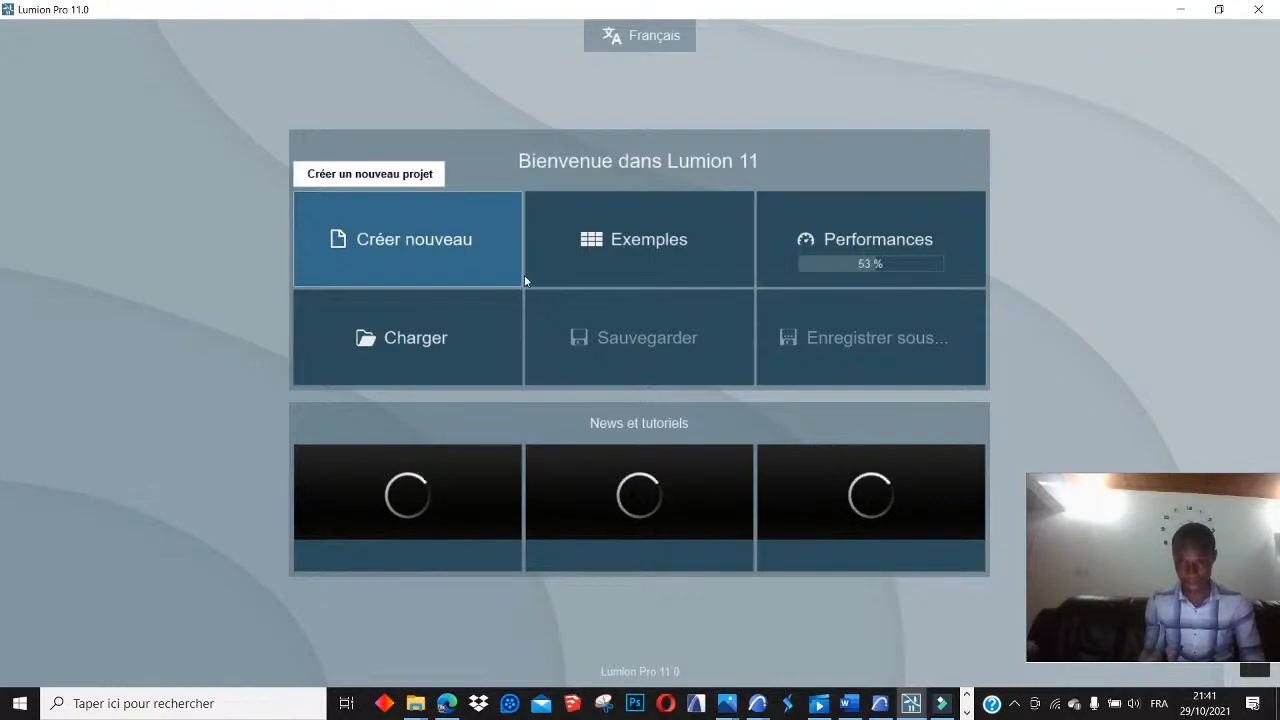
drag(1121, 578, 993, 580)
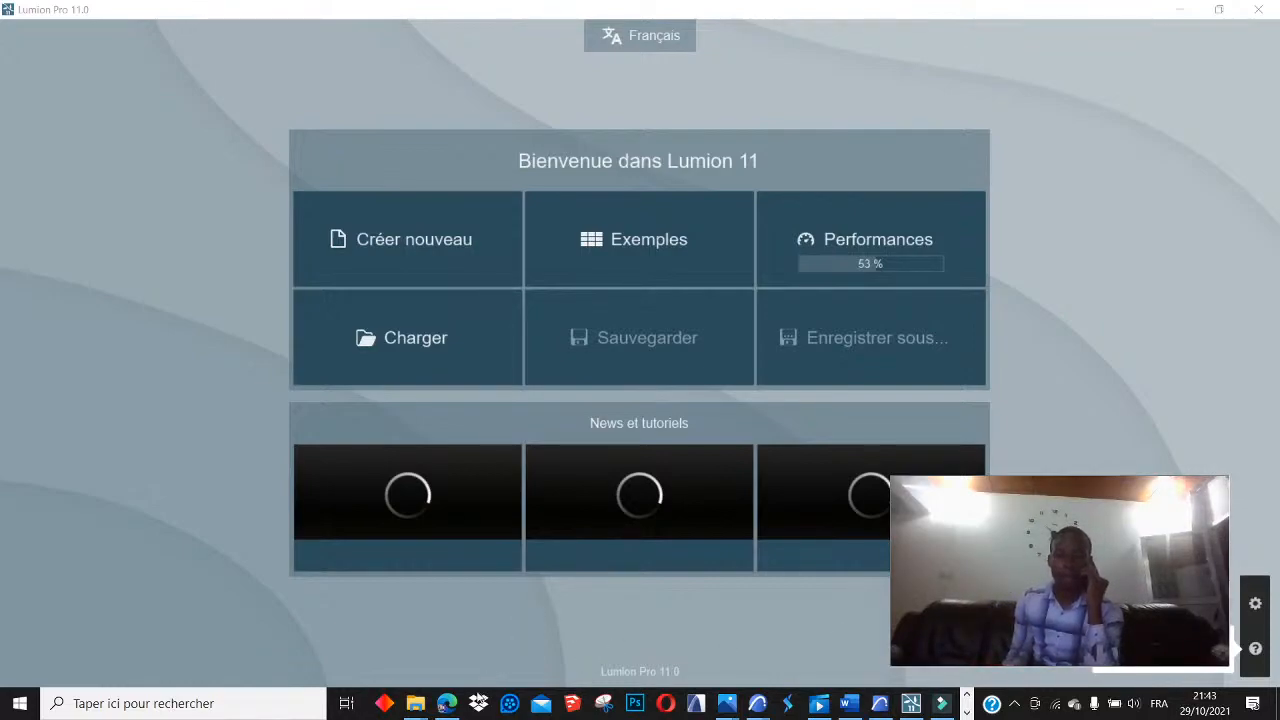
click(447, 704)
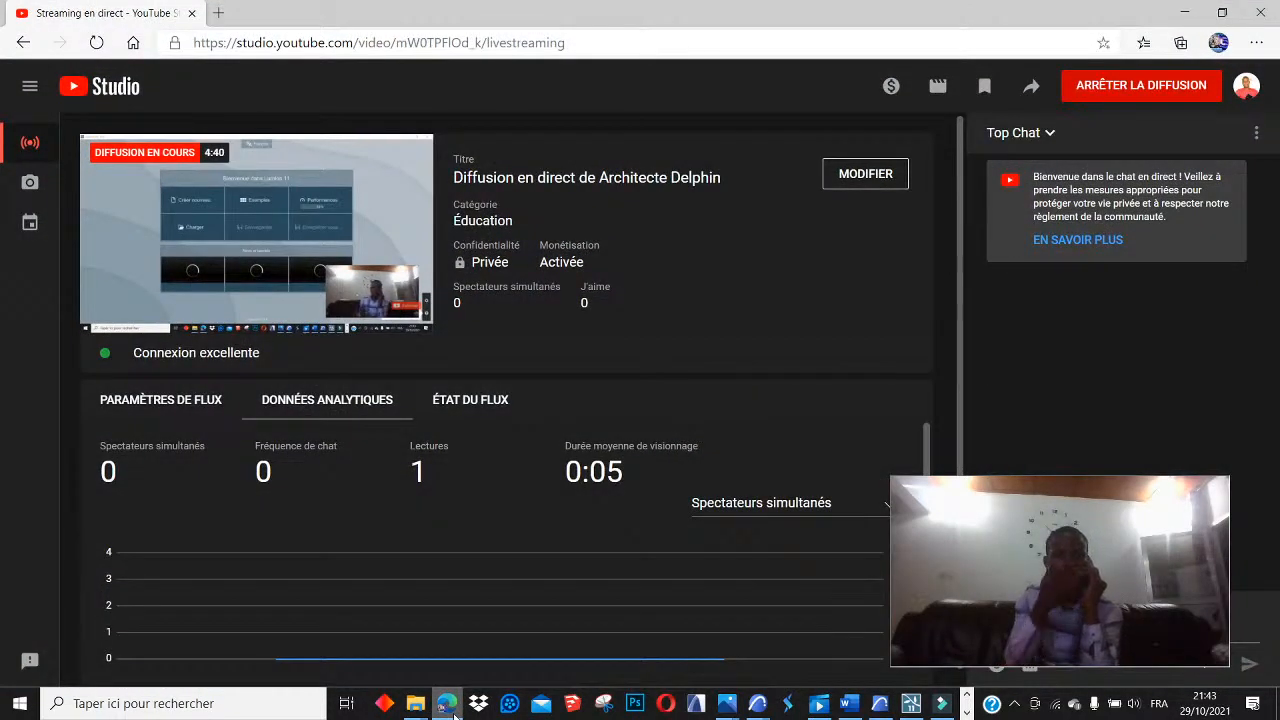
click(447, 704)
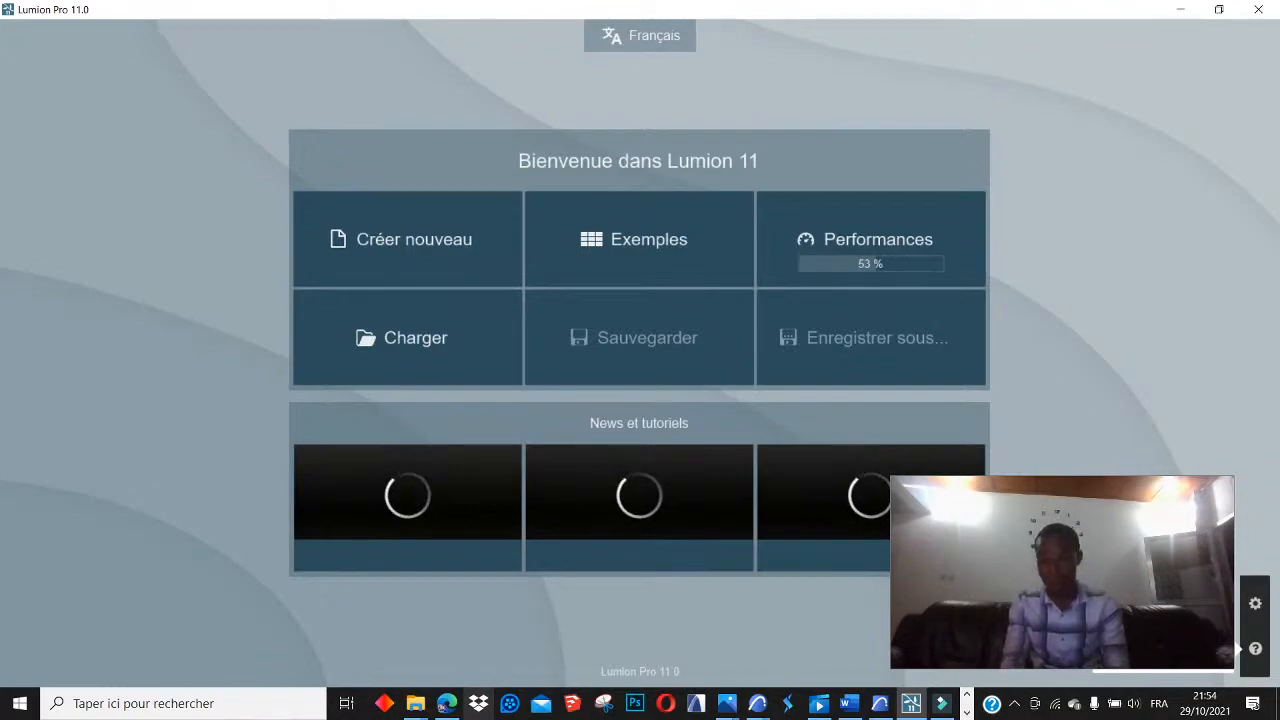
mouse_move(446, 703)
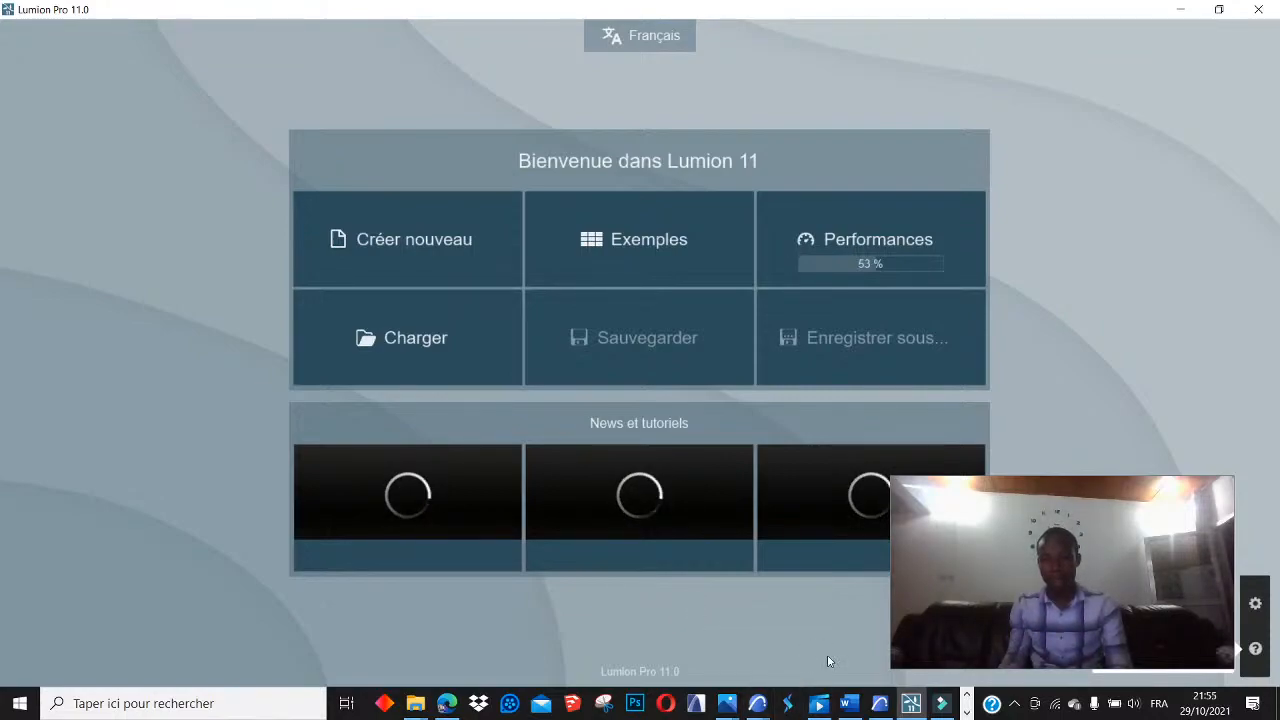
Switch to the untitled ARCHICAD 25 project with the double curved staircase in the 3D view
click(818, 703)
click(818, 703)
mouse_move(755, 710)
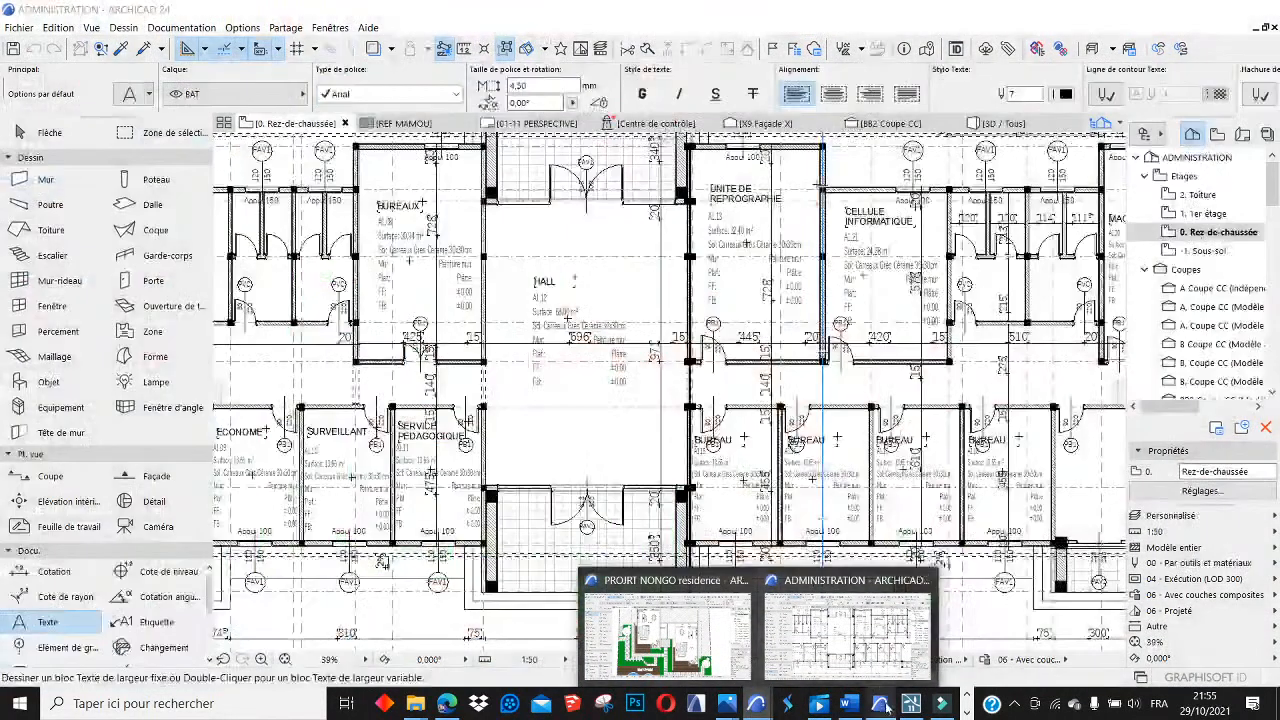
click(882, 704)
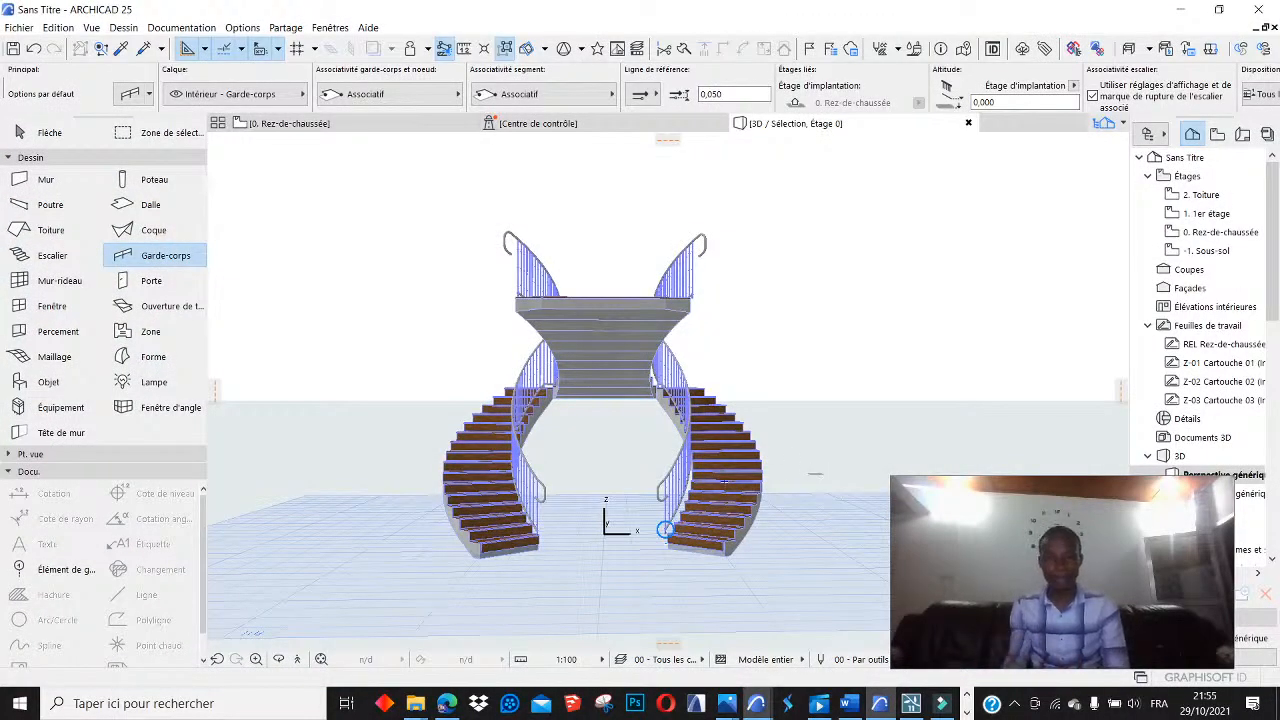
click(278, 659)
drag(317, 571, 323, 536)
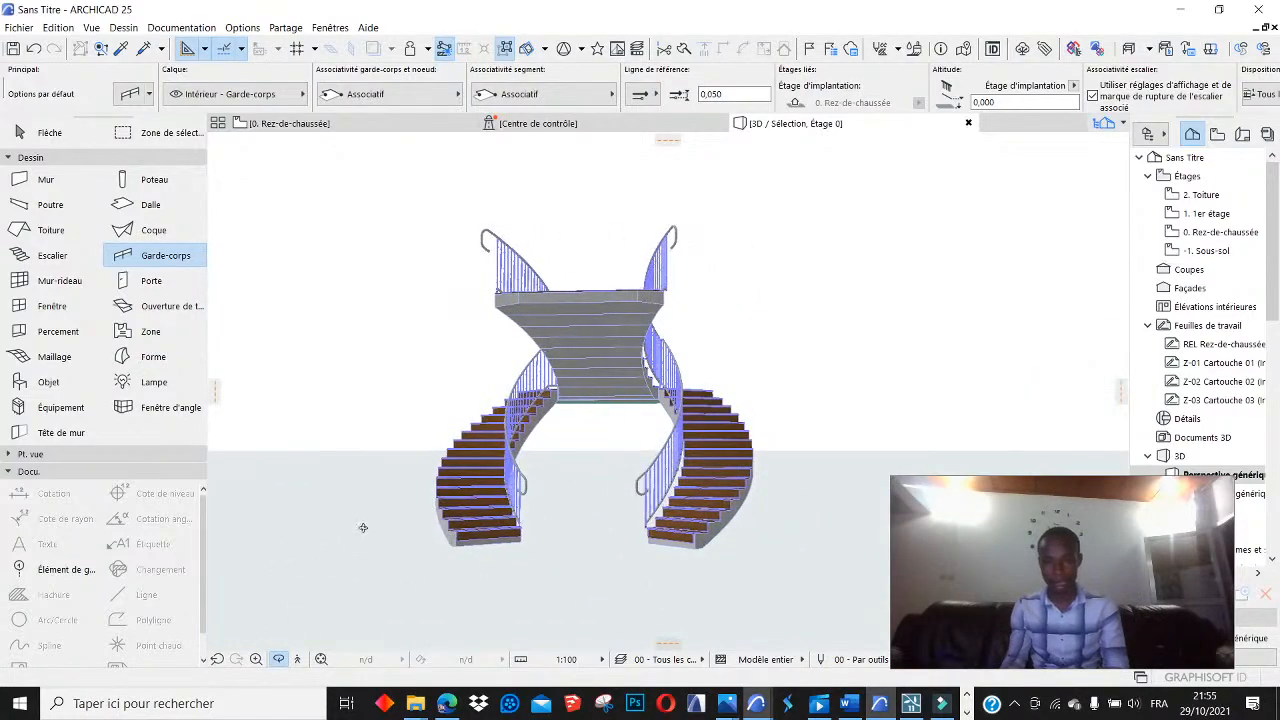
scroll(571, 443, up, 3)
scroll(573, 441, down, 1)
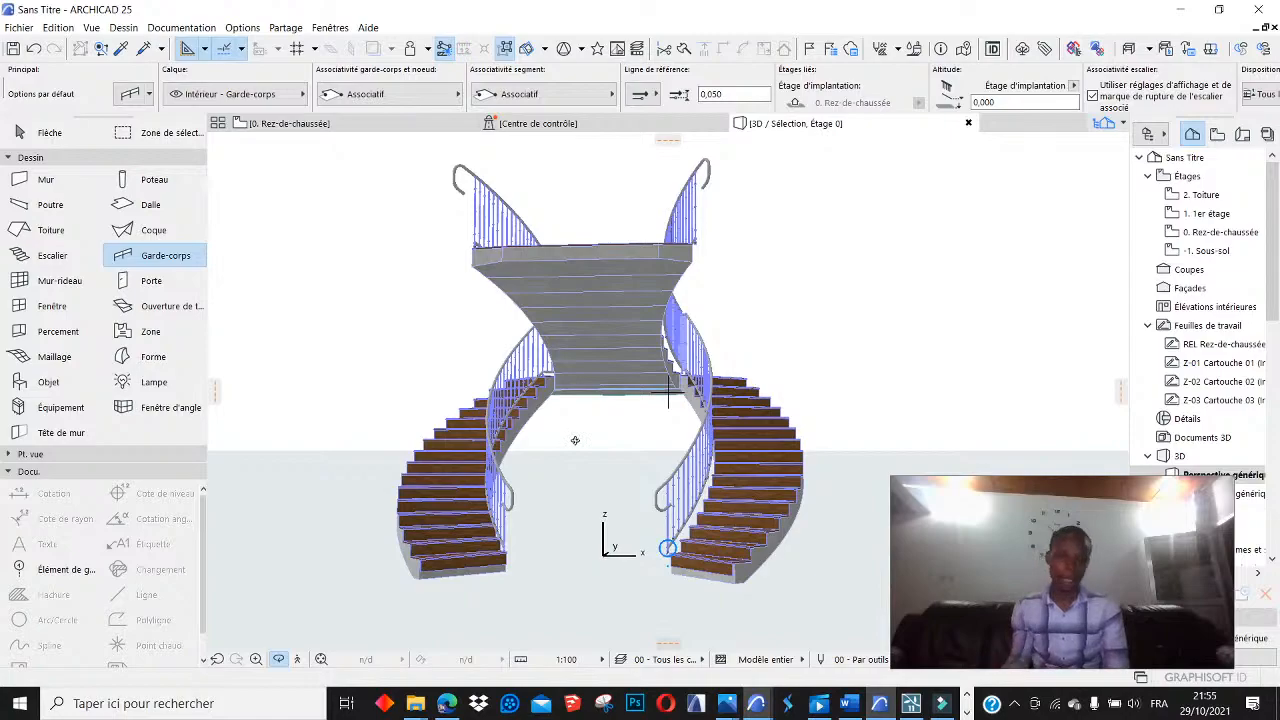
Start saving the 3D staircase model as a SketchUp file (*.skp) at the root of the D: drive
click(31, 28)
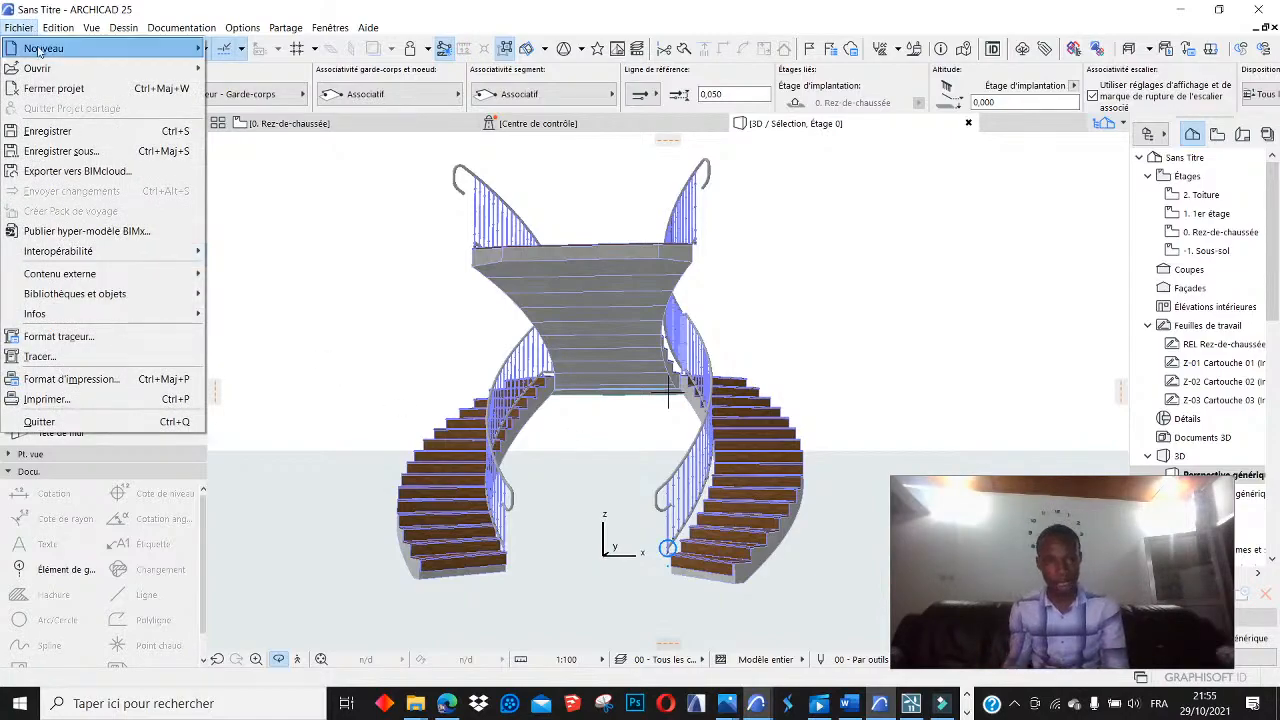
click(56, 156)
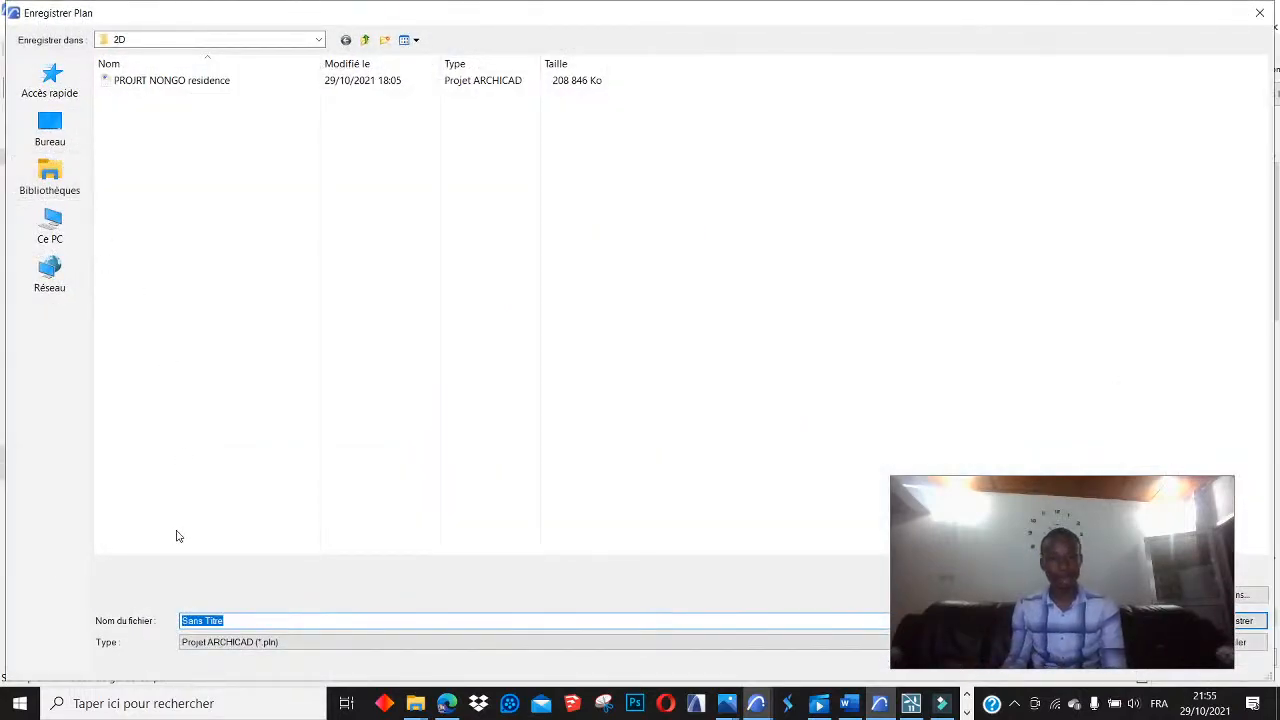
click(187, 648)
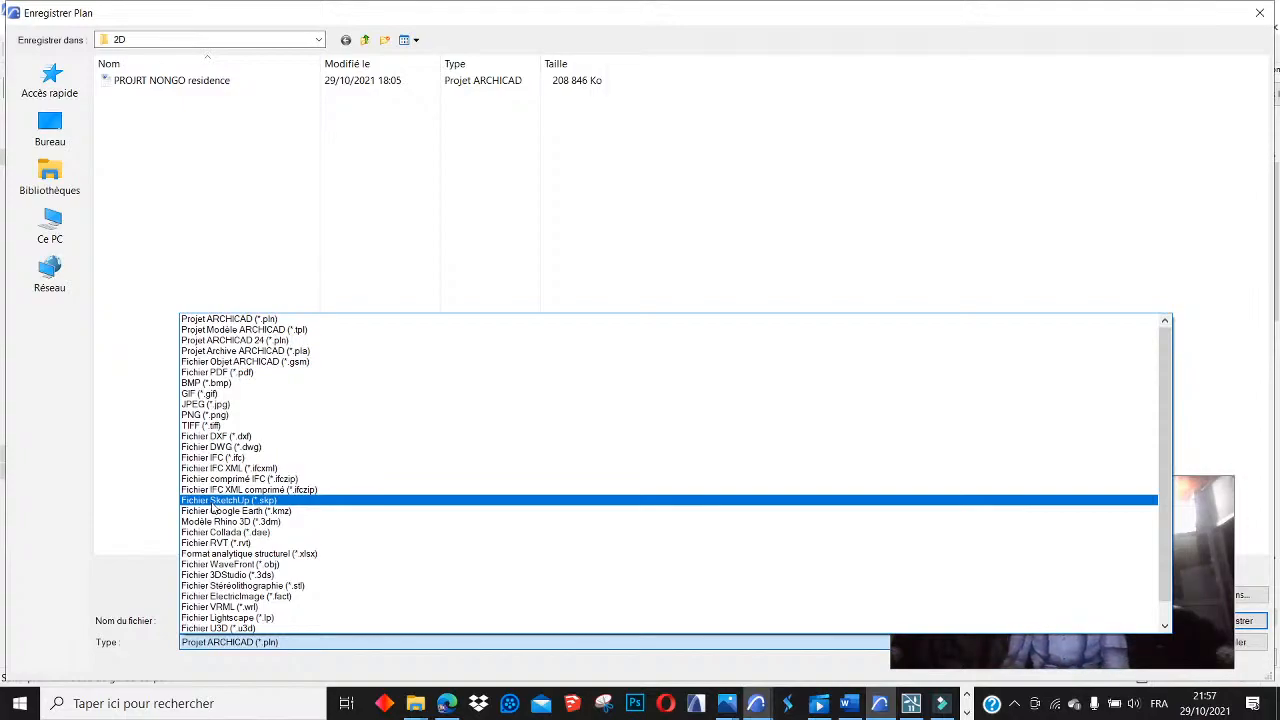
click(212, 504)
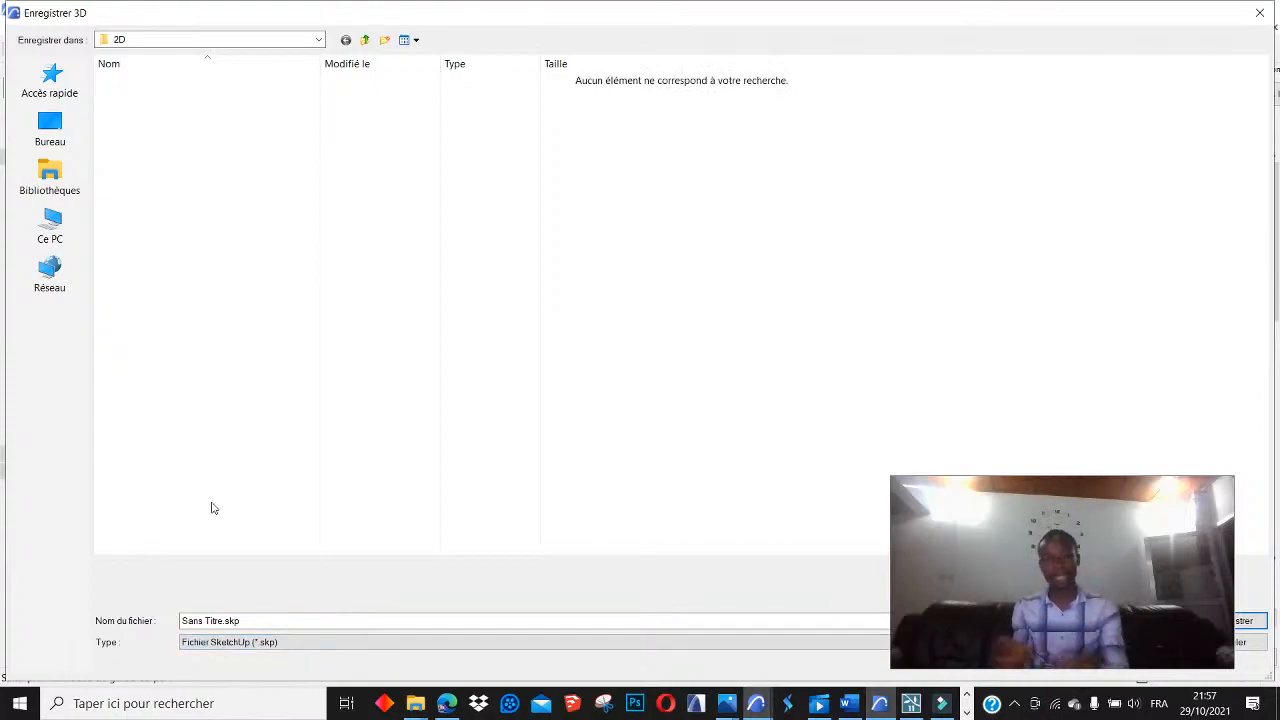
click(50, 228)
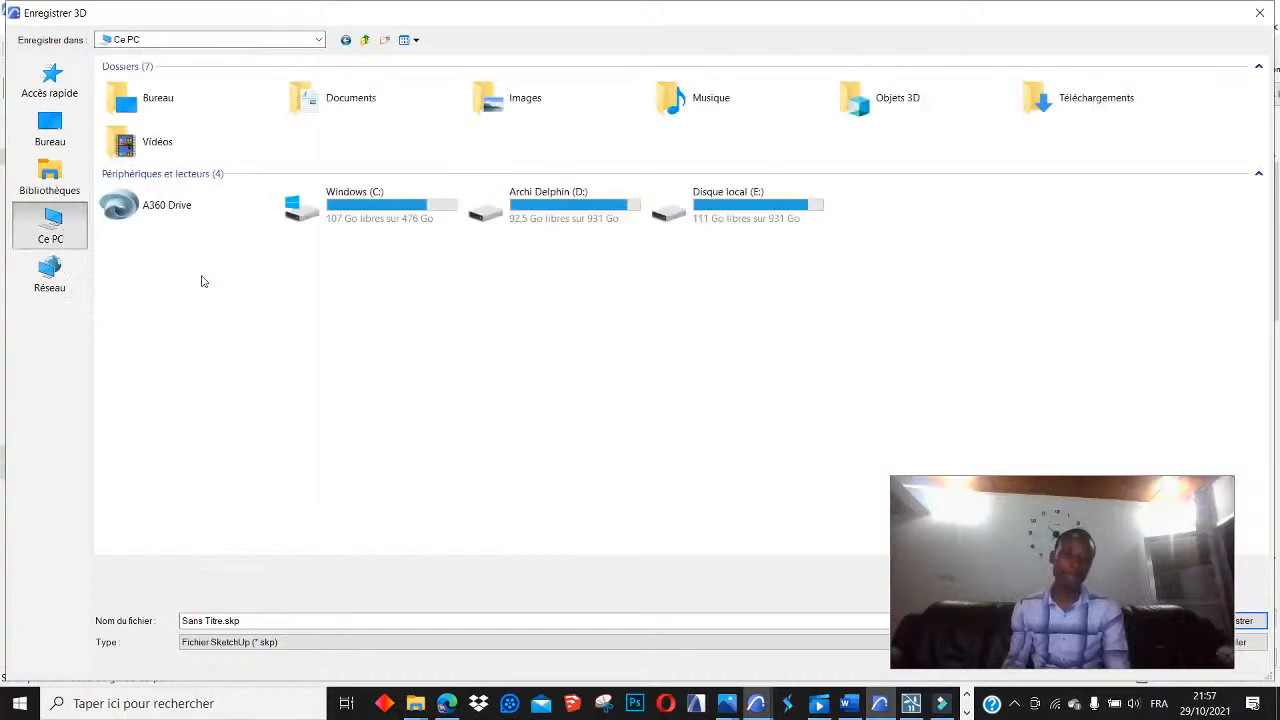
double_click(595, 208)
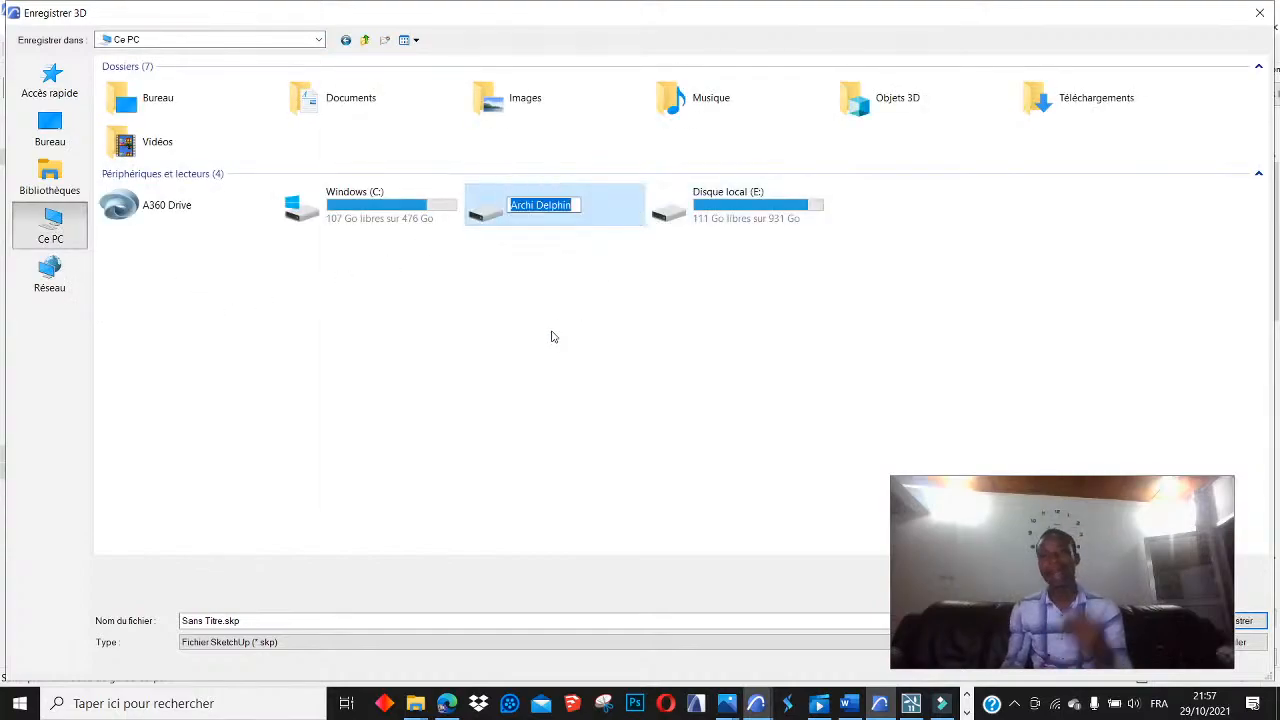
double_click(604, 221)
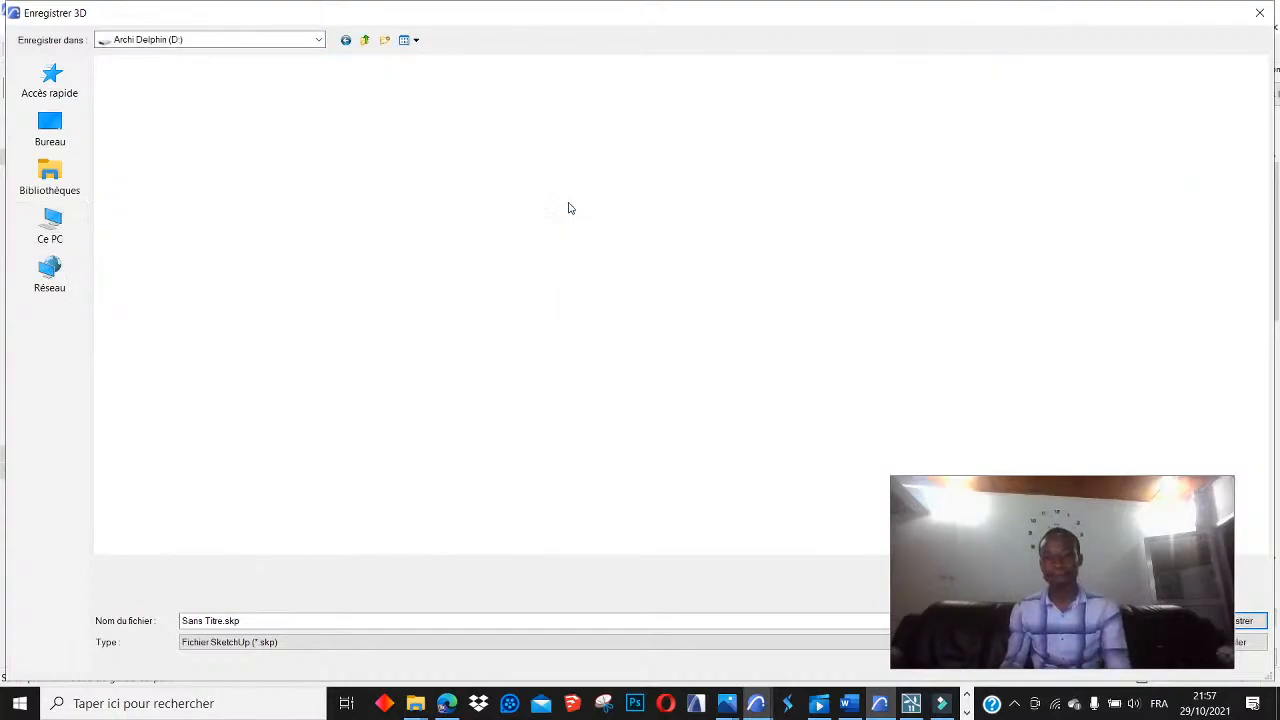
scroll(545, 240, down, 2)
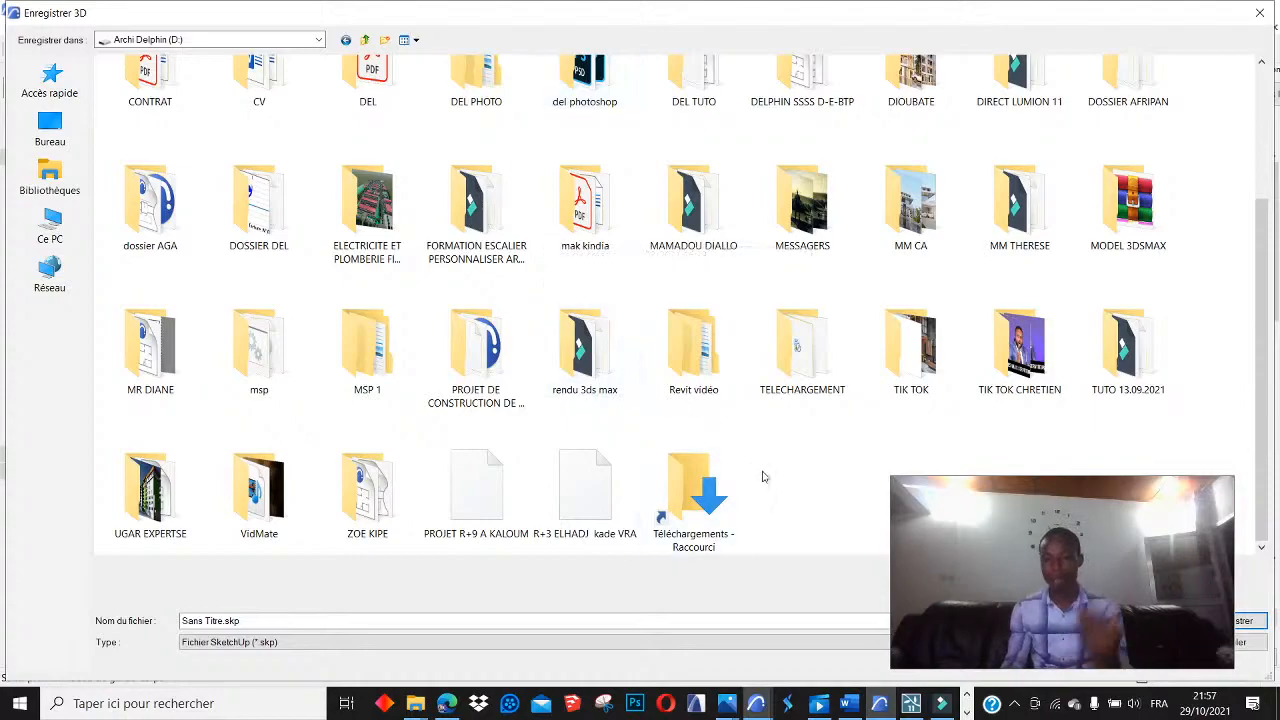
Name the file "ESCALIER PERSONNALIER AVEC ARCHICAD 25" and save it
click(571, 620)
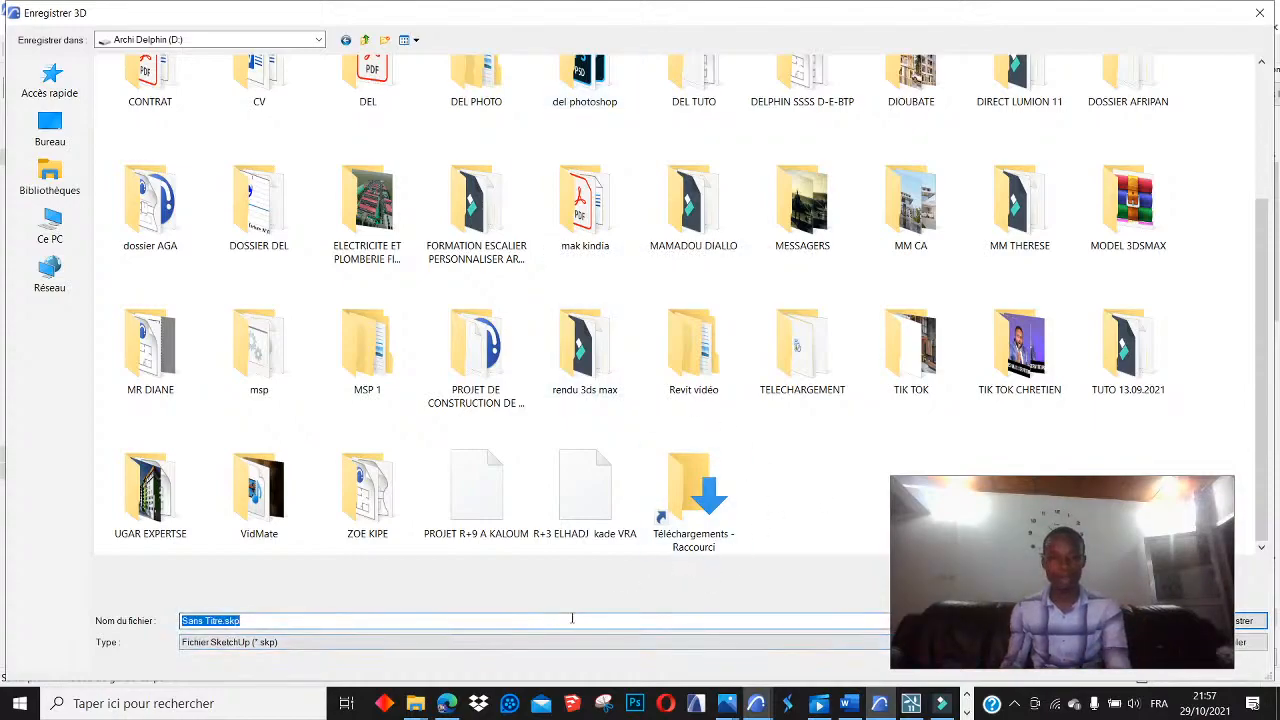
text(E)
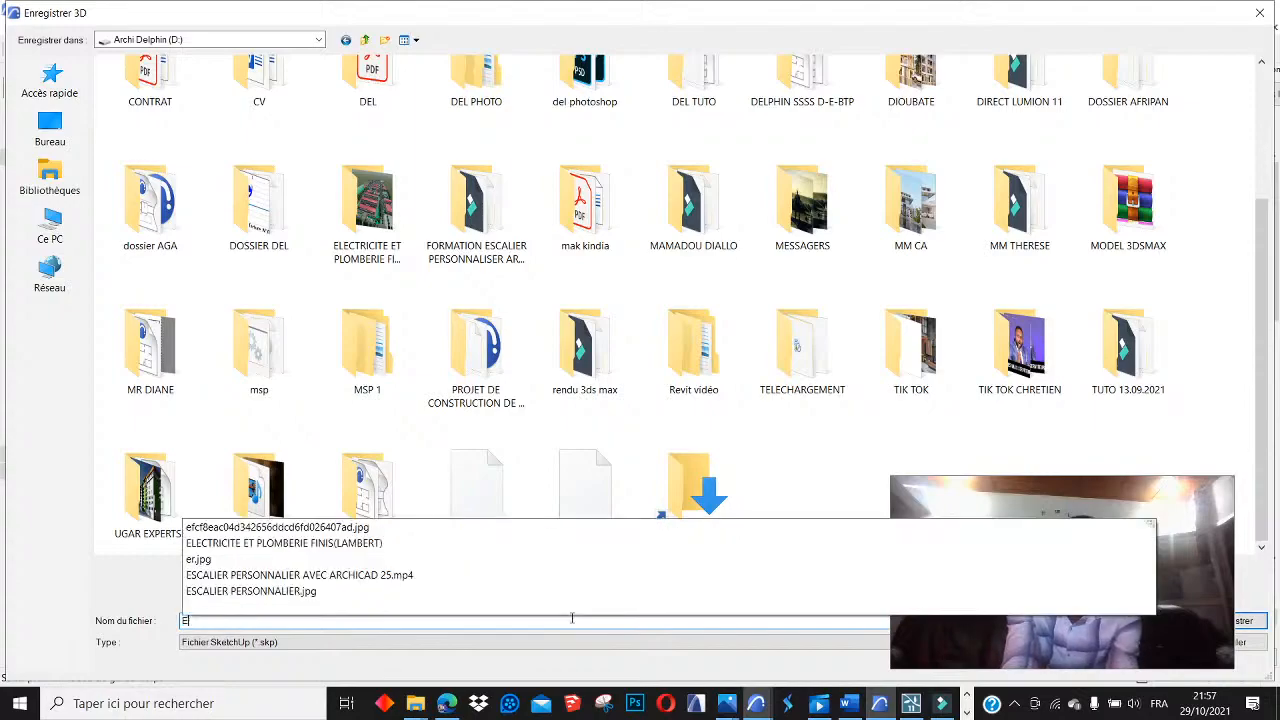
text(SCALIE)
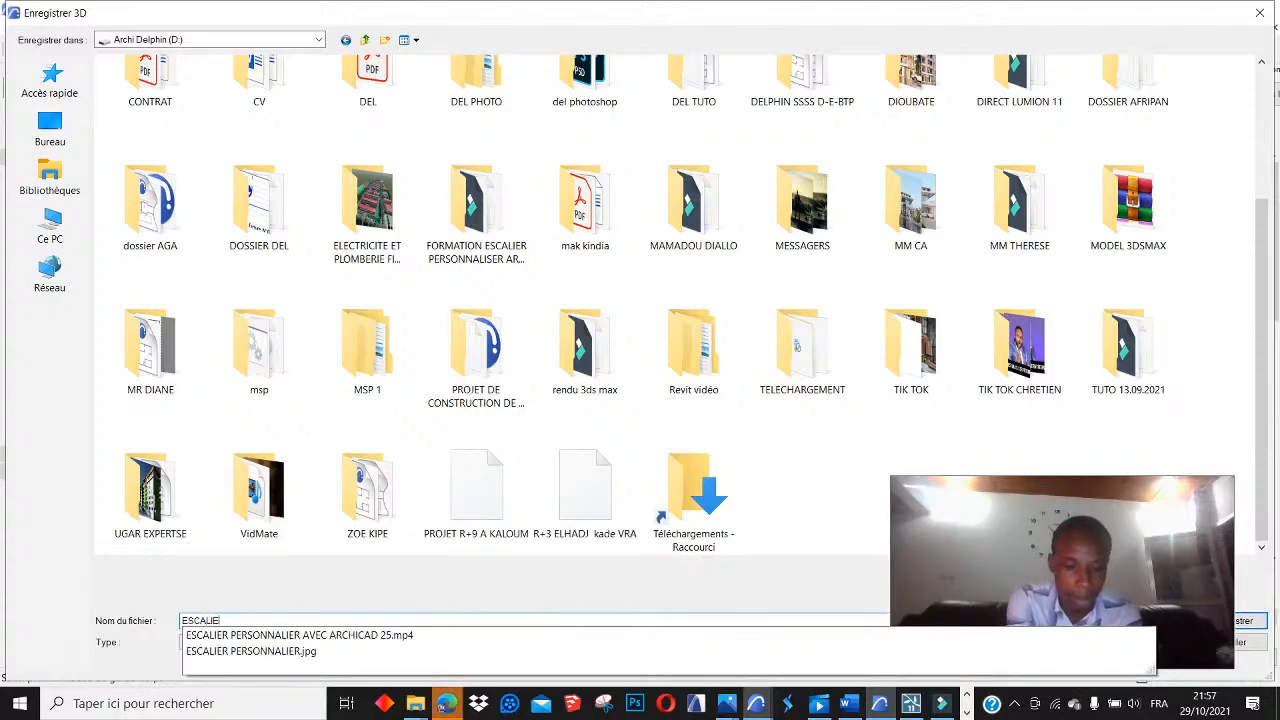
text(R P)
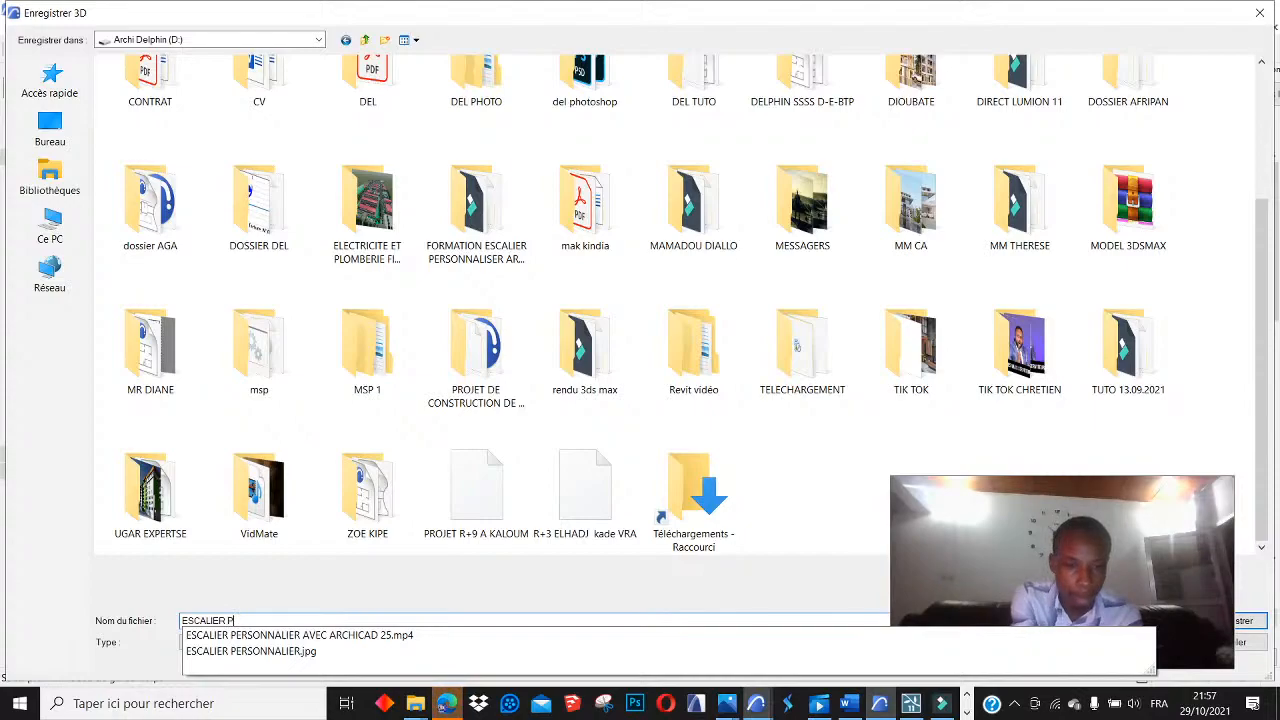
click(521, 638)
click(508, 620)
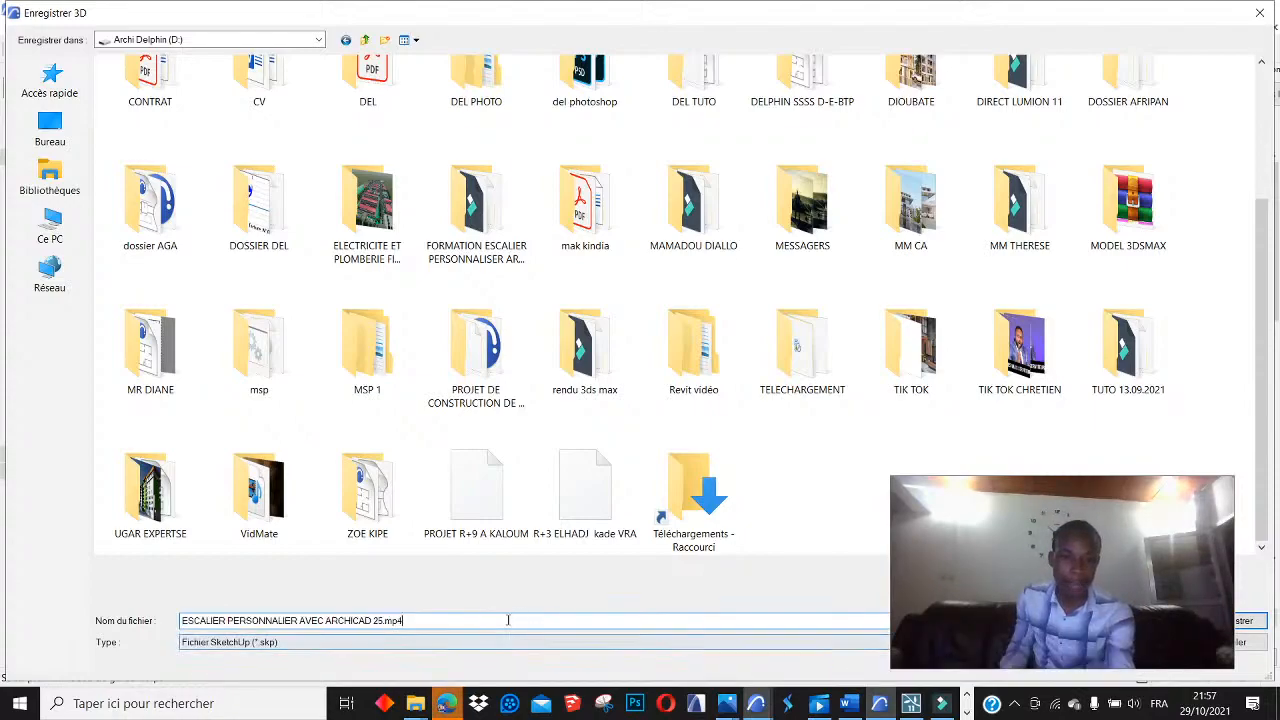
key(BackSpace)
key(BackSpace)
key(BackSpace)
key(BackSpace)
key(BackSpace)
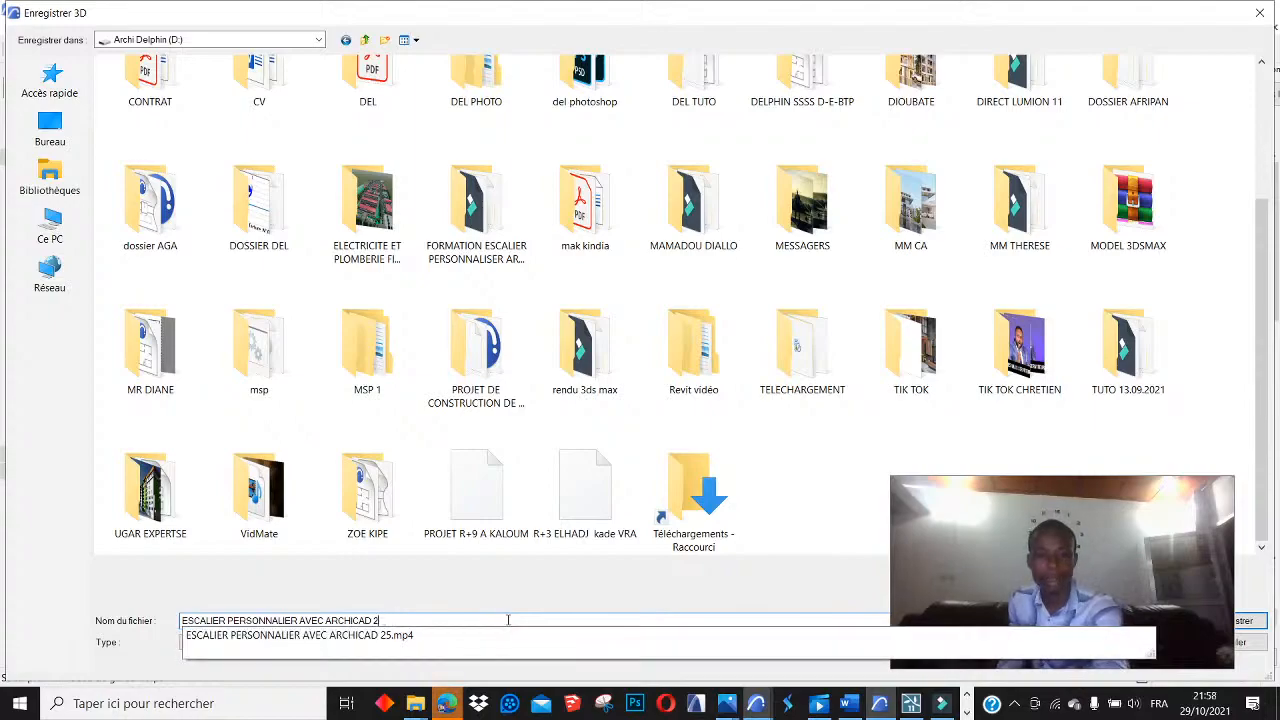
text(5)
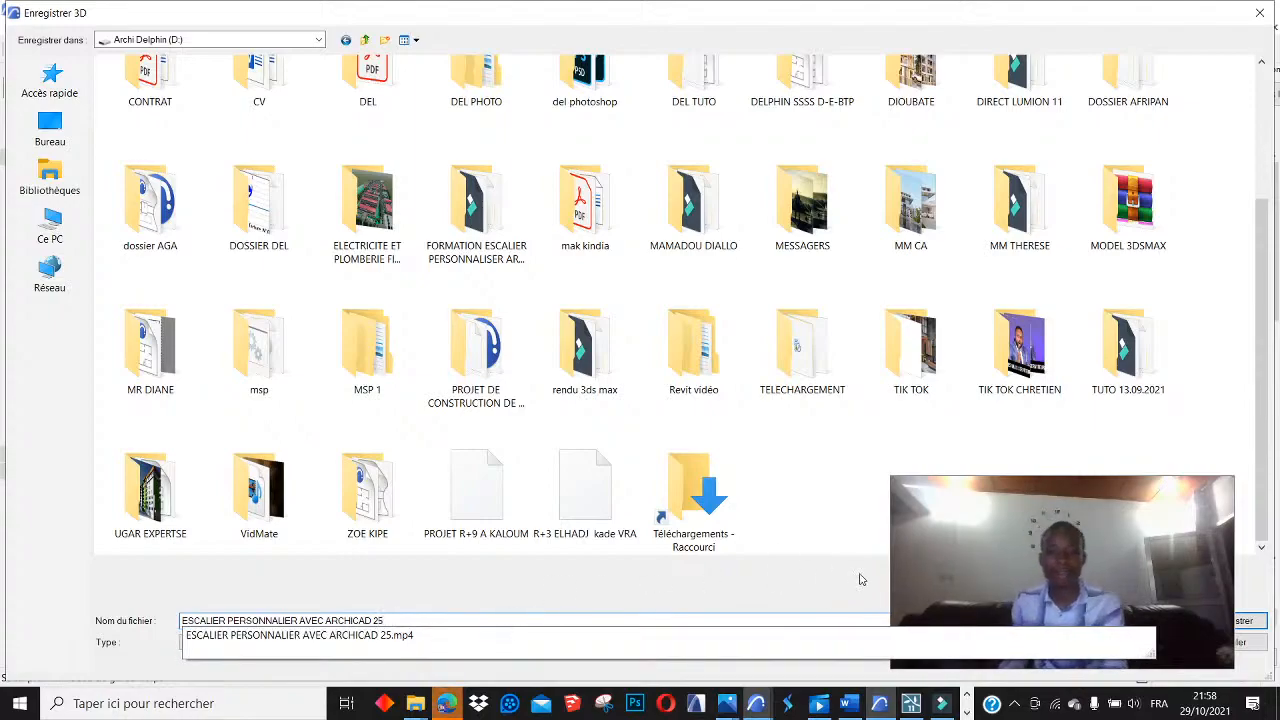
drag(988, 521, 976, 375)
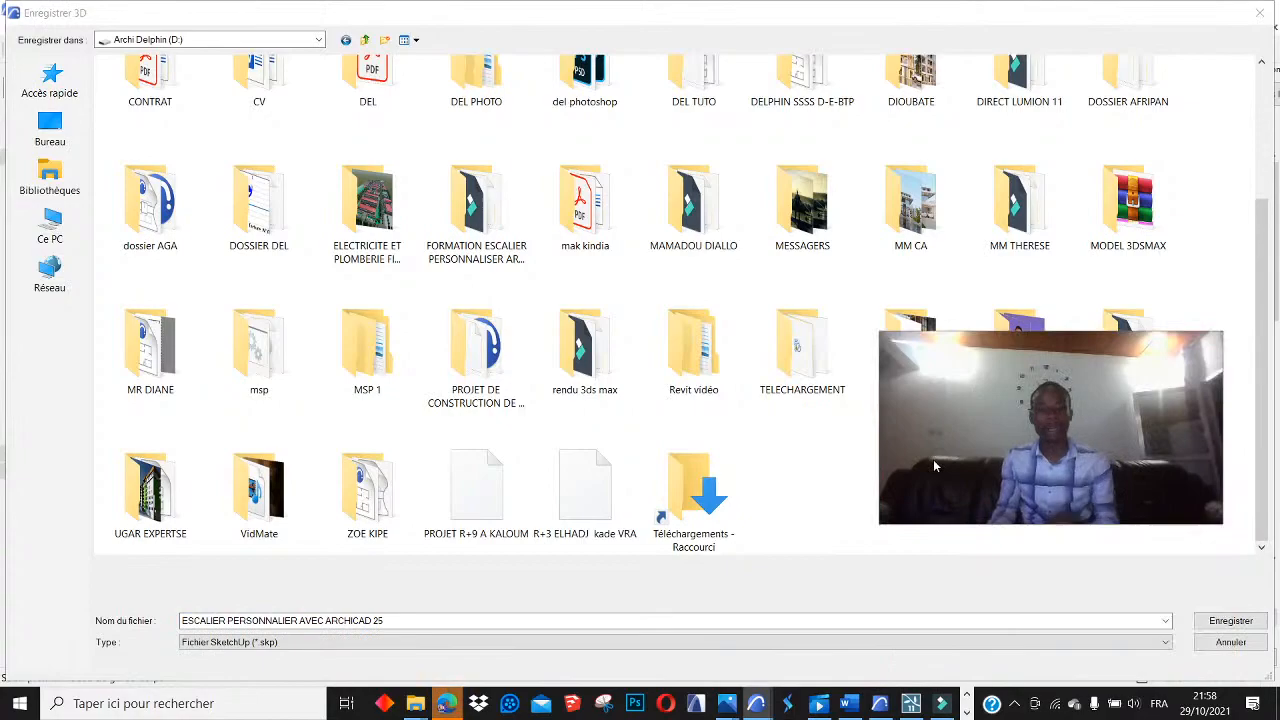
click(1228, 620)
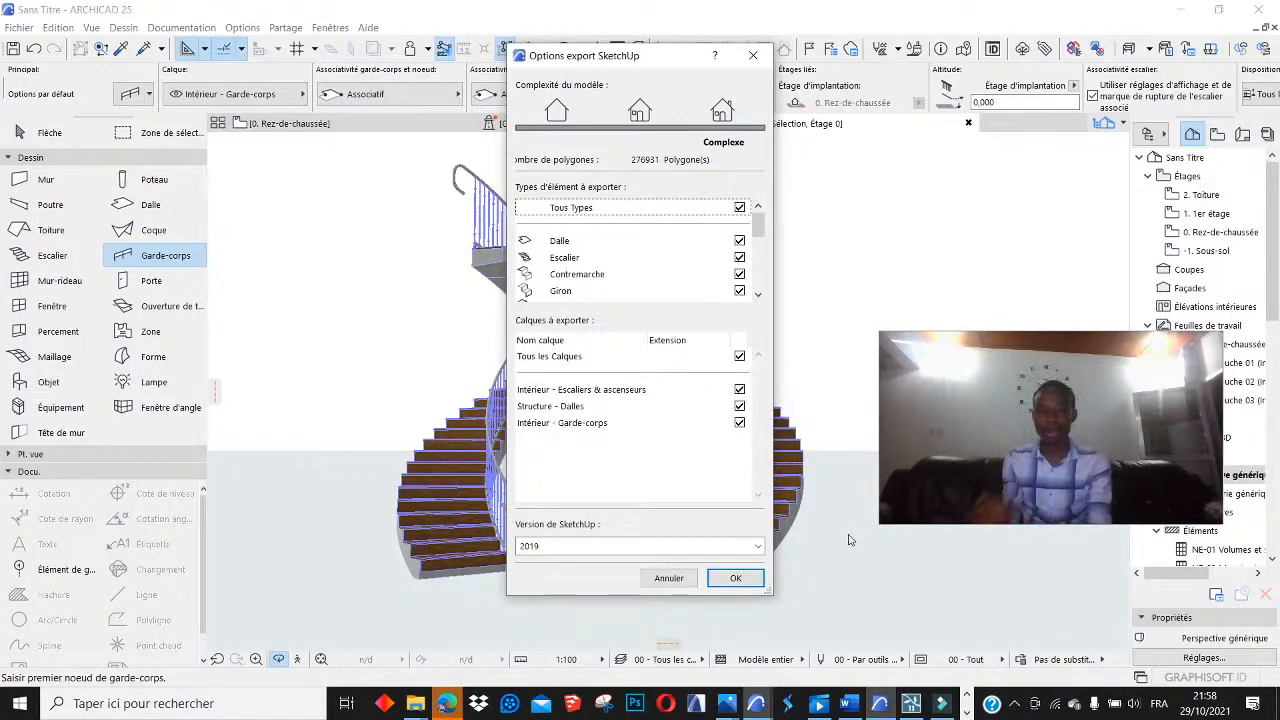
Export the staircase with the SketchUp version set to 2016
click(758, 547)
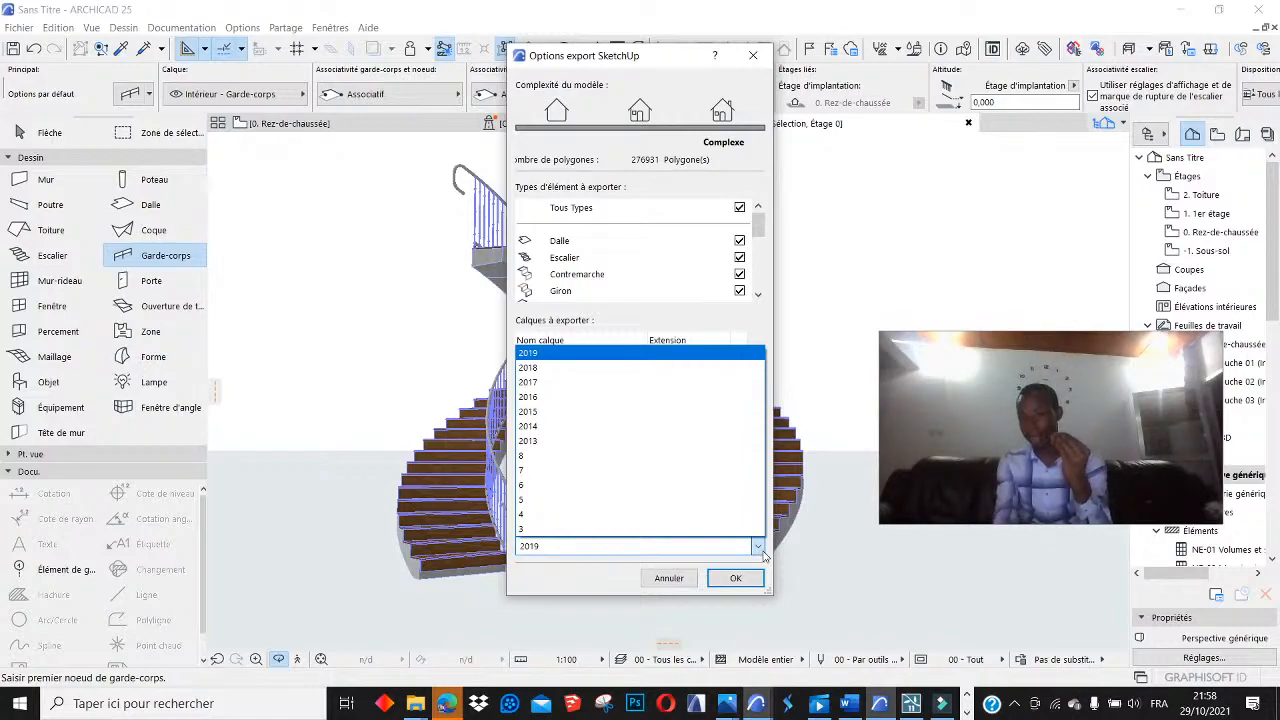
click(575, 398)
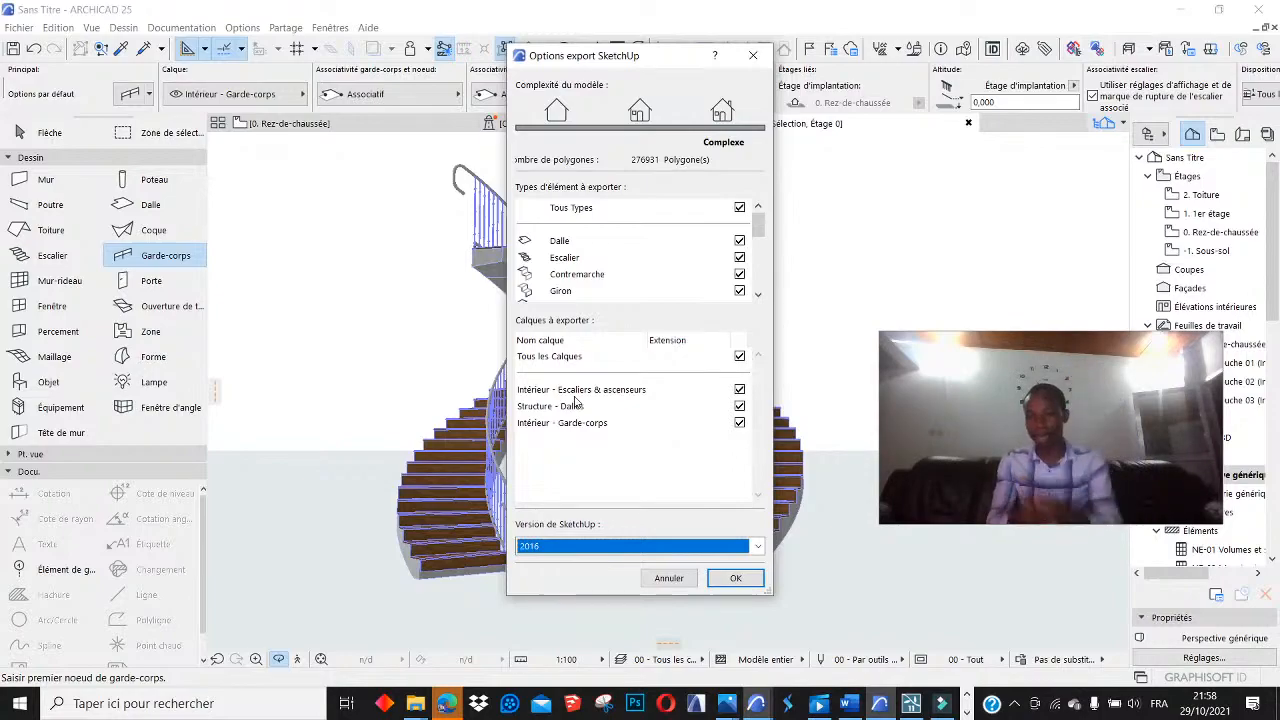
click(733, 577)
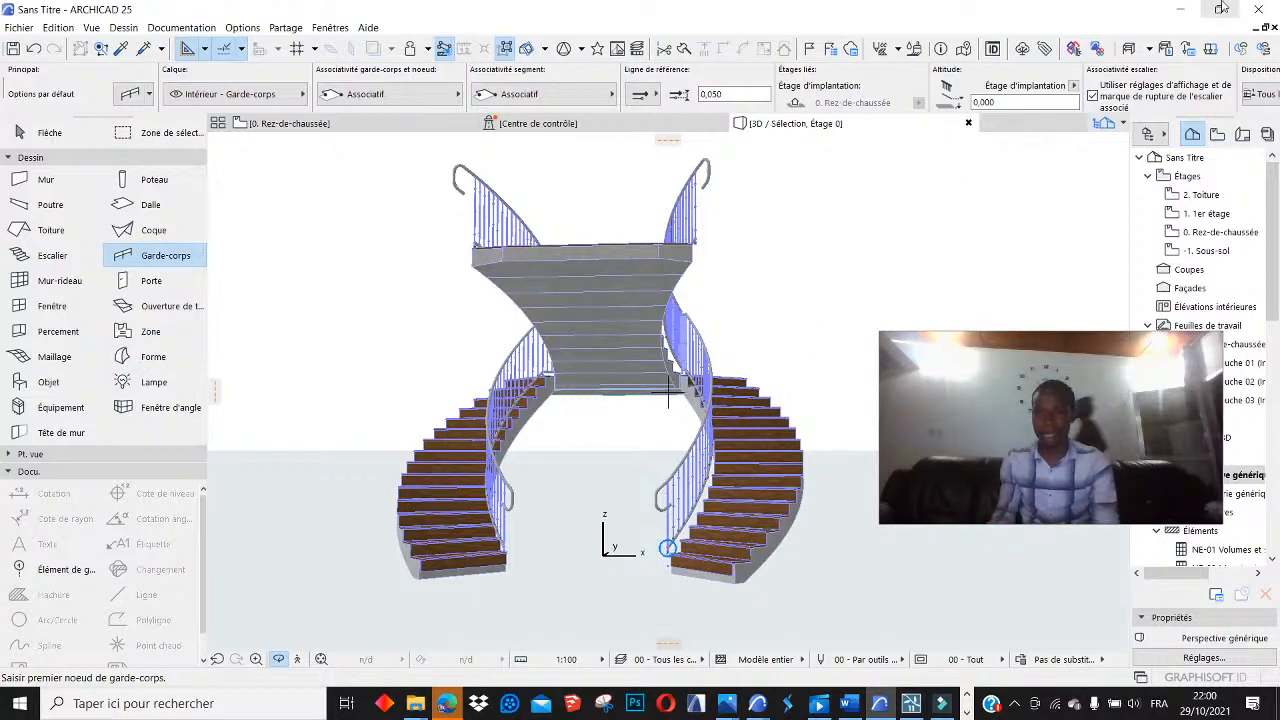
Return to Lumion and create a new project with the plain environment
click(1183, 9)
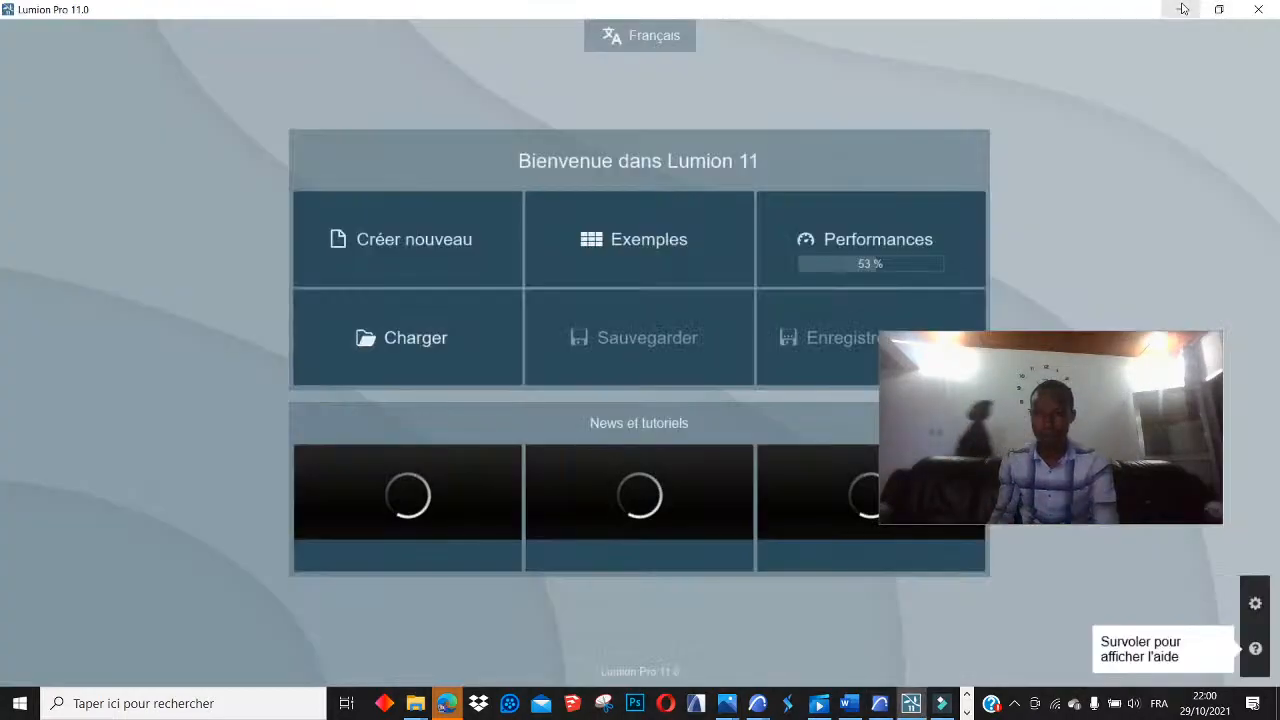
click(364, 252)
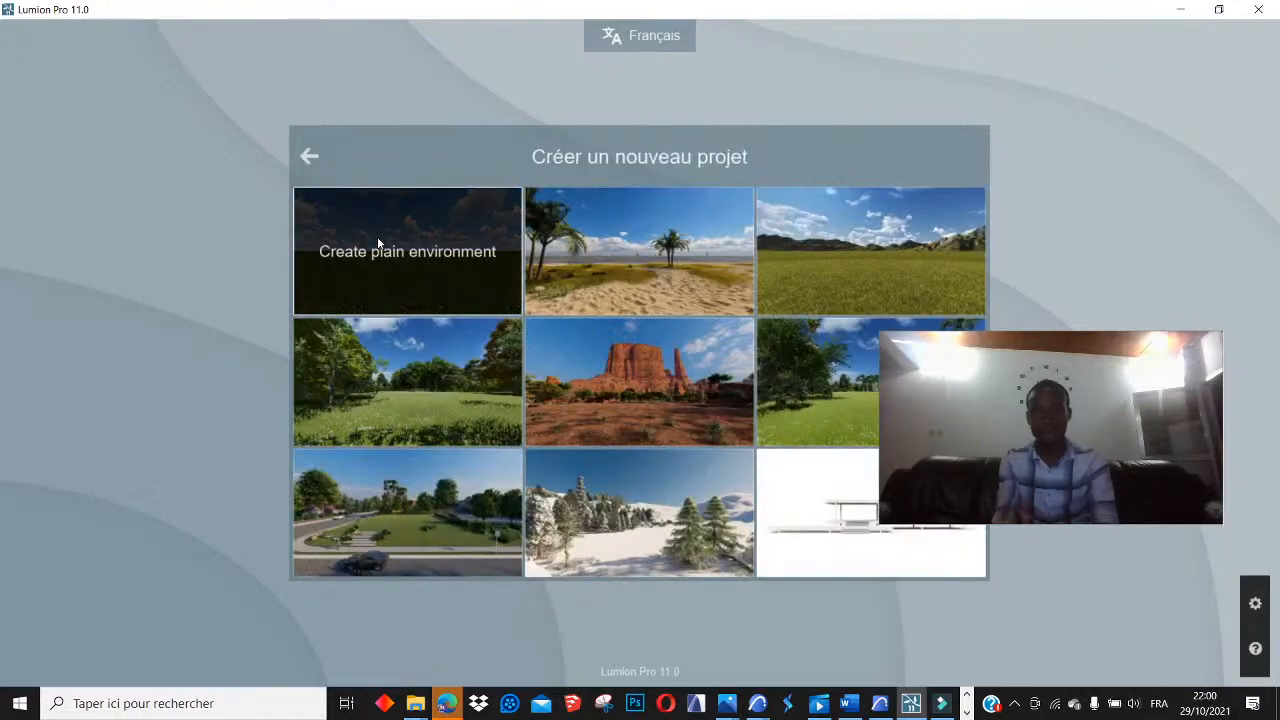
click(432, 235)
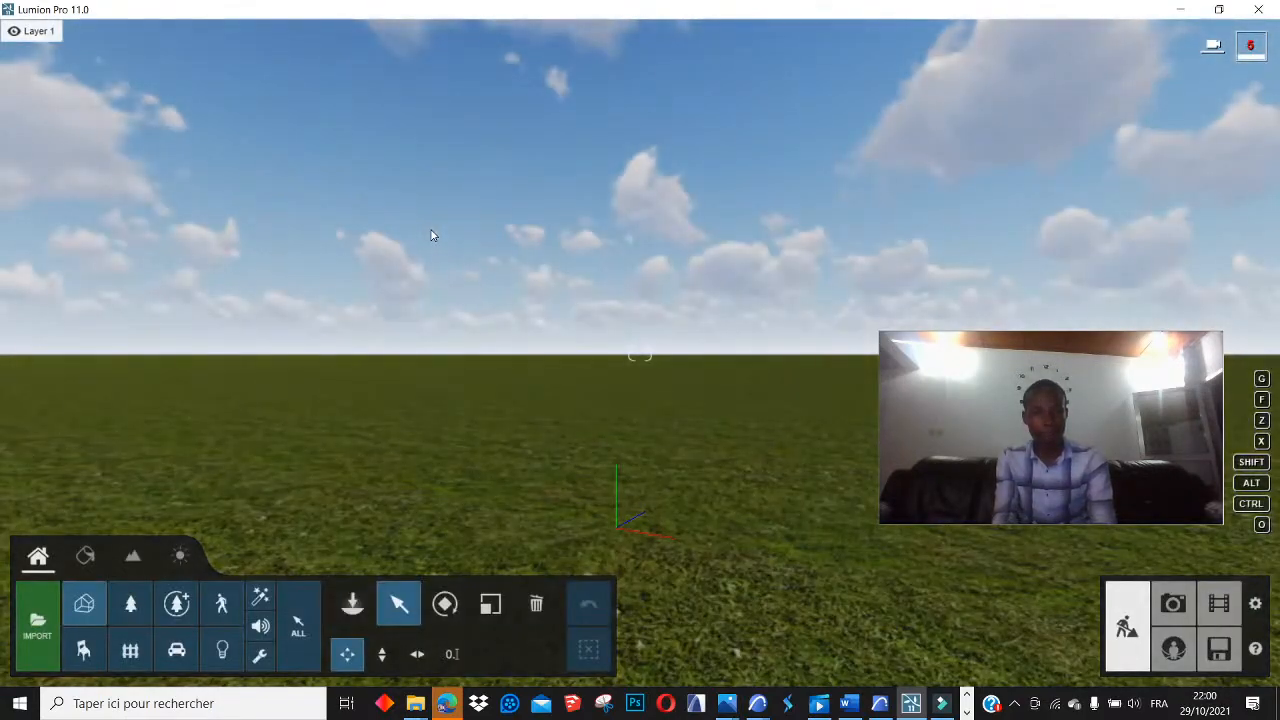
Rename the first layer, Layer 1, as PROJET
mouse_move(64, 36)
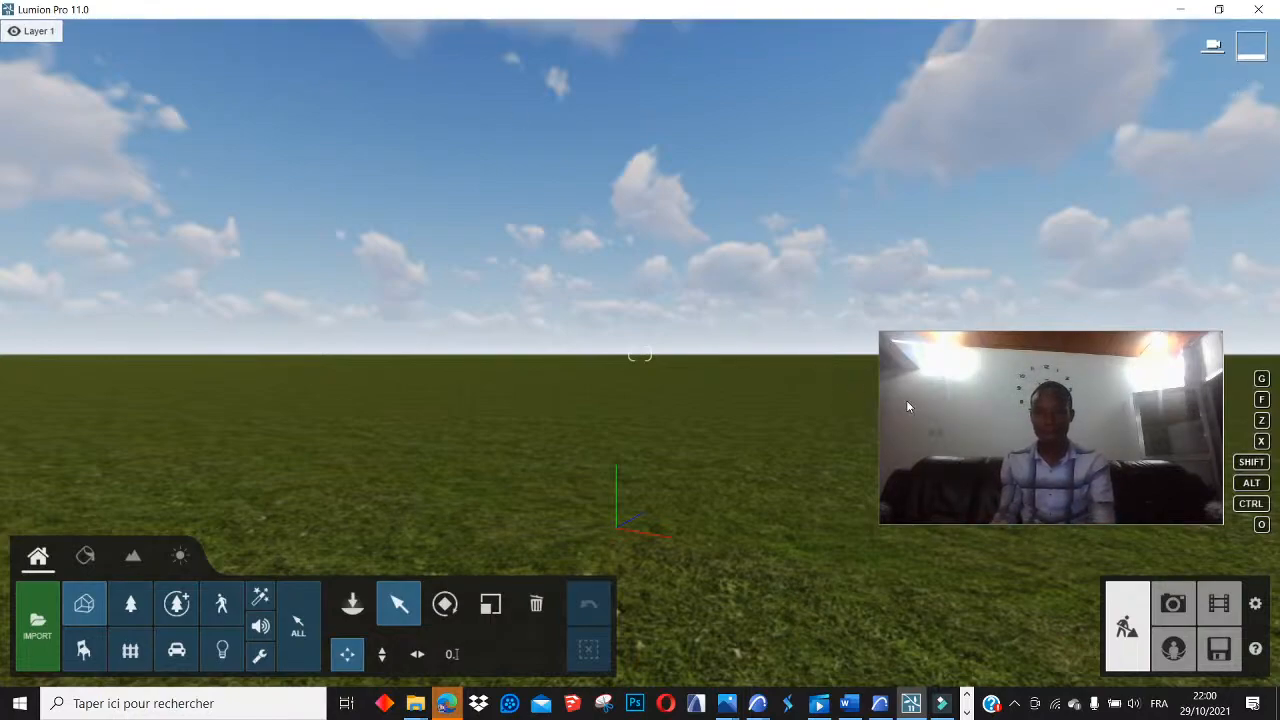
drag(756, 531, 743, 558)
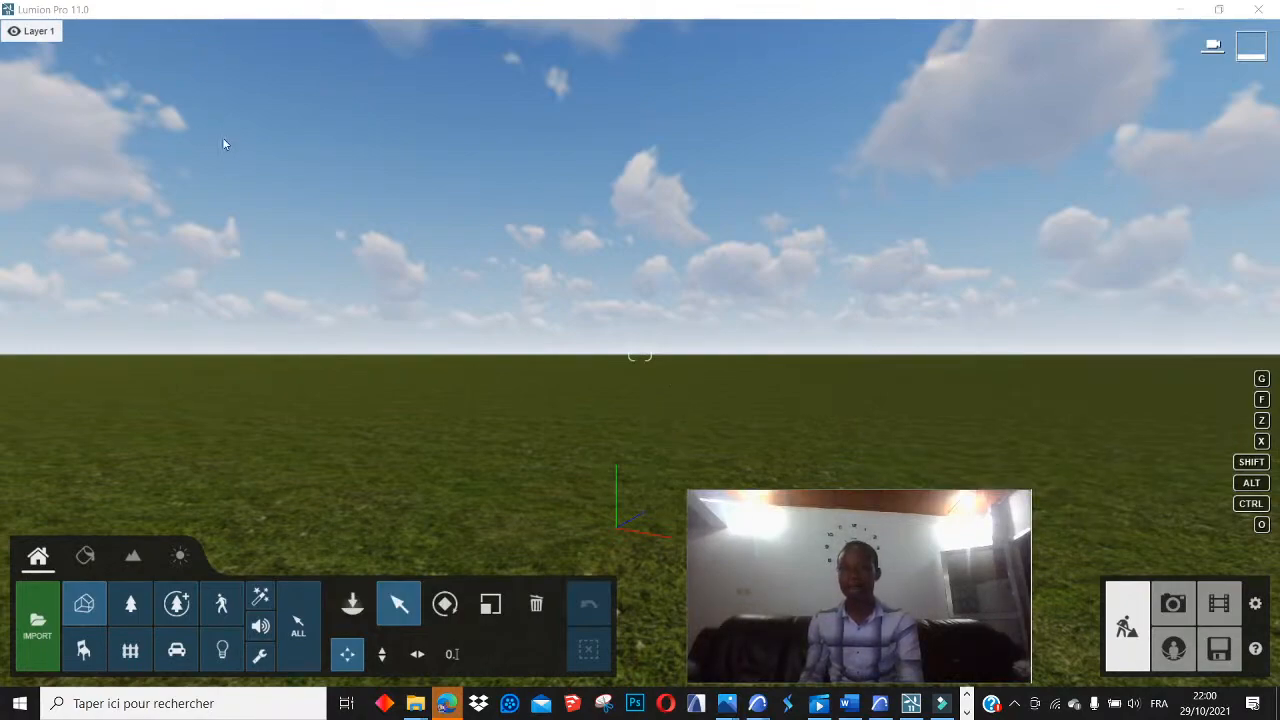
mouse_move(200, 40)
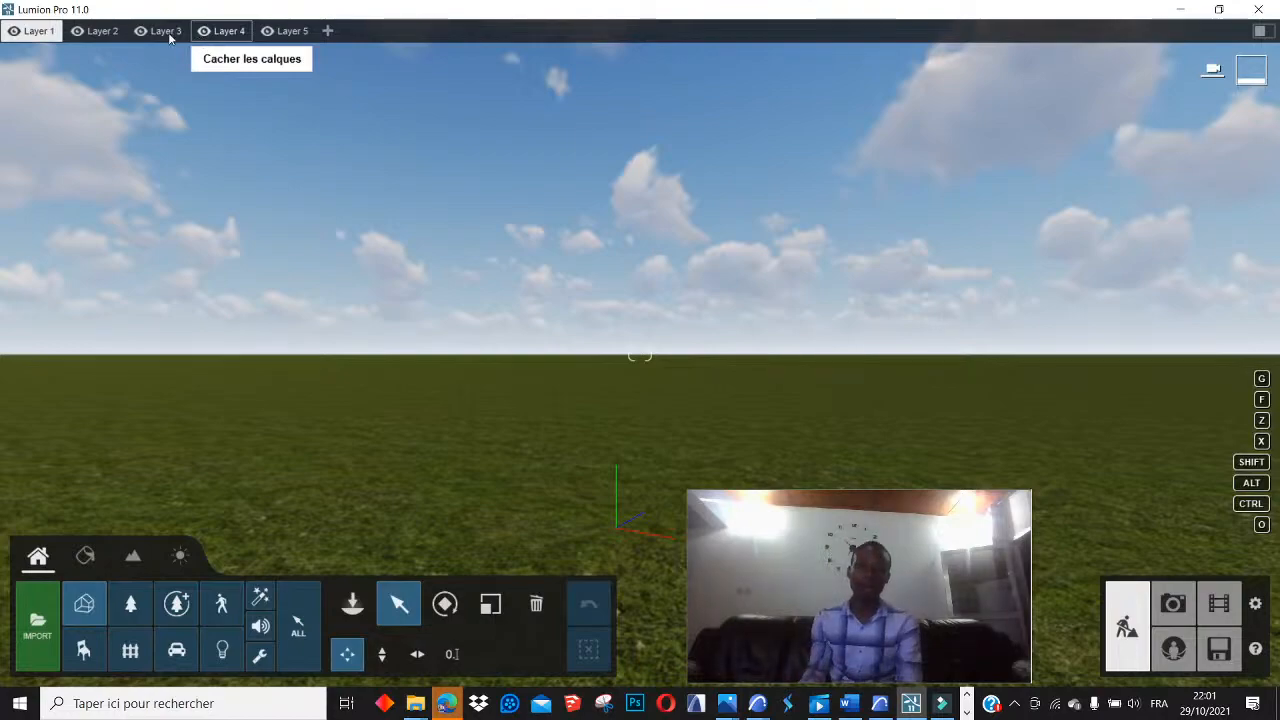
click(40, 33)
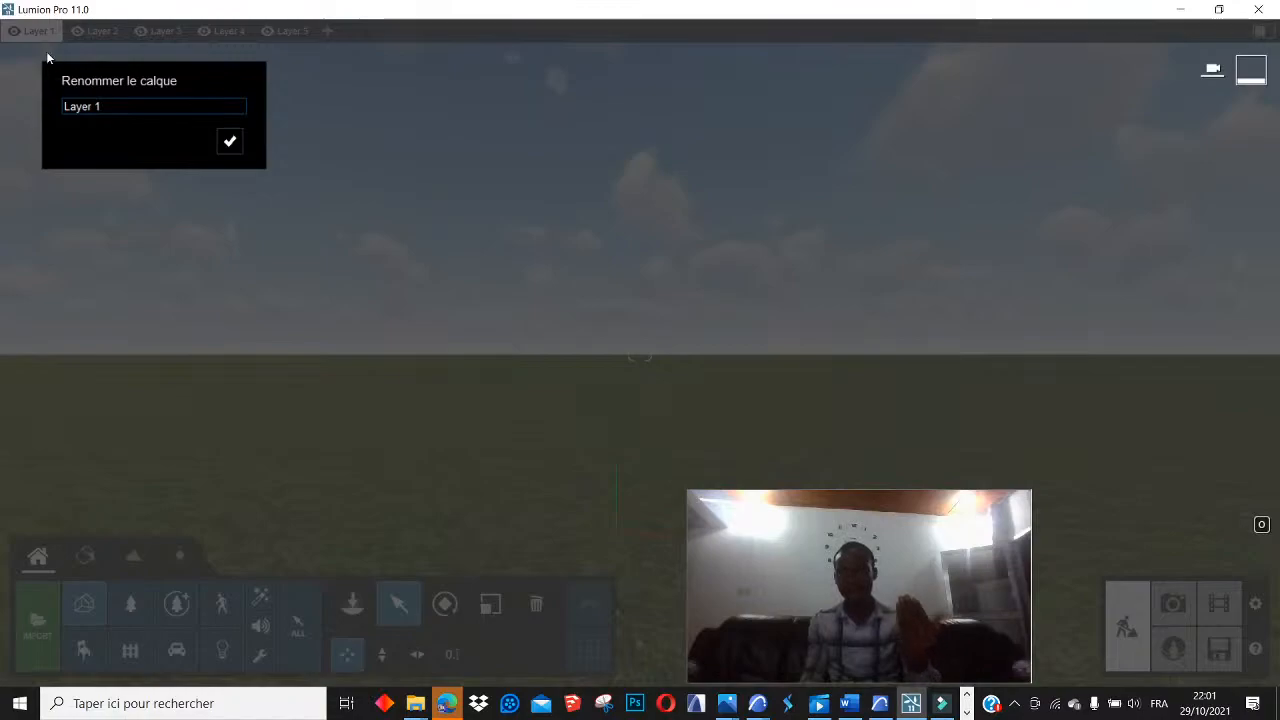
click(105, 104)
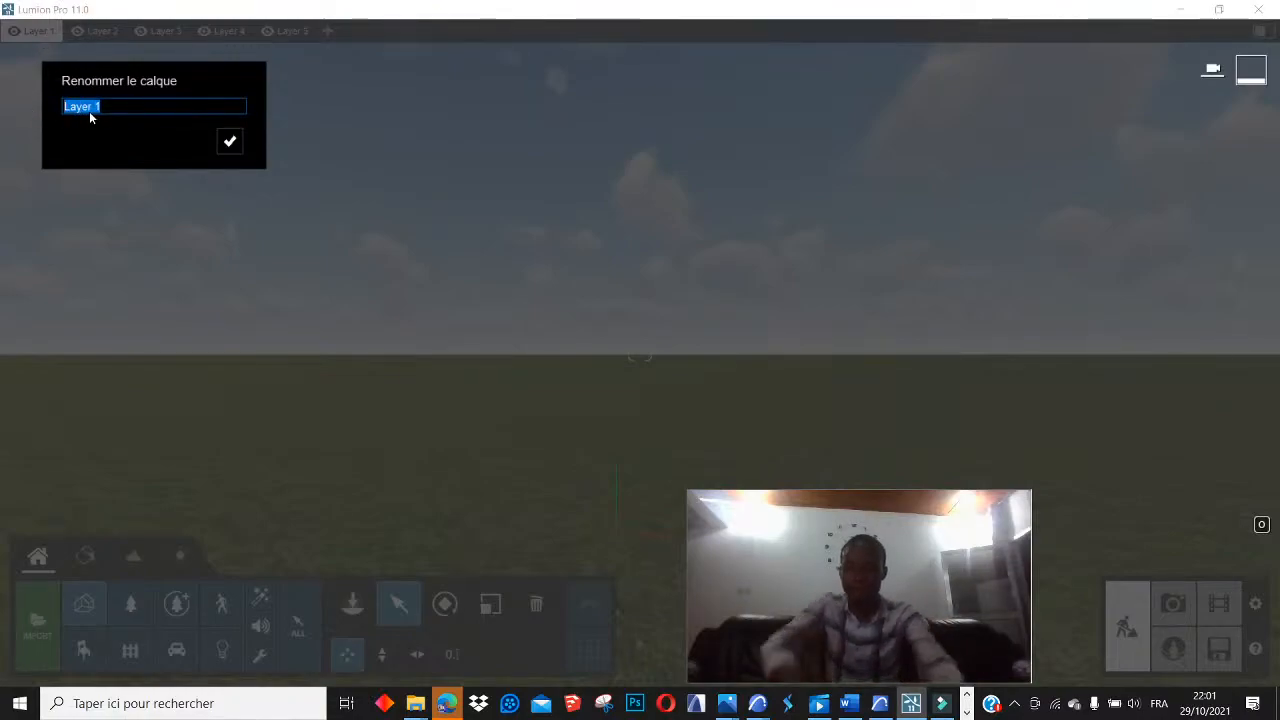
text(PROJET)
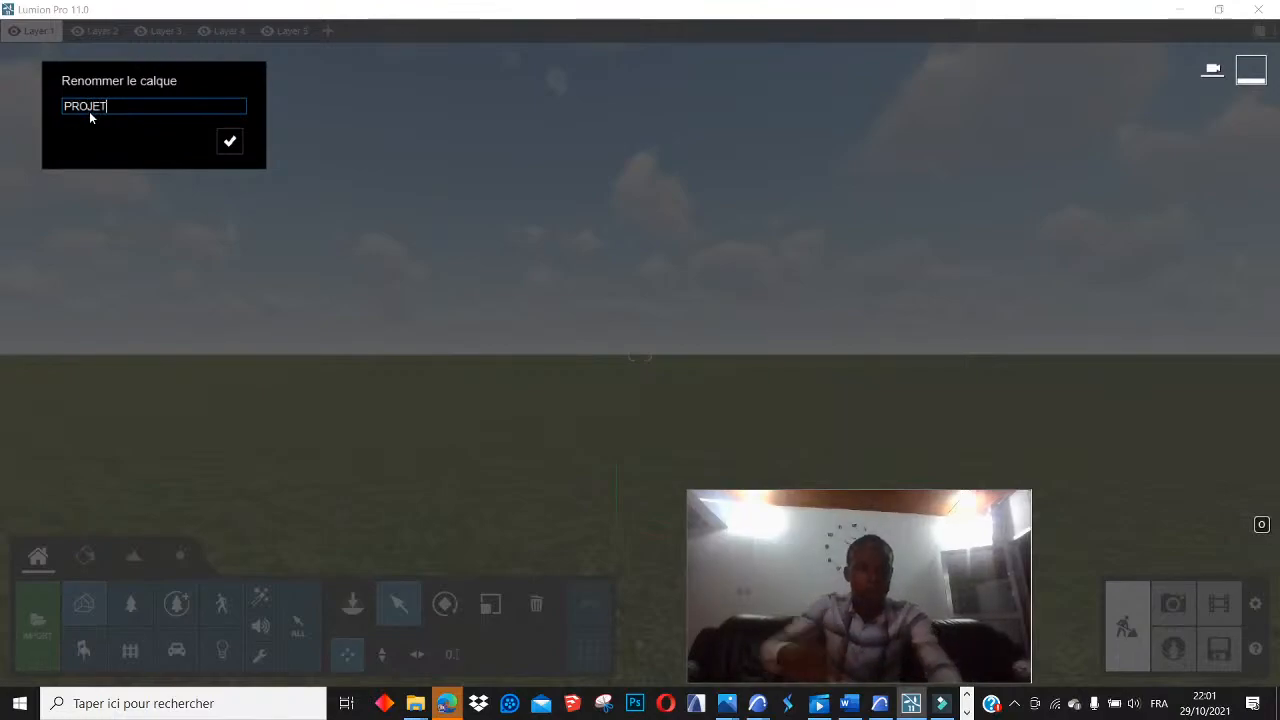
click(231, 142)
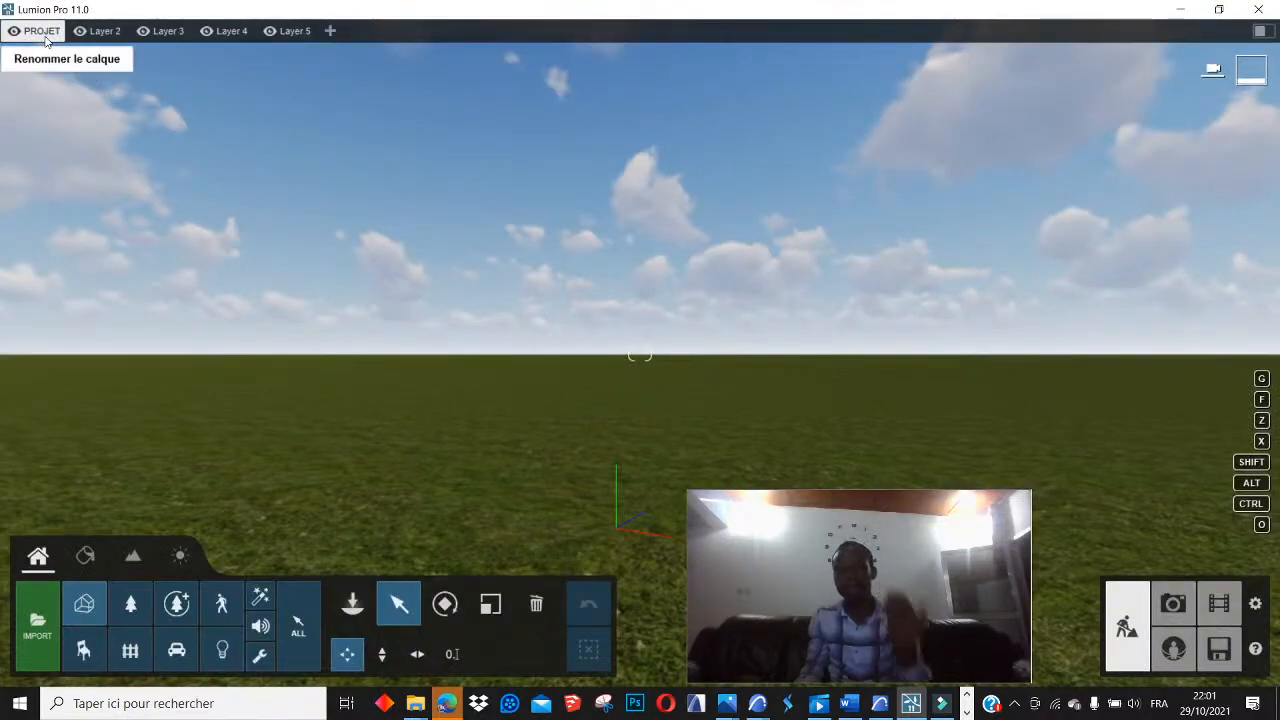
Rename the second layer, Layer 2, as ARBRE
click(114, 33)
click(114, 33)
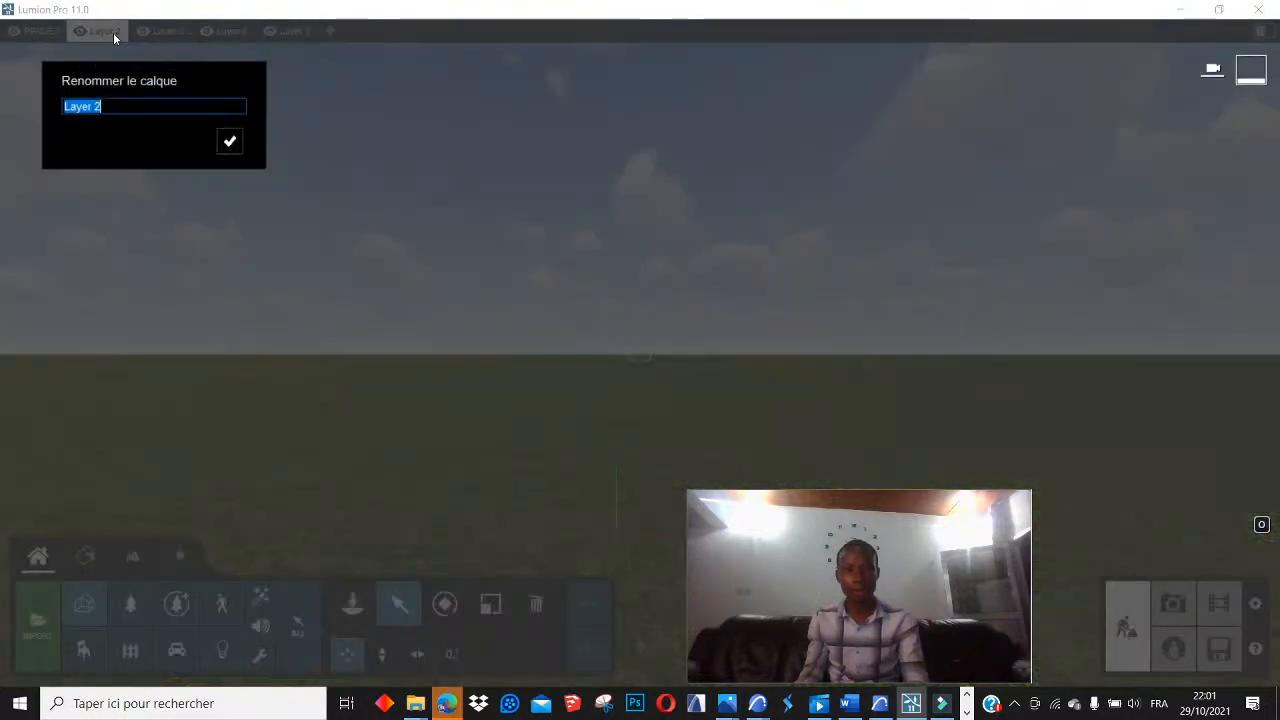
text(ARBRE)
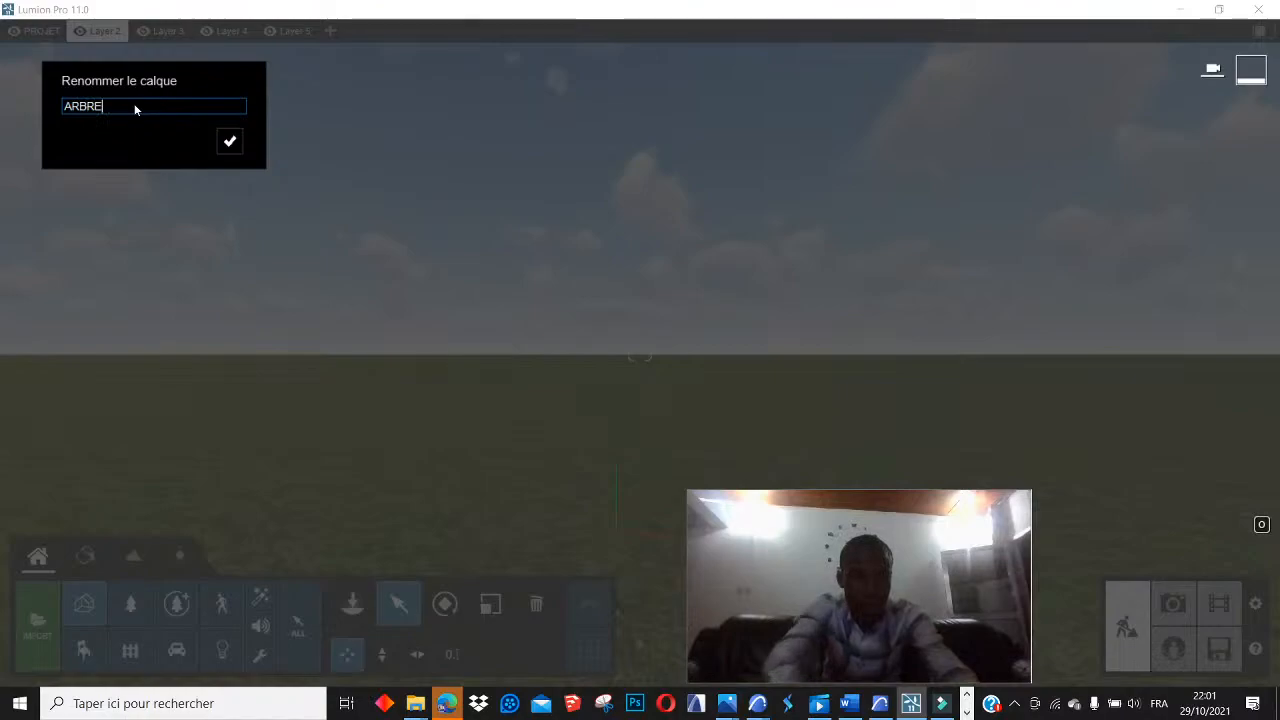
click(230, 141)
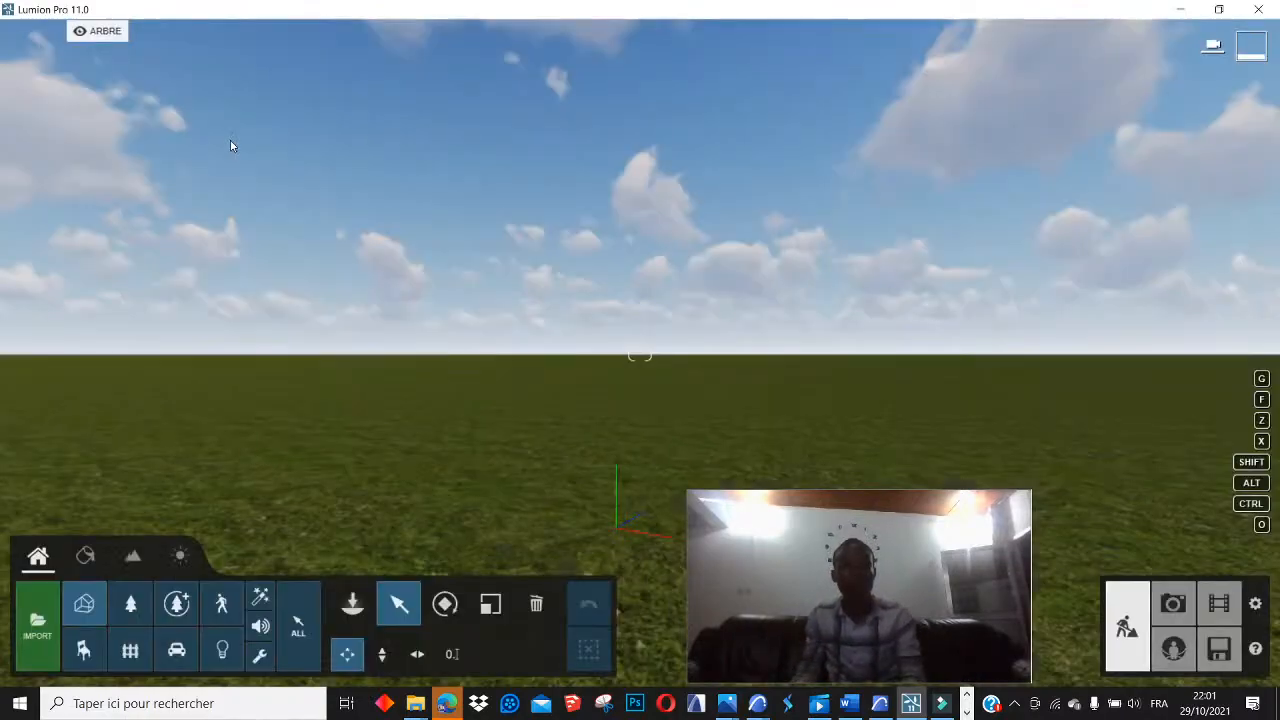
Make the PROJET layer current and open "ESCALIER PERSONNALIER AVEC ARCHICAD 25" from the D: drive for import
mouse_move(72, 64)
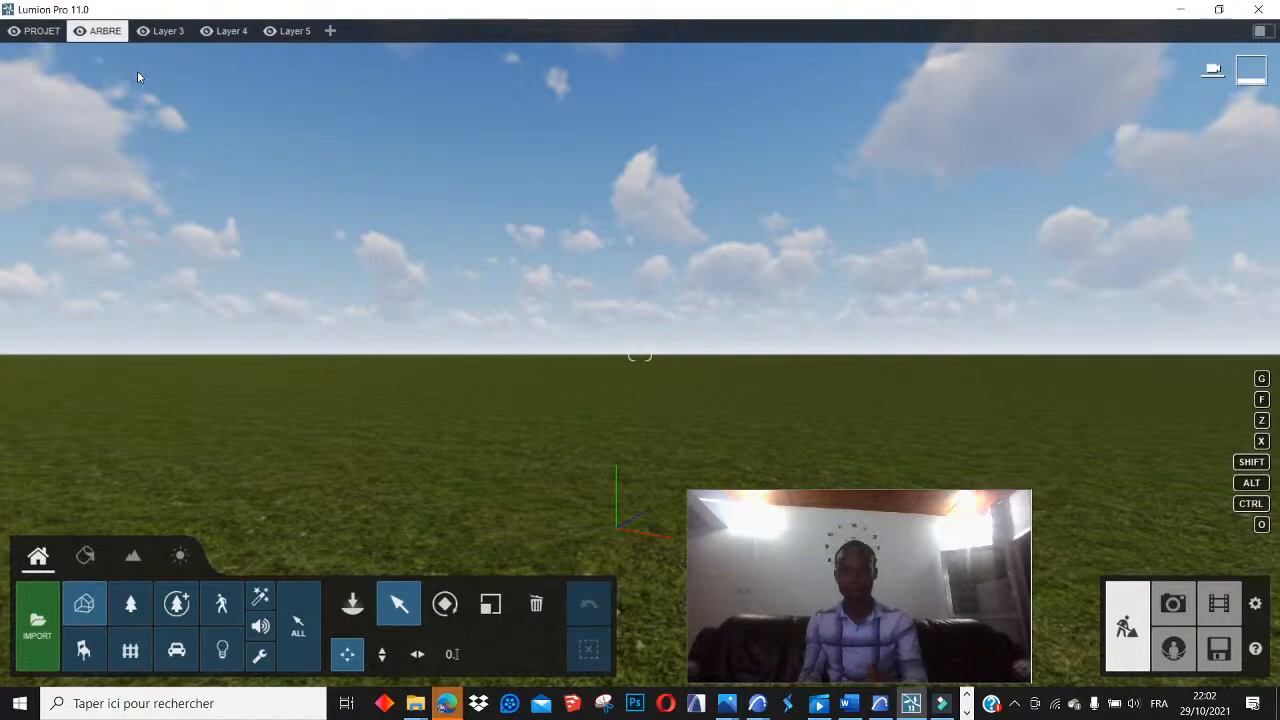
click(40, 30)
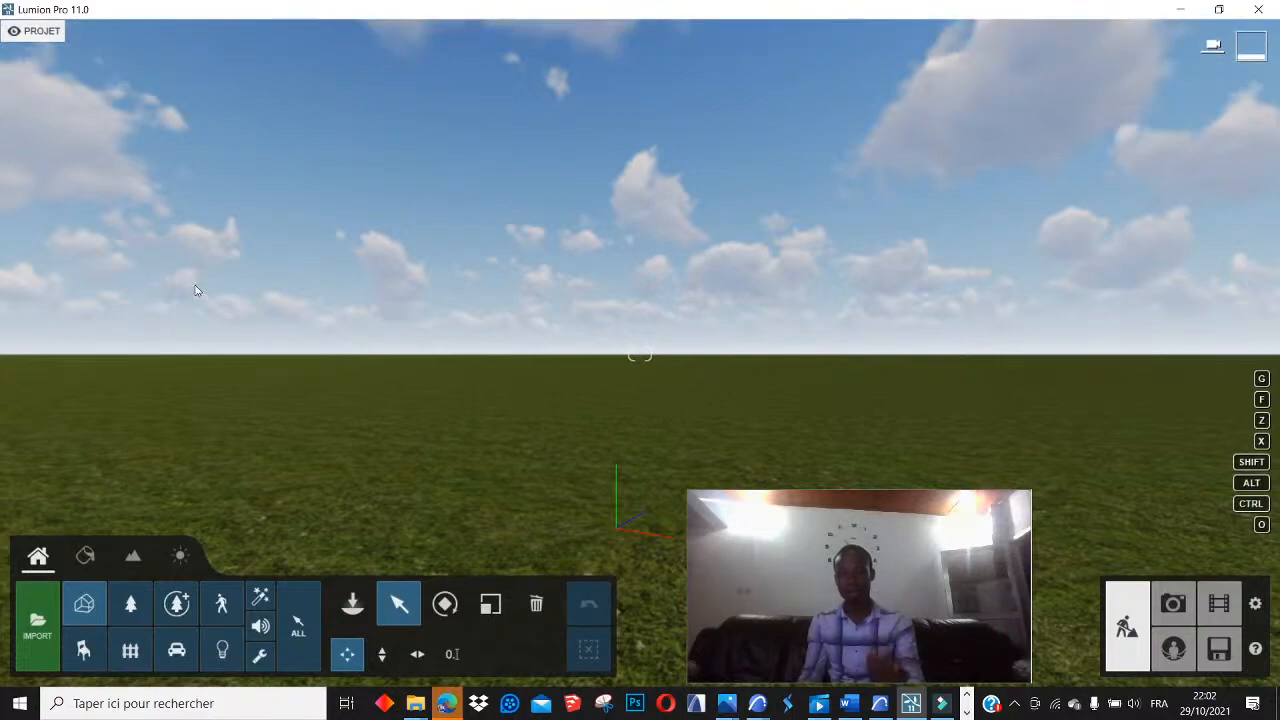
click(46, 626)
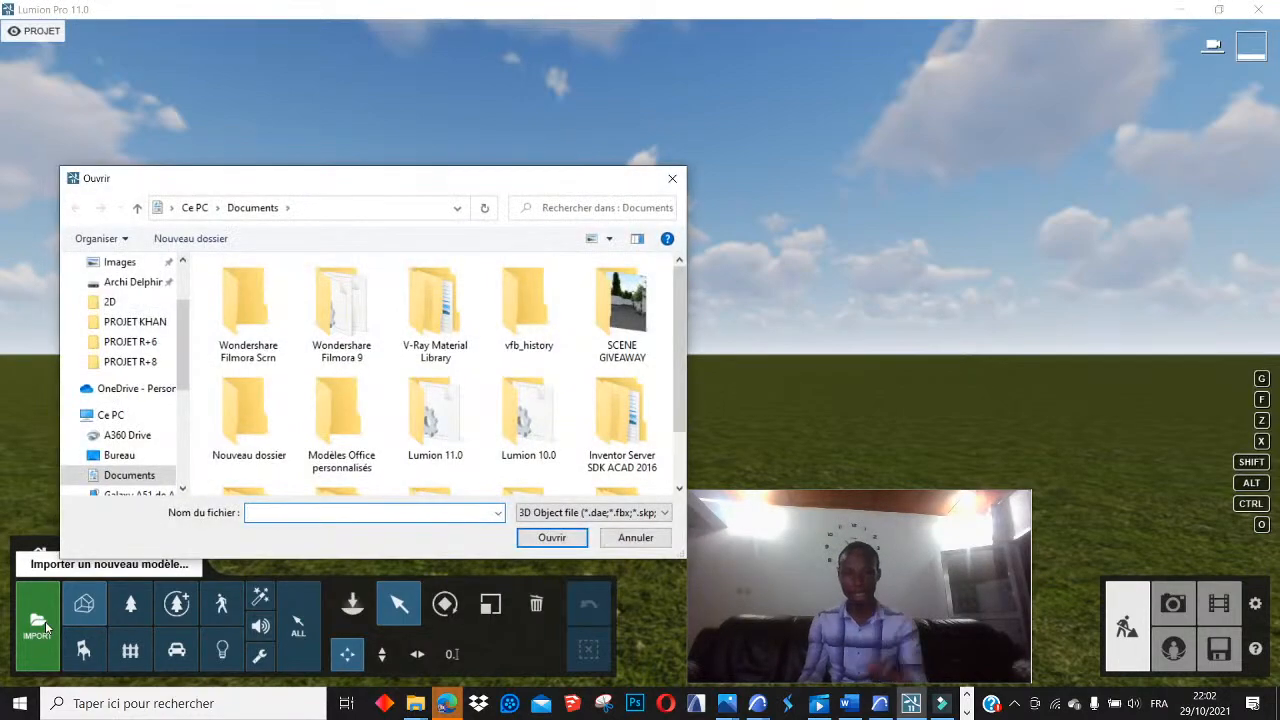
scroll(110, 450, down, 5)
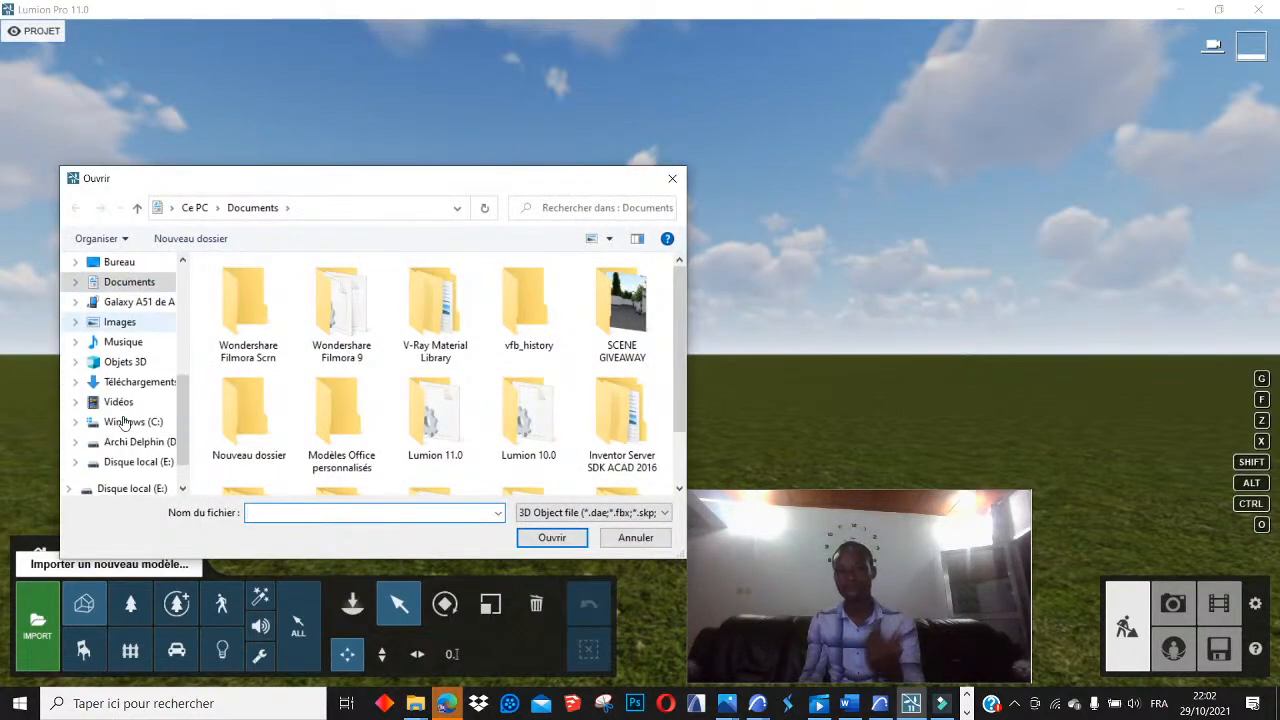
click(140, 447)
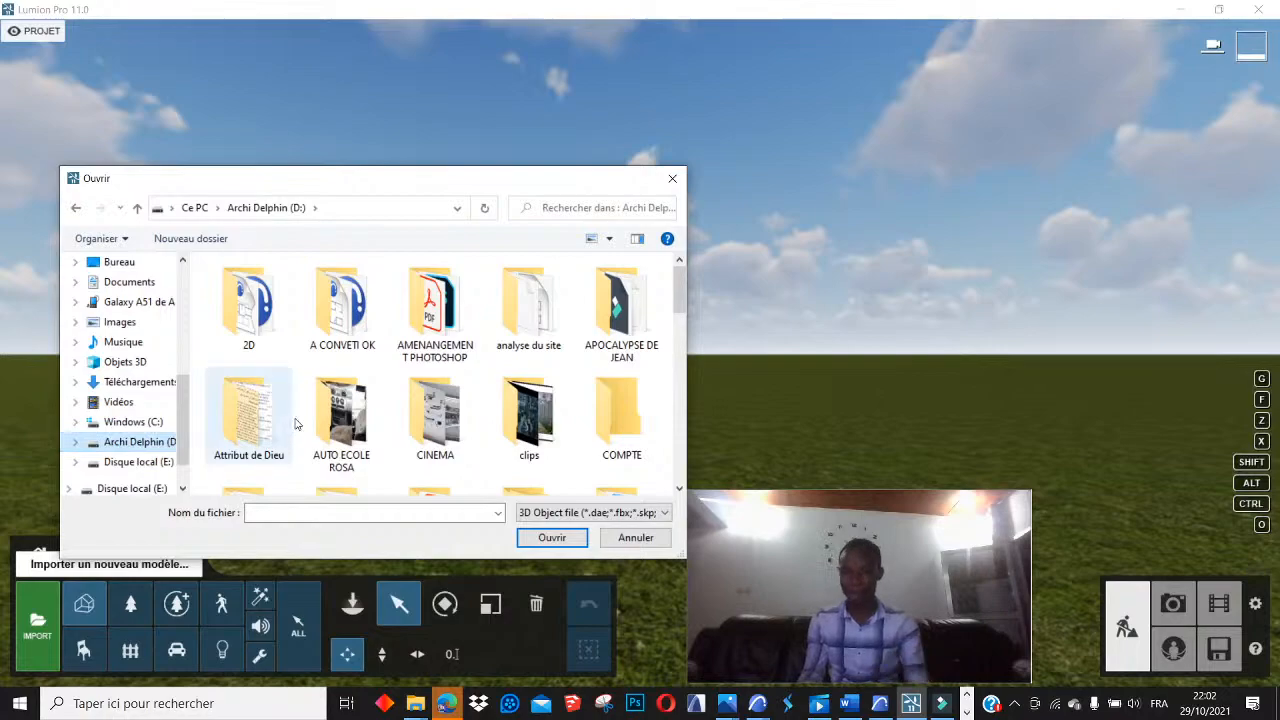
scroll(296, 423, down, 3)
scroll(340, 428, down, 5)
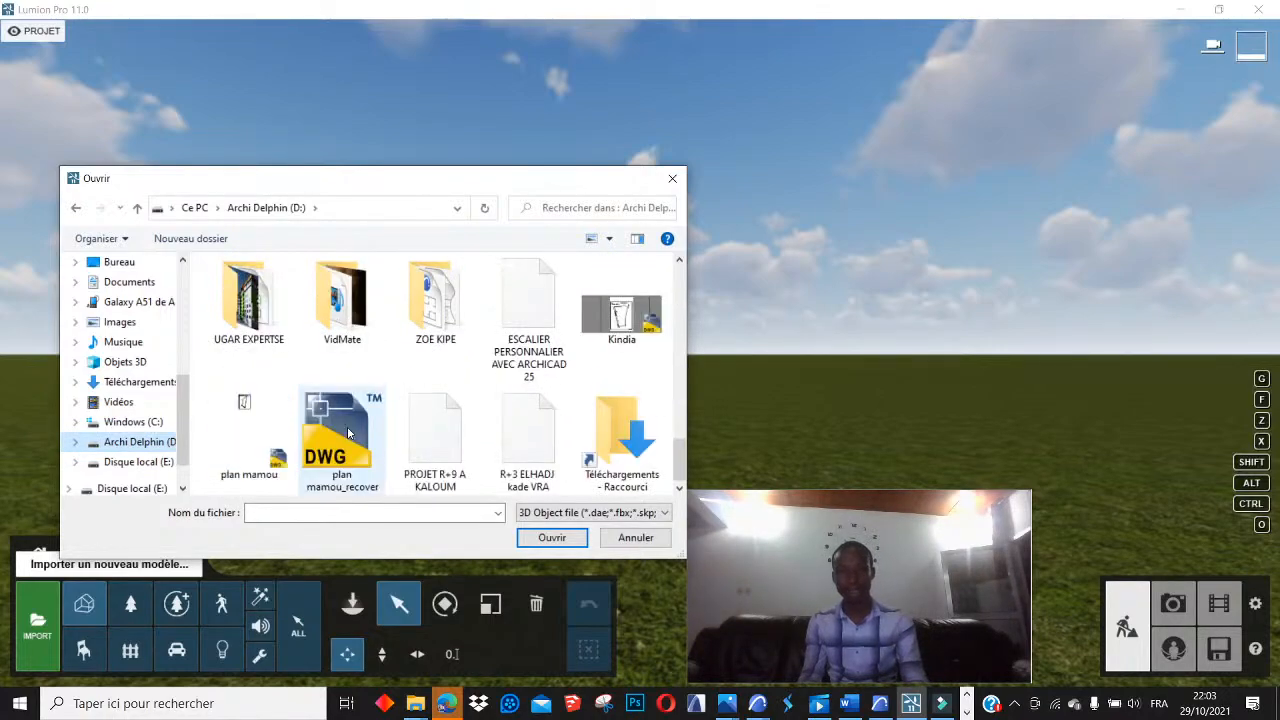
click(530, 324)
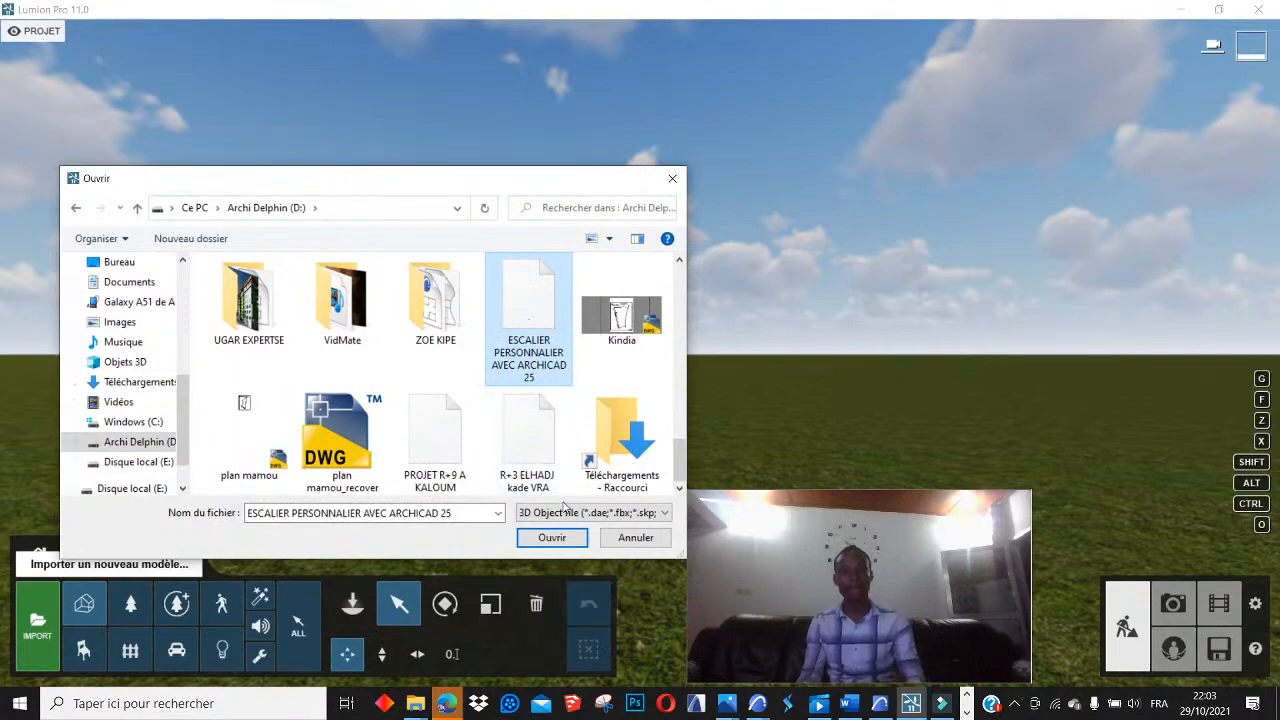
click(558, 538)
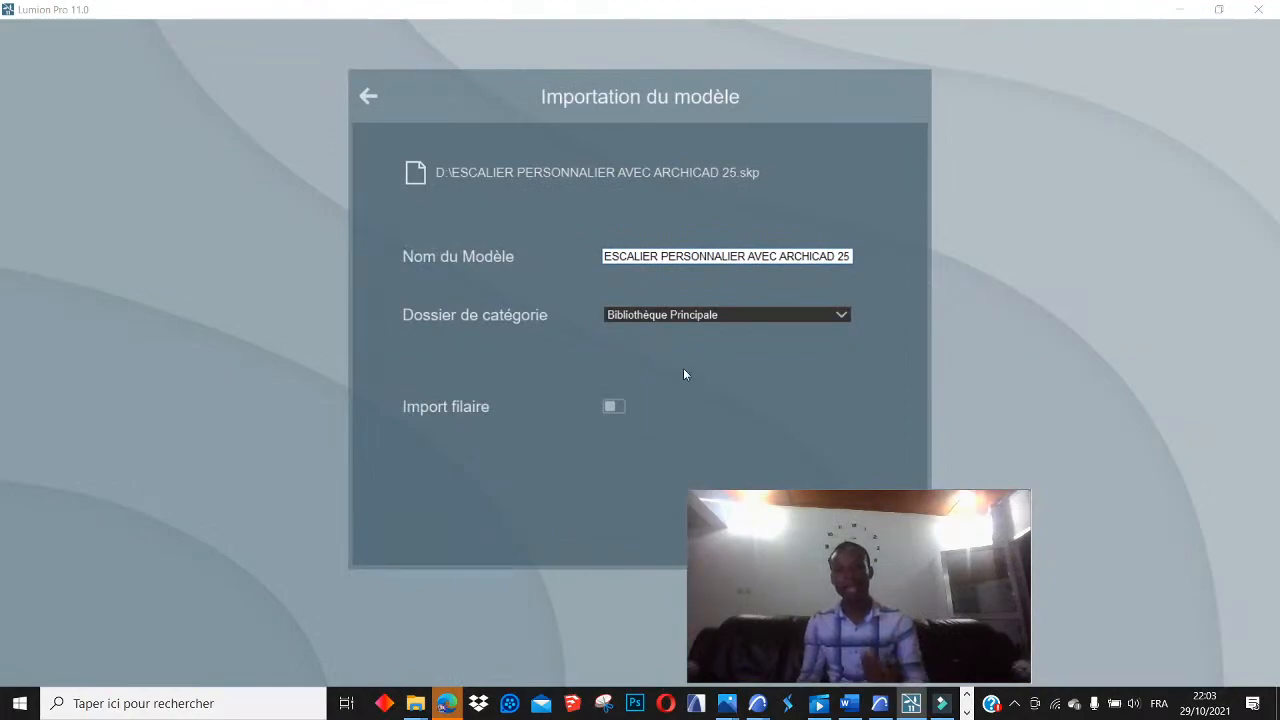
Import the staircase model into a new category folder named "MODELS PROJET", keeping its model name
click(711, 314)
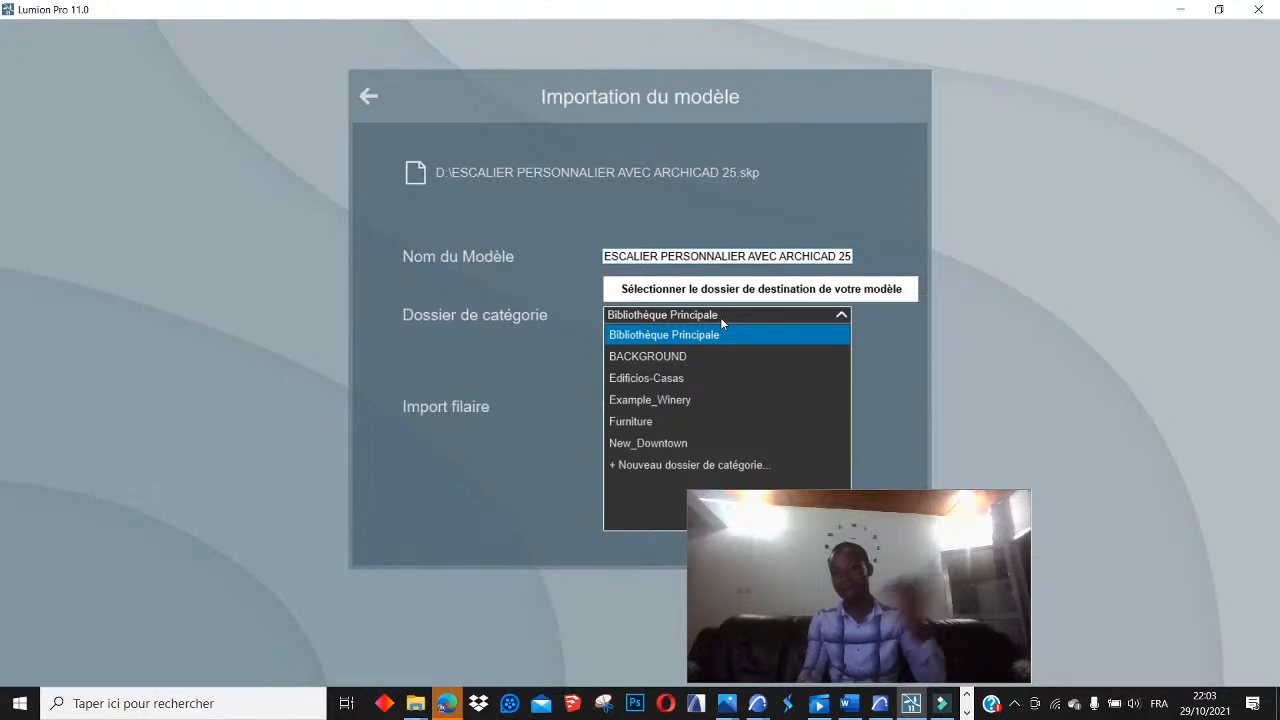
click(662, 466)
click(673, 336)
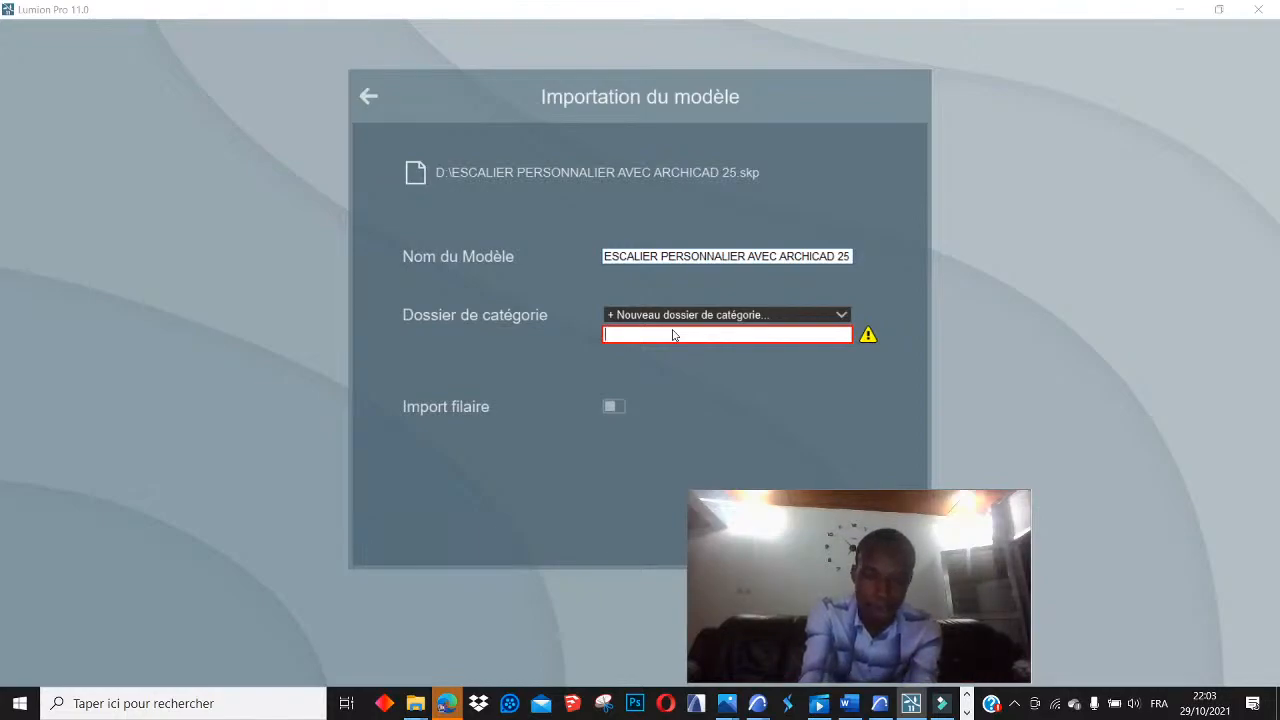
text(MODE)
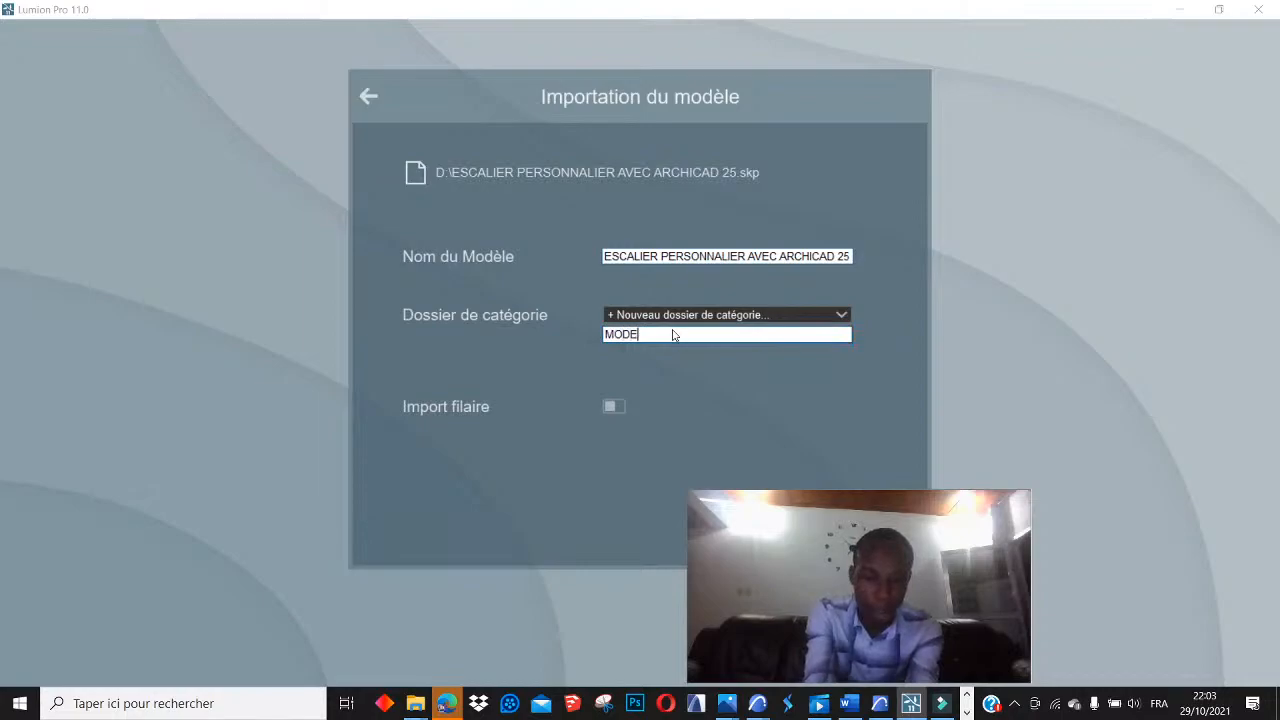
text(LS PROJET)
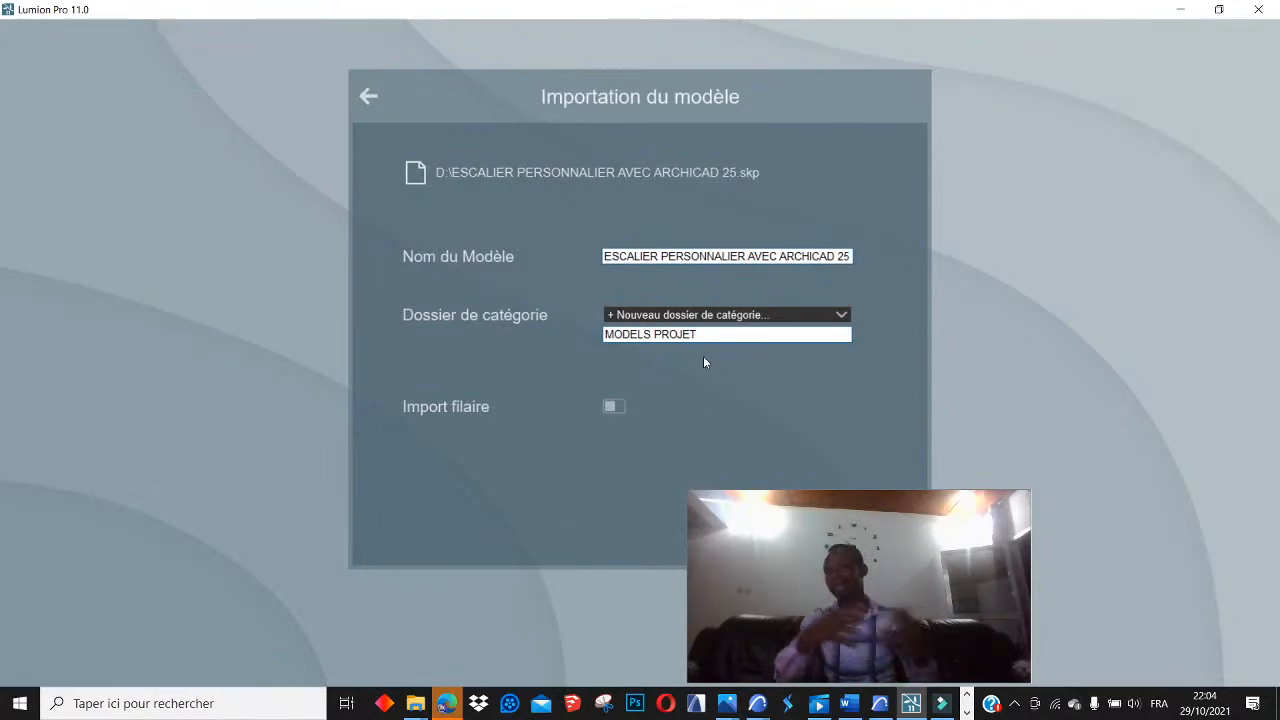
click(841, 315)
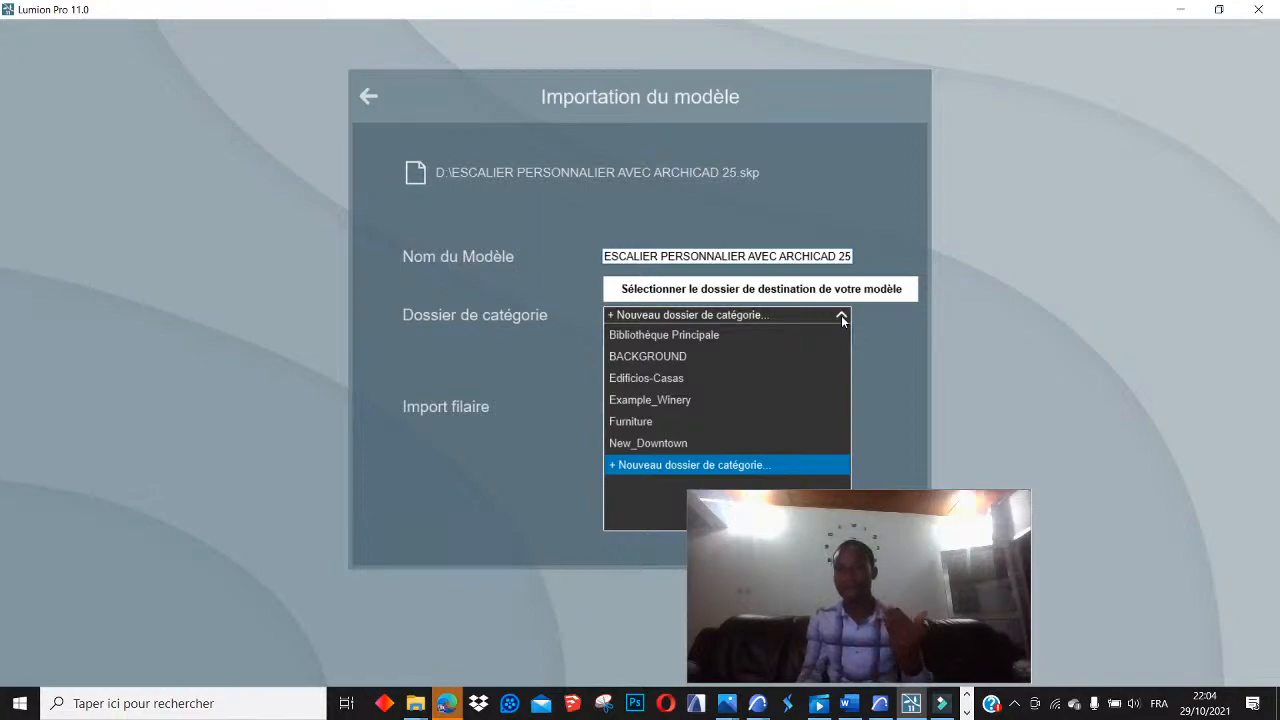
click(584, 356)
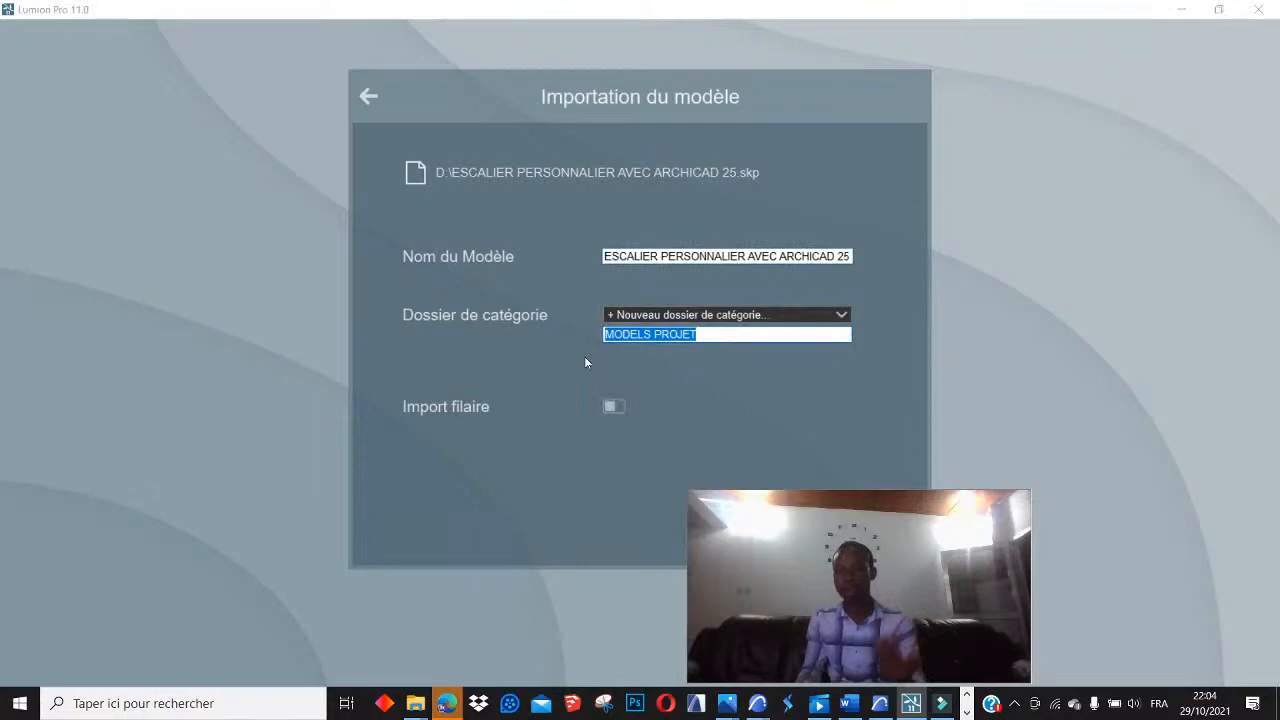
drag(854, 575, 1095, 577)
click(872, 522)
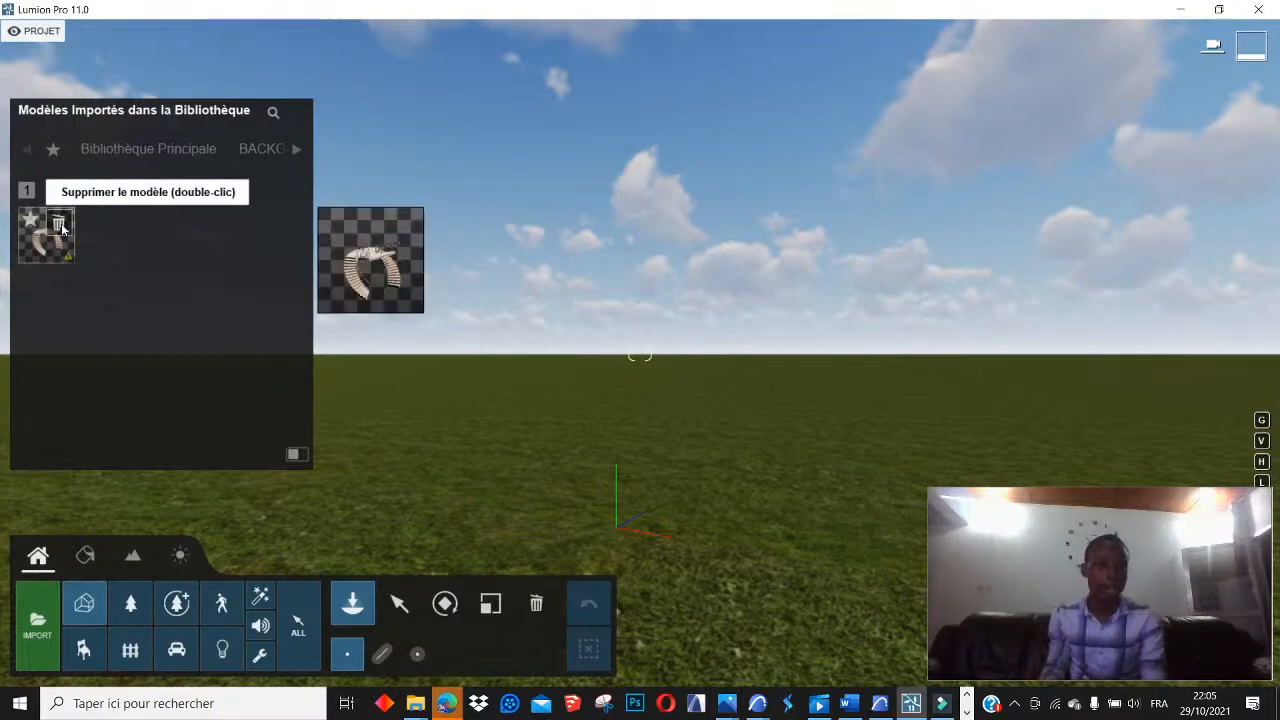
Choose the staircase from the MODELS PROJET category of the imported model library and place it on the grass near the origin axes
click(298, 149)
click(298, 149)
click(297, 150)
click(297, 150)
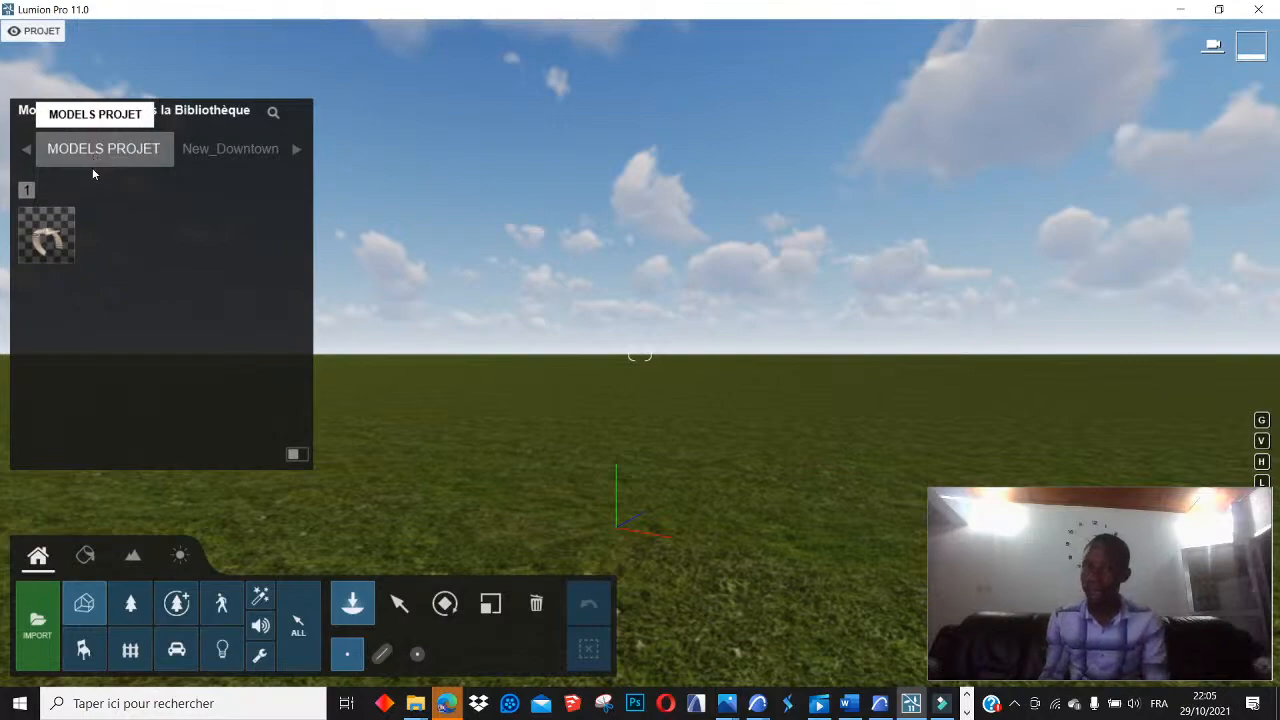
mouse_move(48, 248)
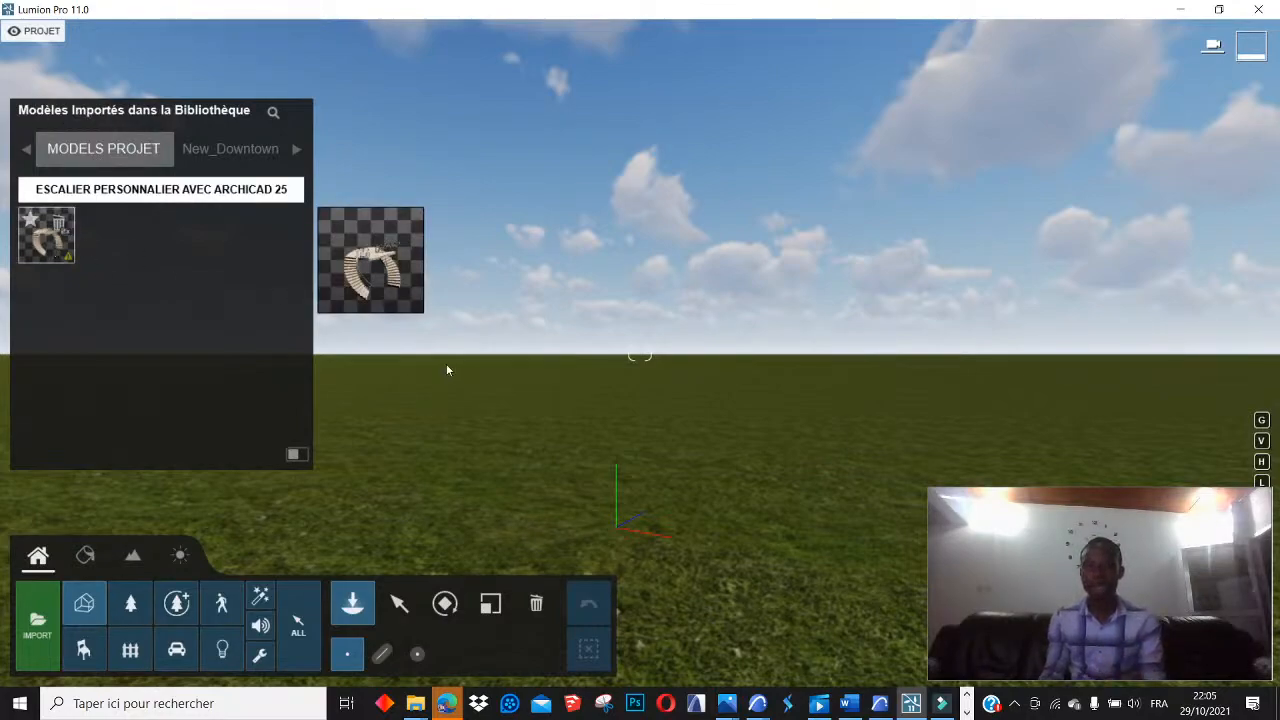
click(617, 495)
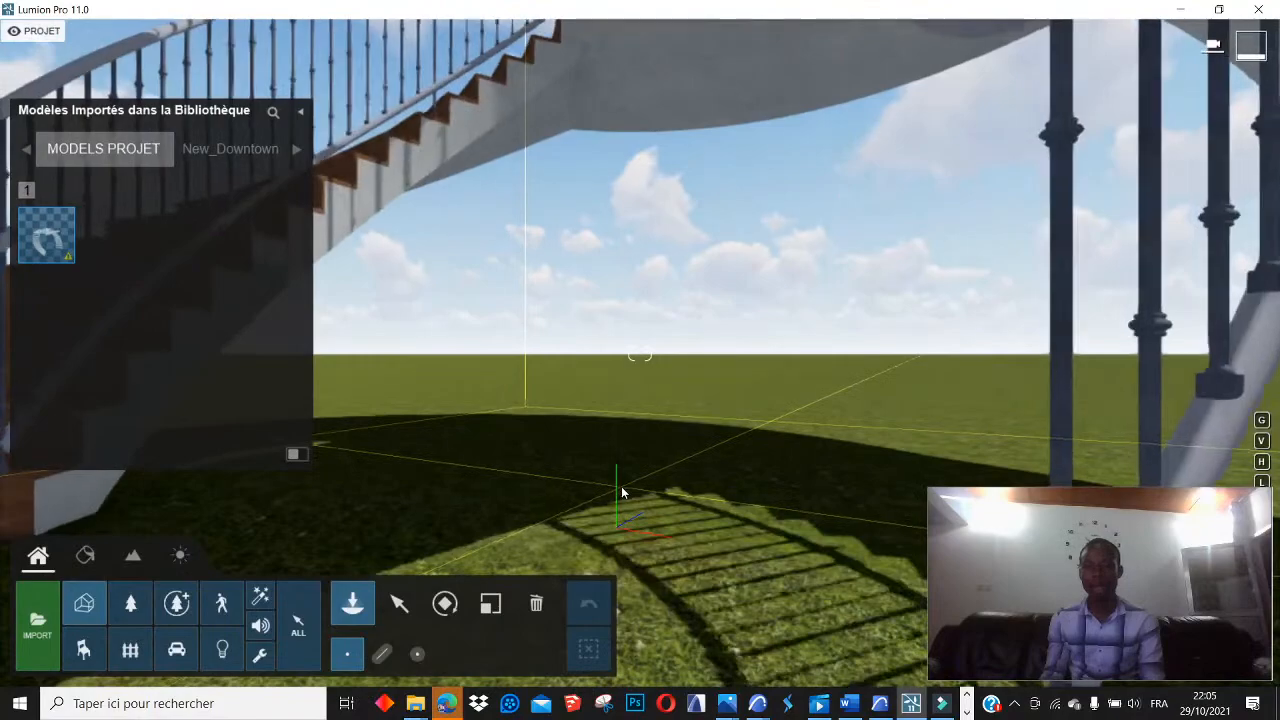
Examine the placed double curved staircase from farther away, from above and from the front
scroll(623, 488, down, 8)
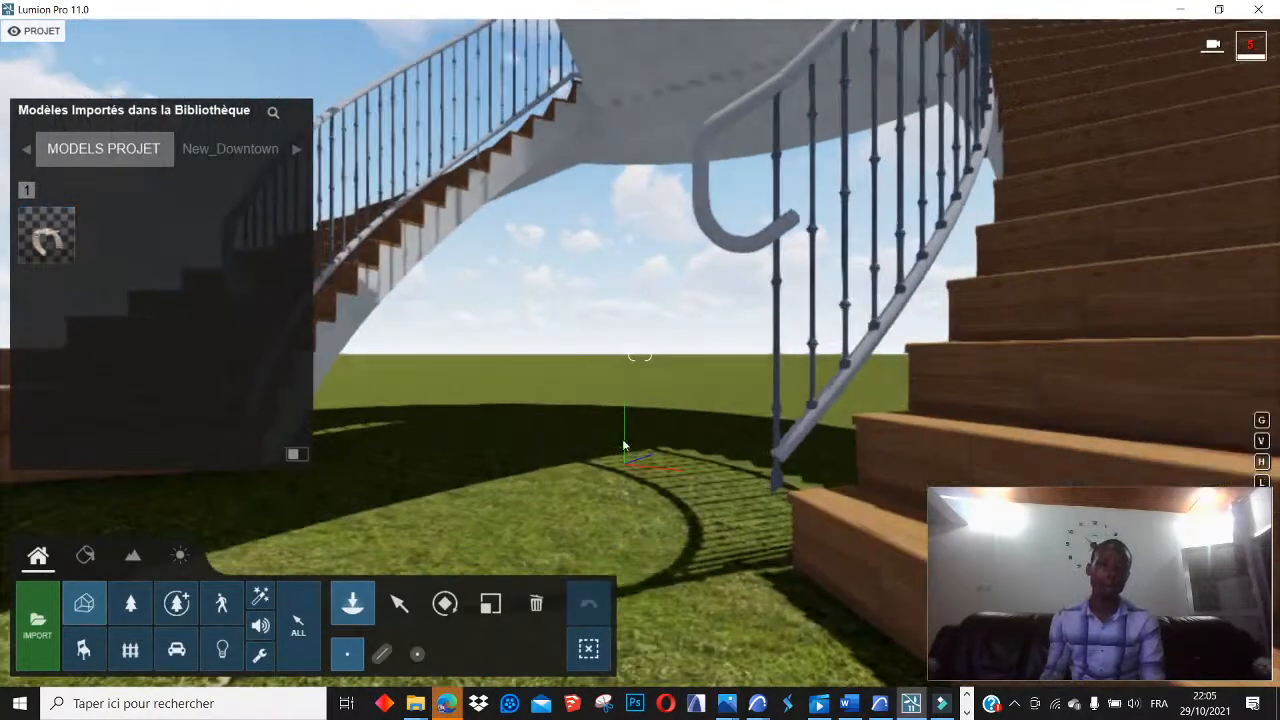
scroll(634, 478, down, 6)
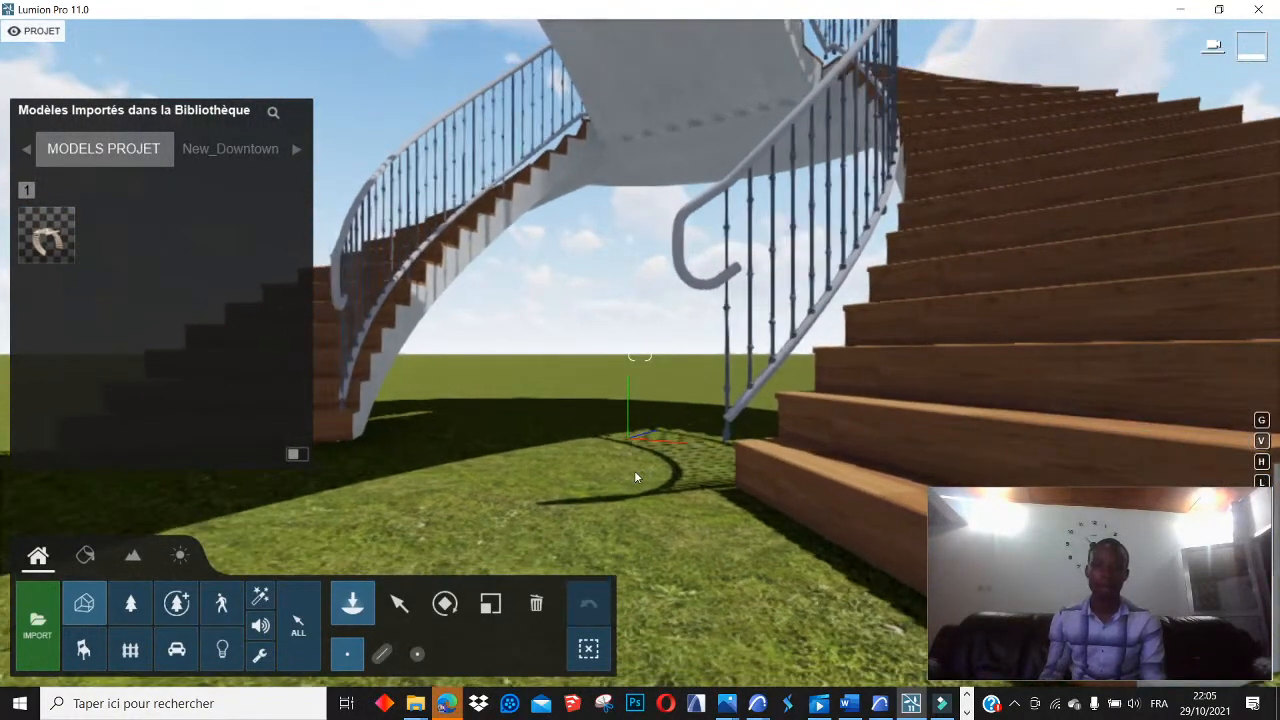
scroll(644, 484, down, 5)
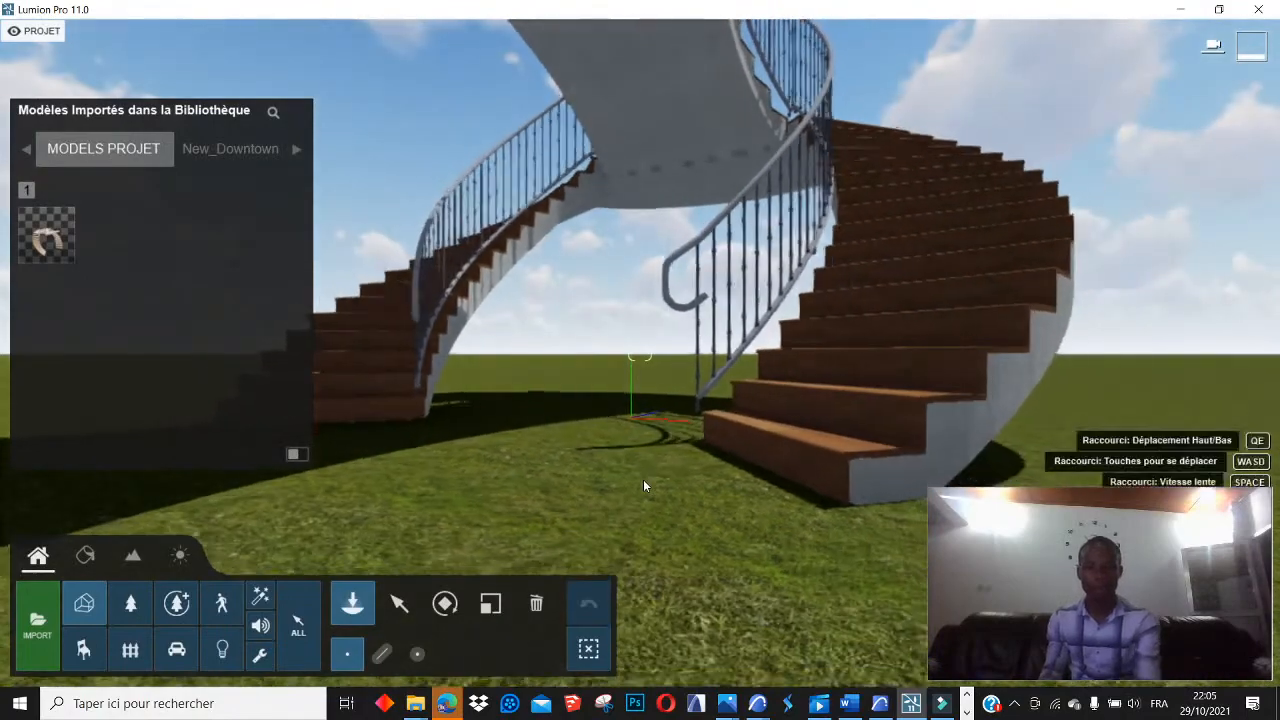
right_drag(643, 451, 165, 447)
key(q)
scroll(643, 451, down, 3)
key(d)
scroll(632, 398, down, 5)
scroll(633, 392, up, 5)
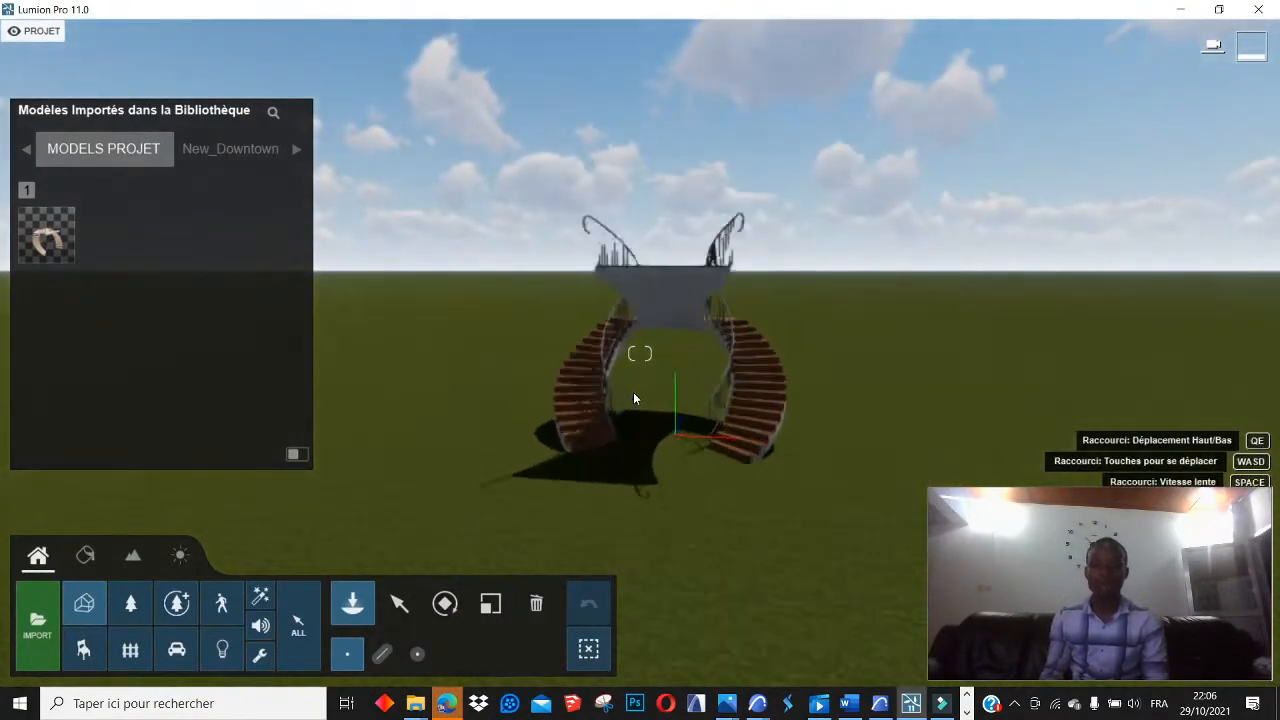
scroll(633, 392, down, 1)
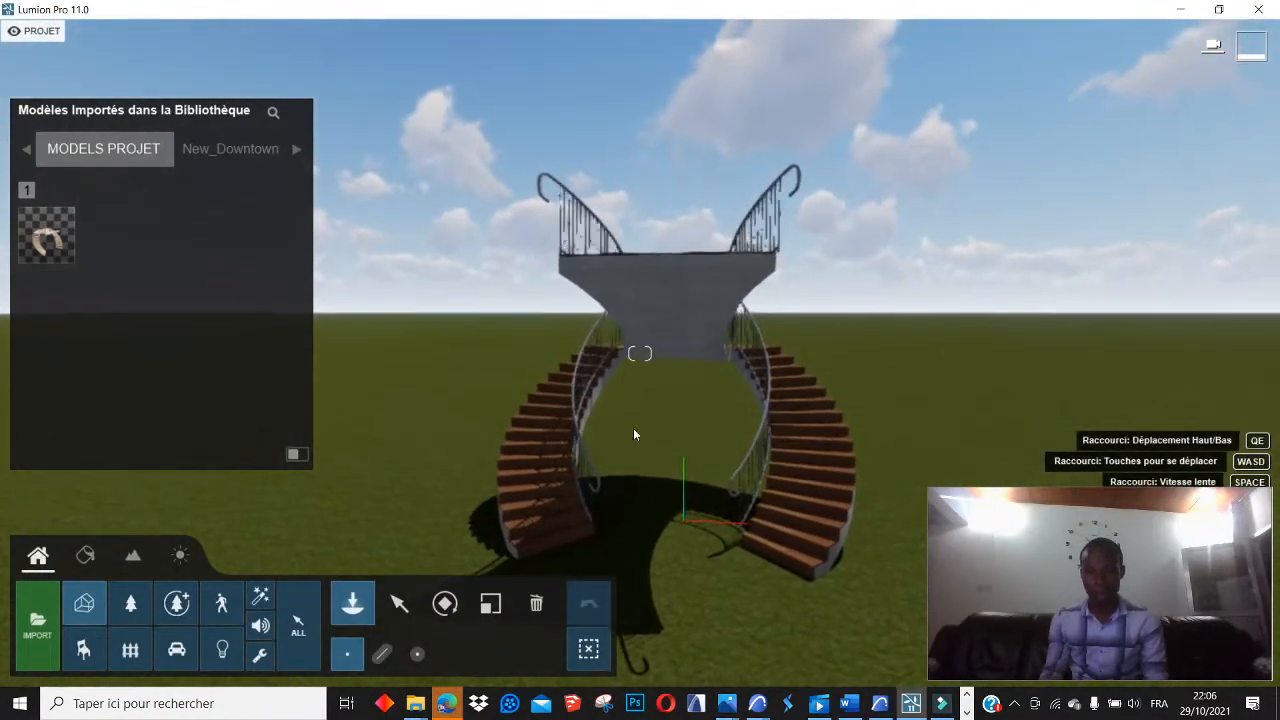
scroll(658, 486, up, 3)
right_drag(660, 364, 665, 412)
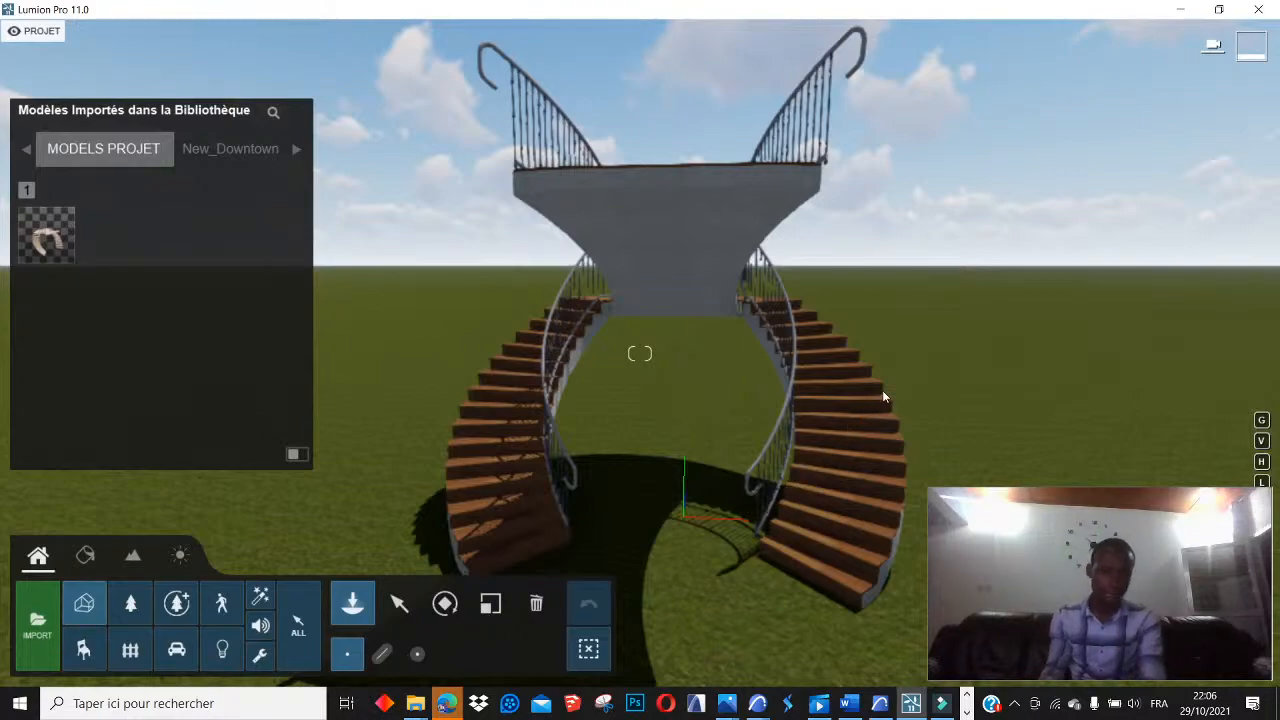
Switch to File Explorer and open the BIBLIO VRAY folder inside DOSSIER DEL on the D: drive, looking through its contents
click(1181, 10)
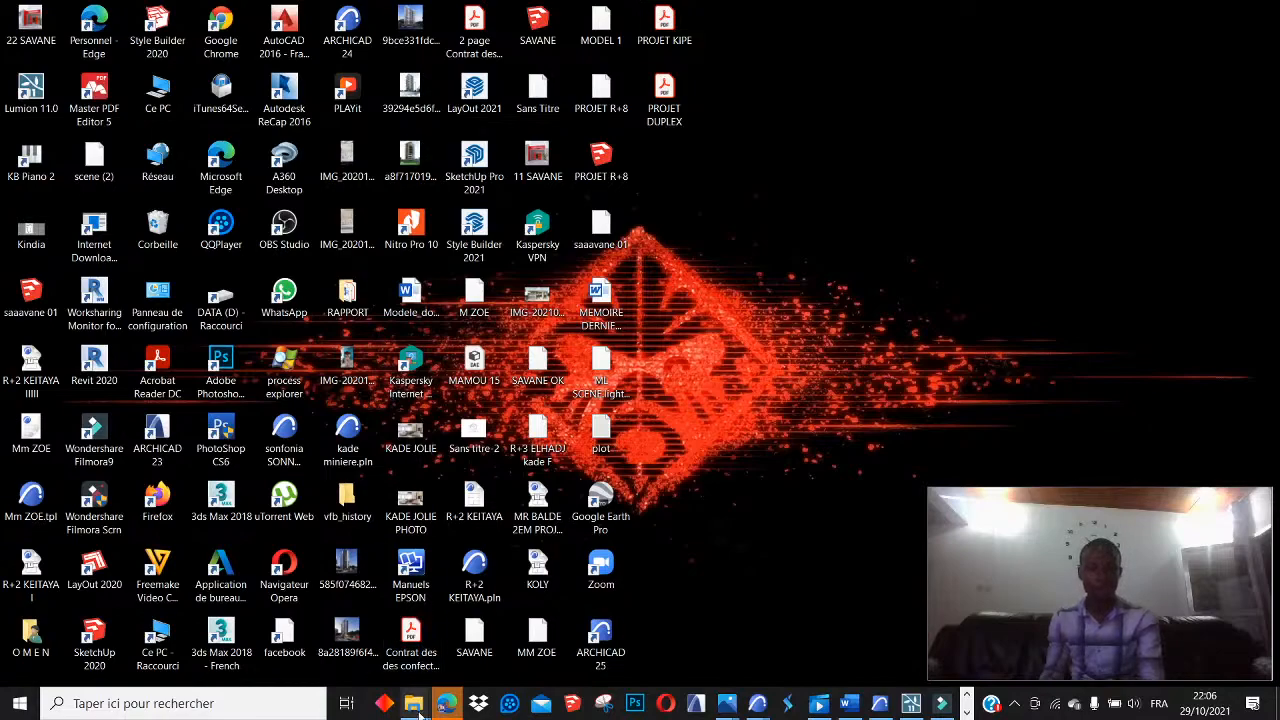
mouse_move(414, 703)
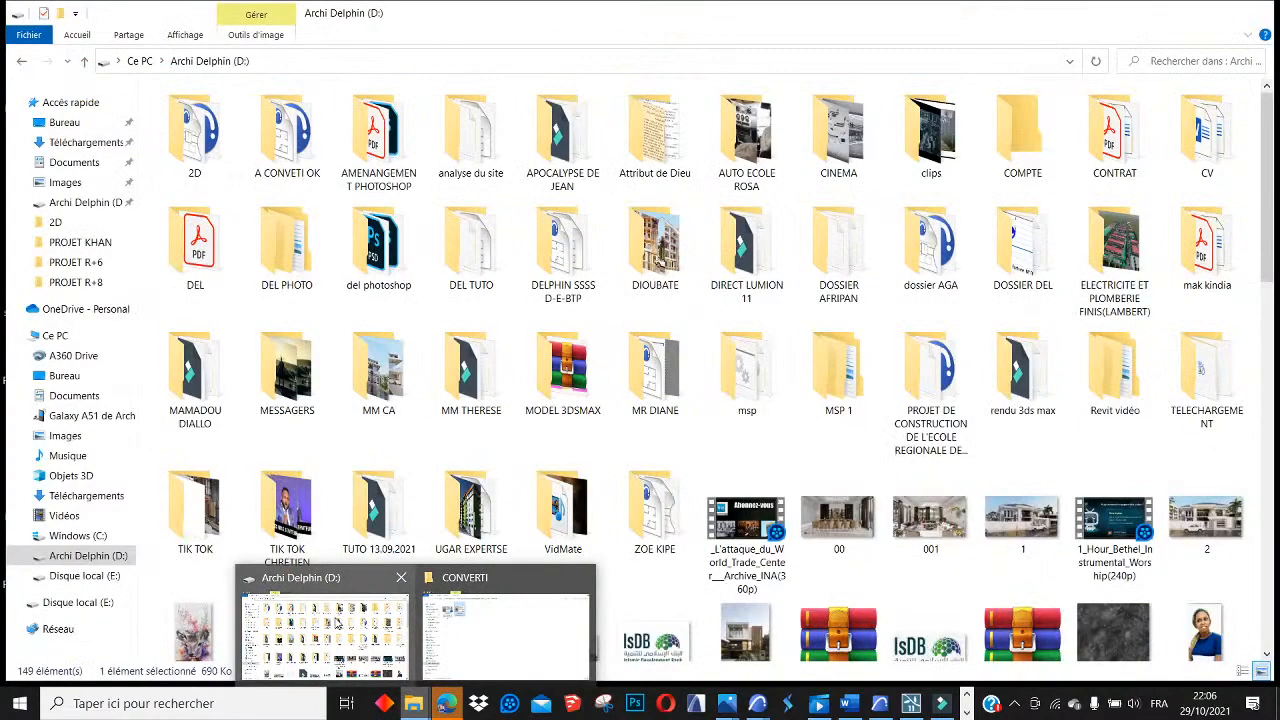
click(337, 620)
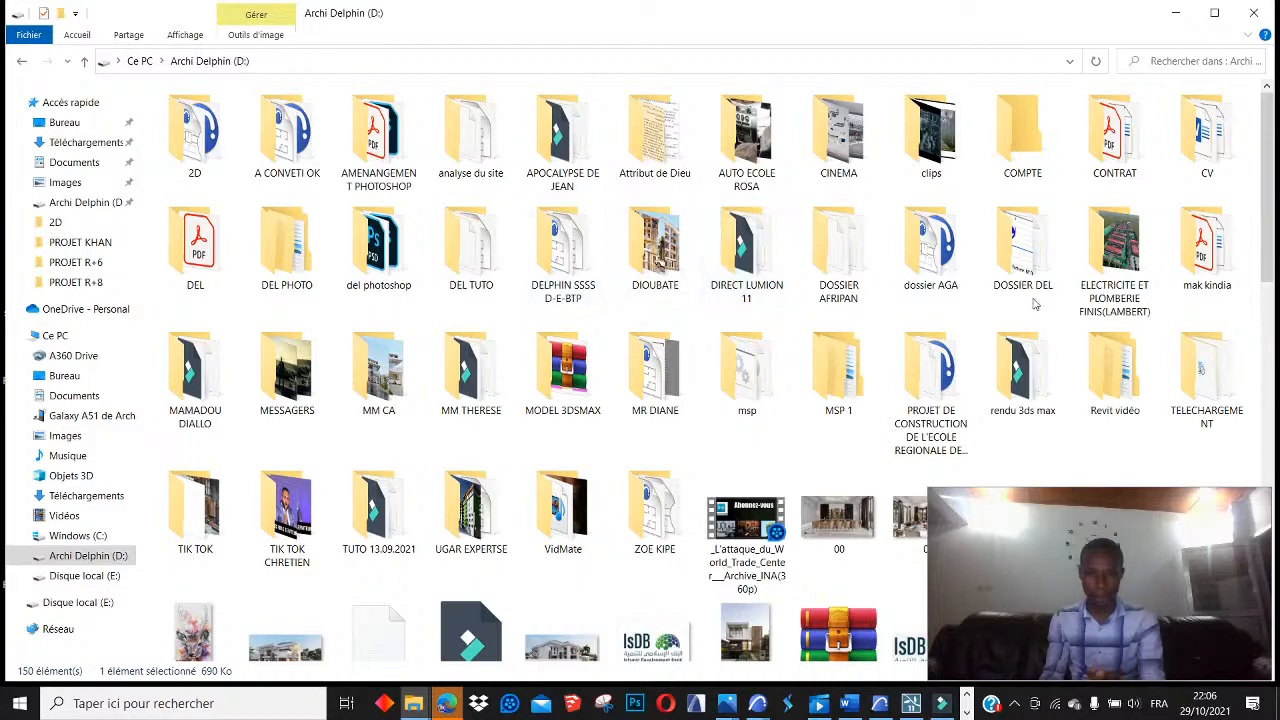
double_click(990, 278)
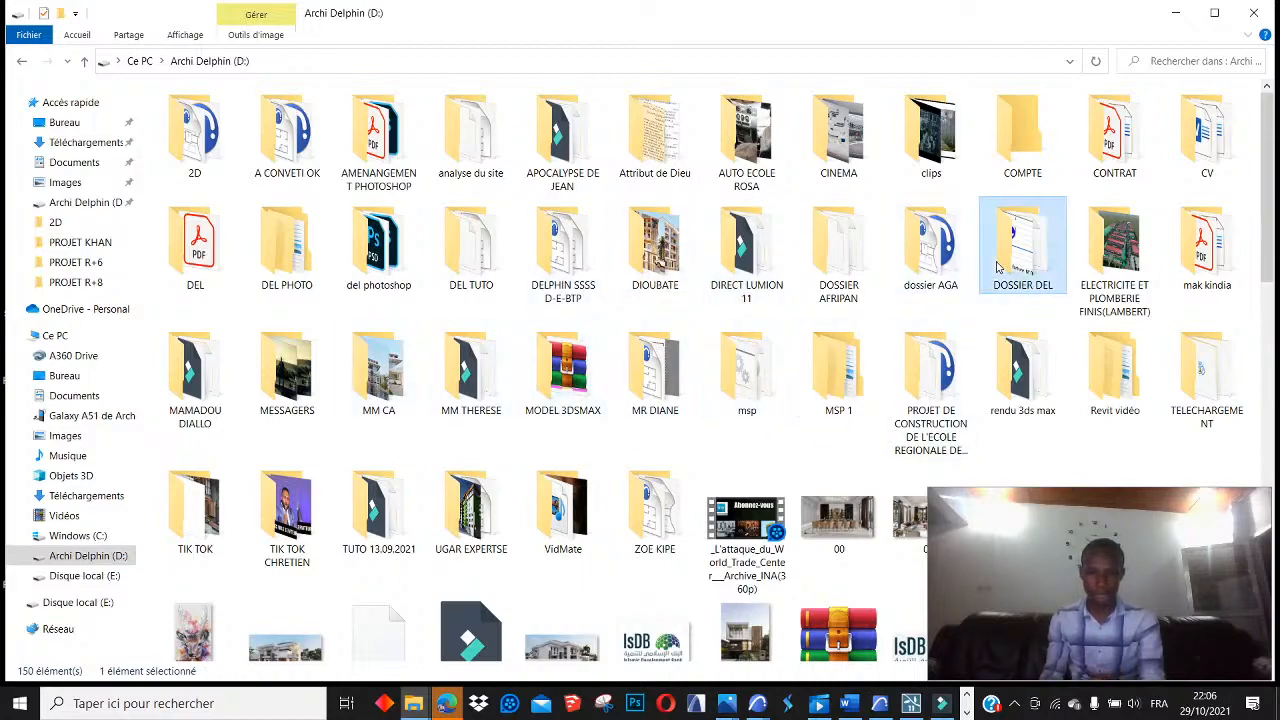
double_click(379, 258)
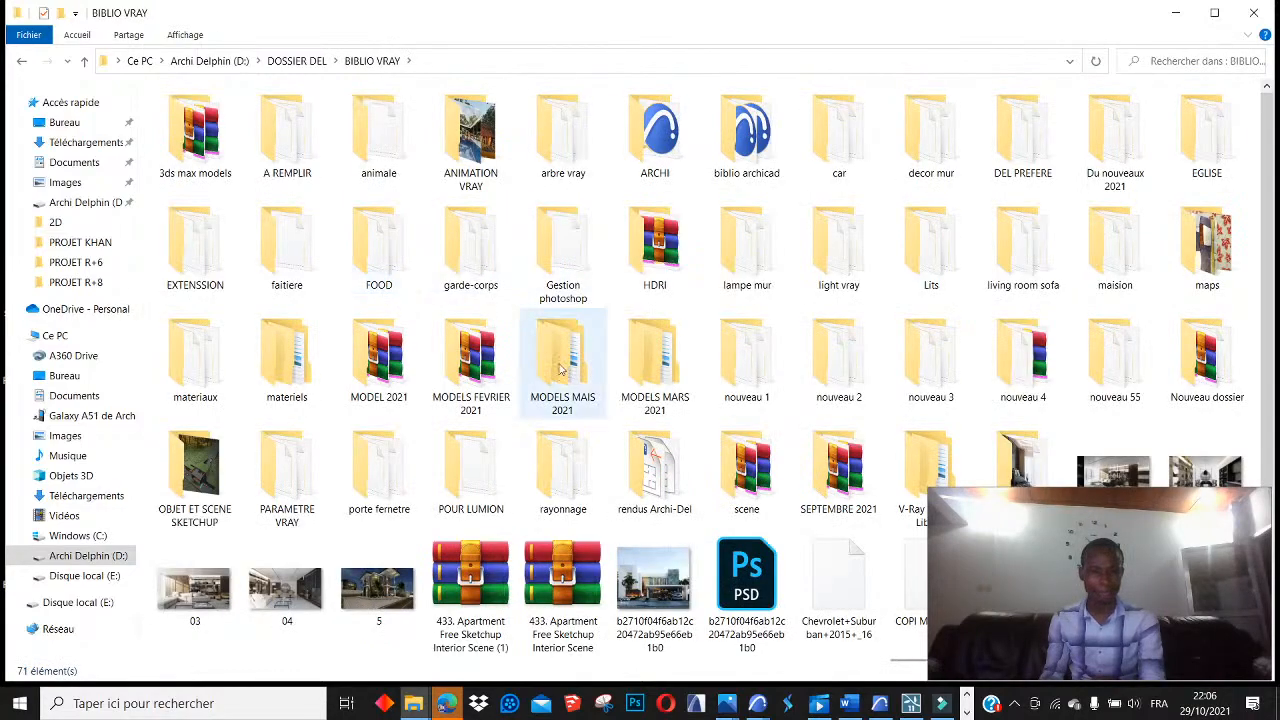
scroll(573, 418, down, 1)
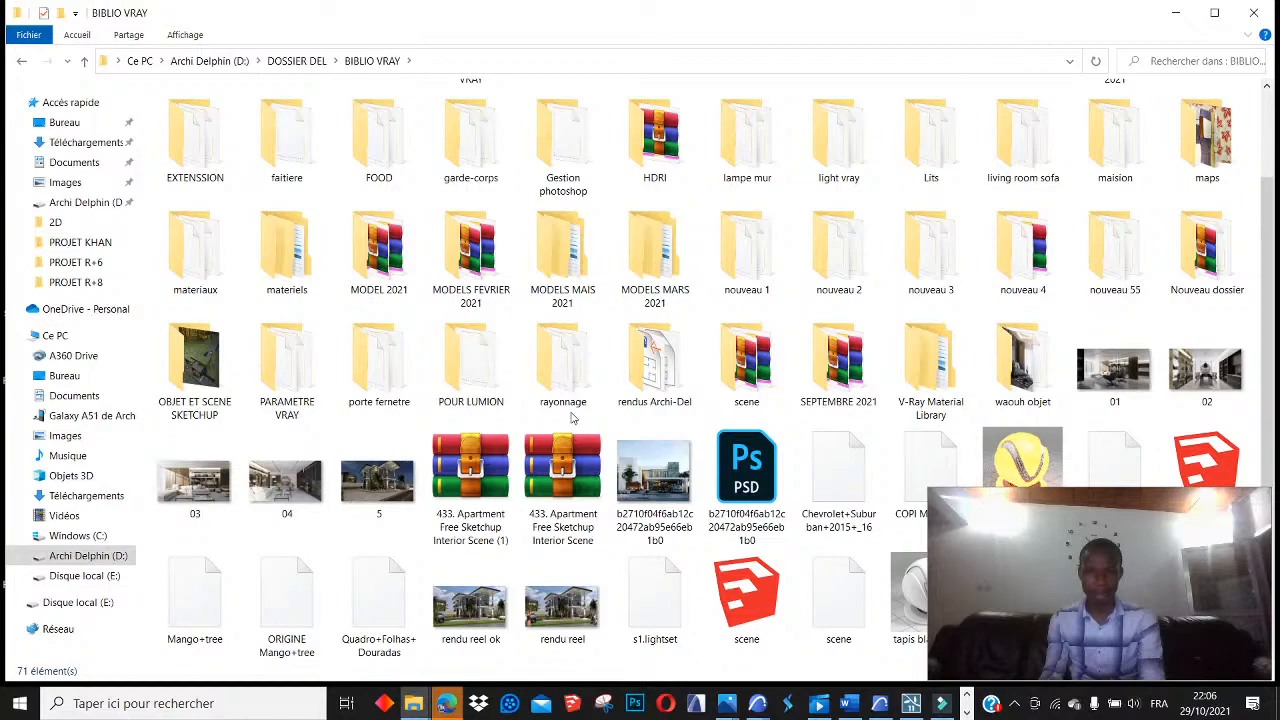
scroll(573, 418, up, 1)
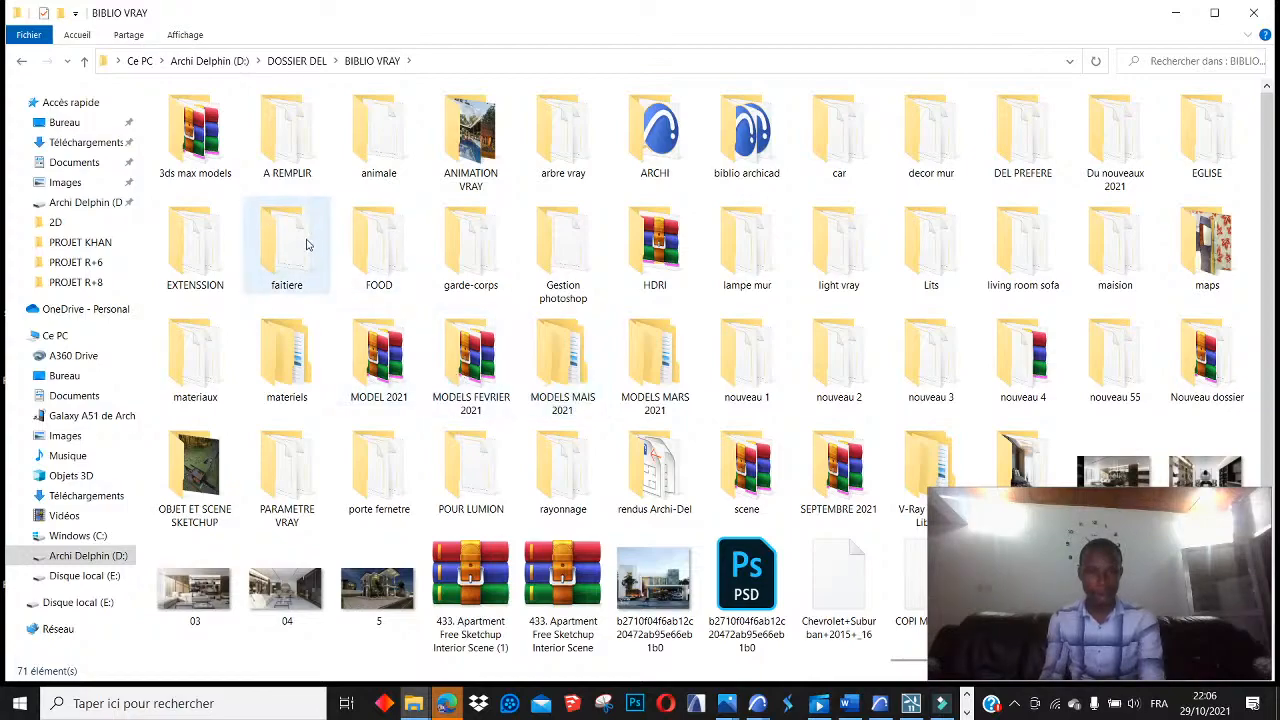
scroll(800, 260, down, 1)
scroll(814, 256, up, 1)
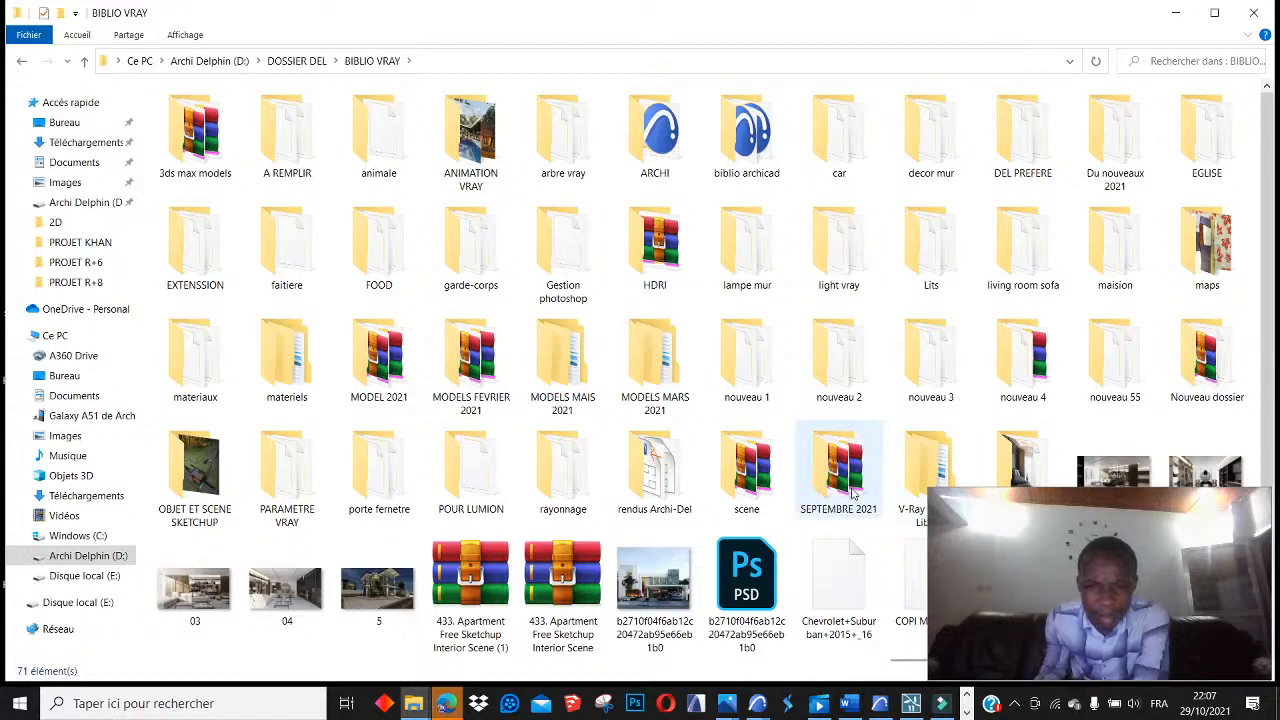
Open the 4313 Interior Apartment Scene folder inside Nouveau dossier of OBJET ET SCENE SKETCHUP
double_click(184, 489)
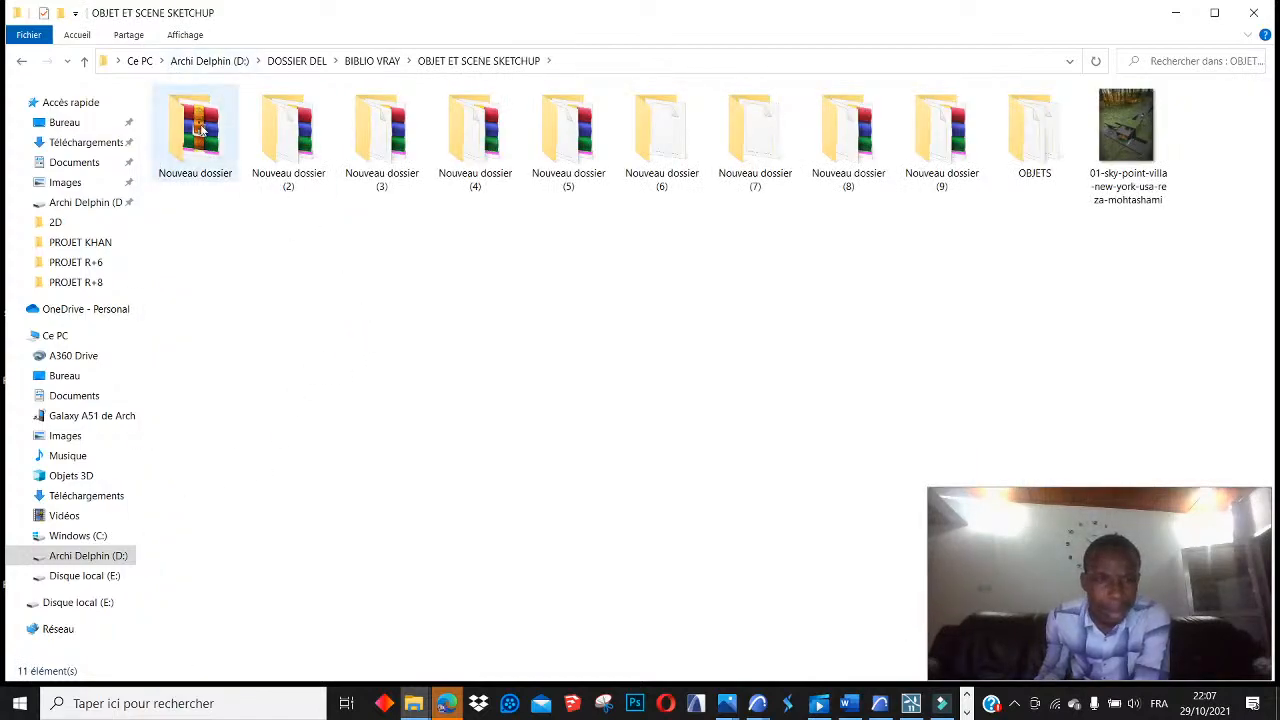
double_click(196, 128)
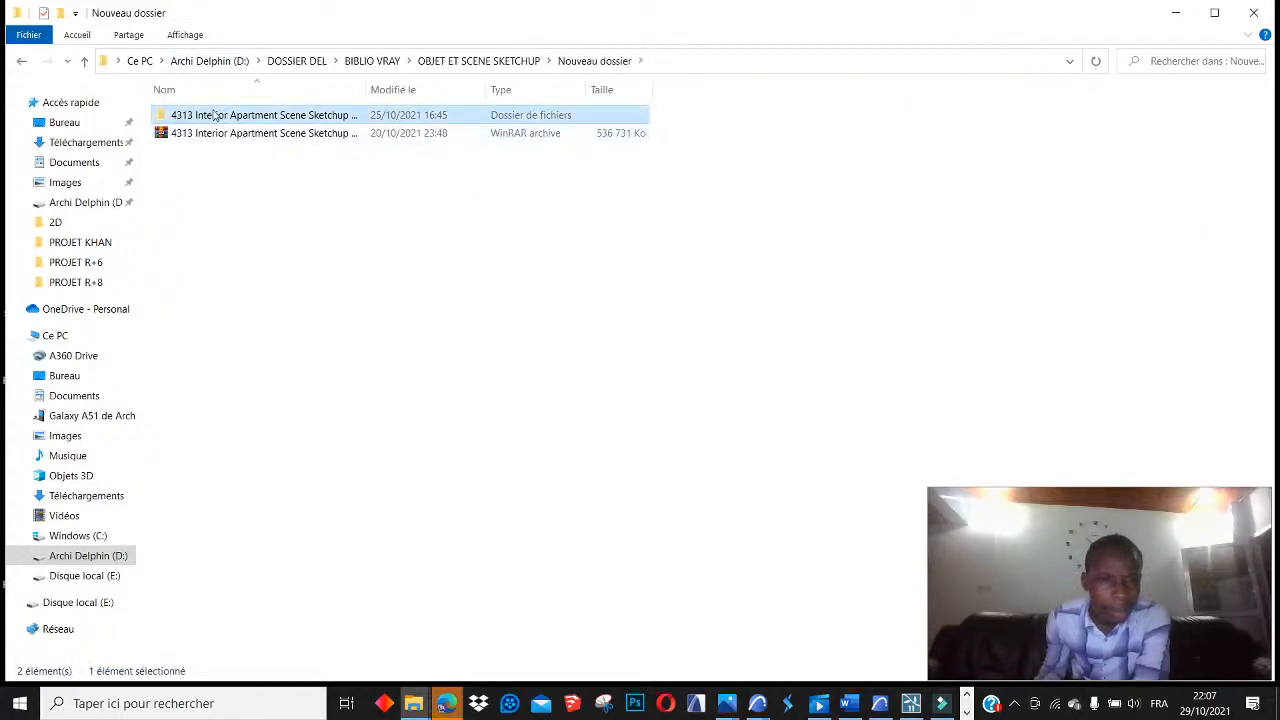
double_click(213, 115)
Look through the apartment scene's textures and previews, open its SketchUp file "apa" and minimize the folder window
scroll(213, 115, down, 5)
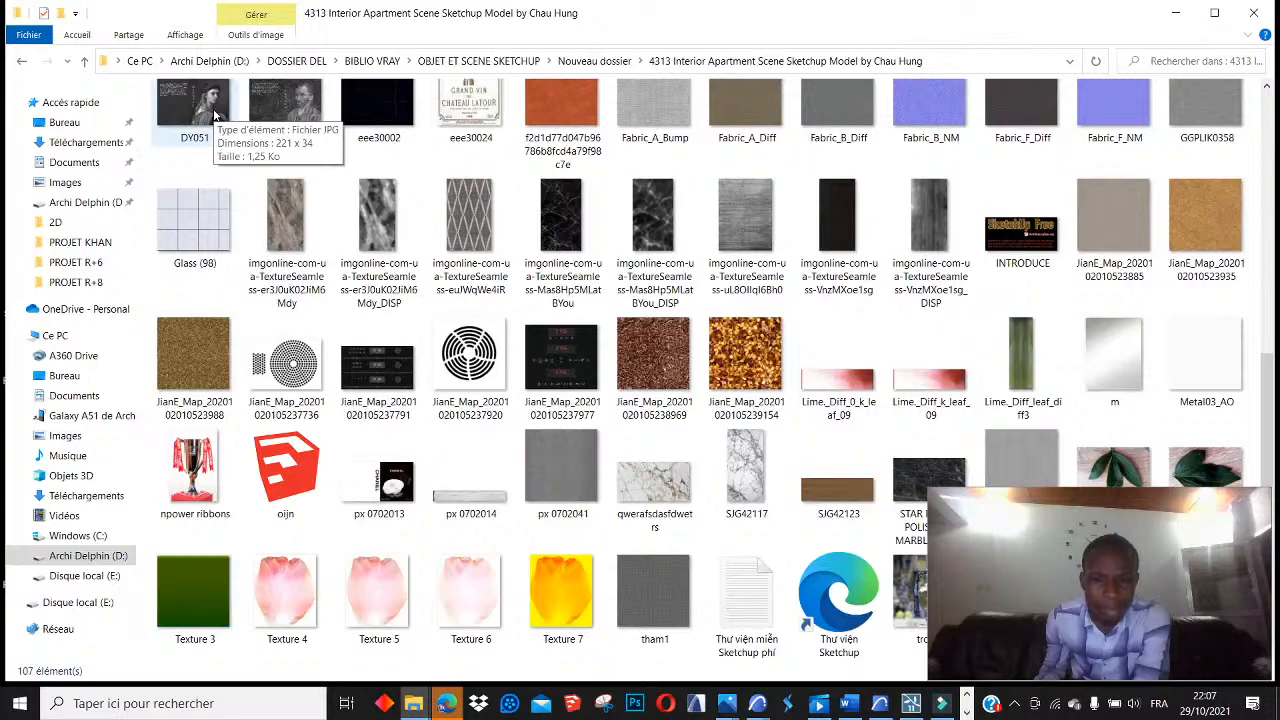
drag(1015, 540, 806, 265)
drag(835, 316, 979, 555)
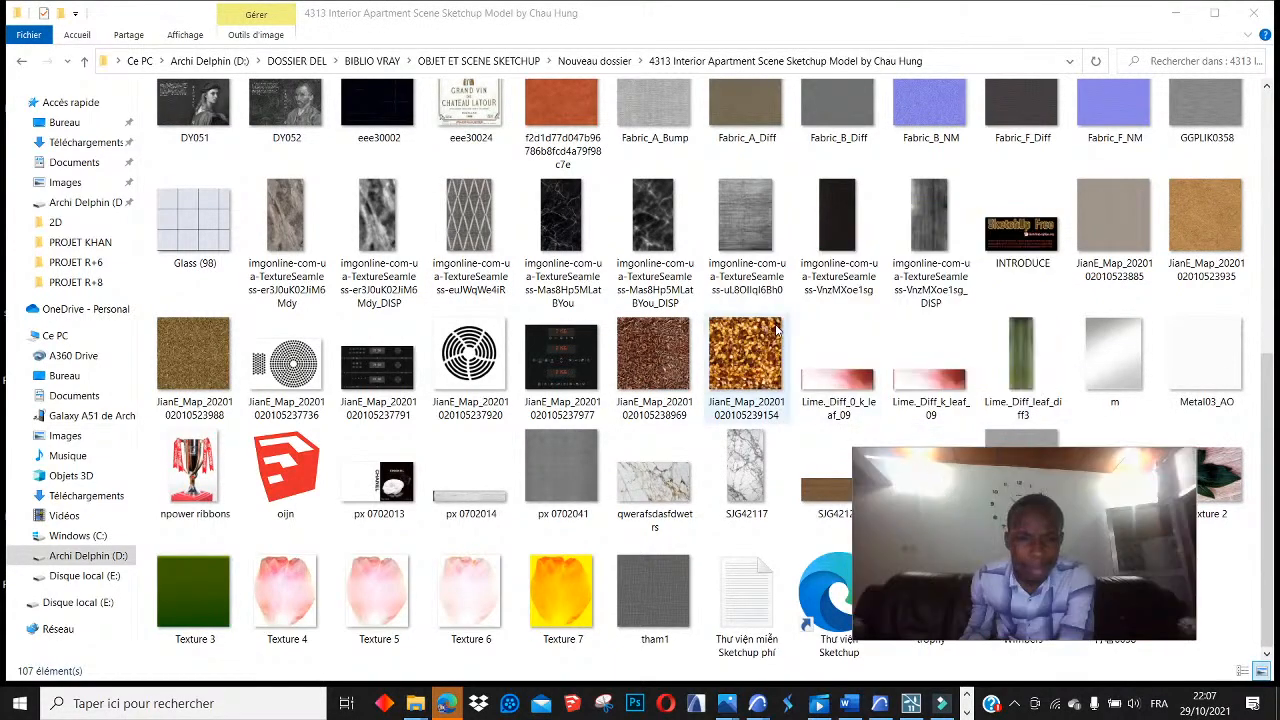
scroll(777, 330, up, 5)
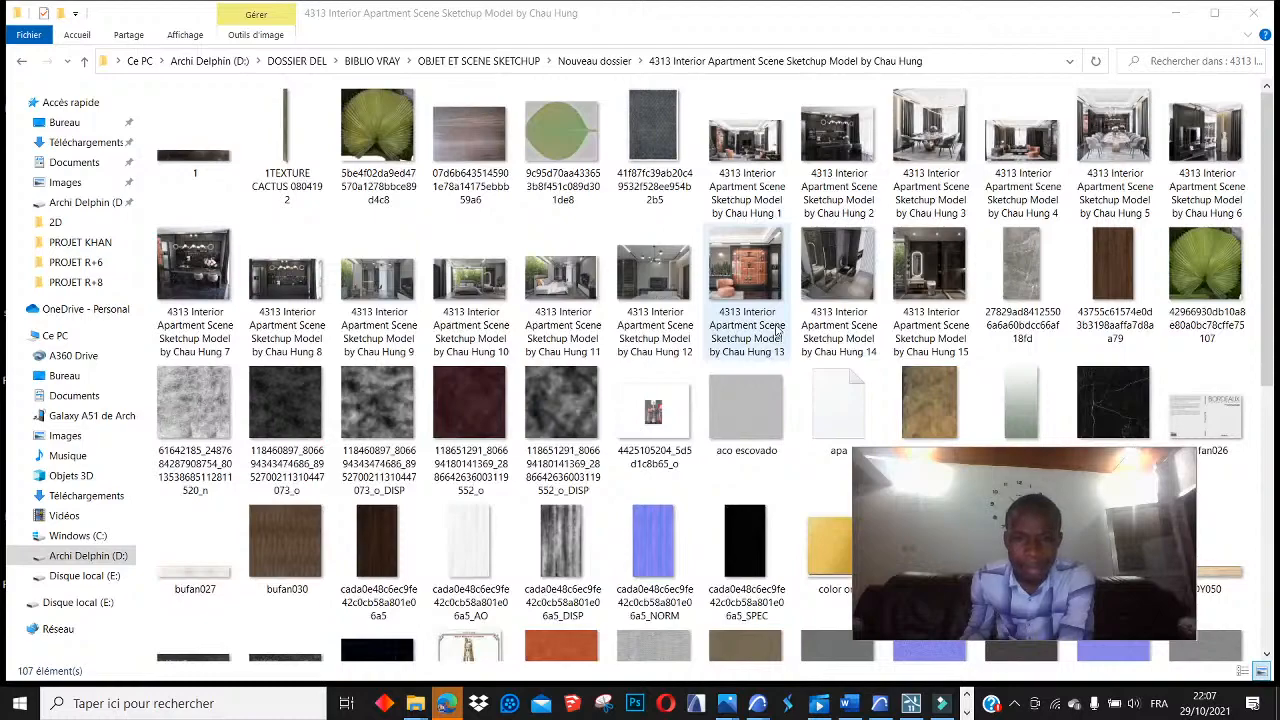
scroll(777, 330, down, 3)
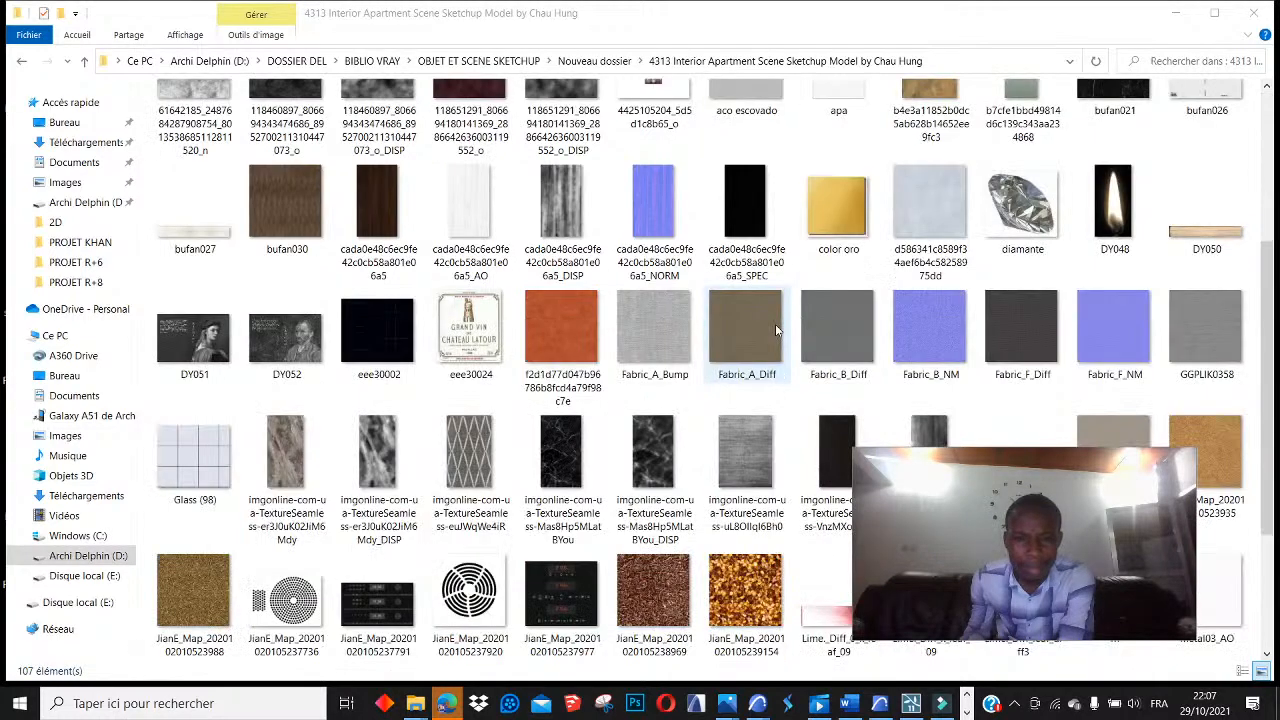
scroll(775, 324, up, 2)
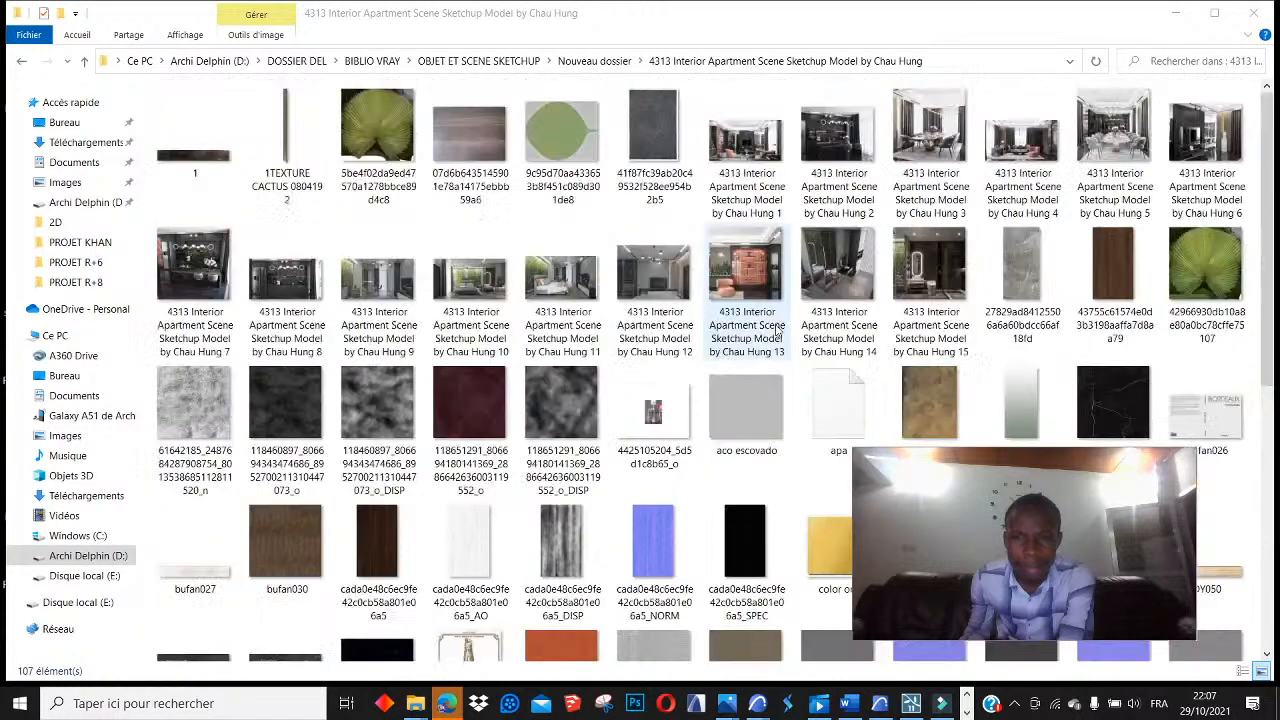
click(847, 393)
scroll(736, 312, down, 6)
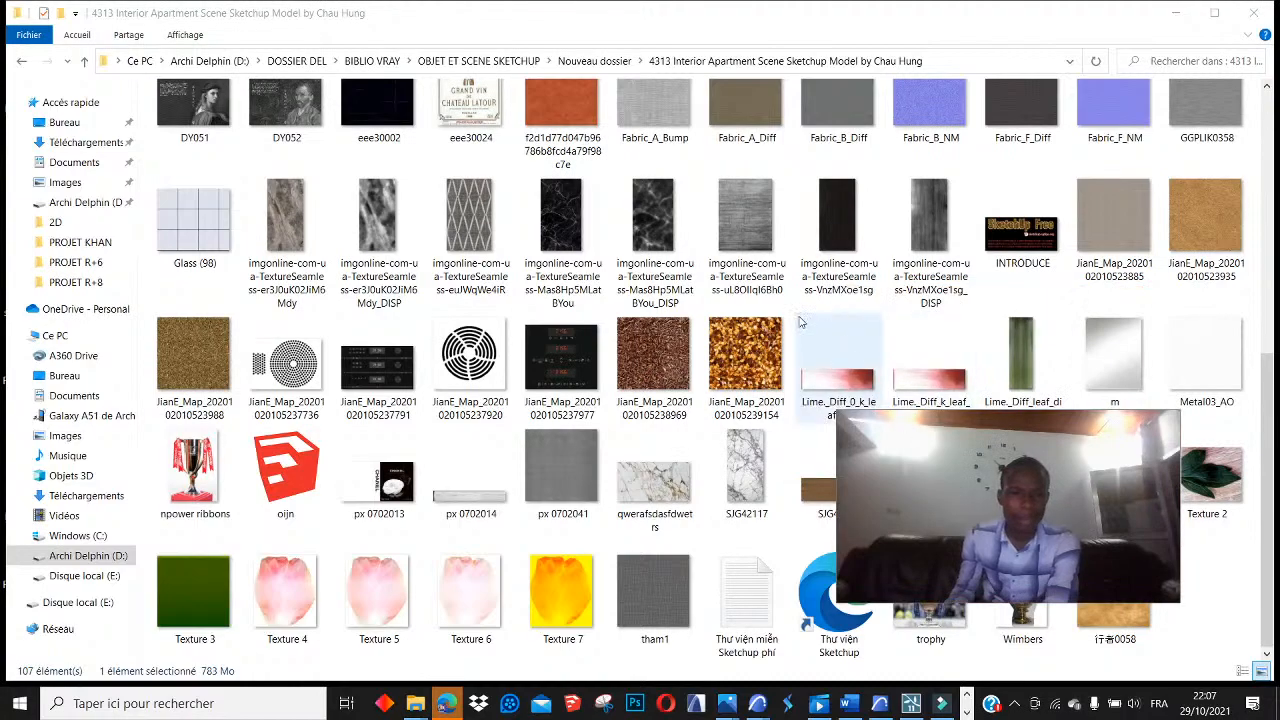
scroll(883, 404, up, 5)
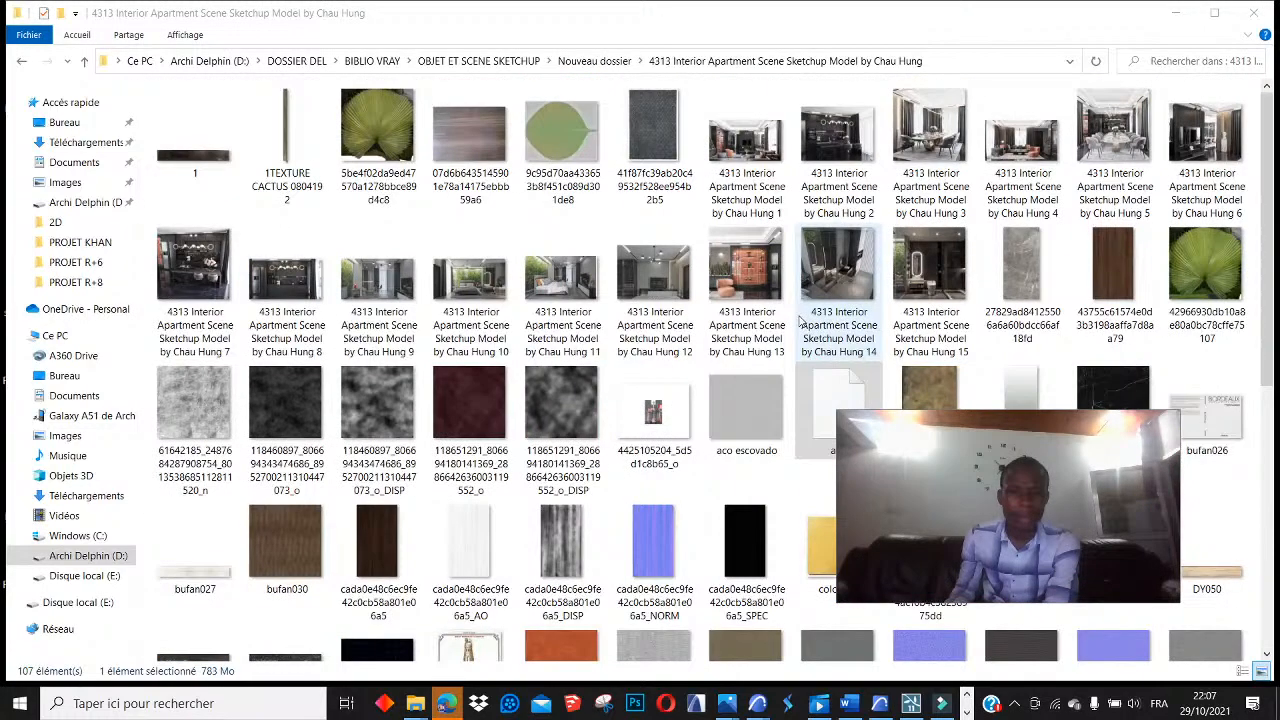
click(1173, 13)
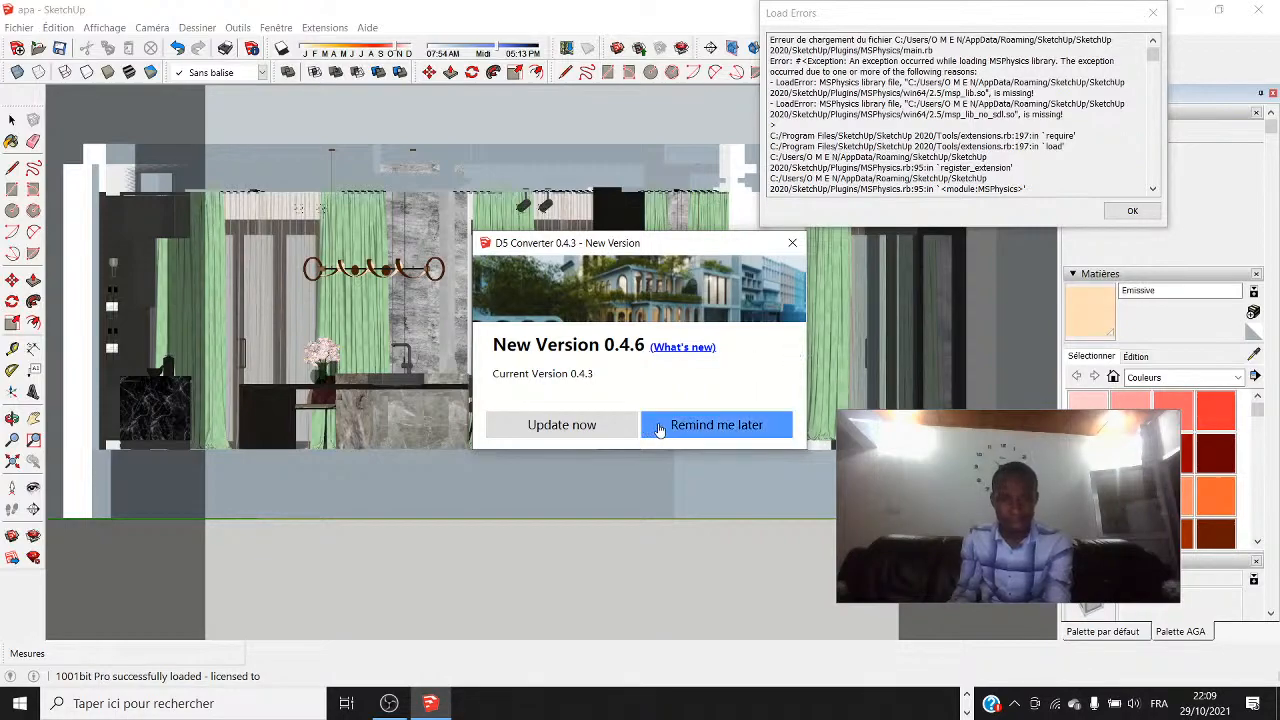
Postpone the D5 Converter and SketchUp updates, dismiss the load errors and display Scene 1 of the apartment model
click(698, 432)
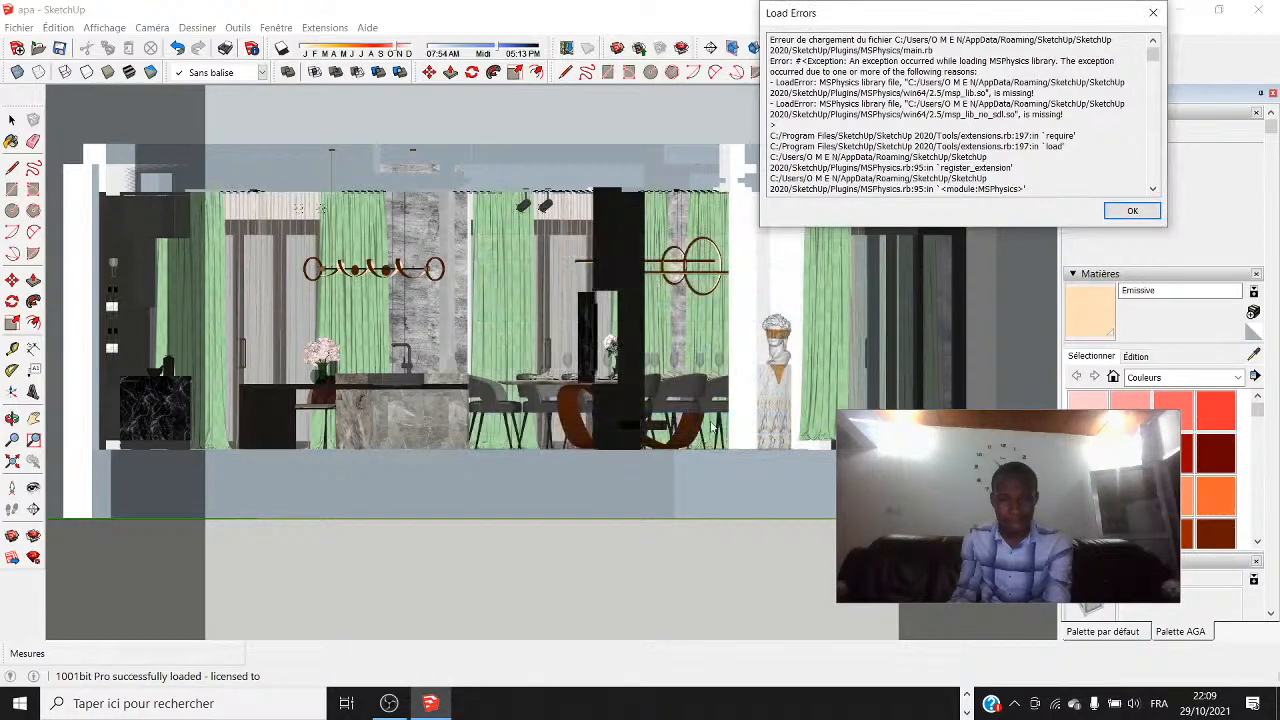
click(1132, 210)
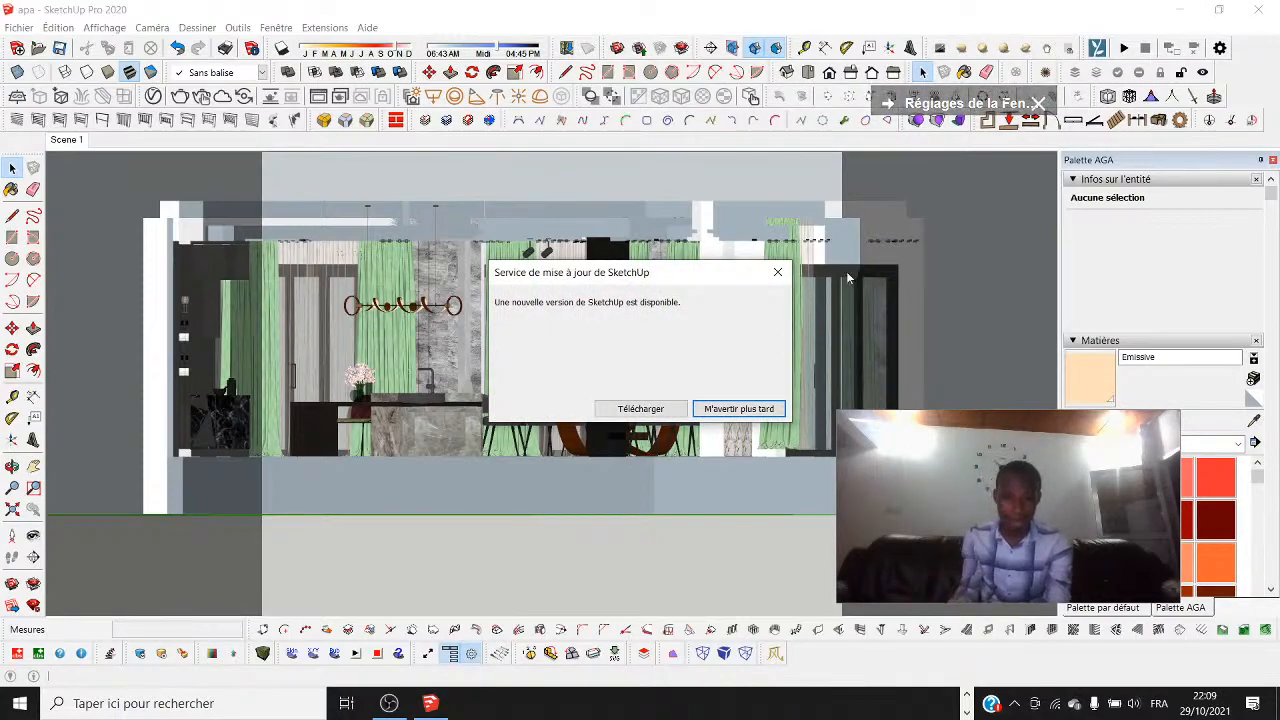
click(755, 412)
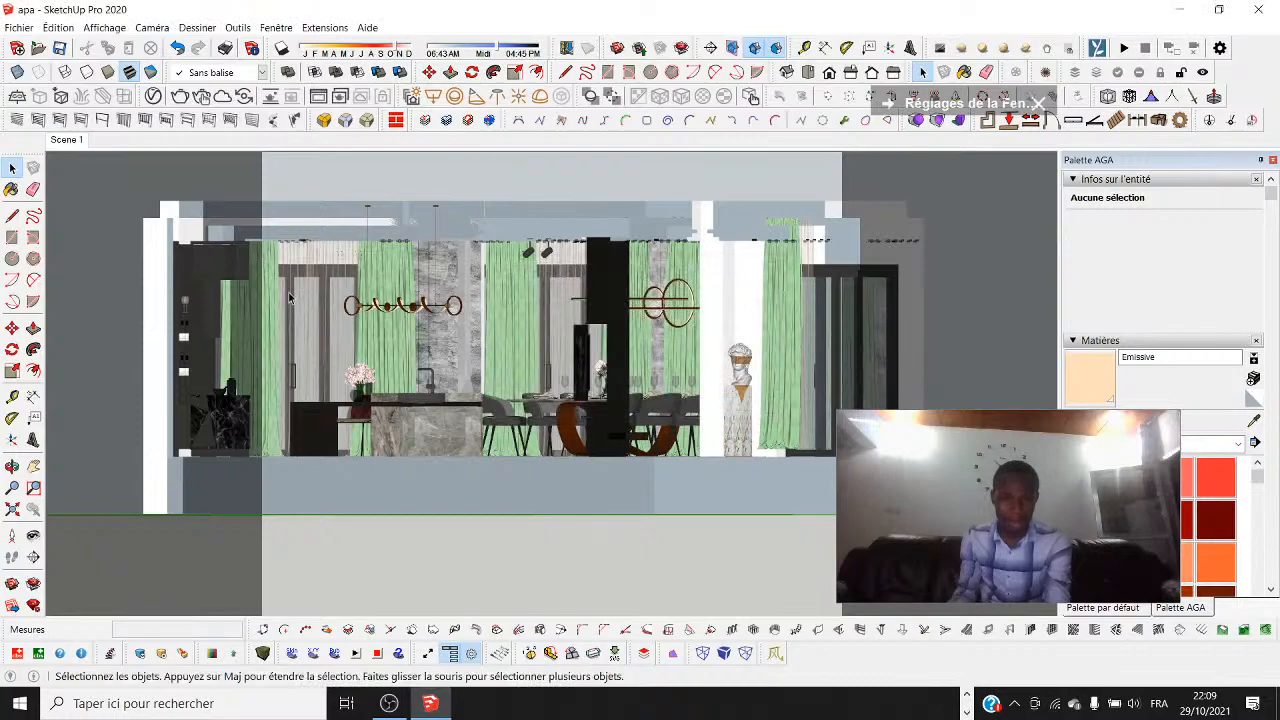
click(62, 140)
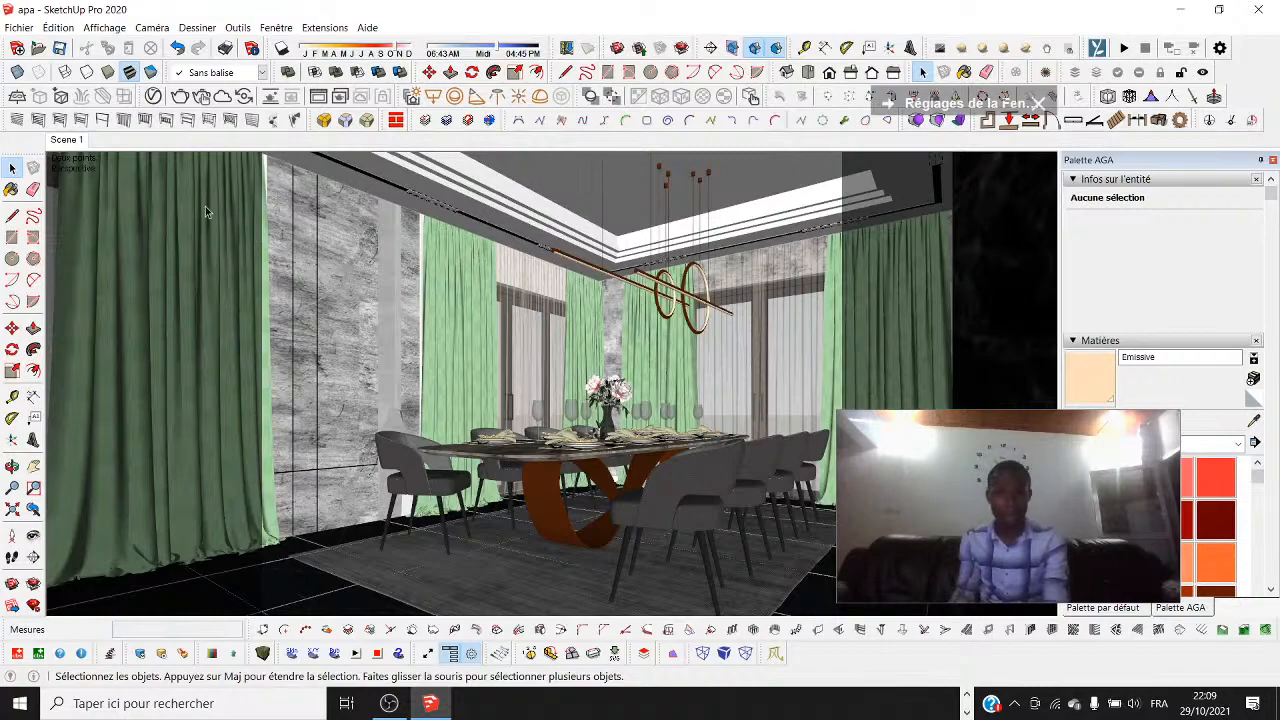
Start saving the apartment model under a new name, choosing the D: drive and the file name "MODELS INTERIOR"
click(18, 27)
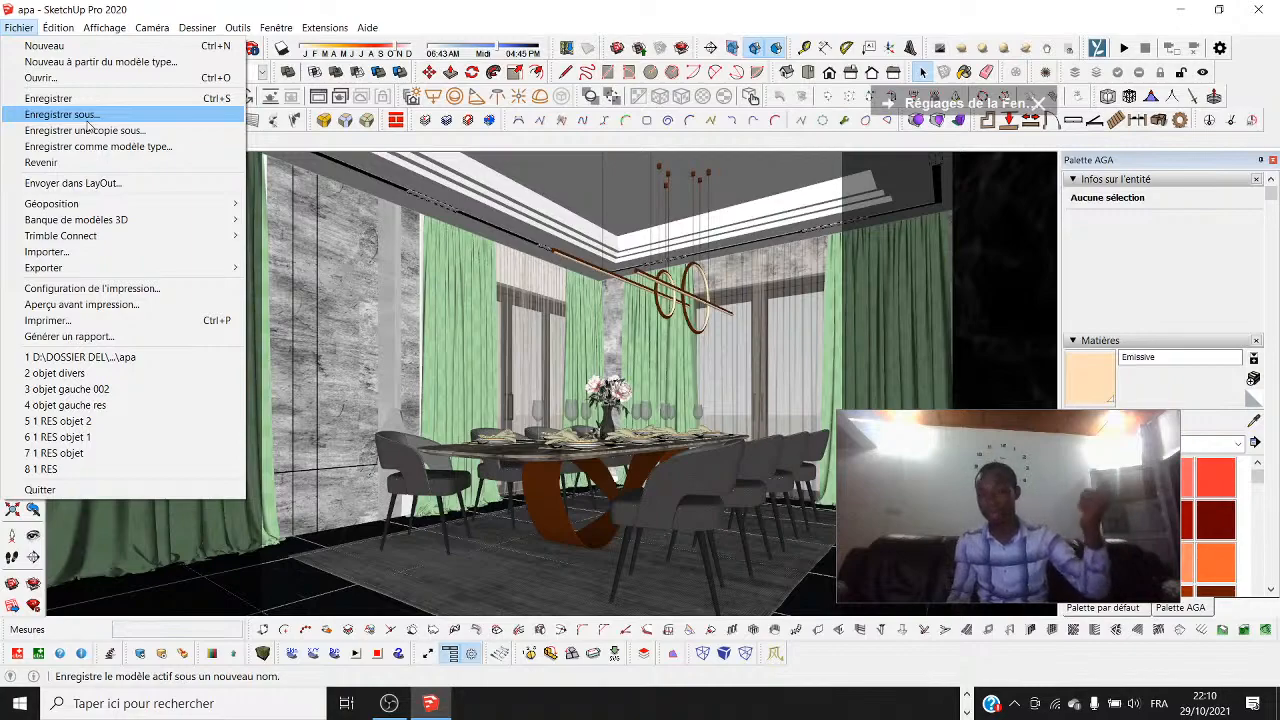
click(88, 116)
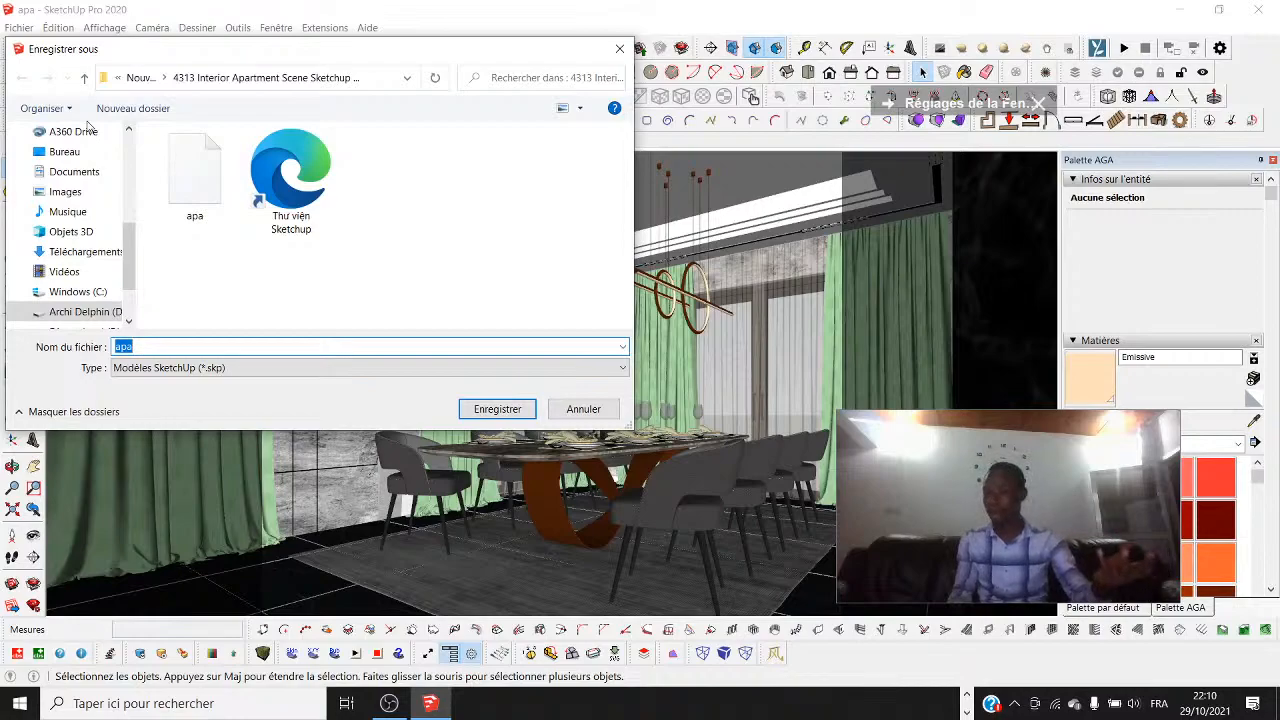
click(75, 312)
scroll(329, 261, down, 10)
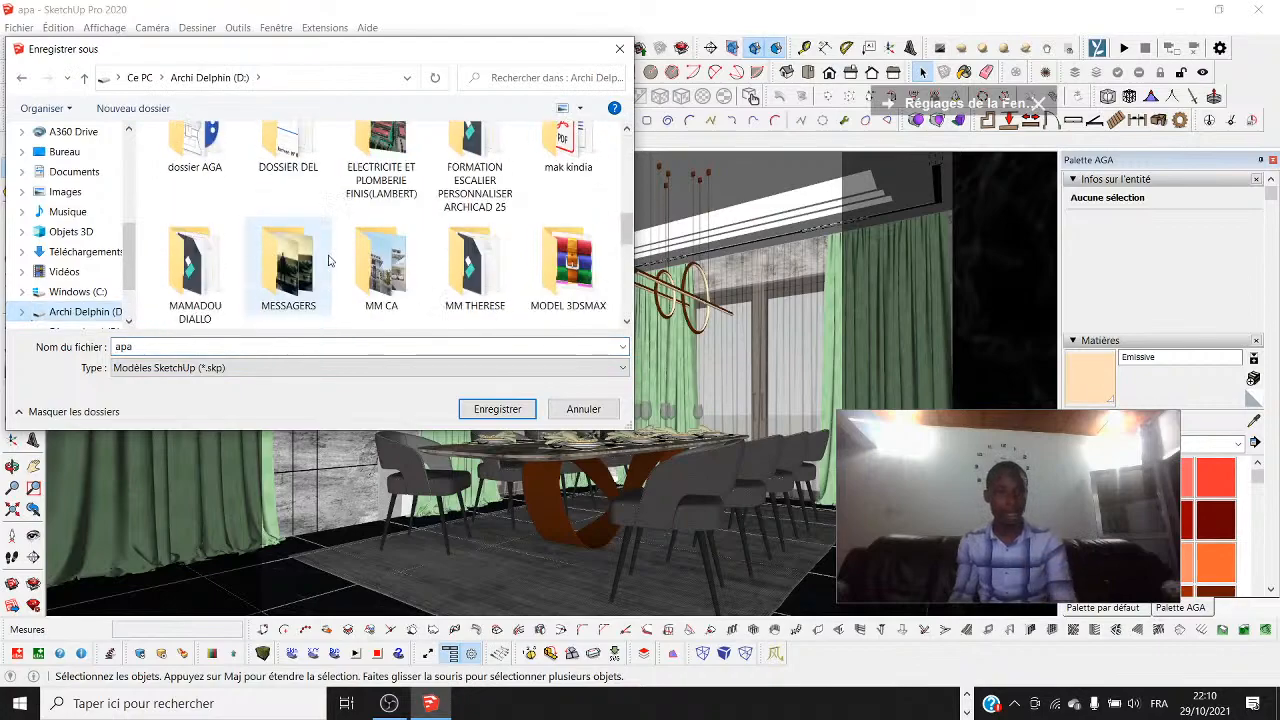
double_click(194, 349)
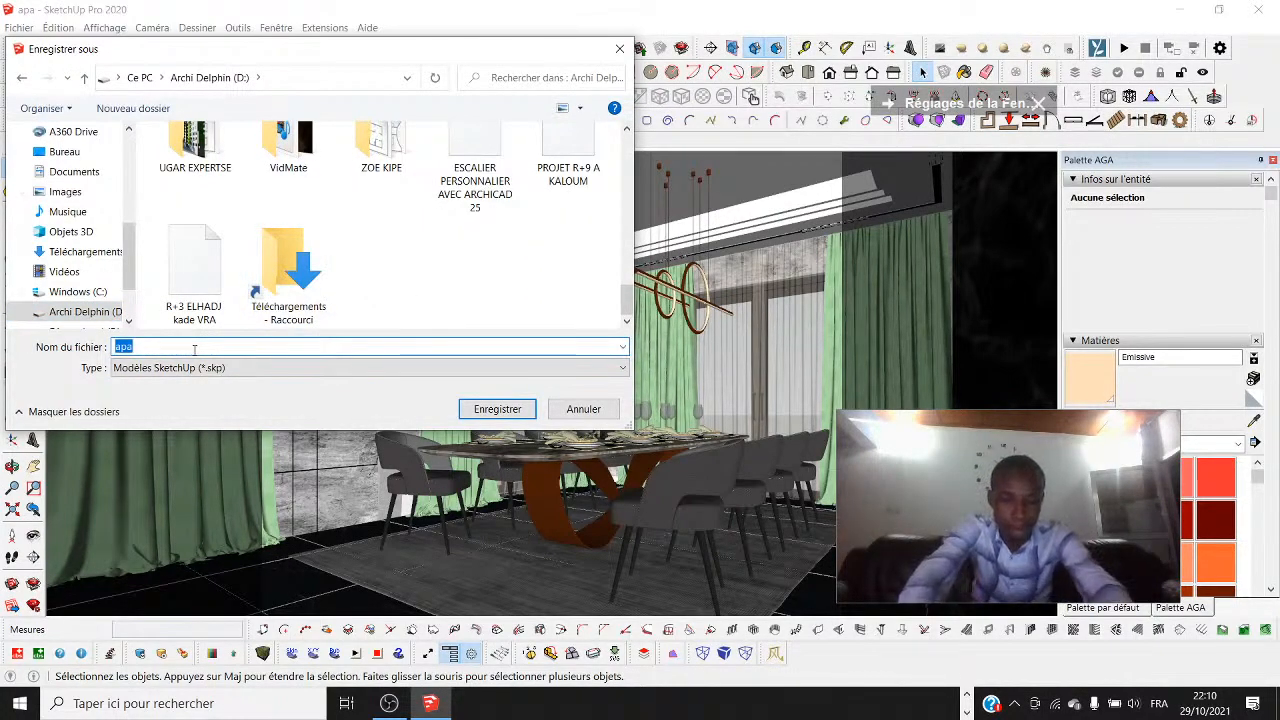
text(MODELS INT)
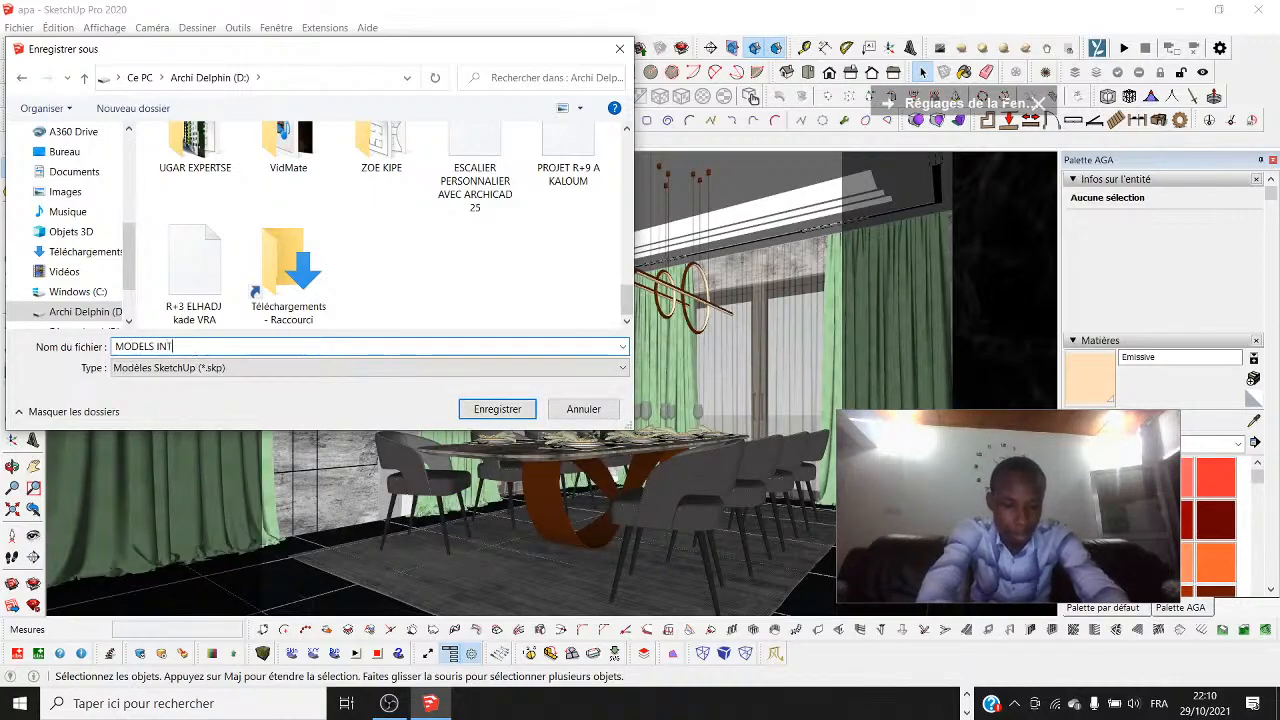
text(ERIR)
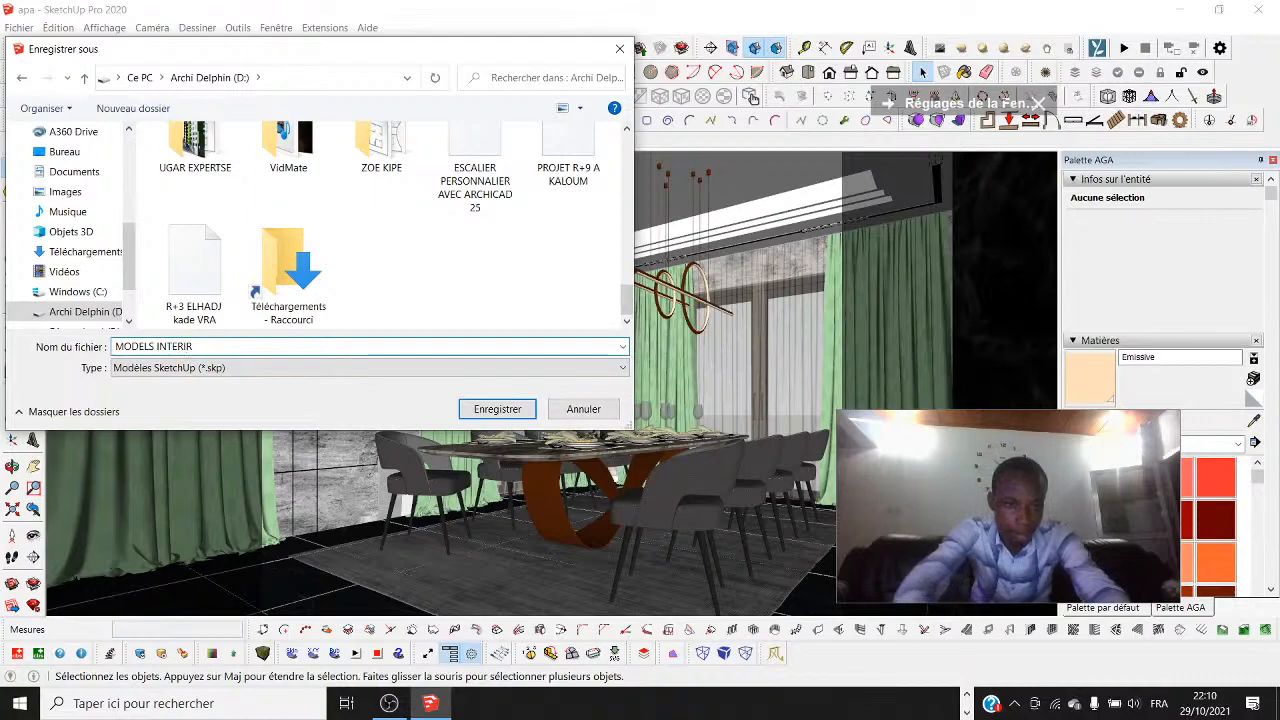
key(BackSpace)
text(OR)
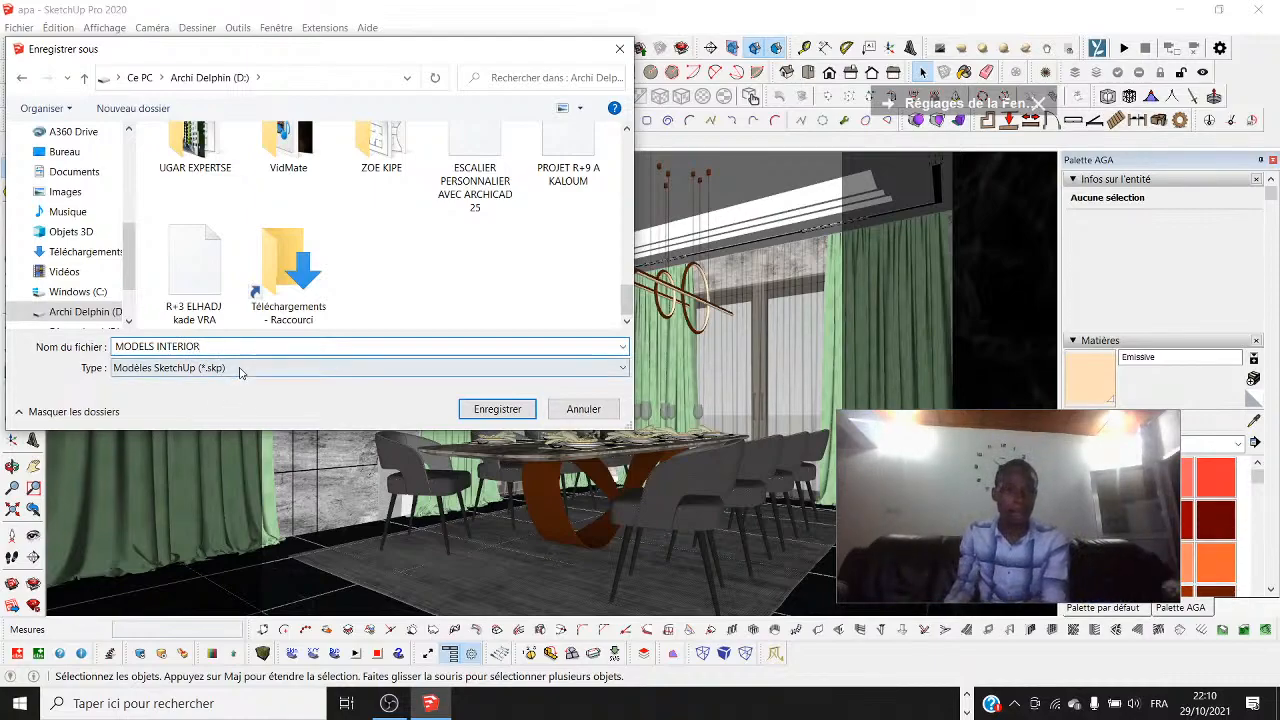
Set the file format to SketchUp Version 2016 (*.skp) and save the model
click(465, 370)
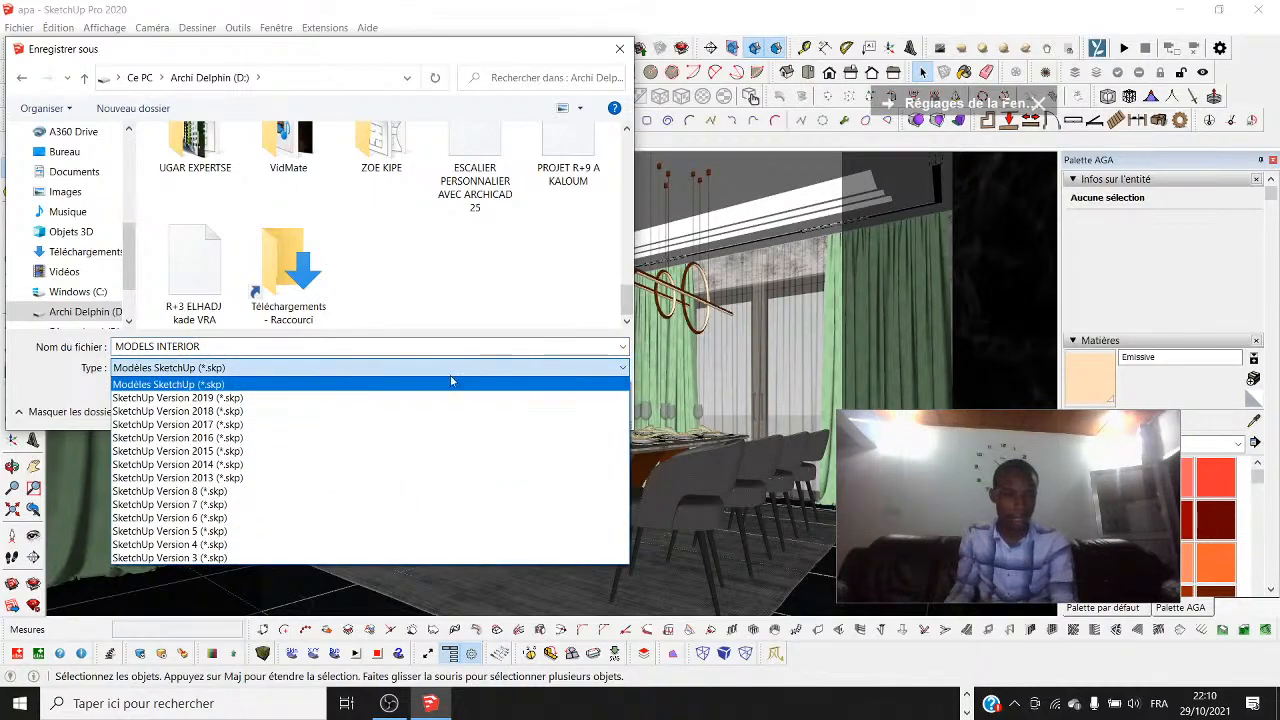
click(206, 440)
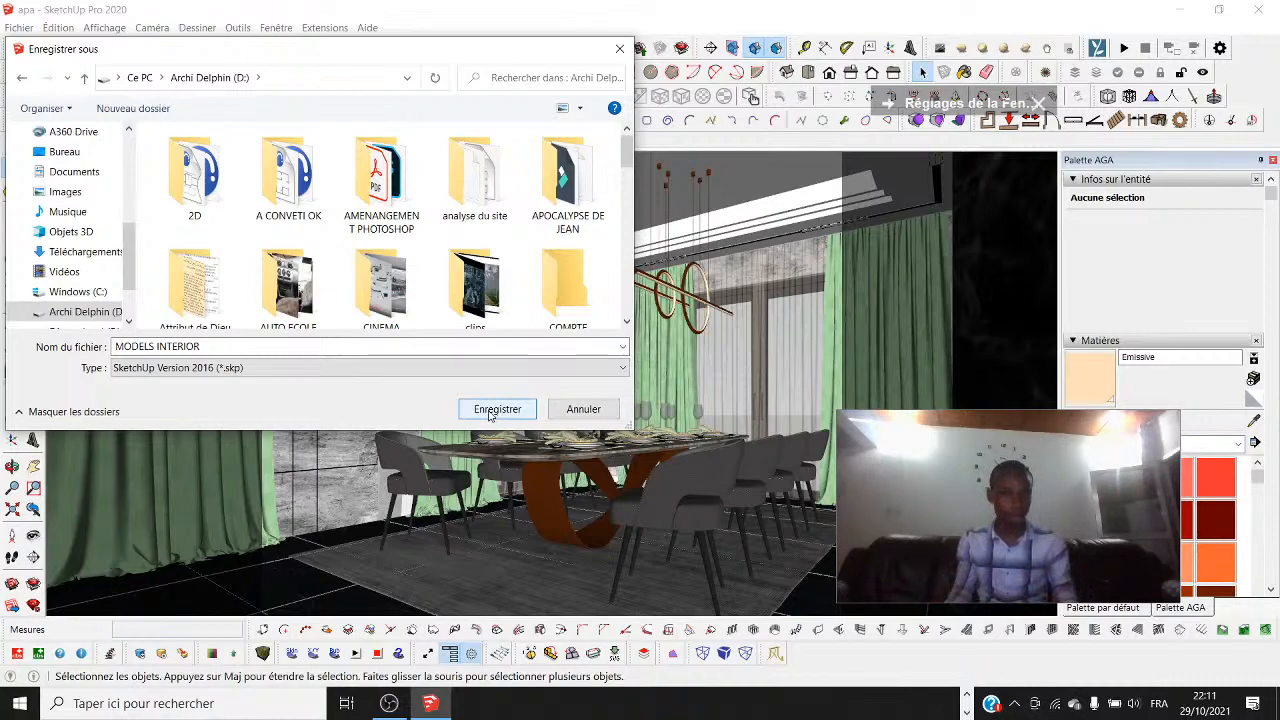
click(497, 411)
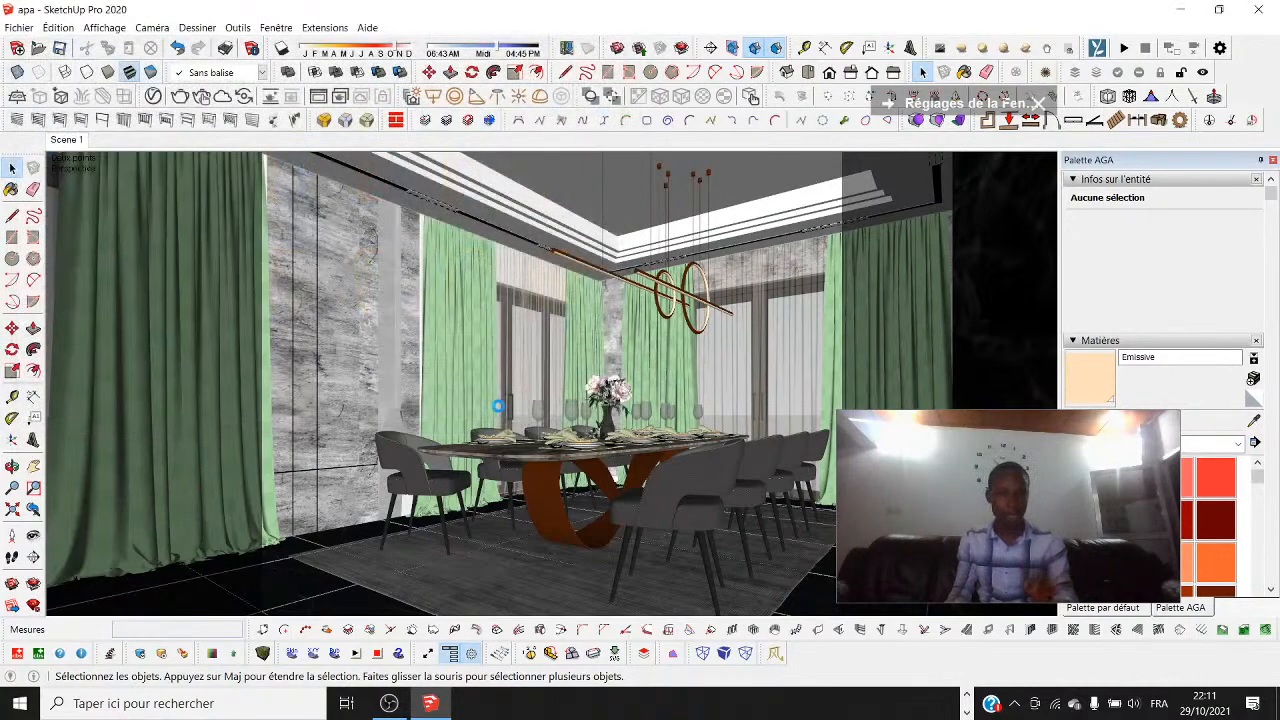
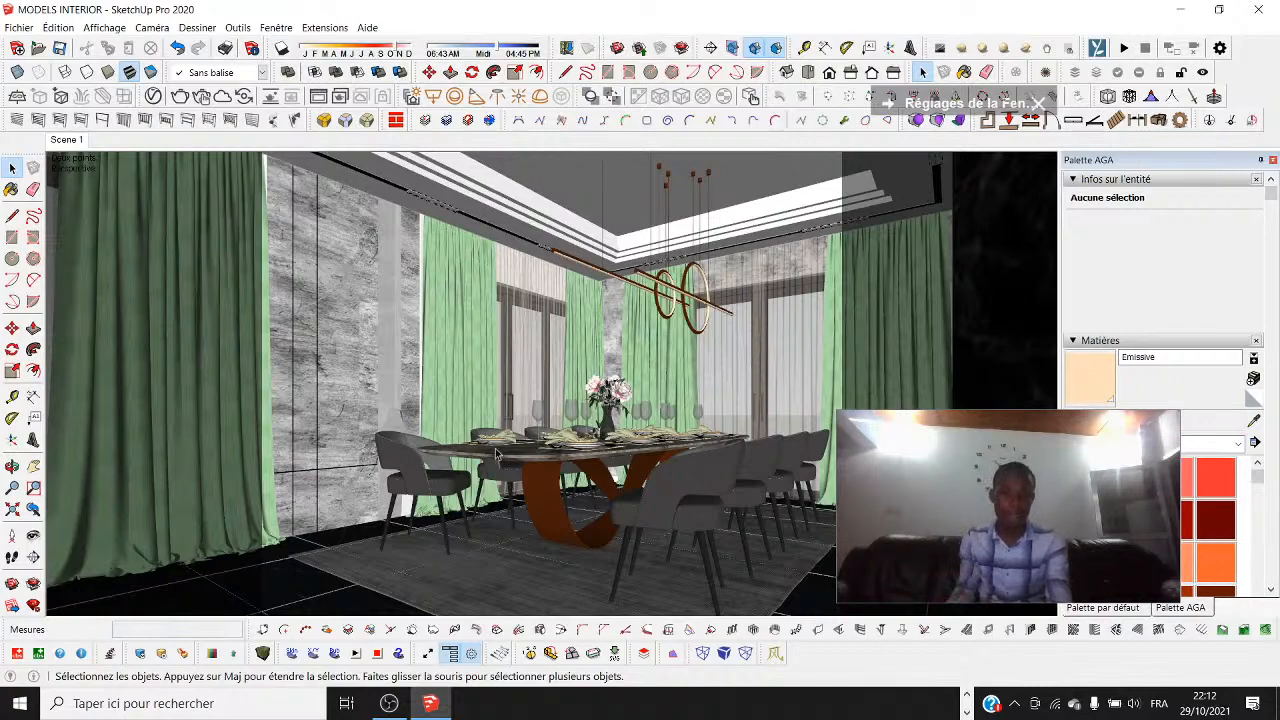
Switch back to Lumion and view the placed staircase from farther away
click(966, 695)
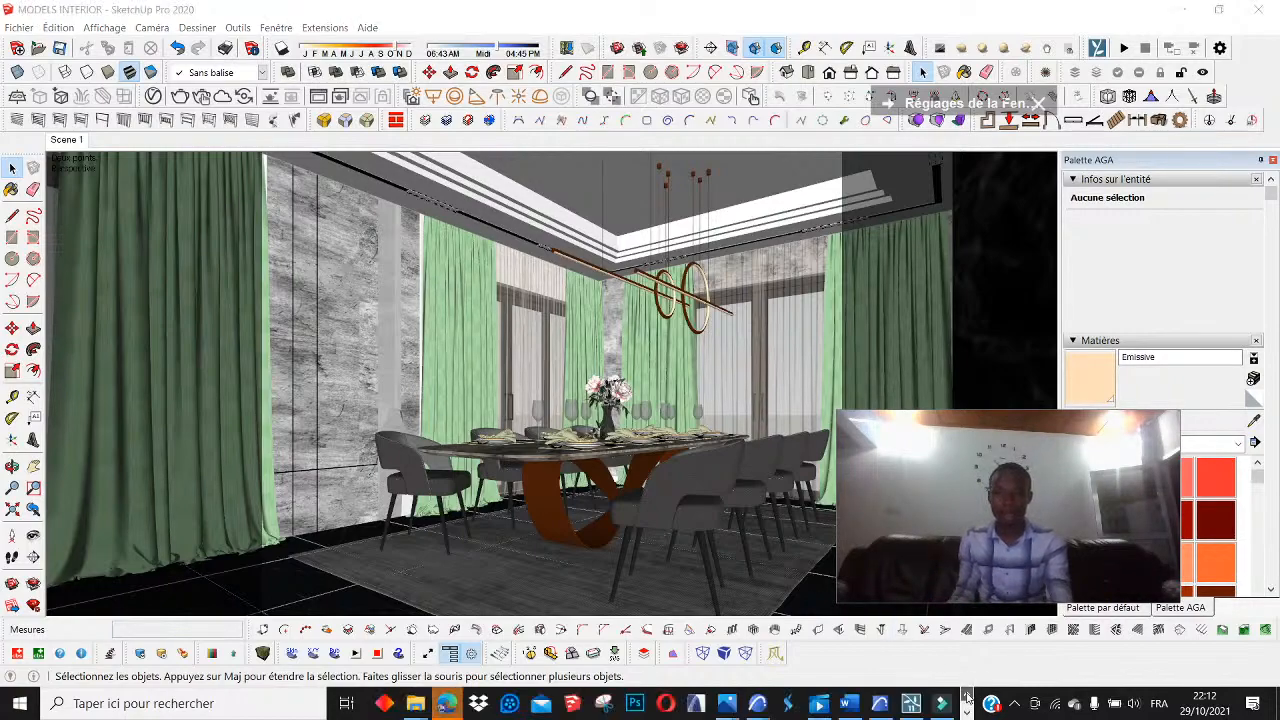
click(913, 705)
scroll(536, 467, down, 5)
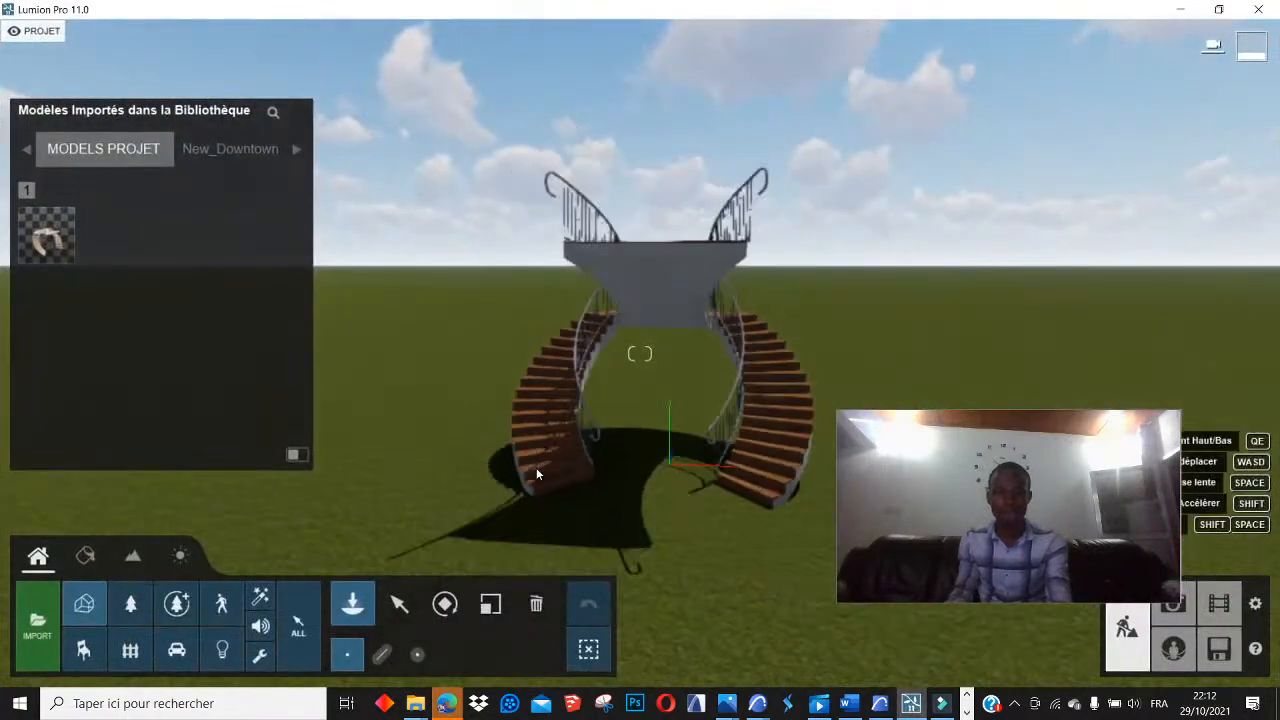
Start importing a new model and open the SketchUp file "MODELS INTERIOR" from the D: drive
mouse_move(629, 473)
right_down()
mouse_move(612, 505)
mouse_move(480, 520)
mouse_move(610, 470)
mouse_move(622, 490)
mouse_move(590, 496)
mouse_move(630, 478)
right_up()
key(d)
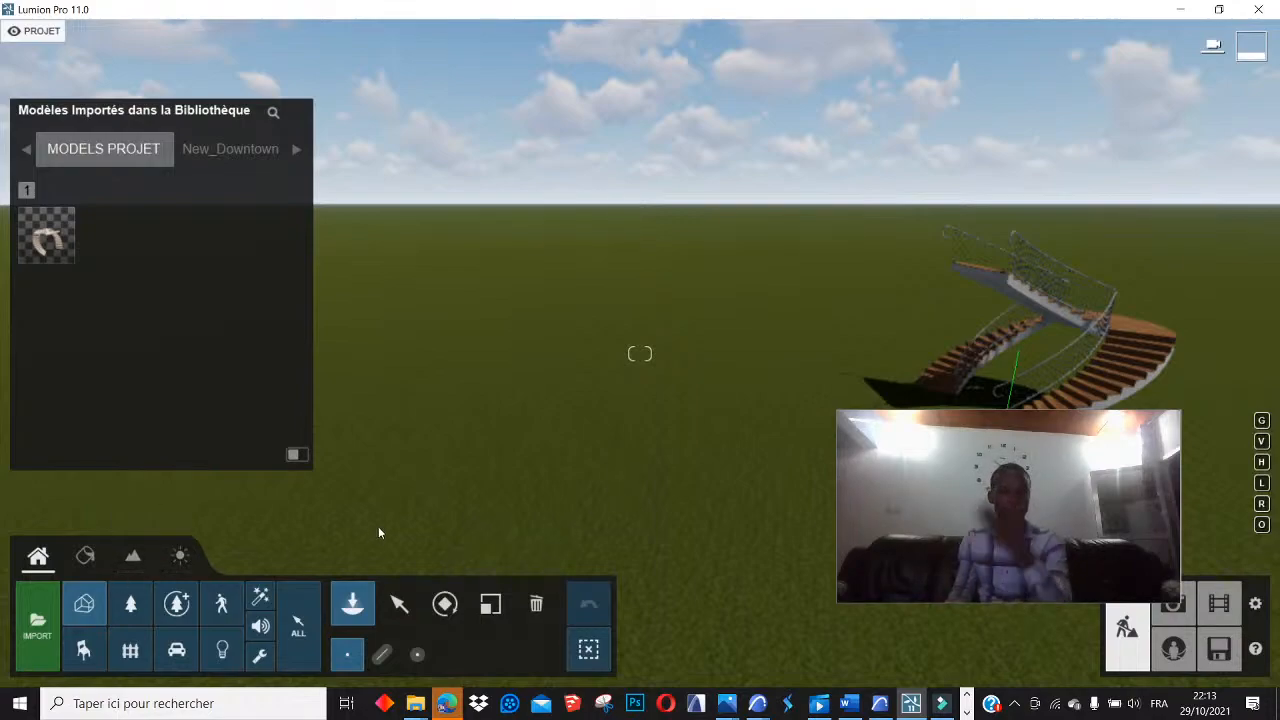
click(435, 259)
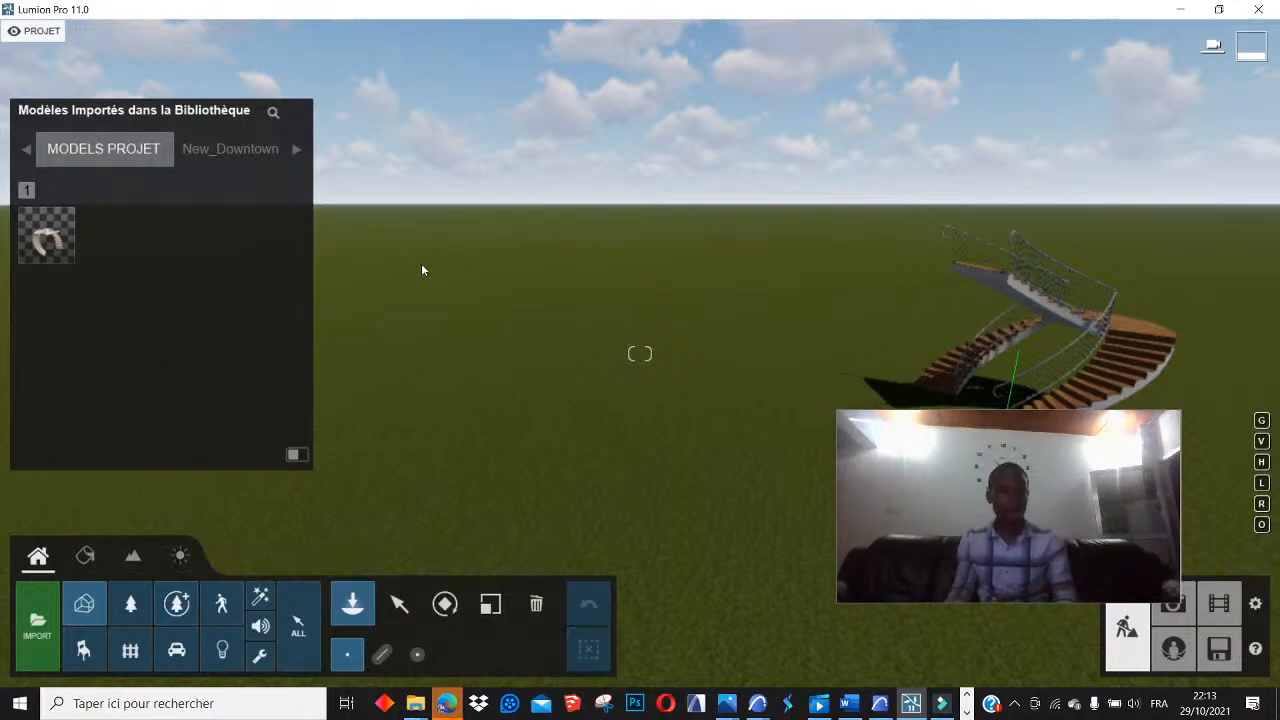
mouse_move(40, 35)
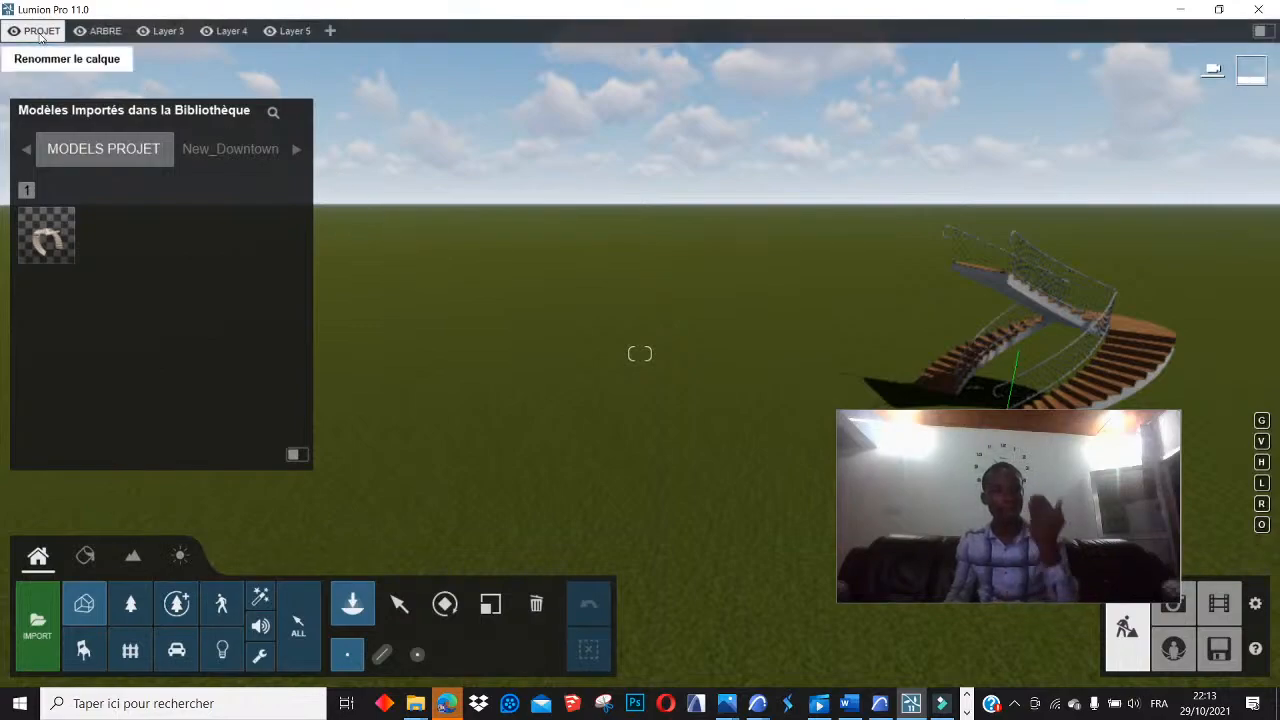
click(47, 632)
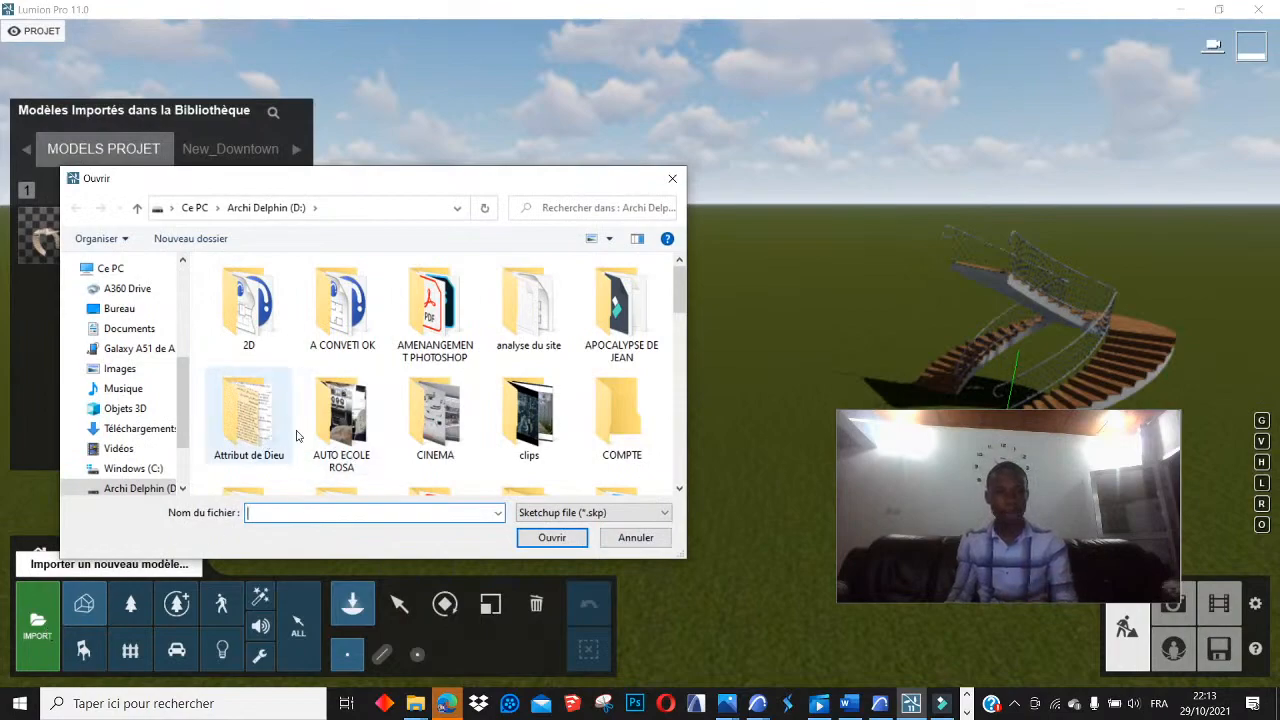
scroll(391, 433, down, 3)
scroll(391, 433, down, 3)
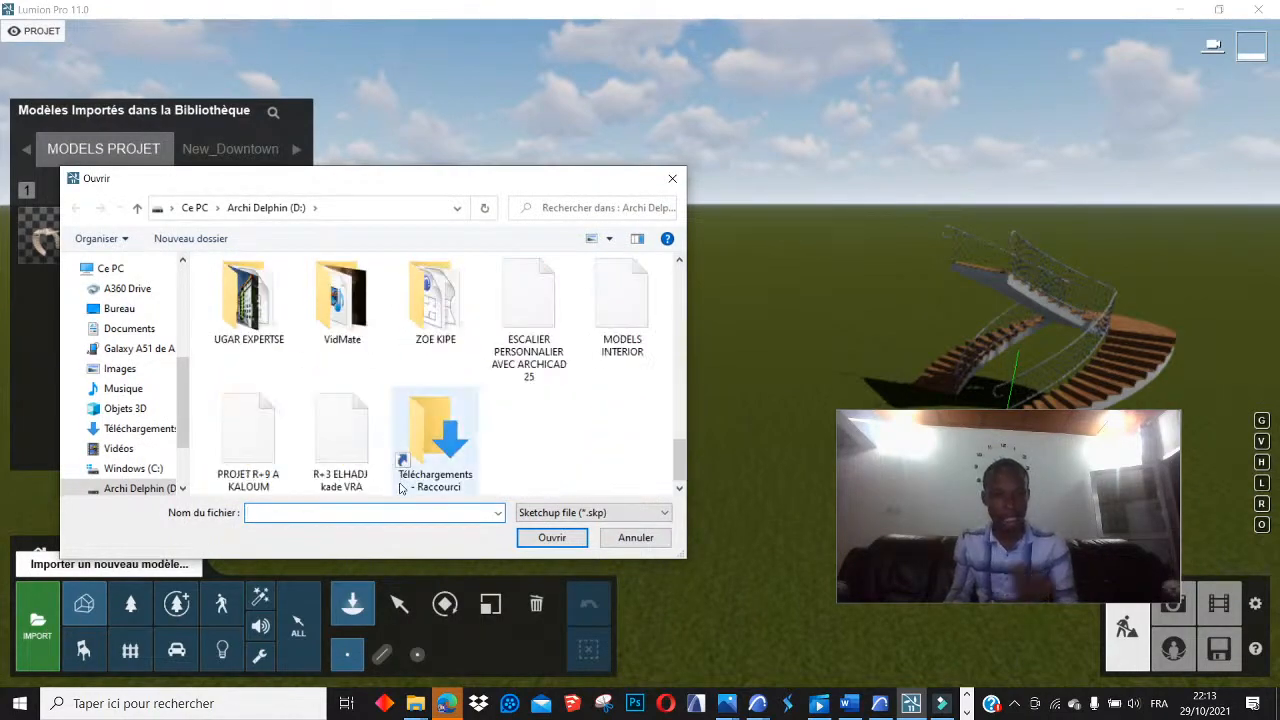
click(620, 330)
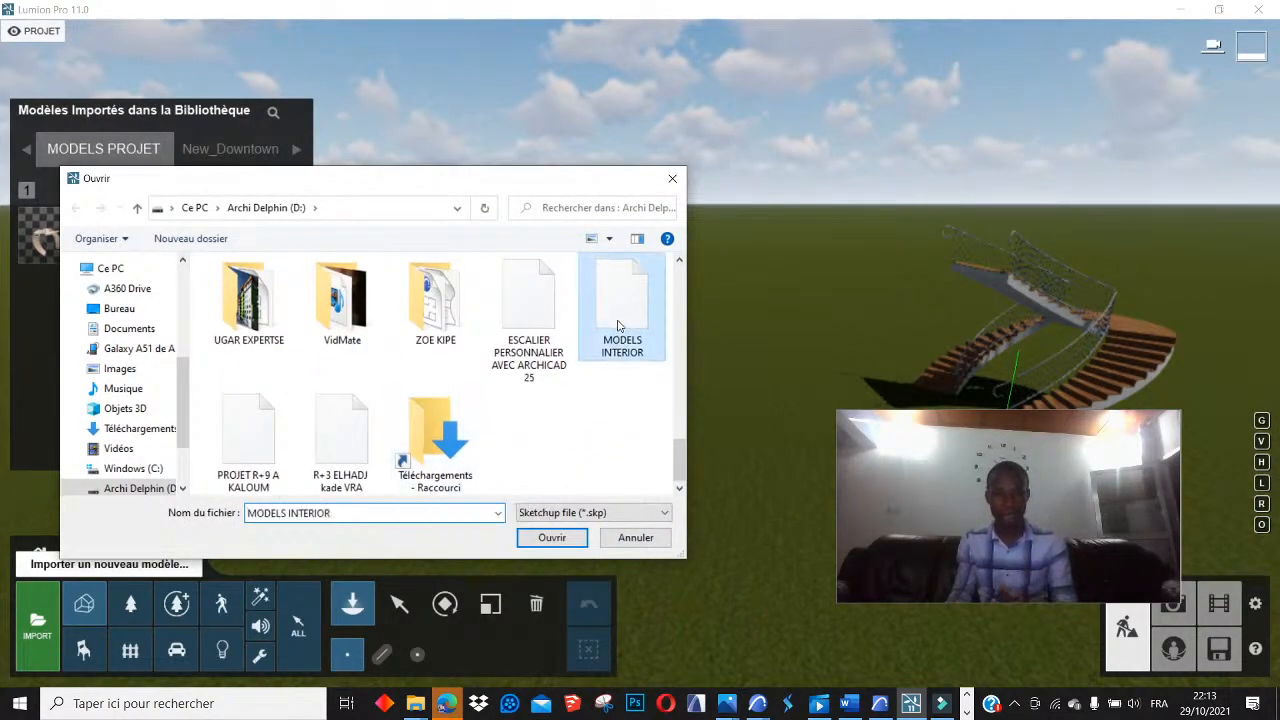
click(555, 537)
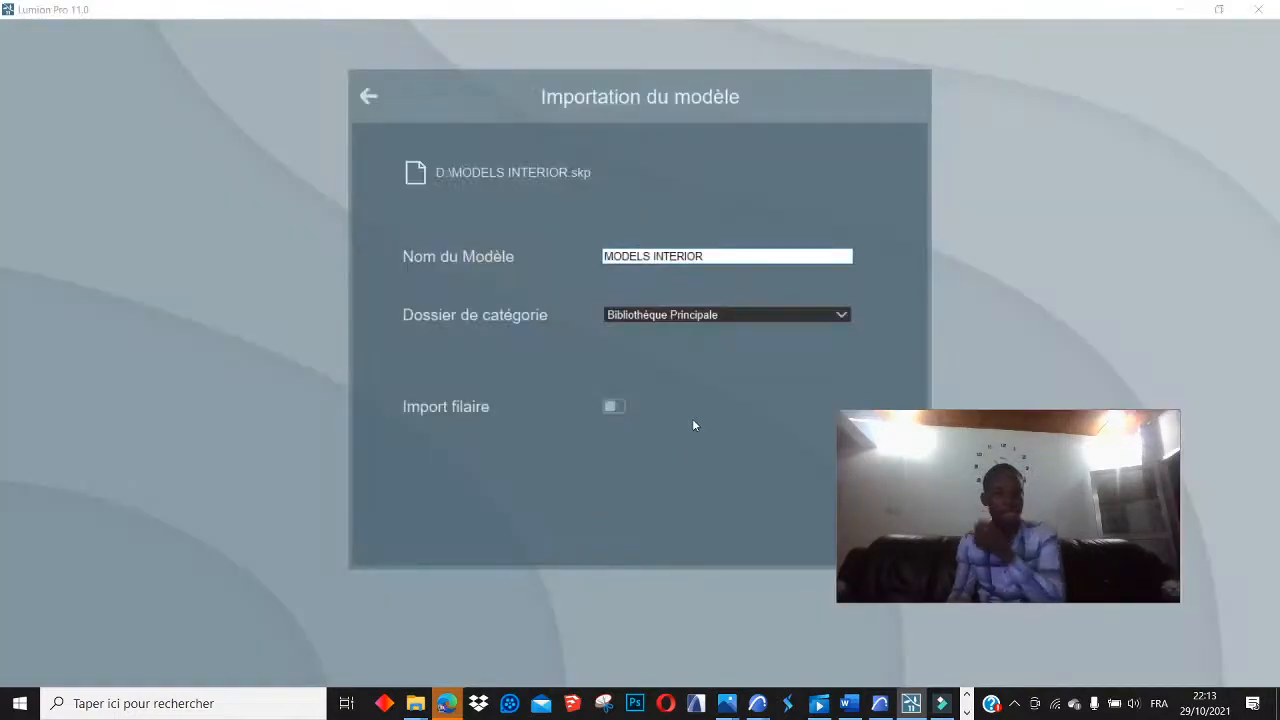
Try to import MODELS INTERIOR into the MODELS PROJET category folder, leaving line import off
click(841, 314)
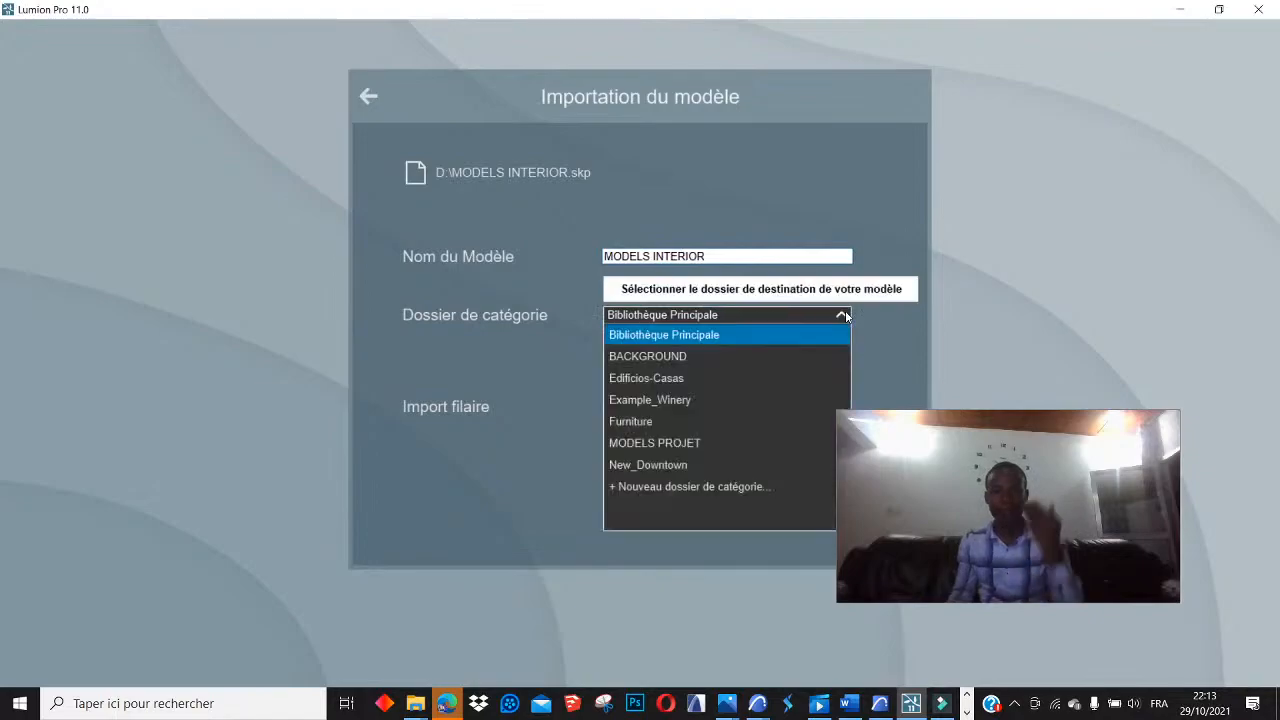
click(662, 443)
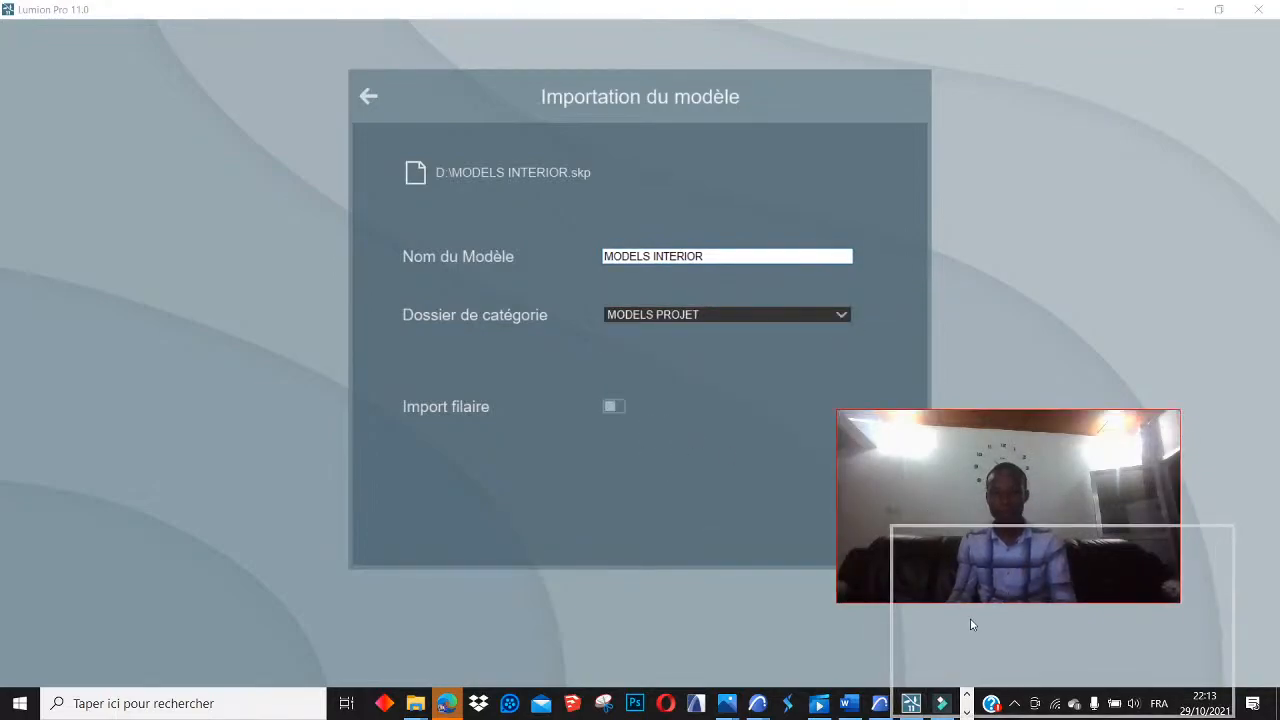
click(870, 522)
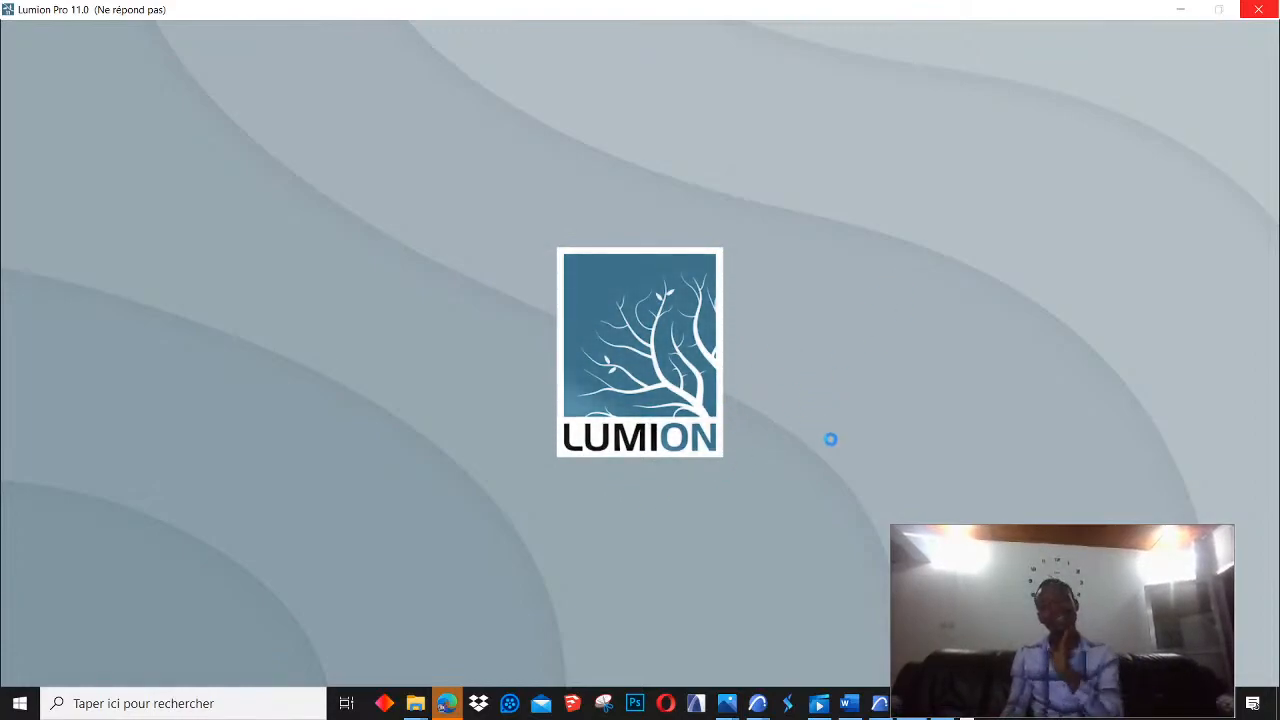
Force the frozen Lumion 11.0 to quit by ending its task in the Windows Task Manager
drag(1063, 473, 1065, 473)
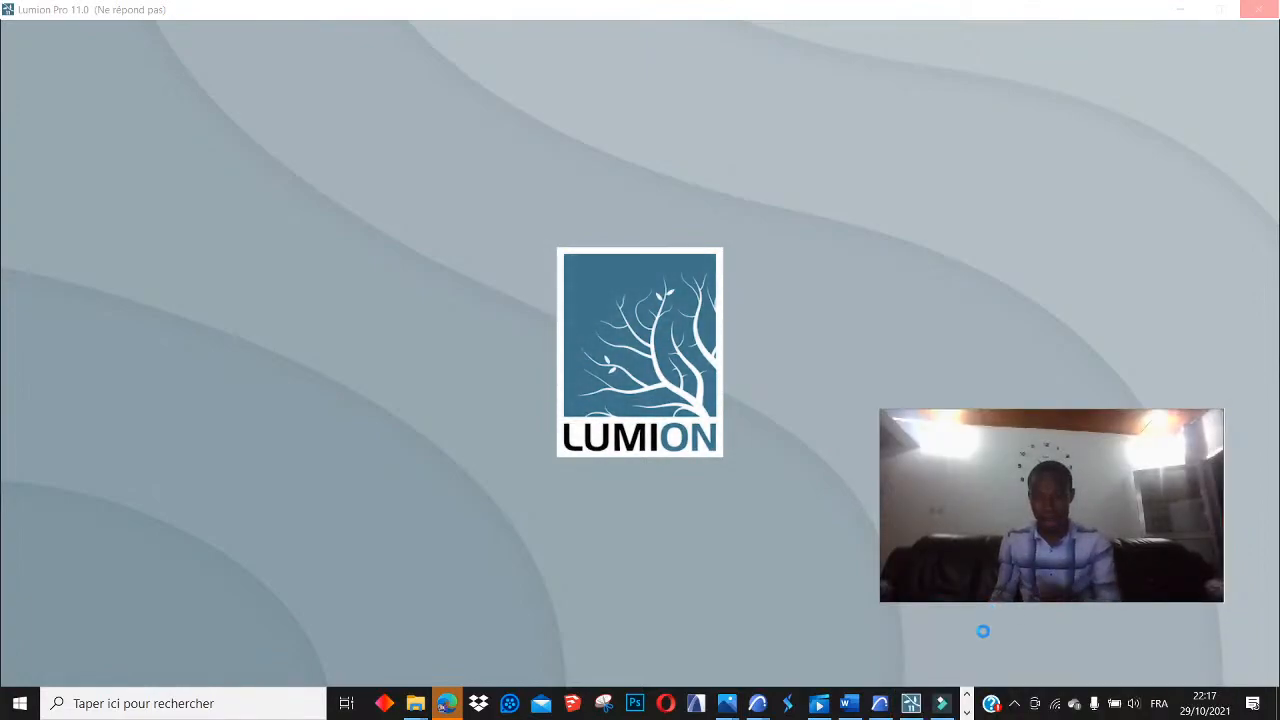
click(983, 714)
right_click(983, 715)
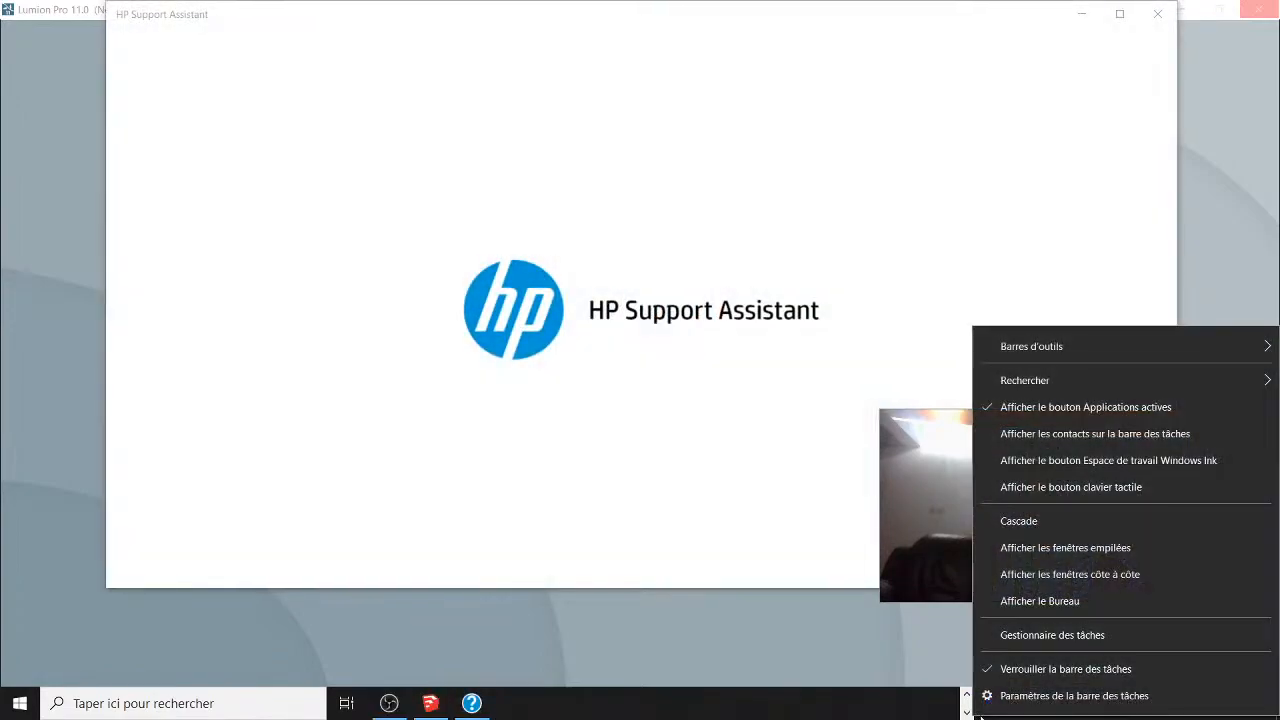
click(1019, 641)
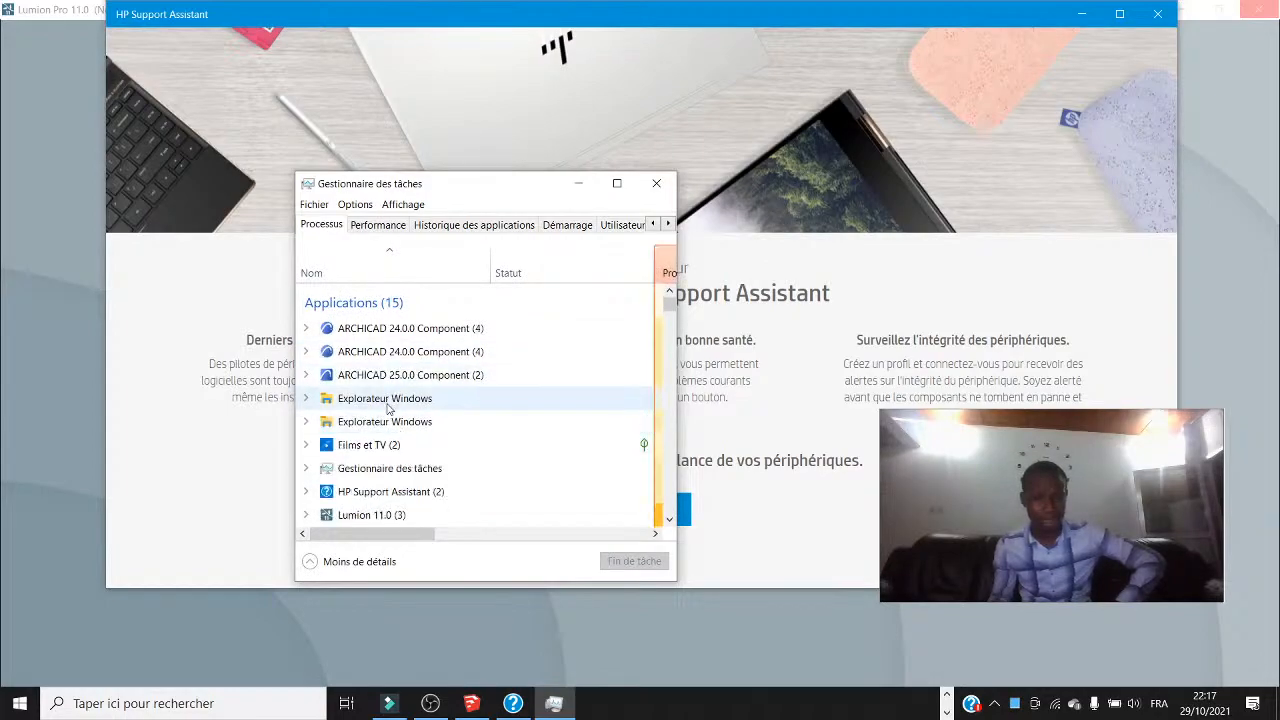
scroll(390, 410, down, 1)
scroll(390, 410, down, 1)
click(388, 435)
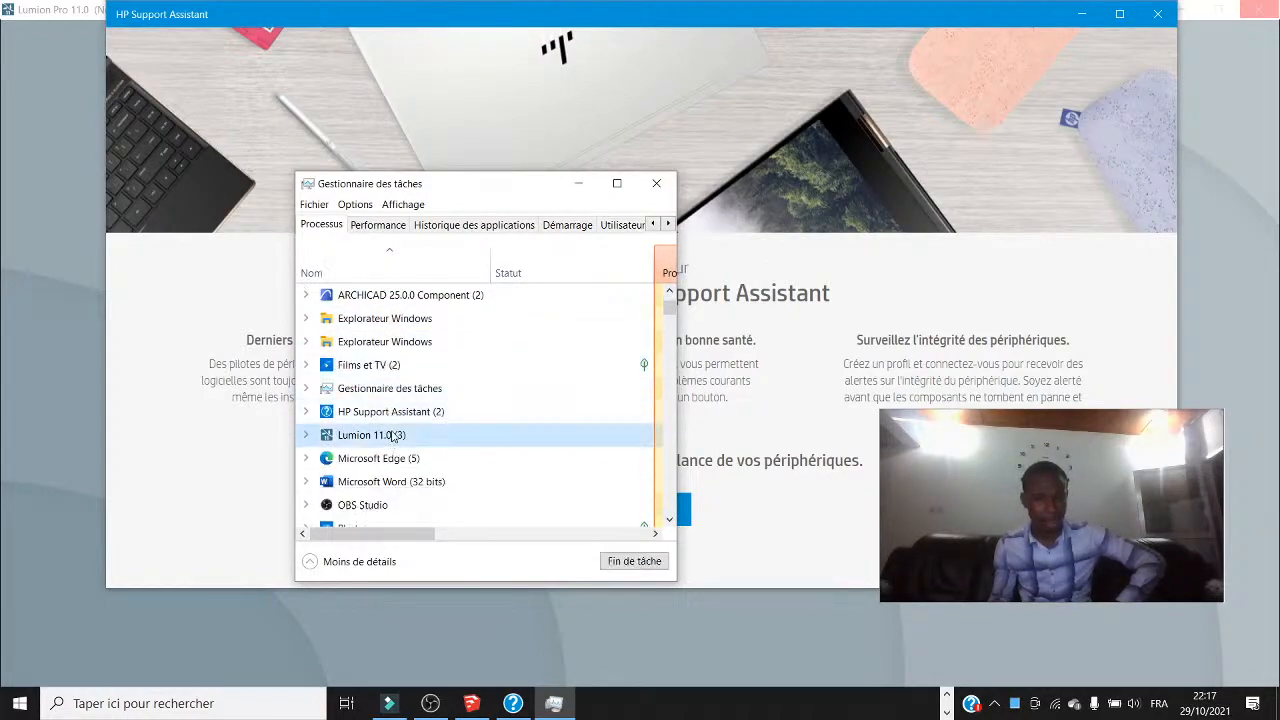
click(622, 562)
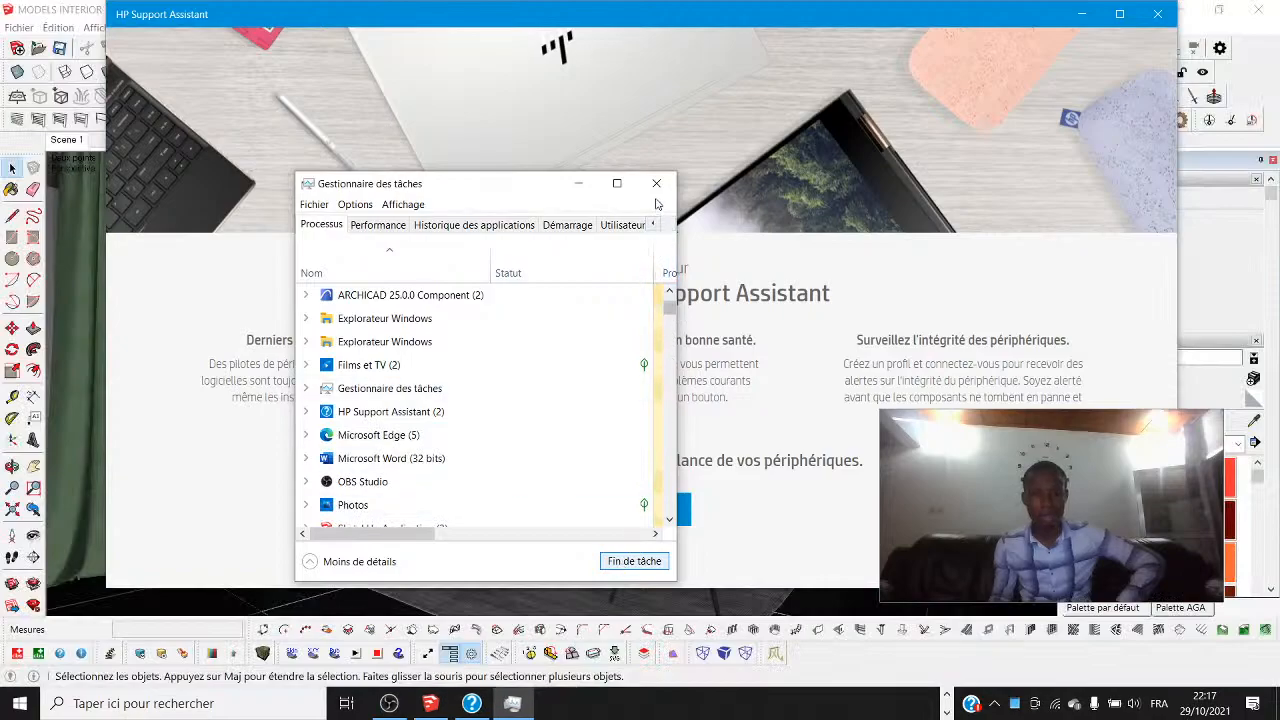
click(657, 186)
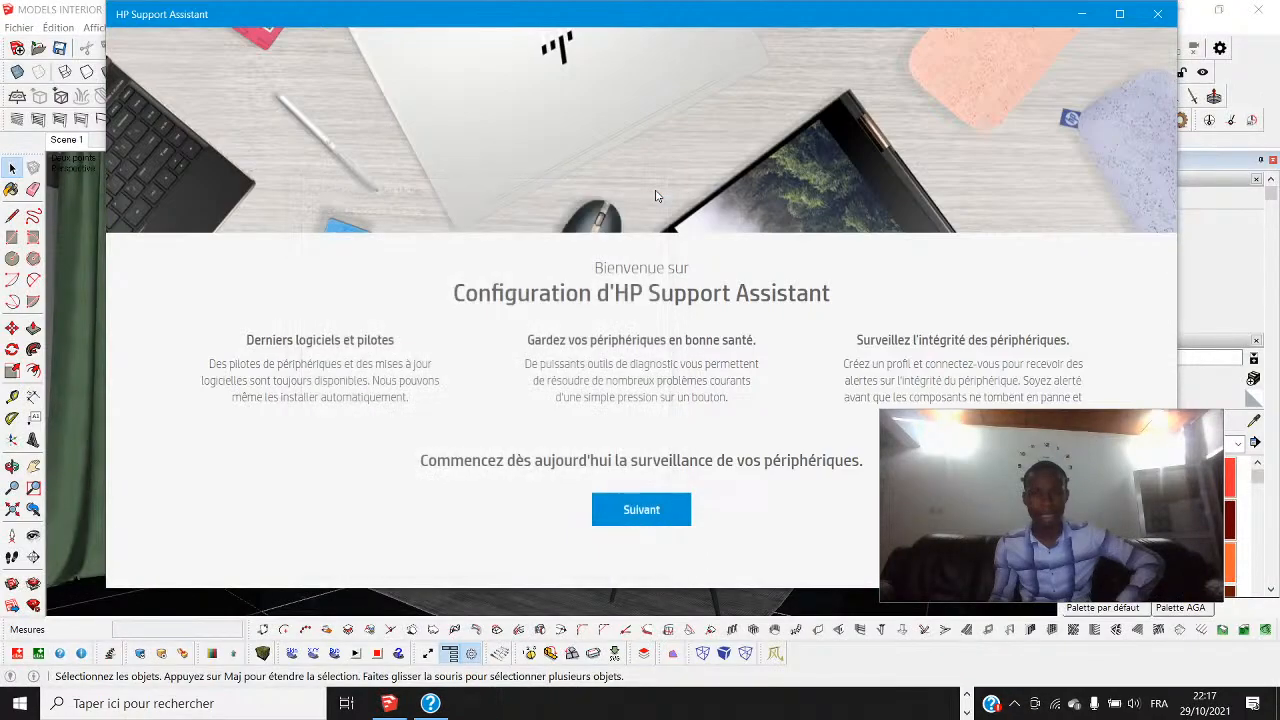
Close HP Support Assistant and start Lumion 11.0 again from the desktop
click(1158, 13)
key(super+d)
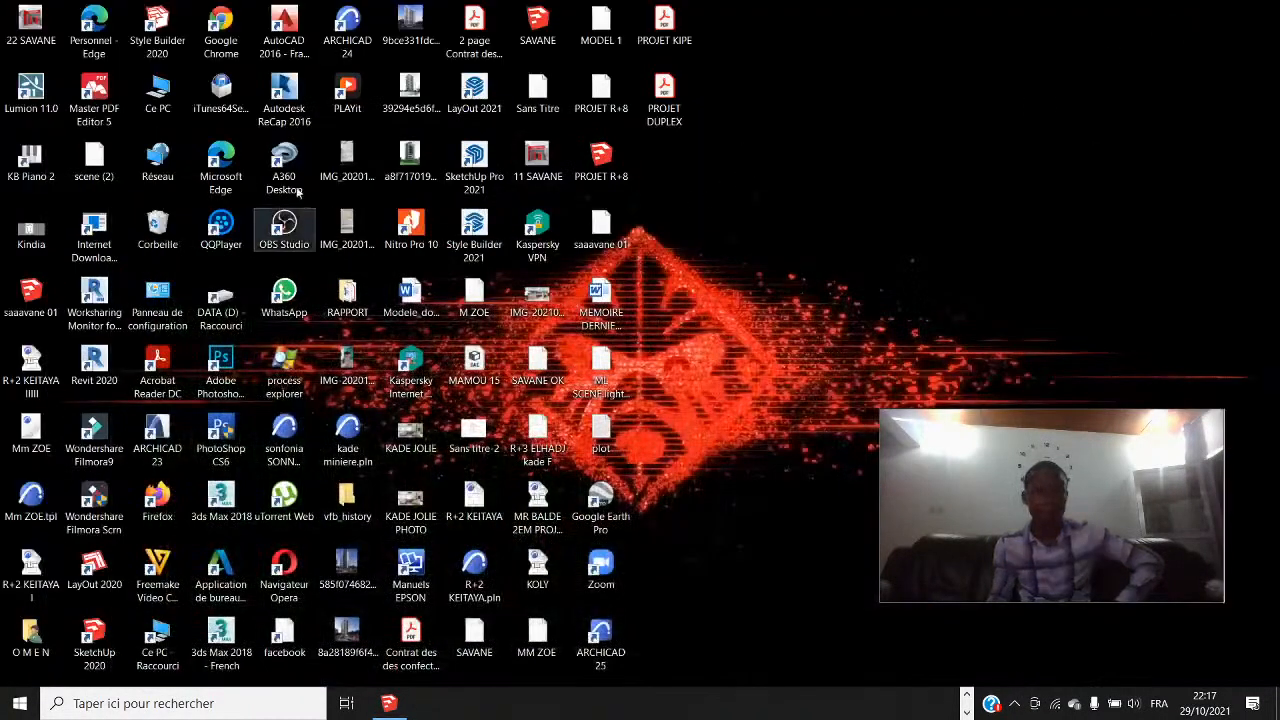
double_click(31, 92)
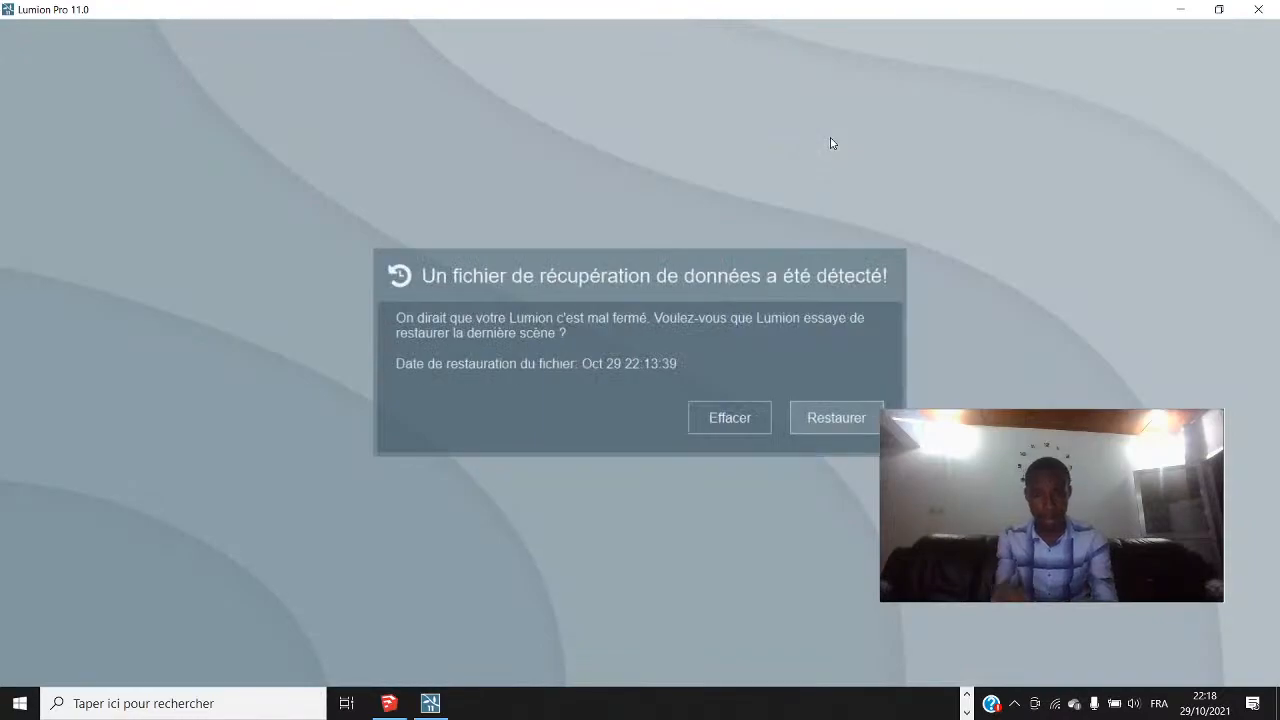
Discard the recovery file and create a new project from the plain environment
click(727, 412)
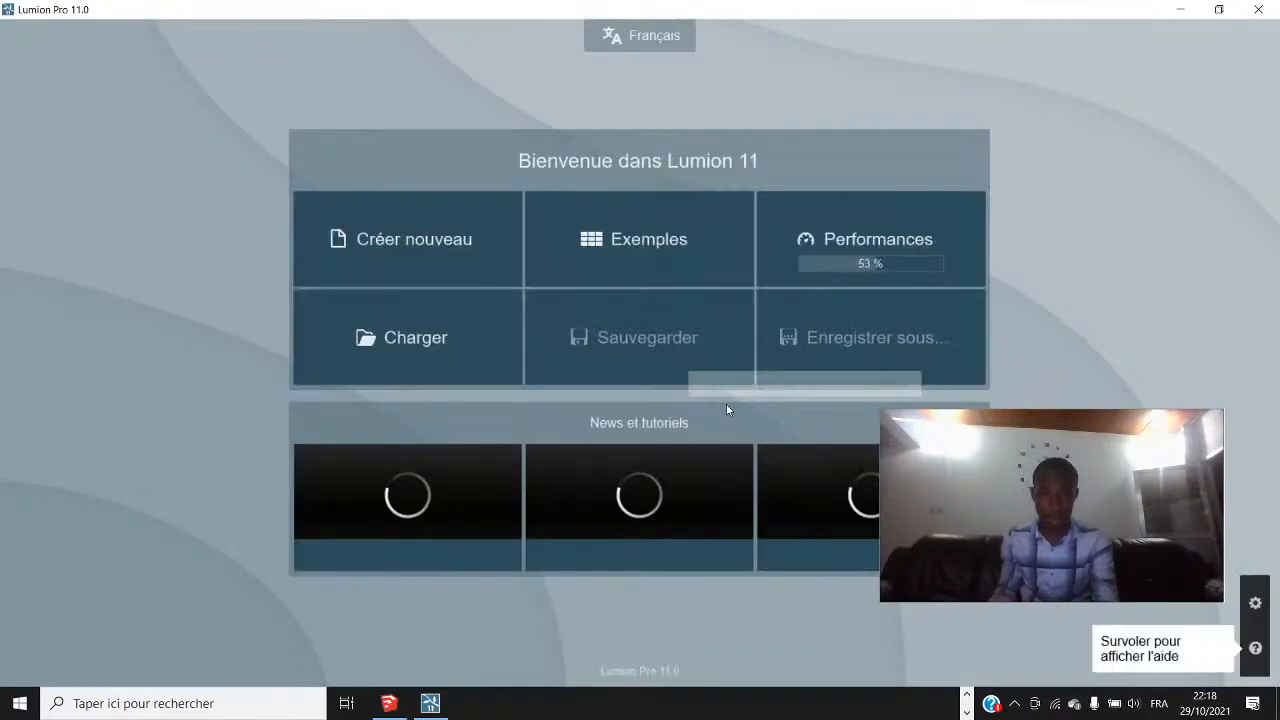
click(413, 244)
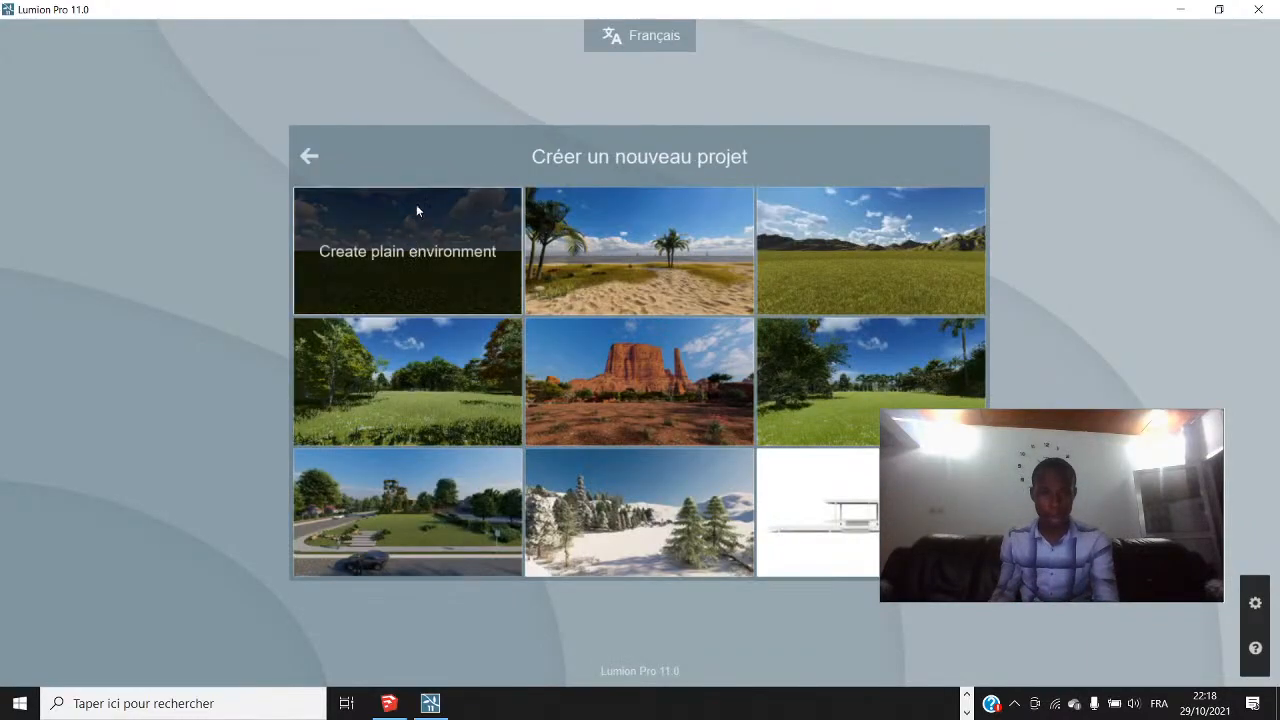
click(446, 218)
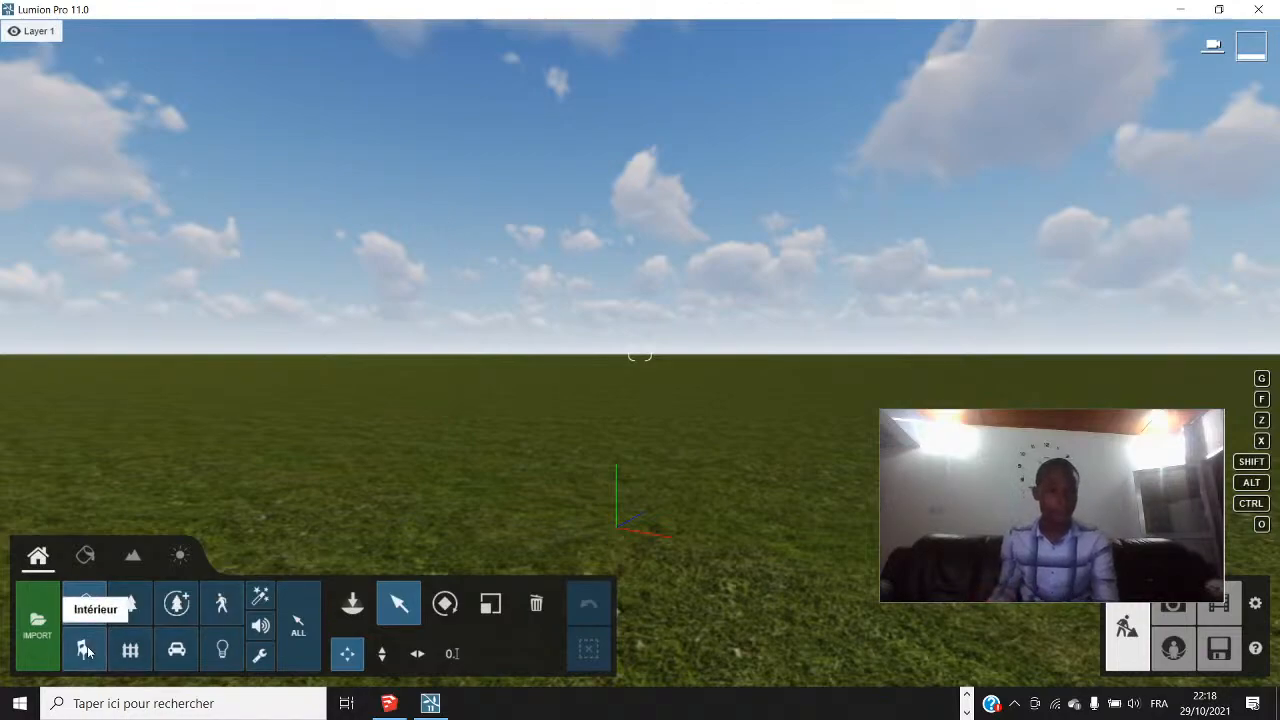
click(40, 620)
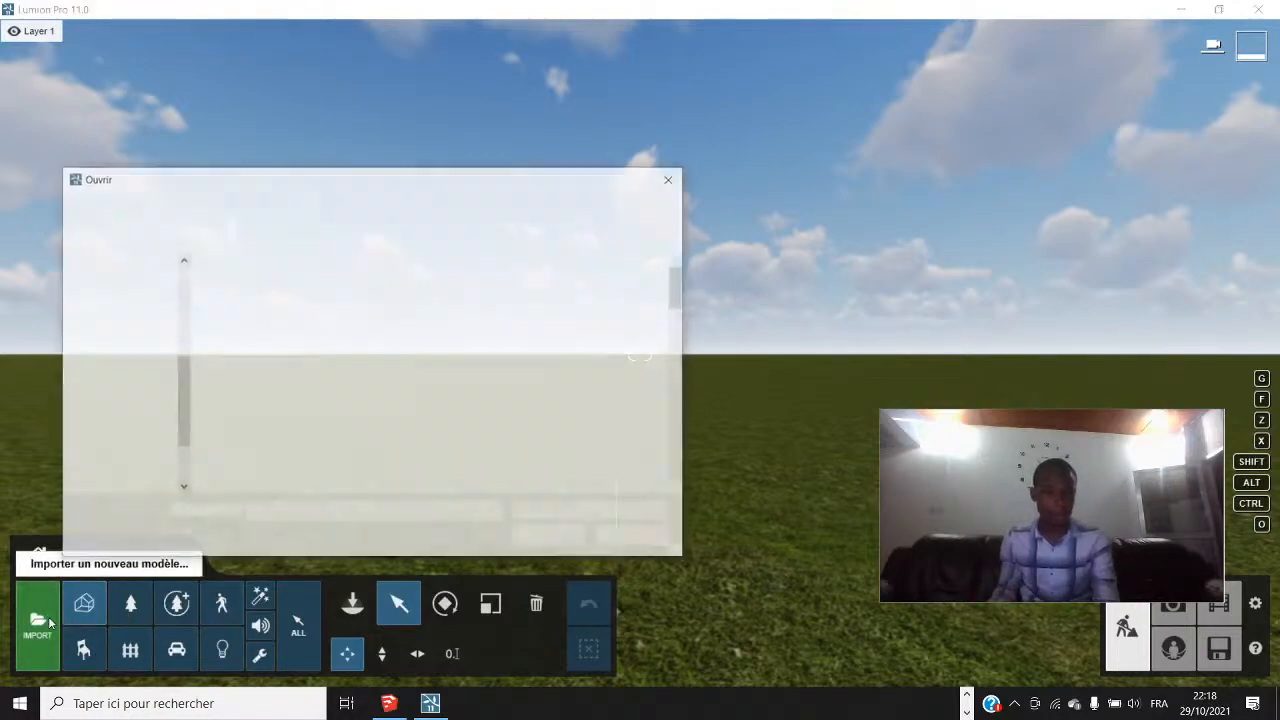
scroll(135, 465, down, 1)
click(140, 421)
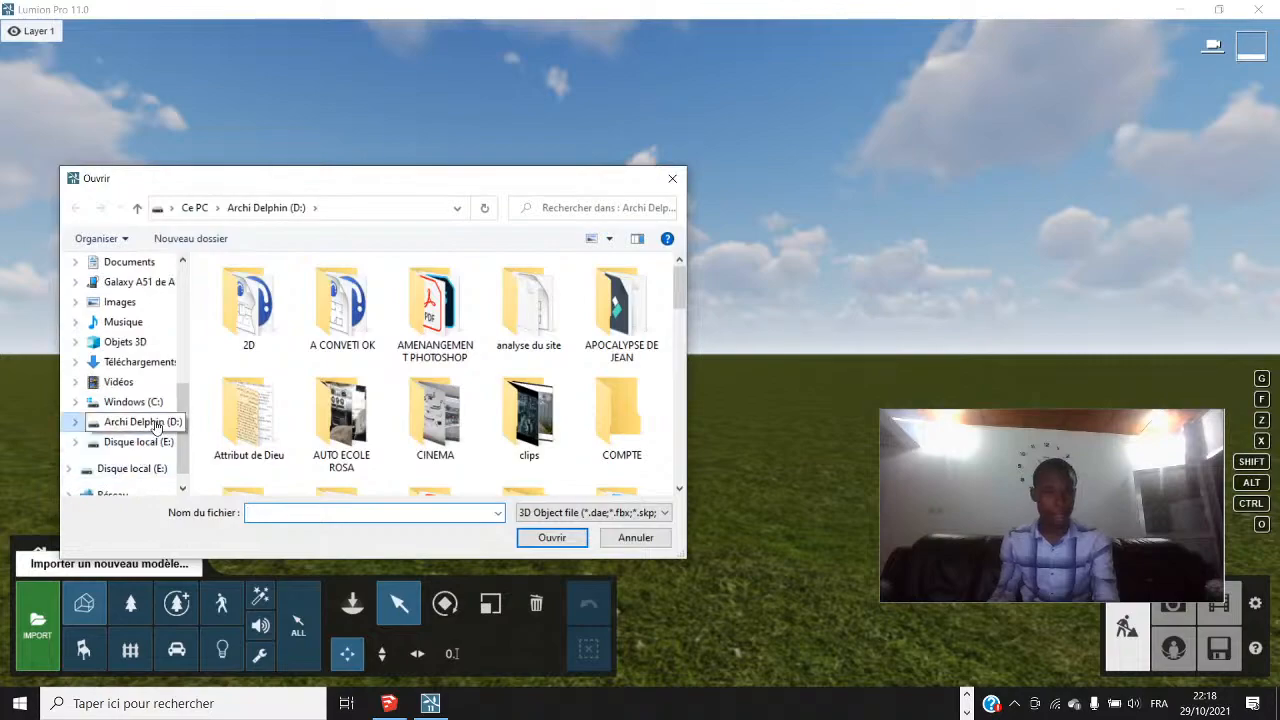
scroll(450, 420, down, 10)
scroll(546, 412, down, 2)
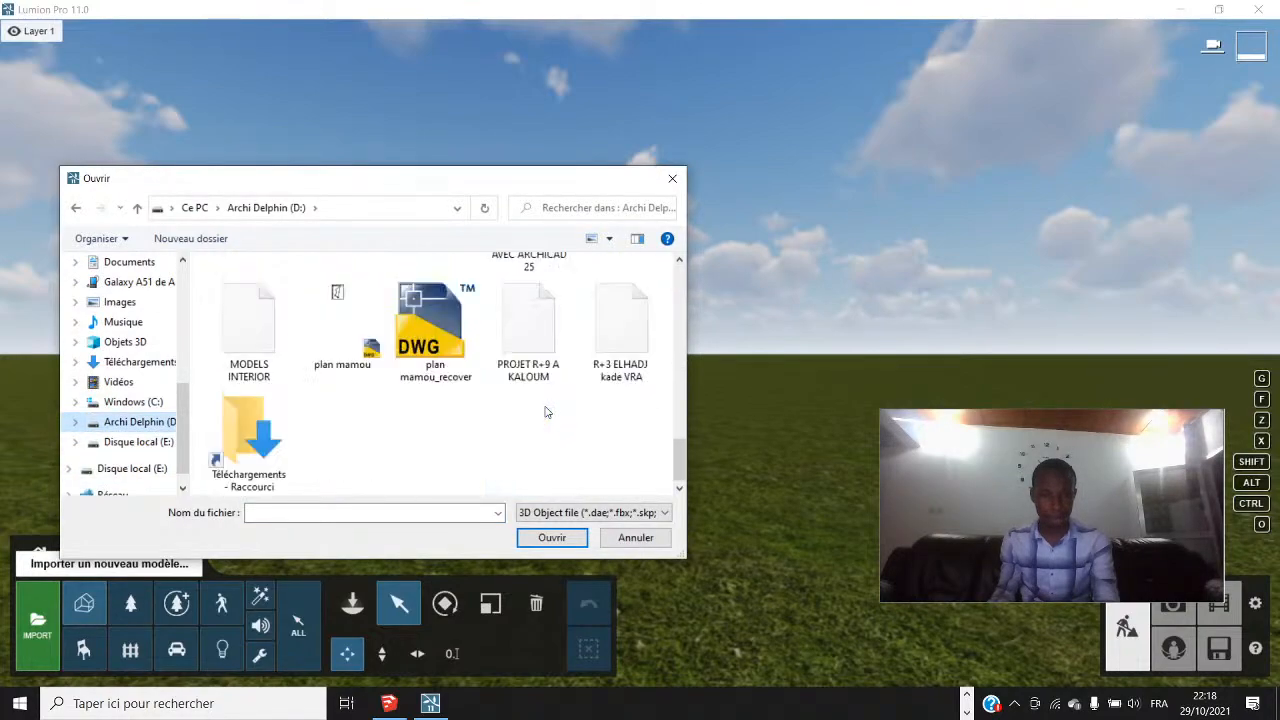
scroll(498, 413, up, 4)
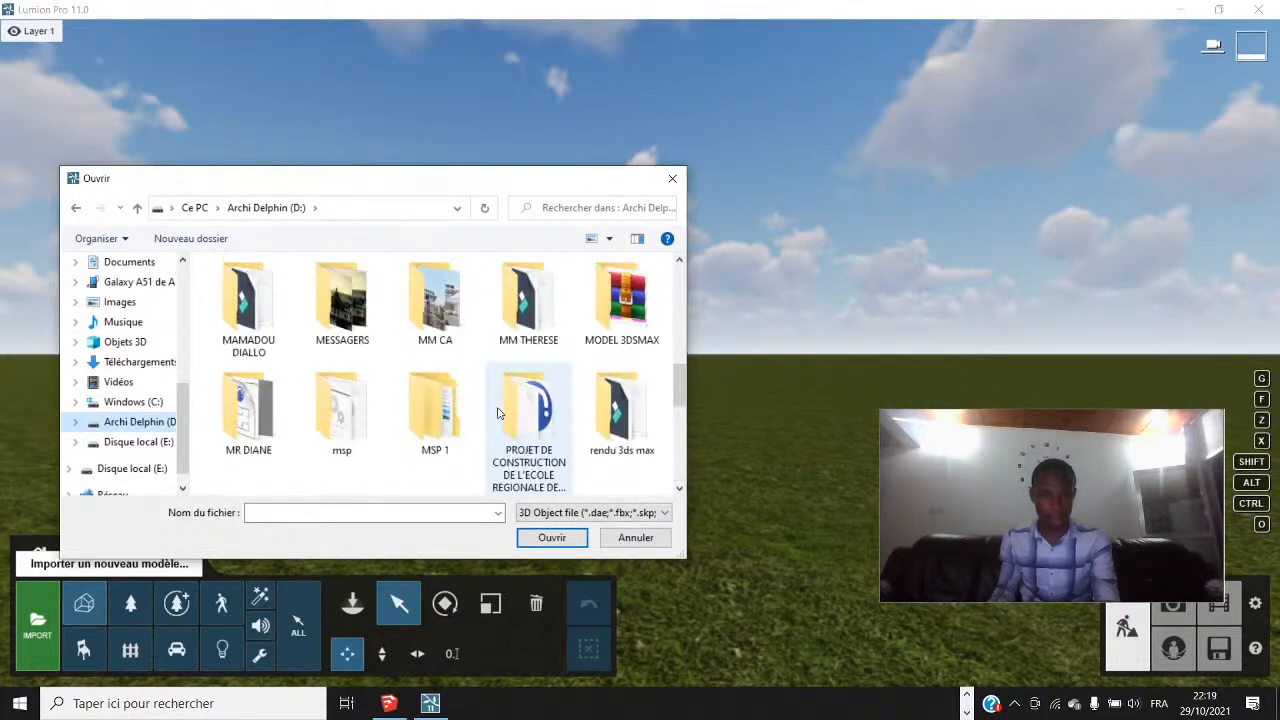
scroll(498, 413, down, 1)
scroll(500, 410, down, 2)
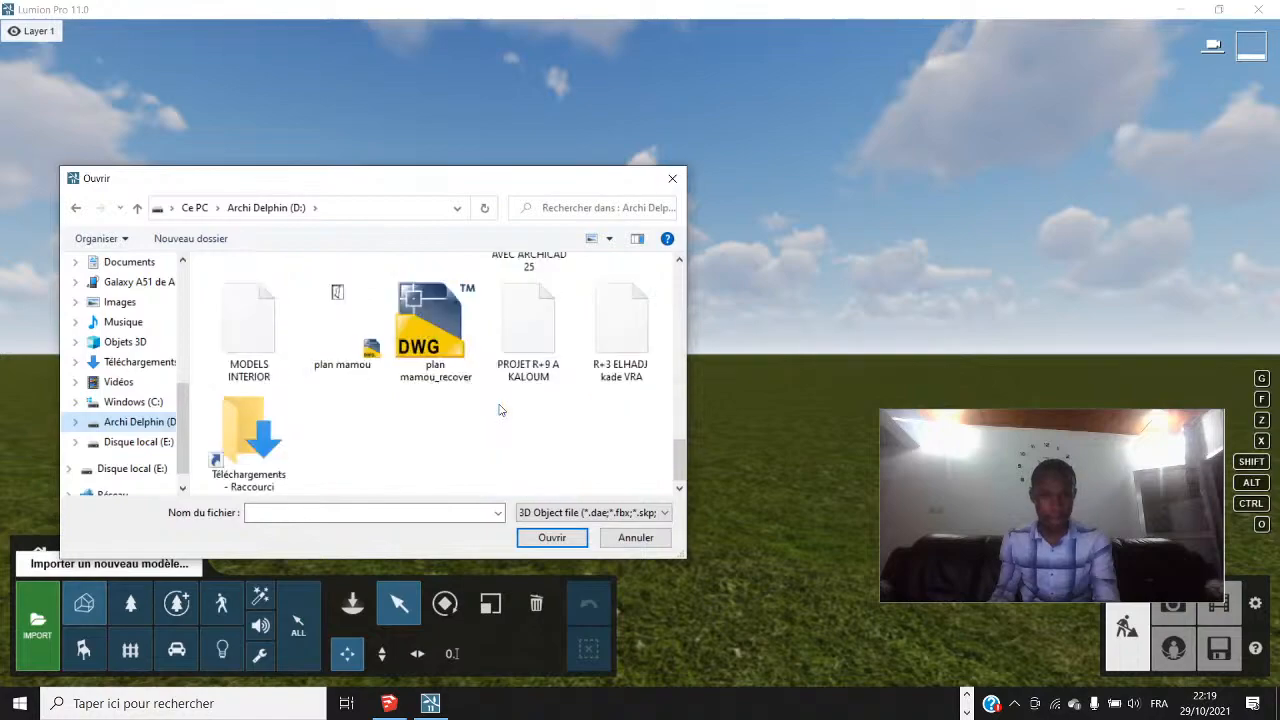
scroll(501, 410, up, 1)
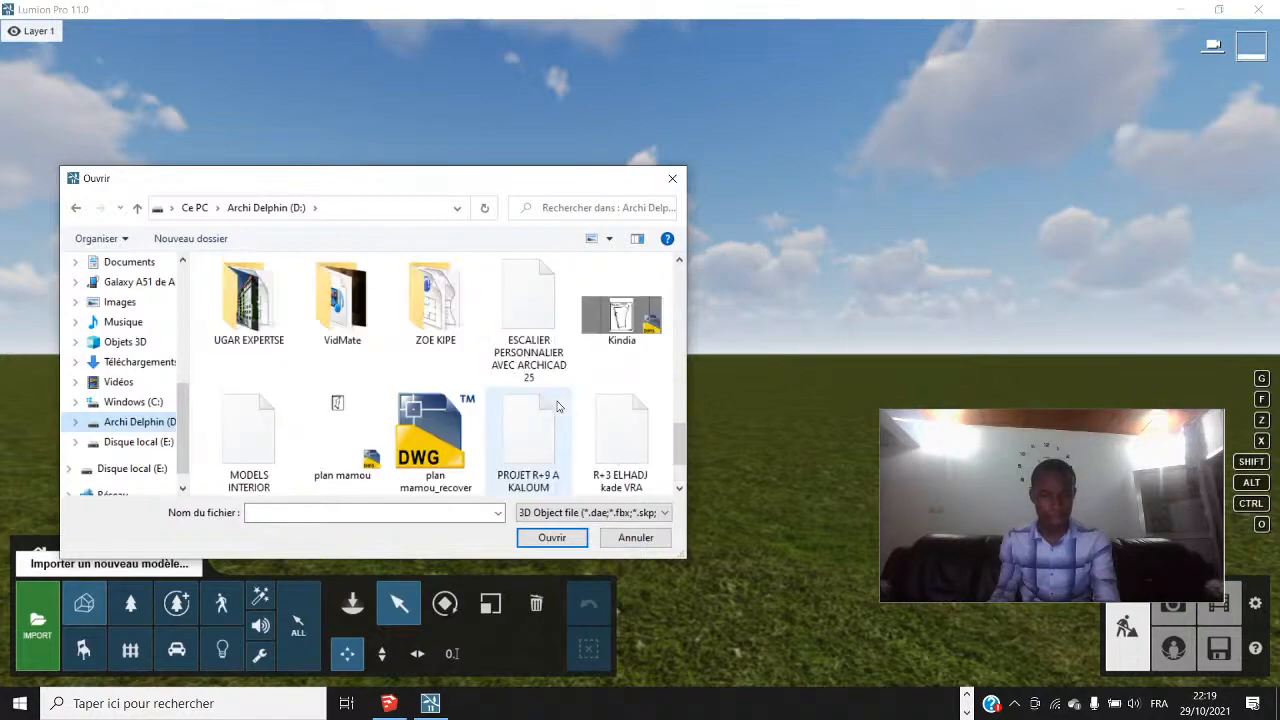
click(541, 345)
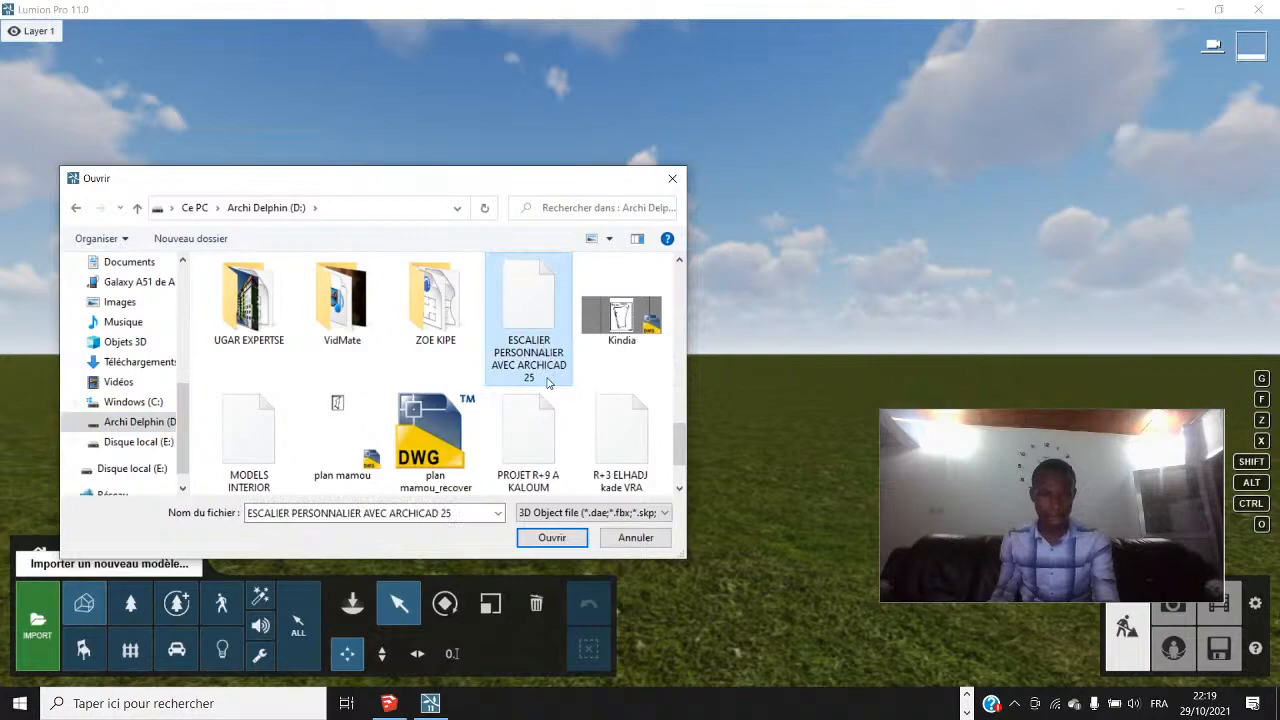
click(558, 539)
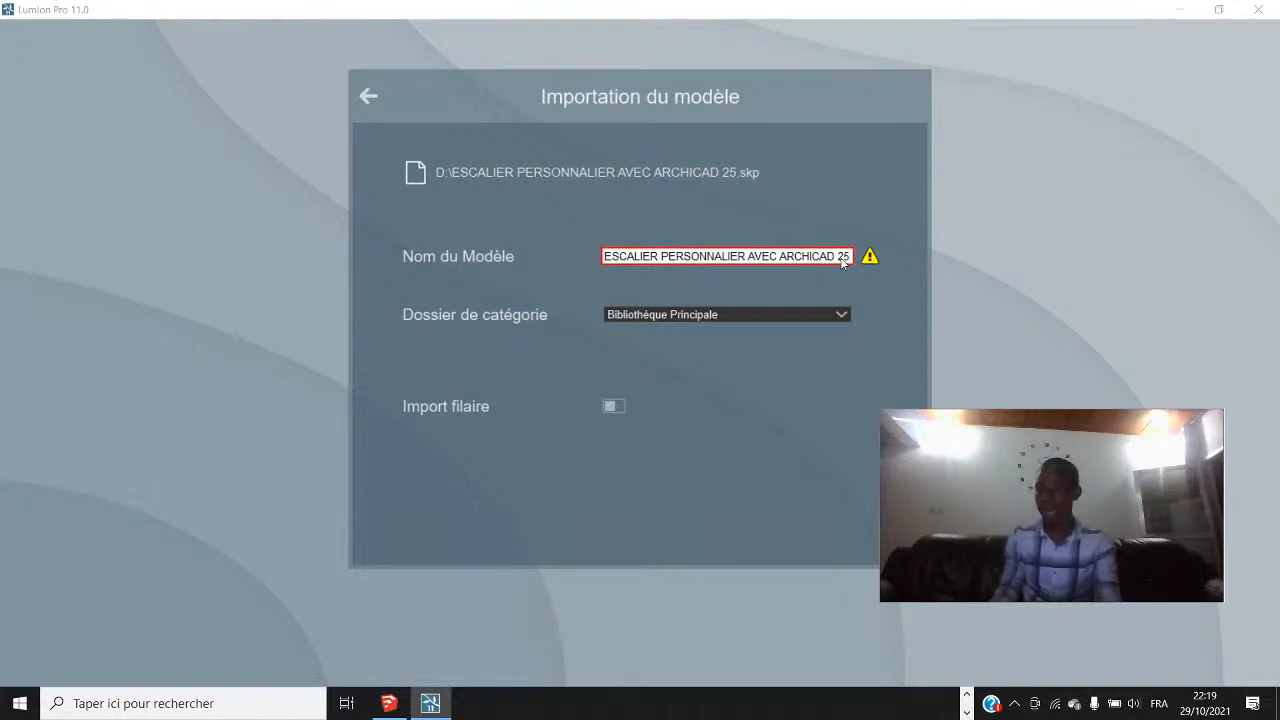
drag(978, 531, 1036, 622)
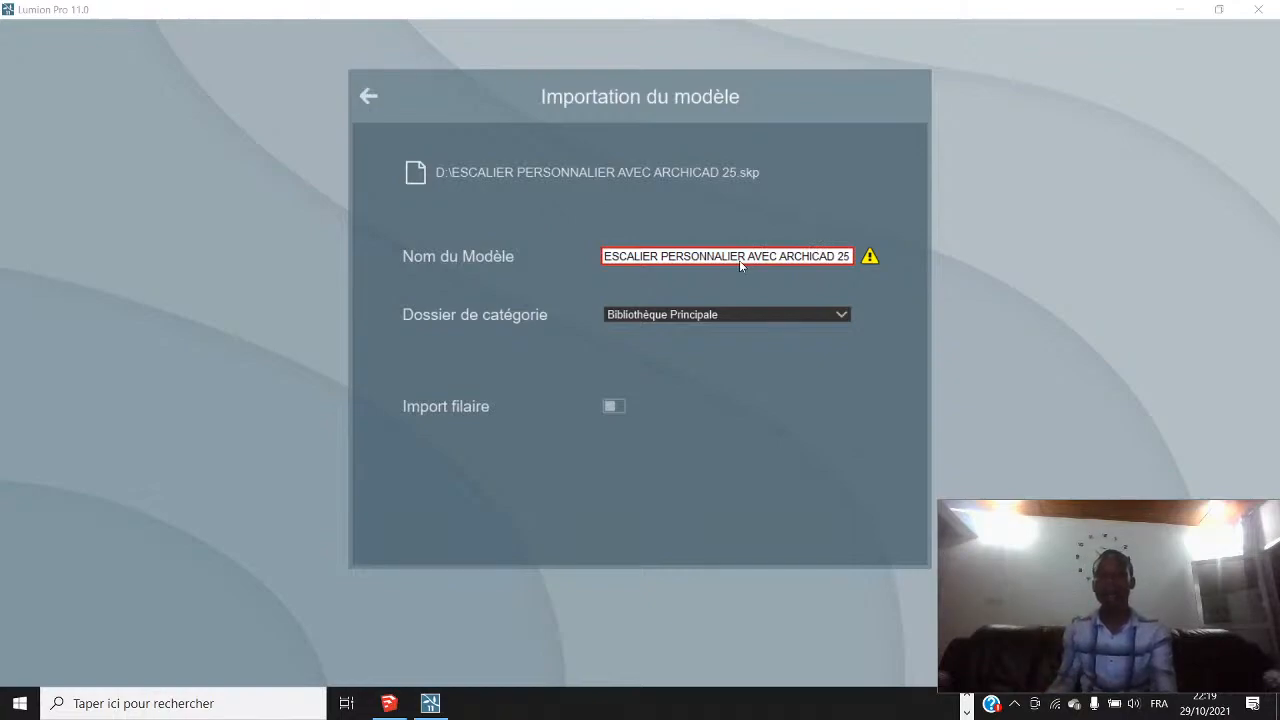
click(369, 96)
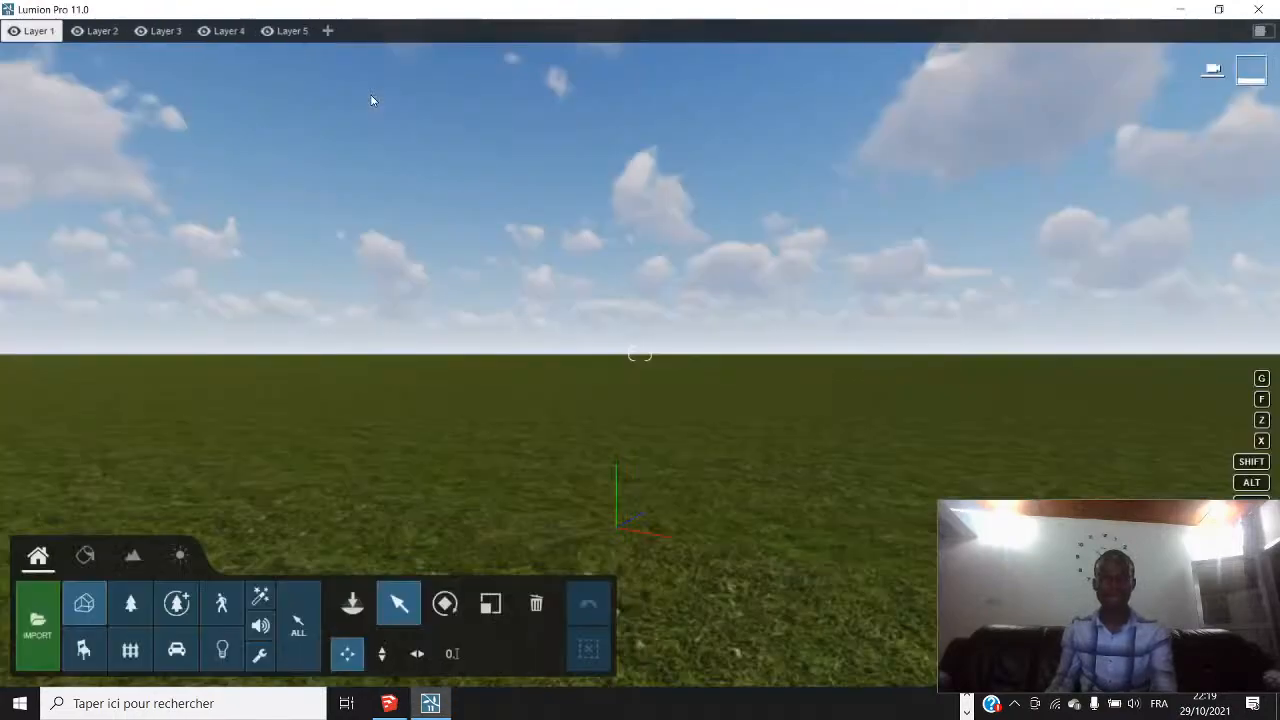
Place the staircase model from the MODELS PROJET category of the imported models library on the grass
click(352, 603)
click(86, 602)
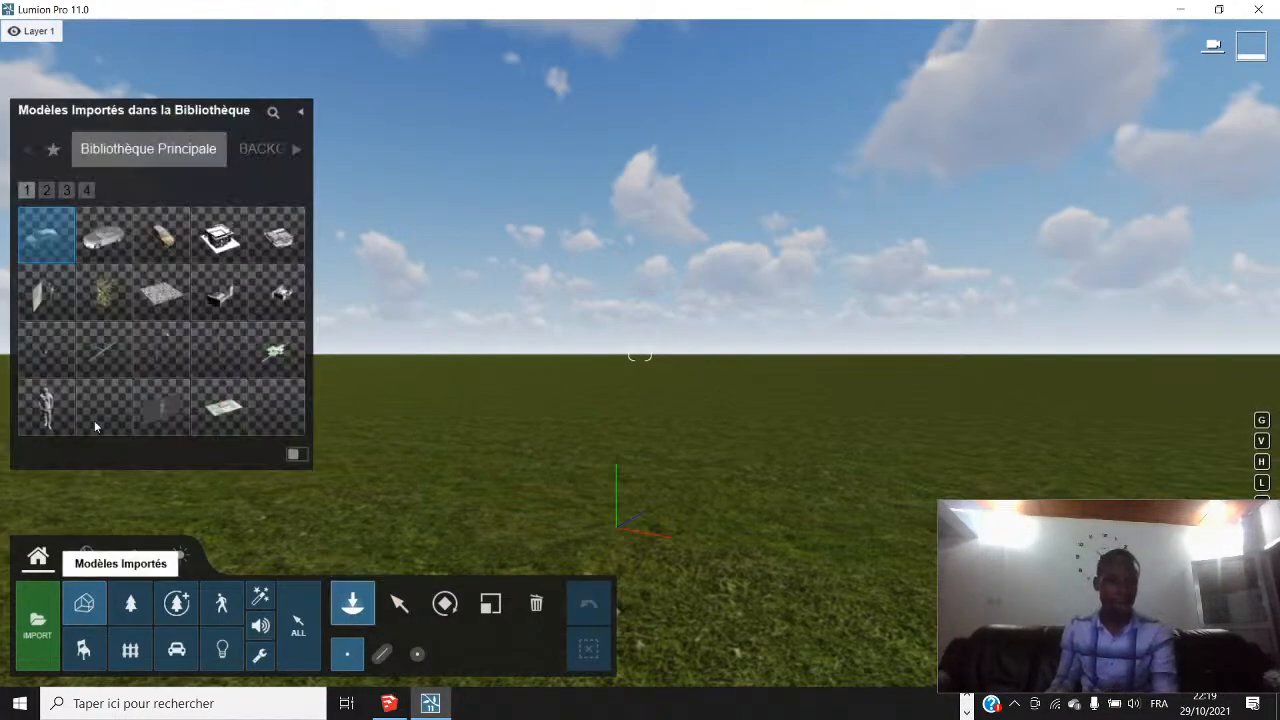
click(292, 156)
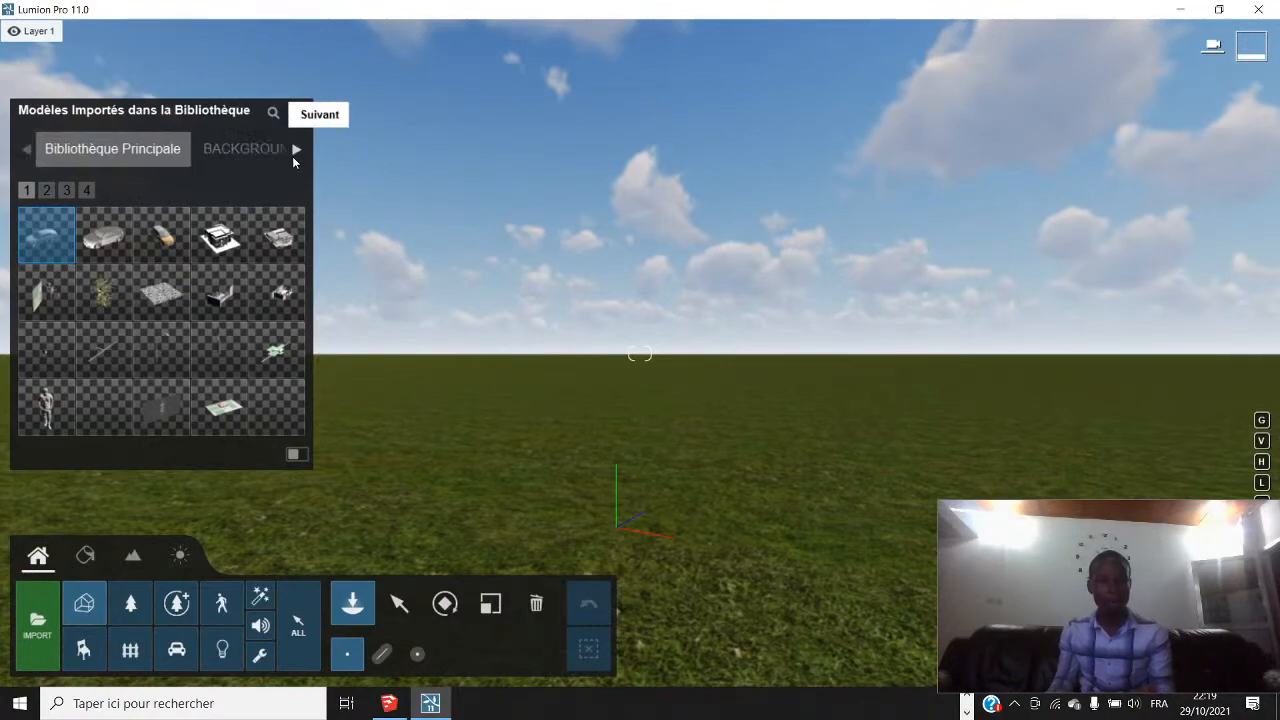
click(293, 150)
click(295, 151)
click(179, 150)
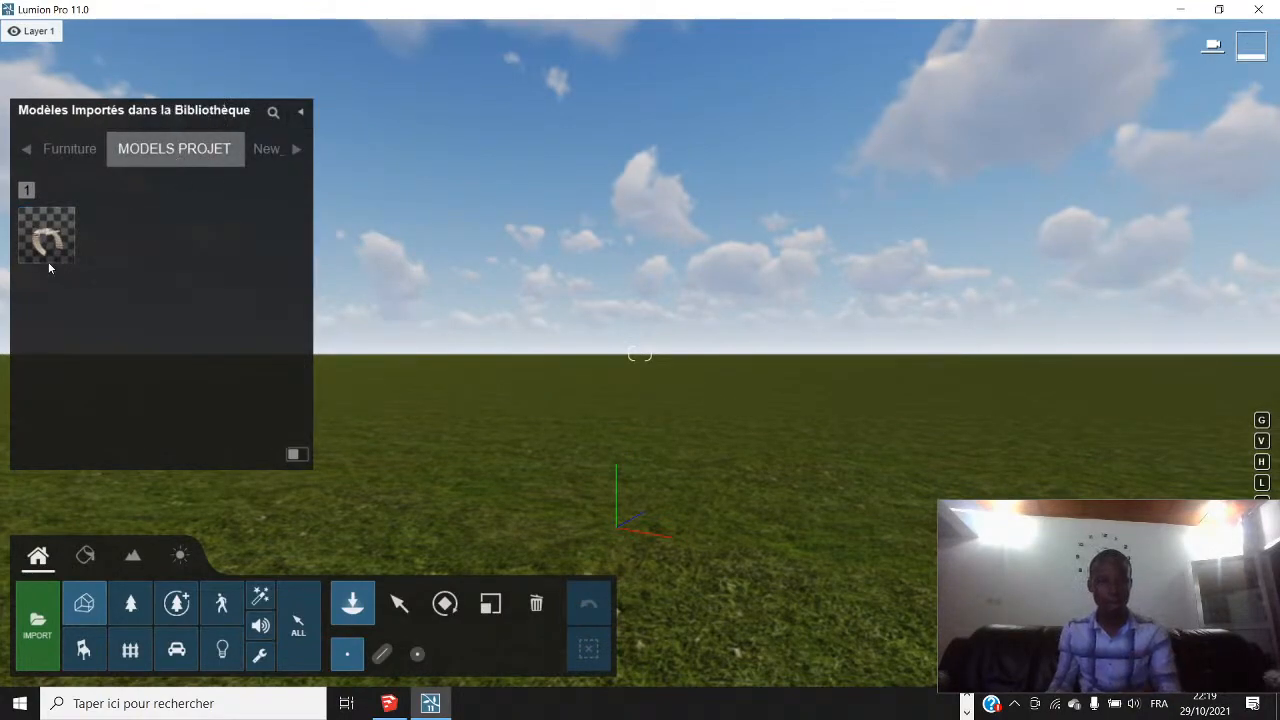
mouse_move(42, 258)
click(367, 471)
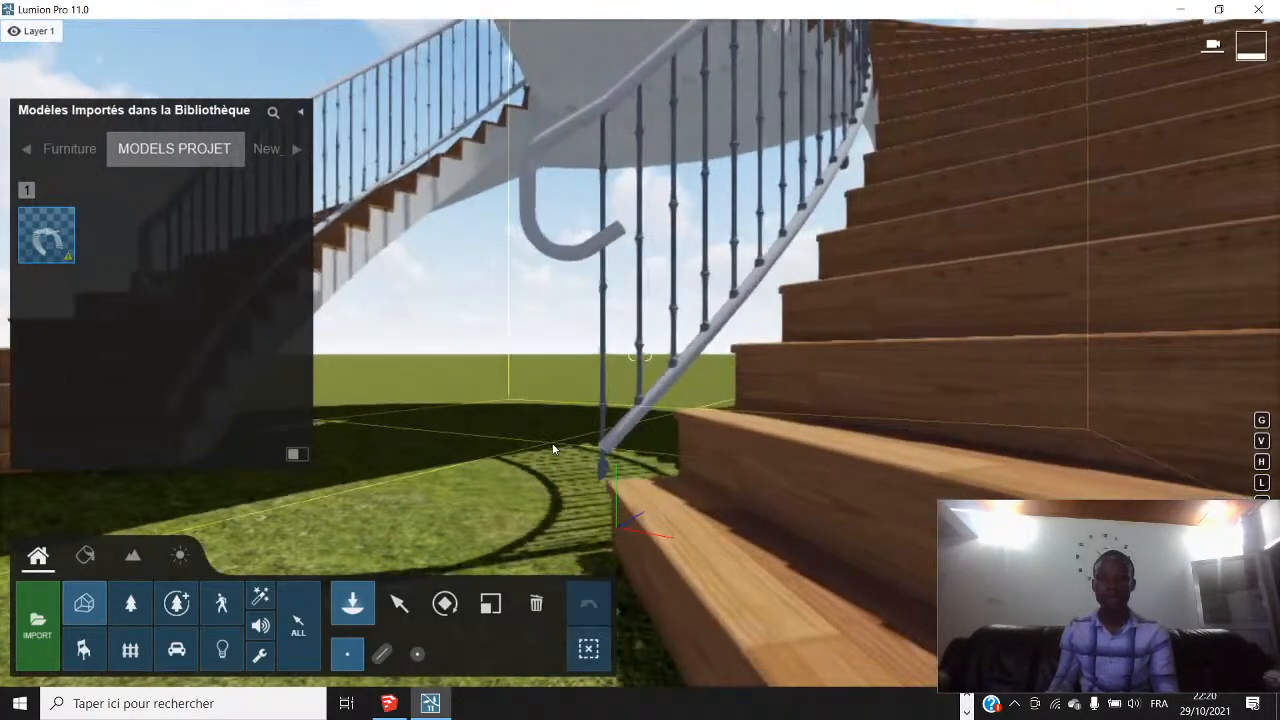
Examine the whole placed staircase from farther back and from another angle
scroll(552, 449, down, 3)
scroll(566, 473, down, 3)
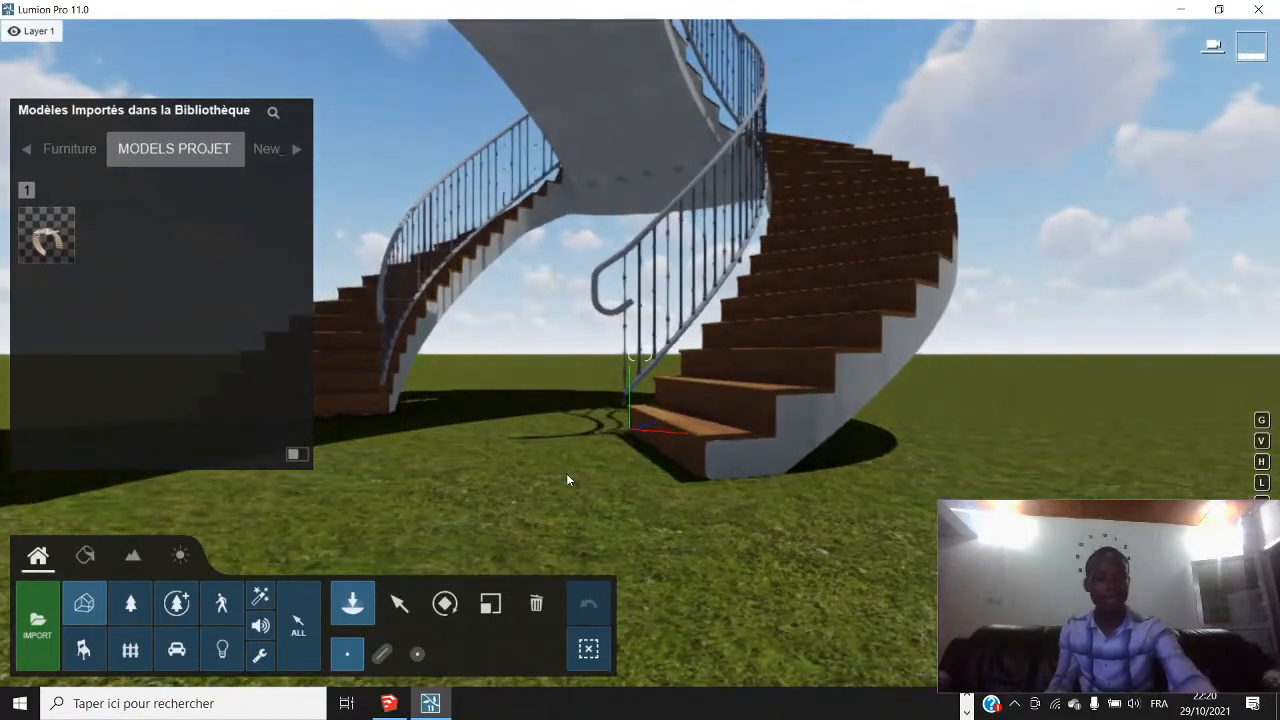
scroll(566, 473, down, 3)
scroll(566, 473, down, 3)
right_drag(566, 473, 592, 444)
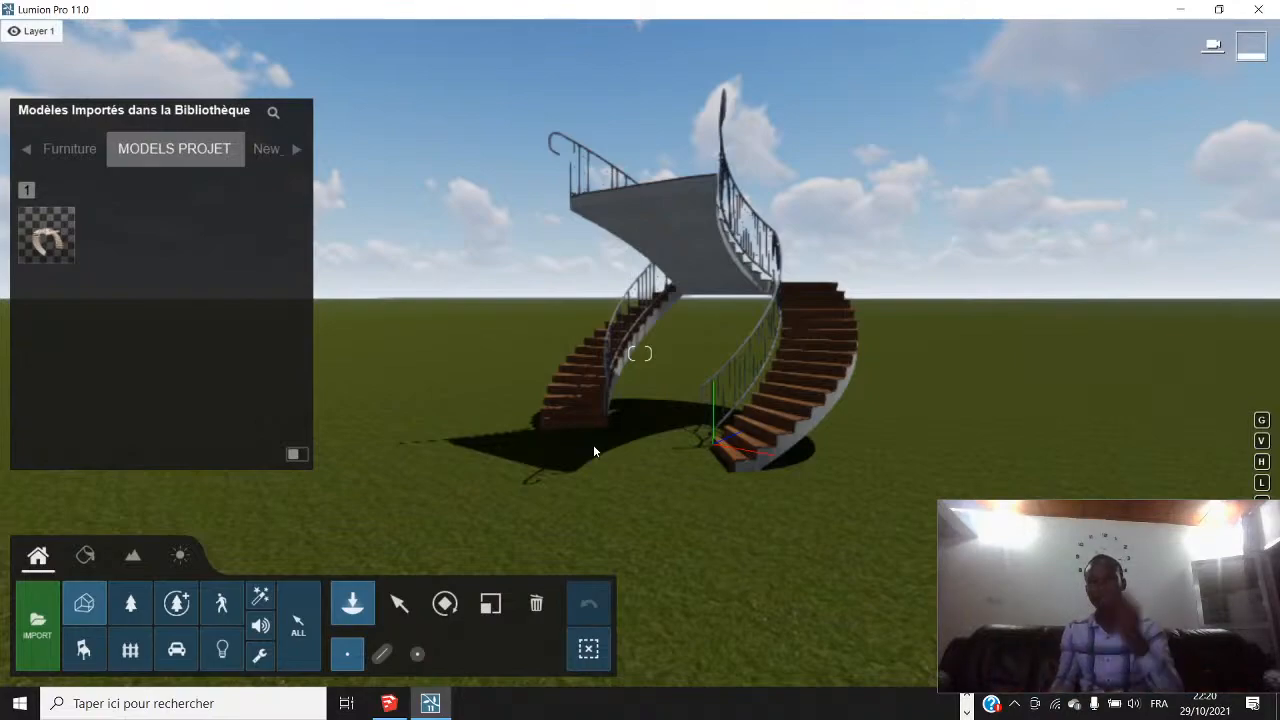
drag(996, 619, 717, 614)
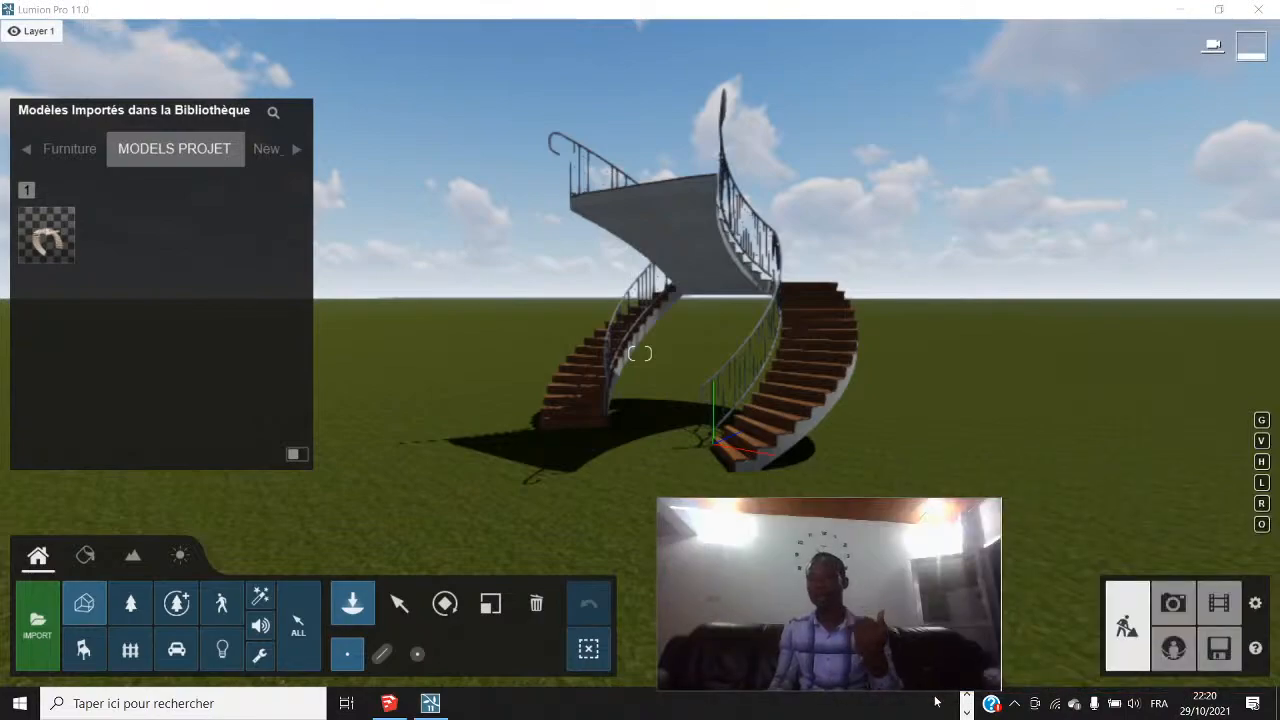
Switch to ARCHICAD 25 and select both railings of the curved staircase in the 3D view
click(967, 703)
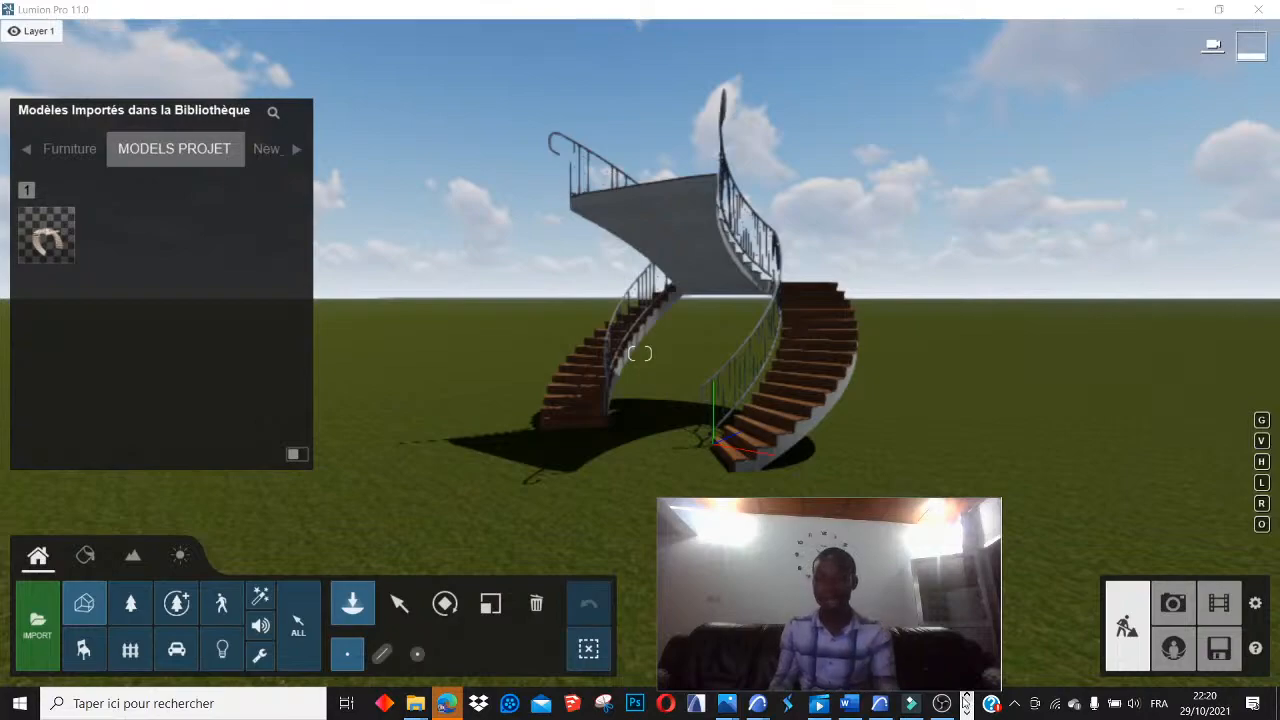
key(alt+Tab)
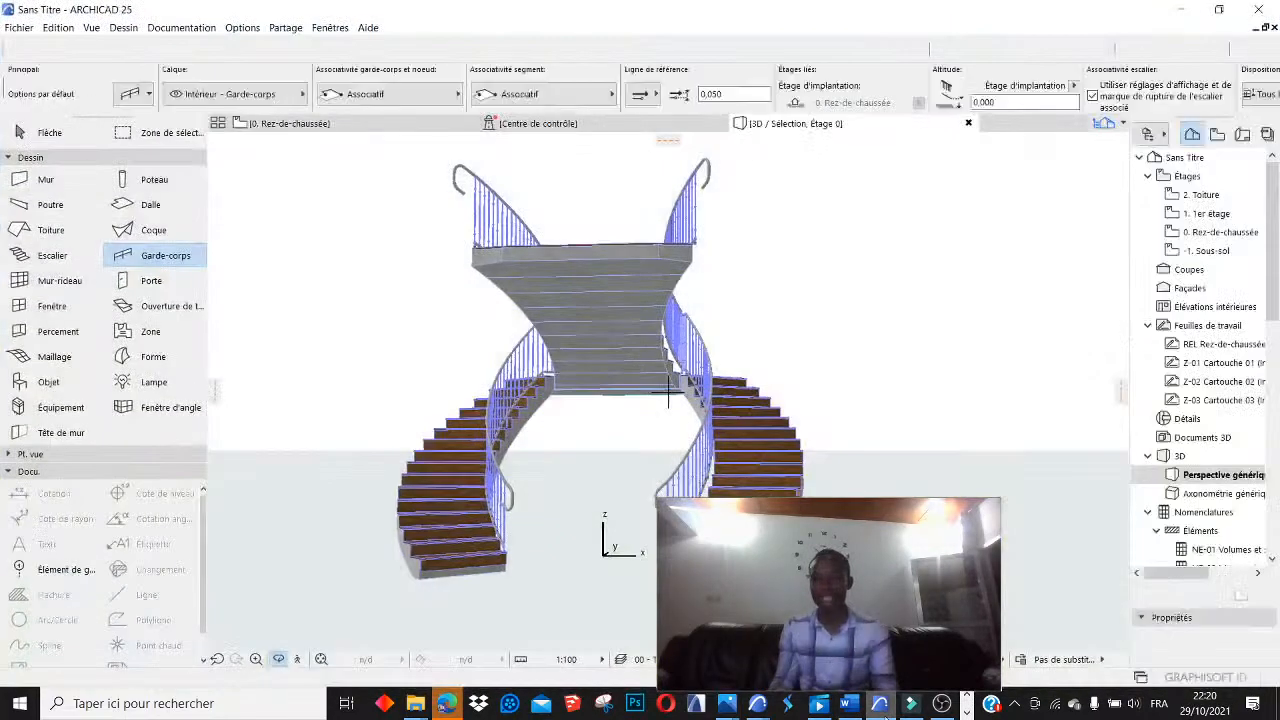
drag(603, 320, 581, 348)
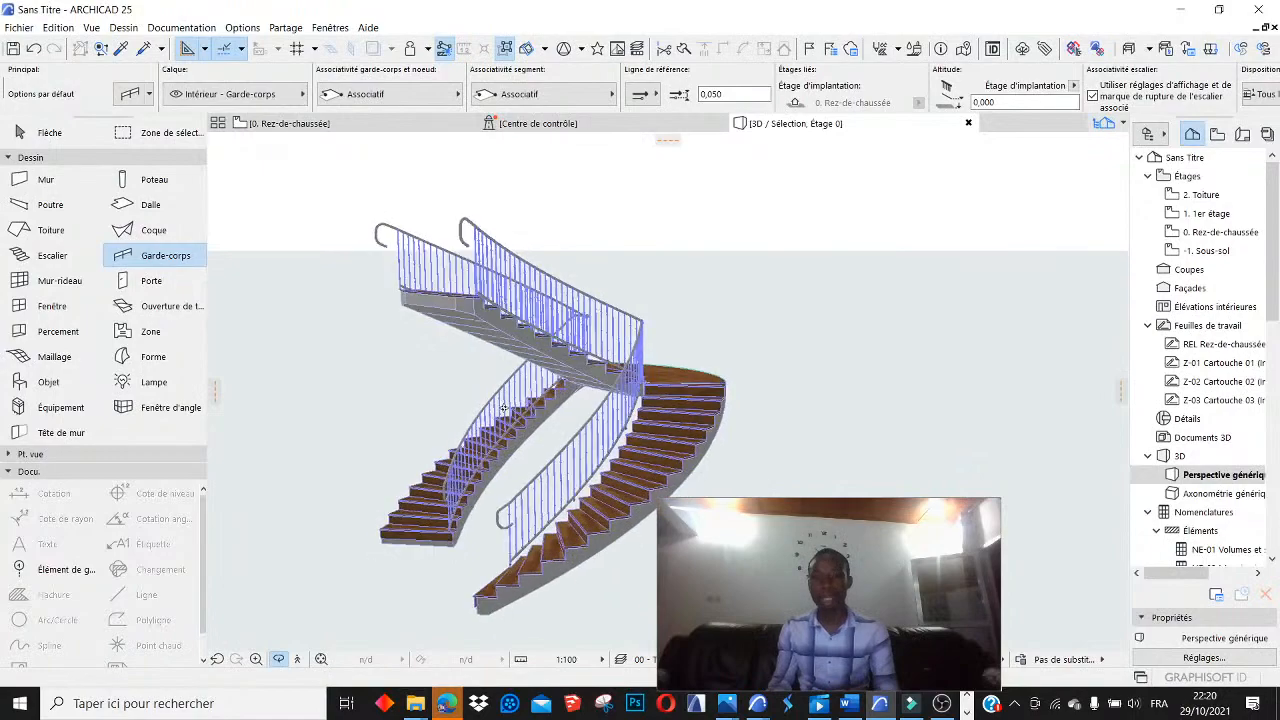
scroll(581, 348, up, 2)
key(Escape)
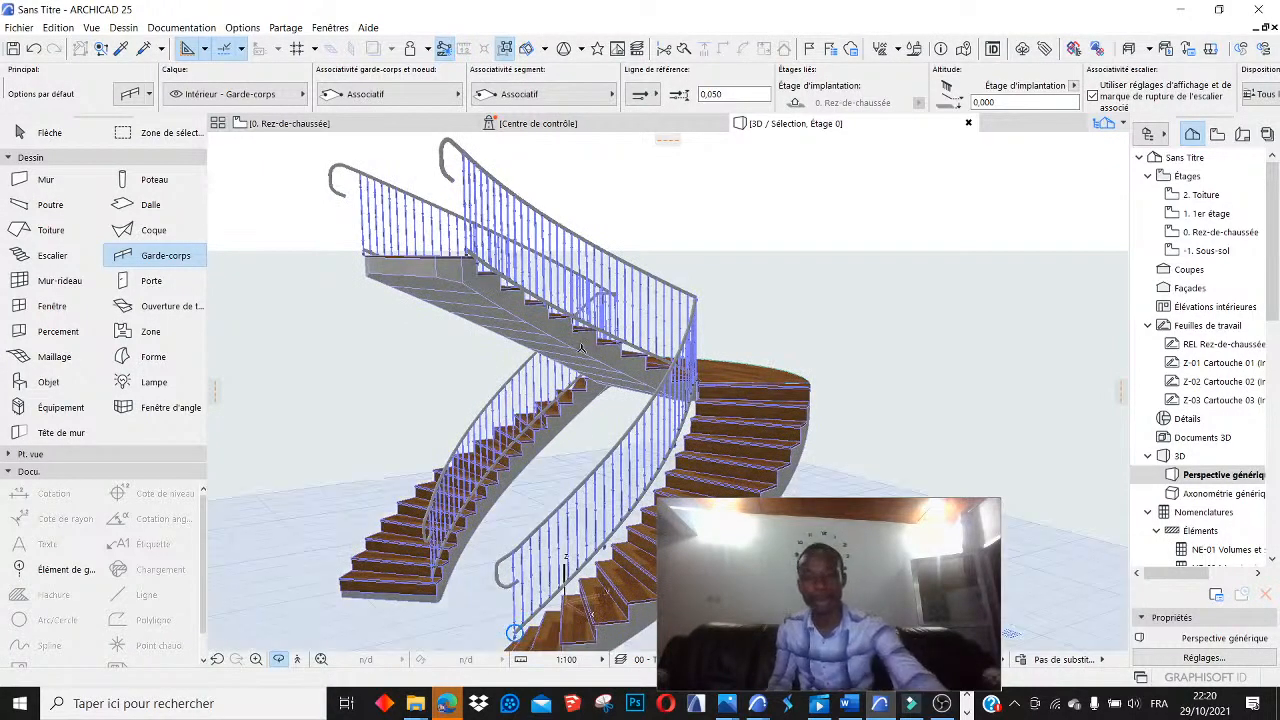
click(670, 293)
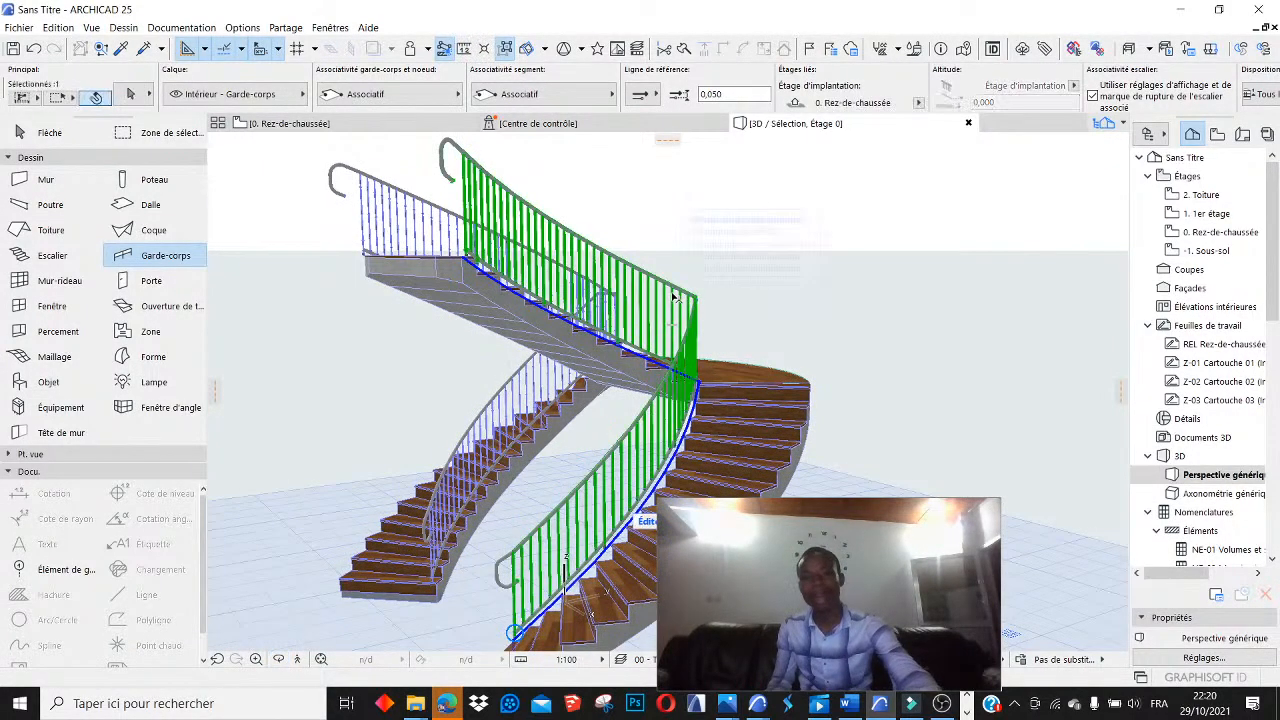
shift+click(436, 216)
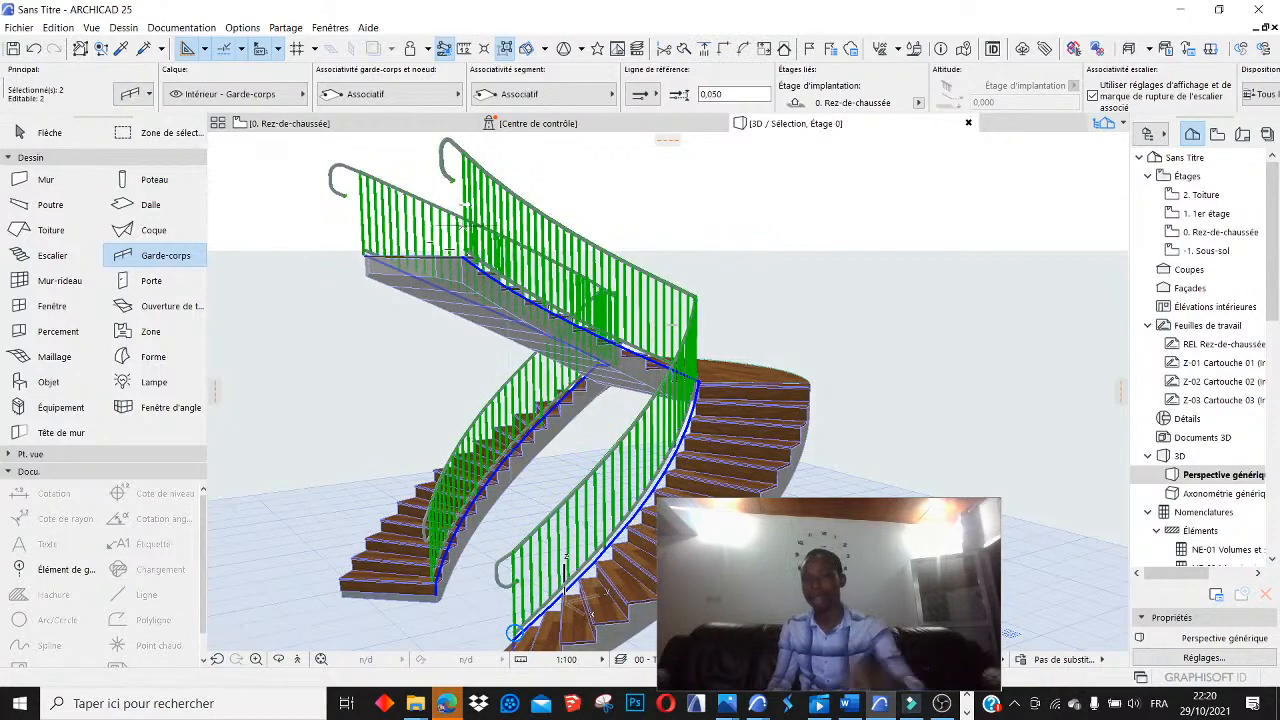
Apply the favourite "04 - Garde-corps en verre avec fermeture de dalle" to the two selected railings
click(131, 95)
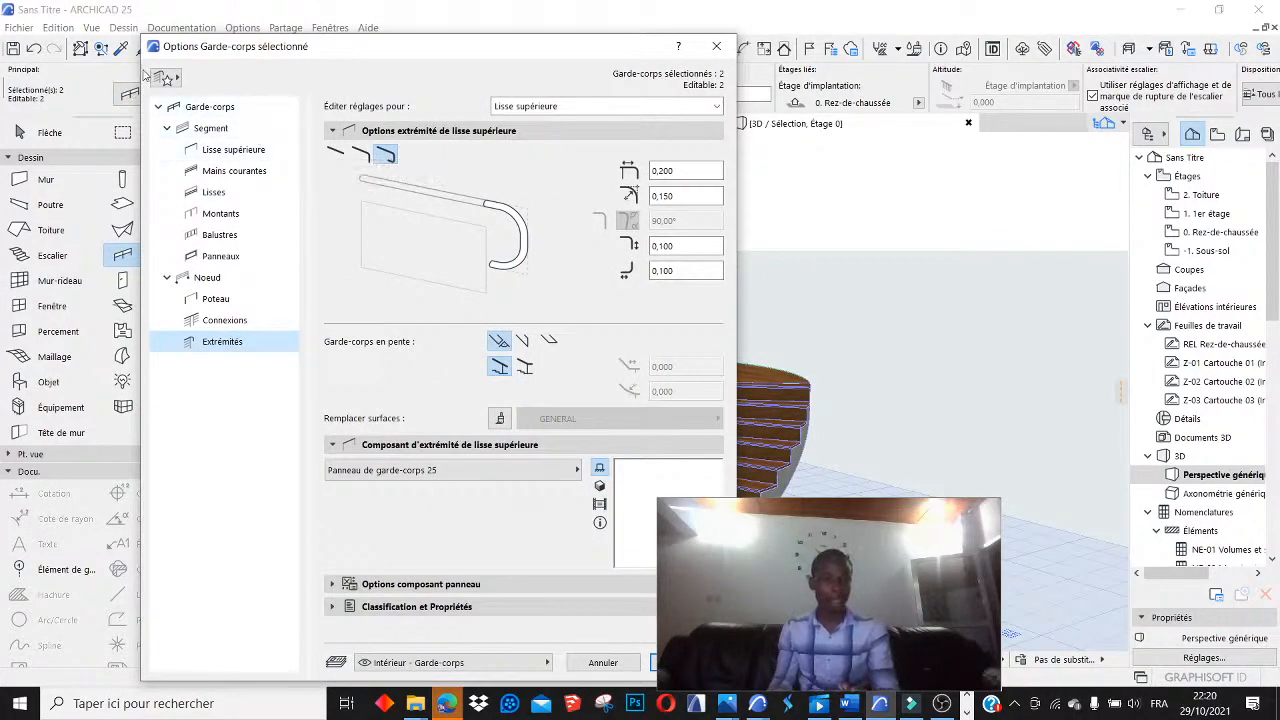
click(167, 80)
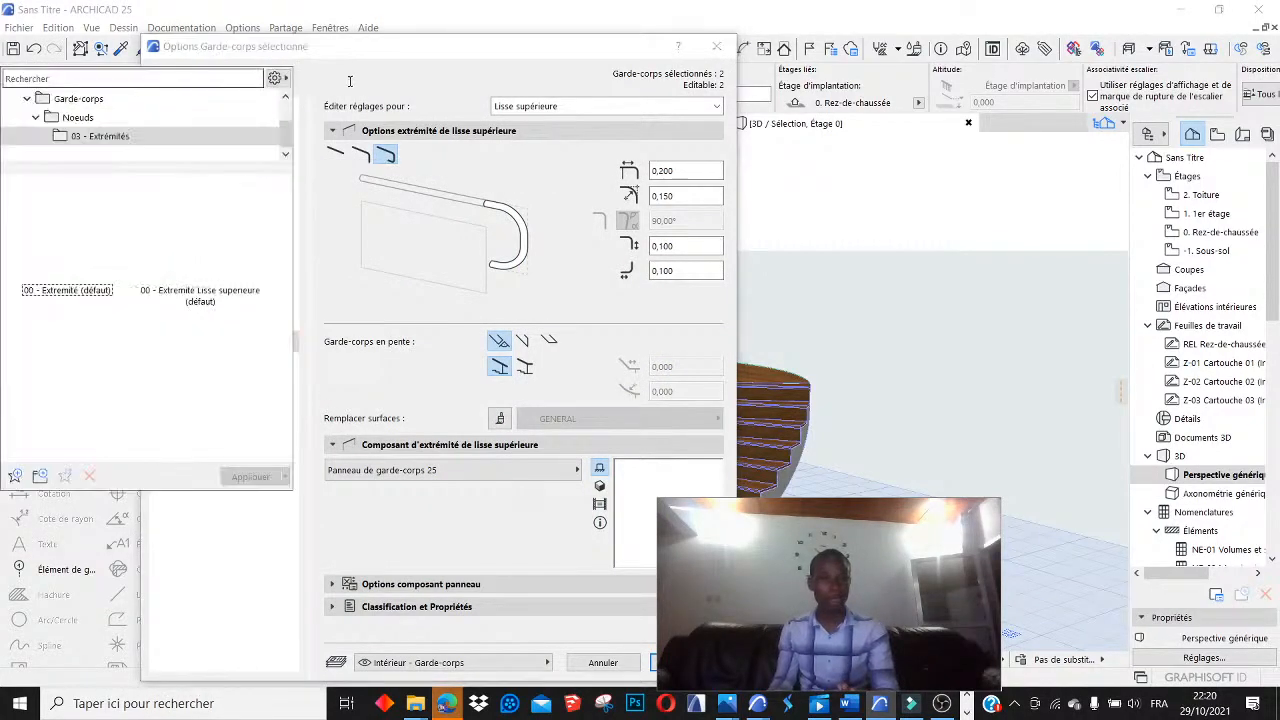
click(264, 82)
click(247, 107)
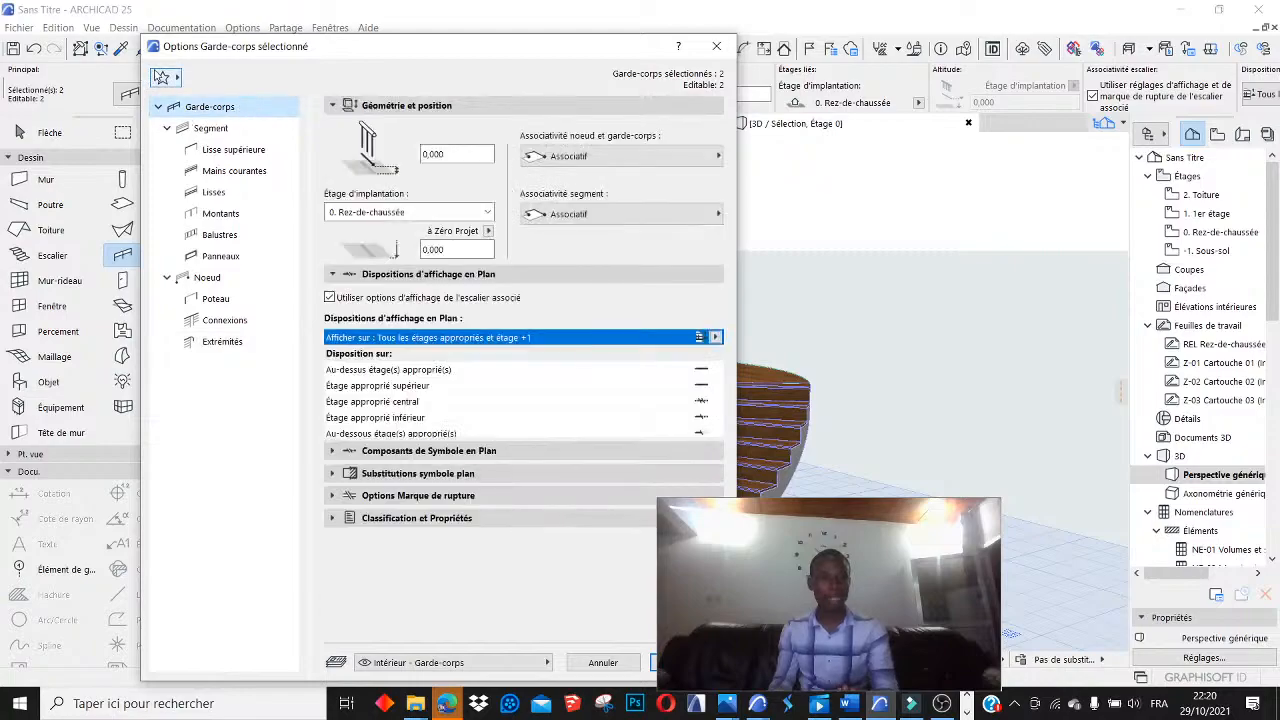
click(160, 77)
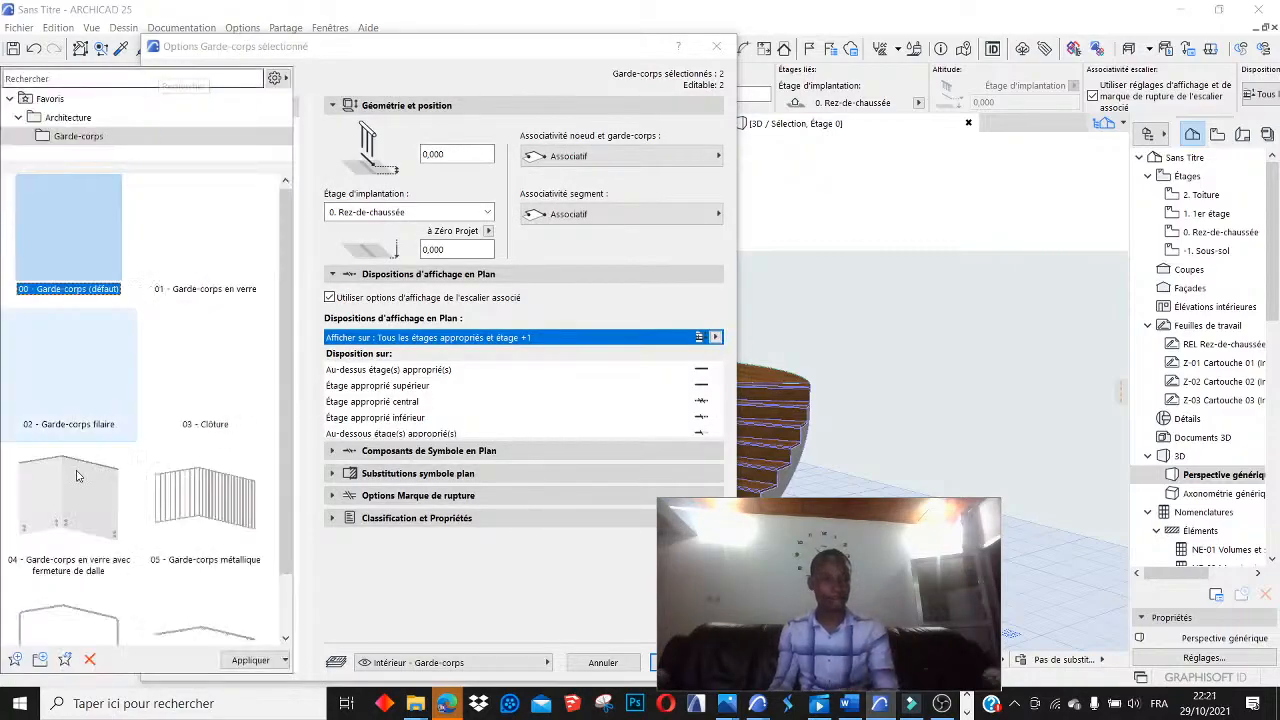
double_click(81, 503)
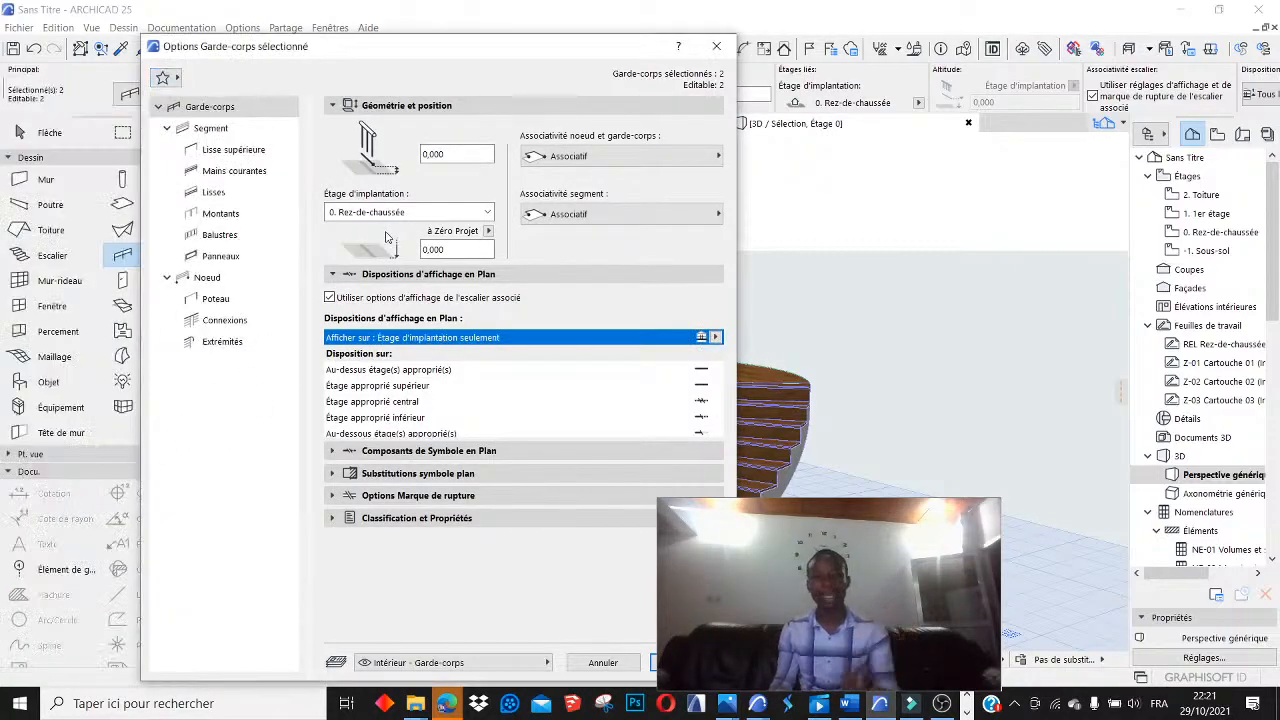
Set the glass panels' offset from the segment base to 0, apply the railing settings and deselect the railings
drag(459, 50, 375, 36)
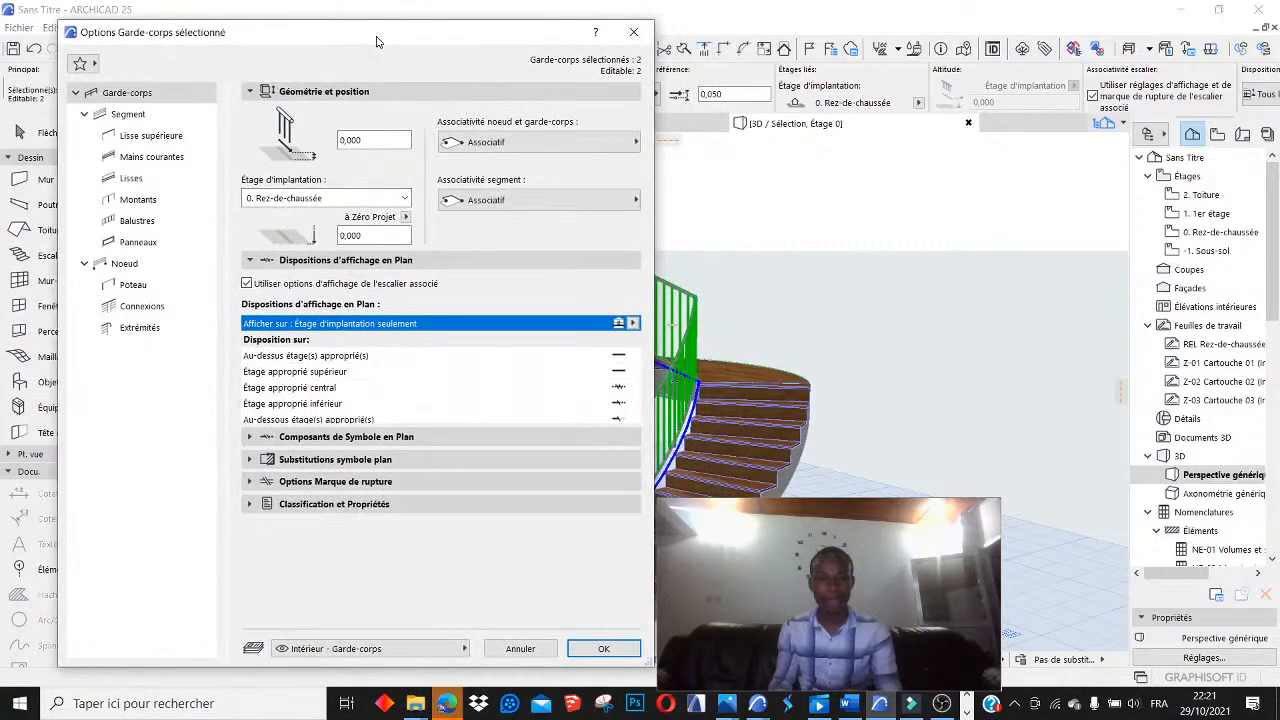
click(175, 116)
click(140, 242)
double_click(440, 369)
text(0)
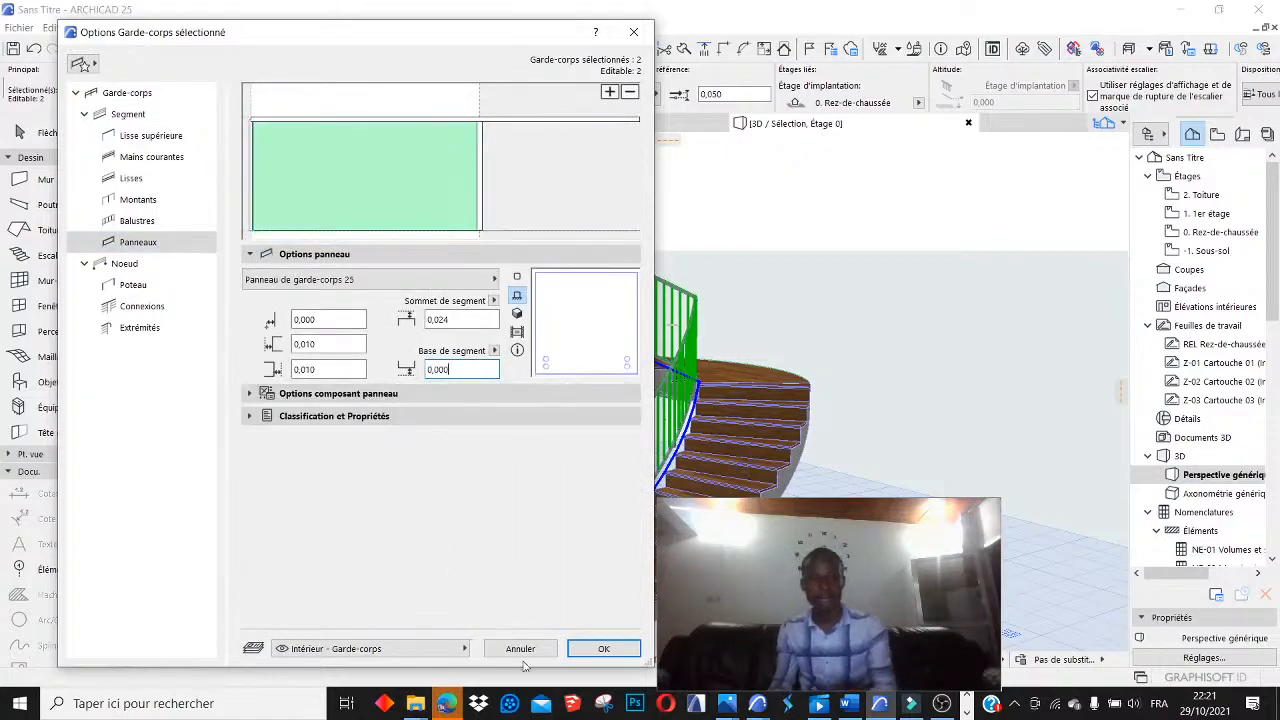
click(603, 648)
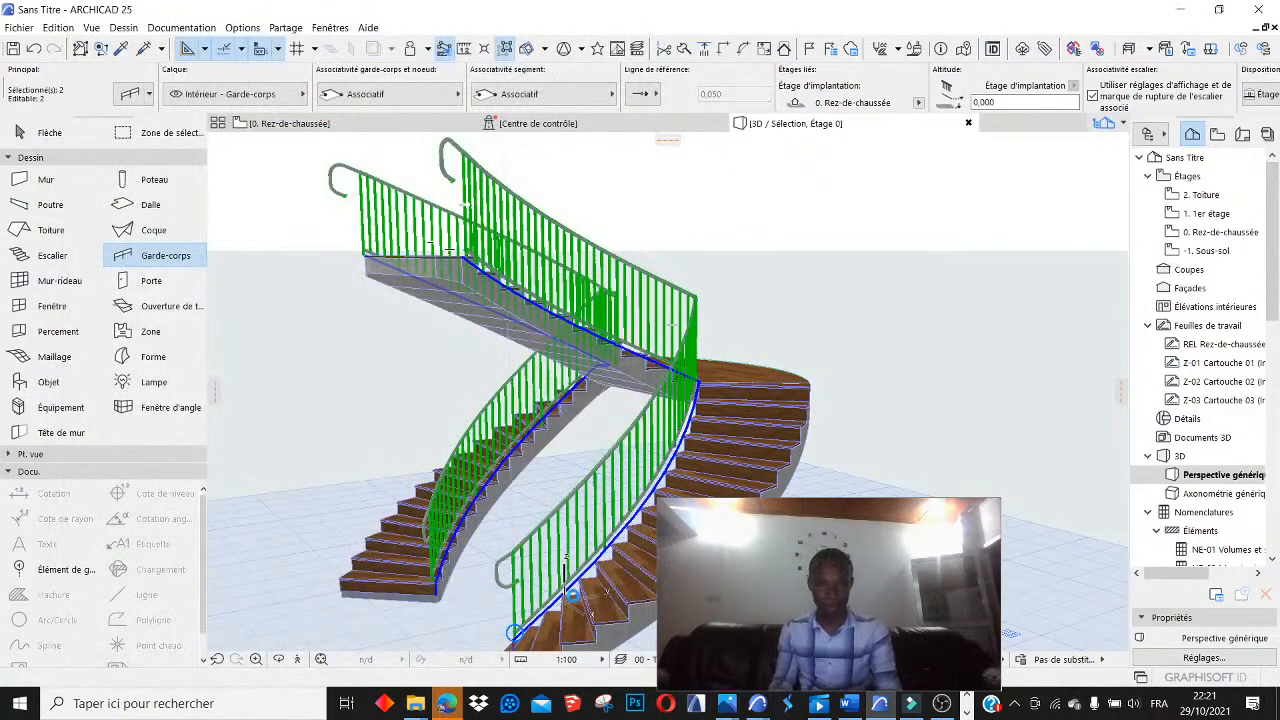
scroll(618, 383, down, 2)
scroll(616, 381, down, 1)
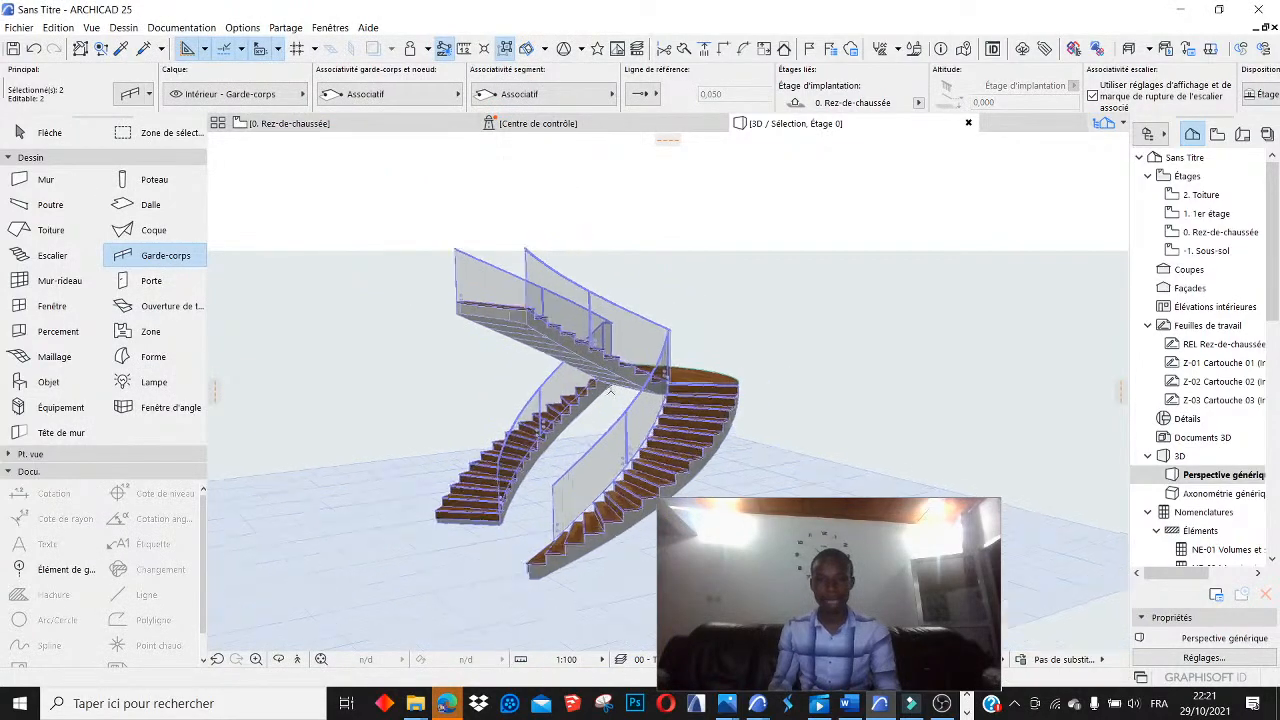
scroll(616, 381, up, 3)
scroll(616, 381, down, 1)
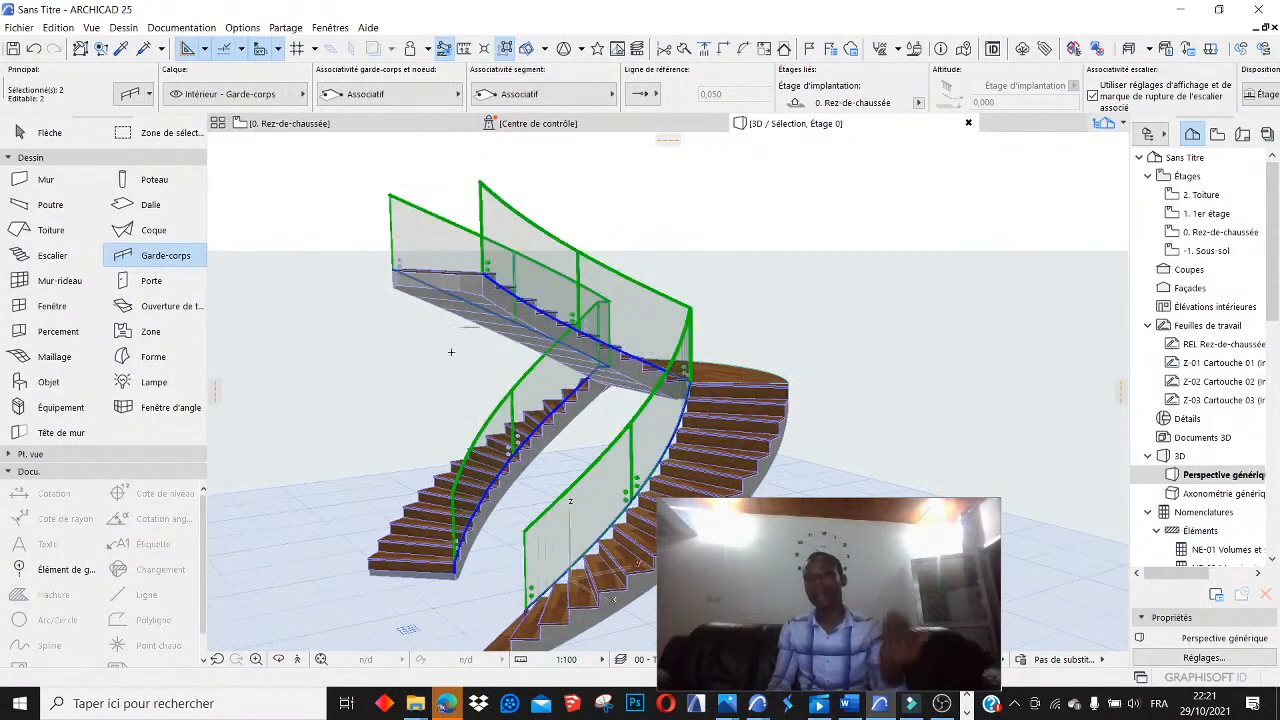
key(Escape)
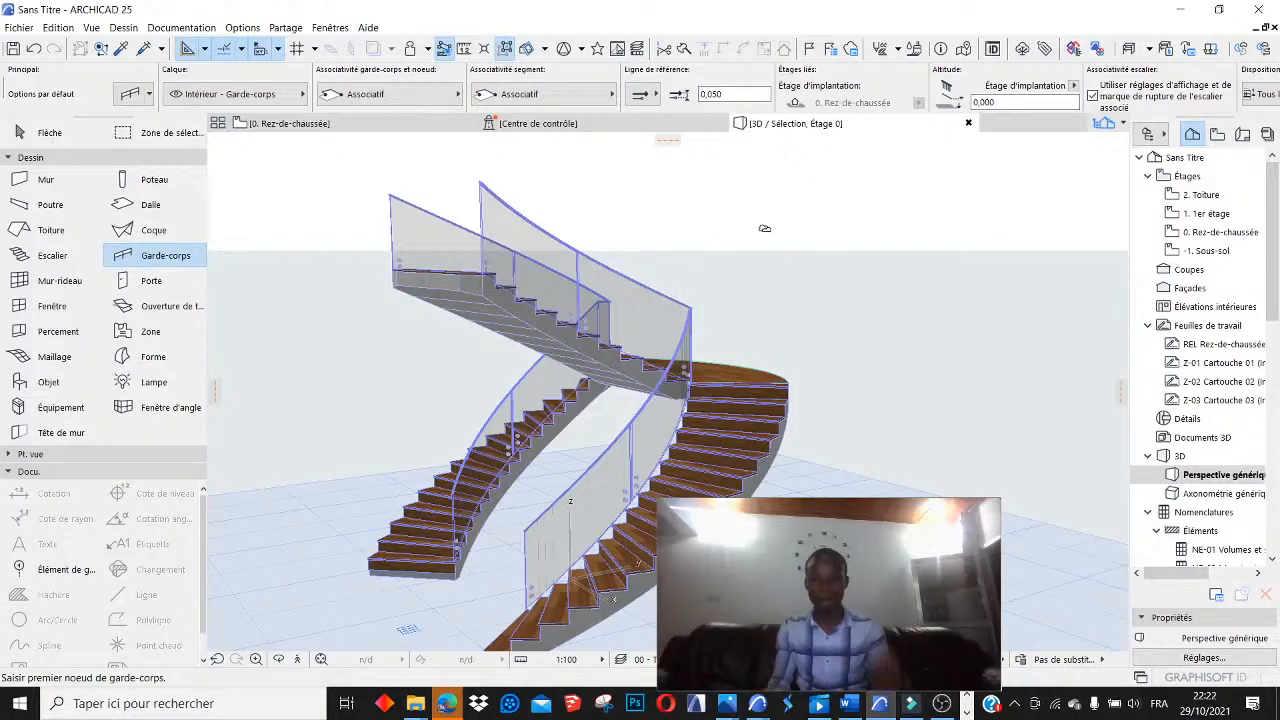
Export the 3D view as a SketchUp 2016 file, replacing ESCALIER PERSONNALIER AVEC ARCHICAD 25.skp on drive D
click(22, 28)
click(87, 151)
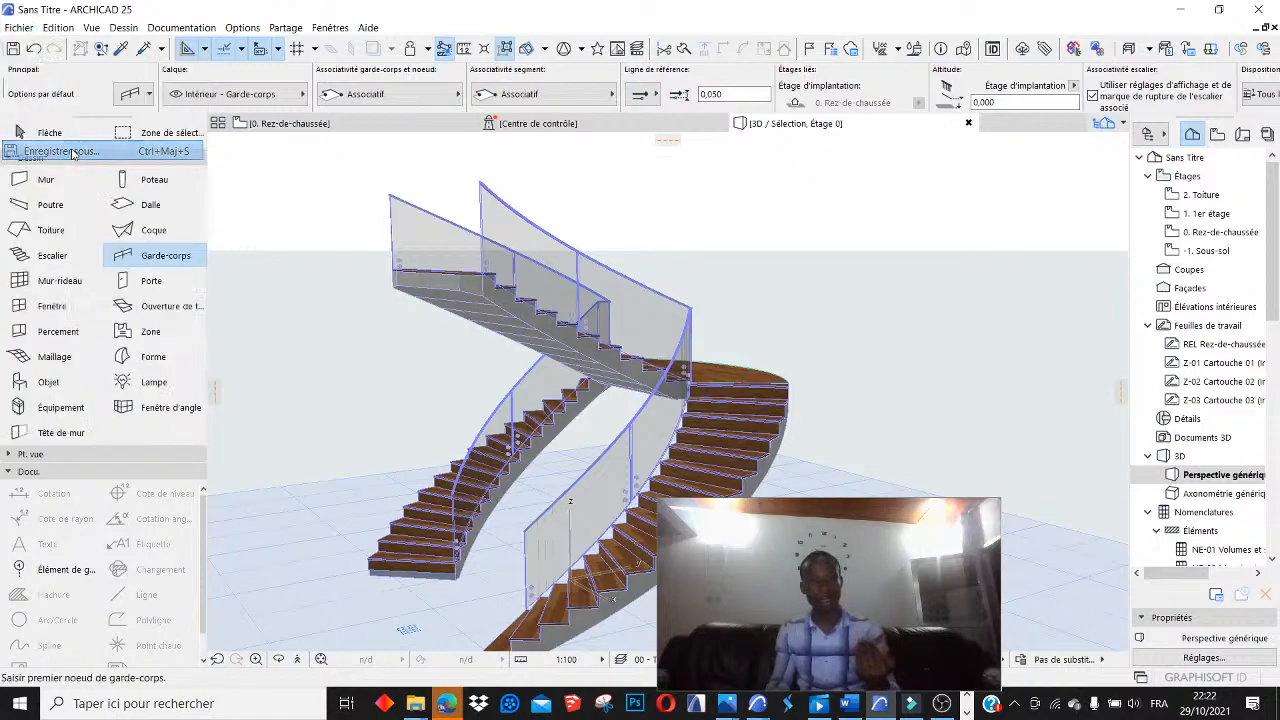
scroll(498, 268, down, 3)
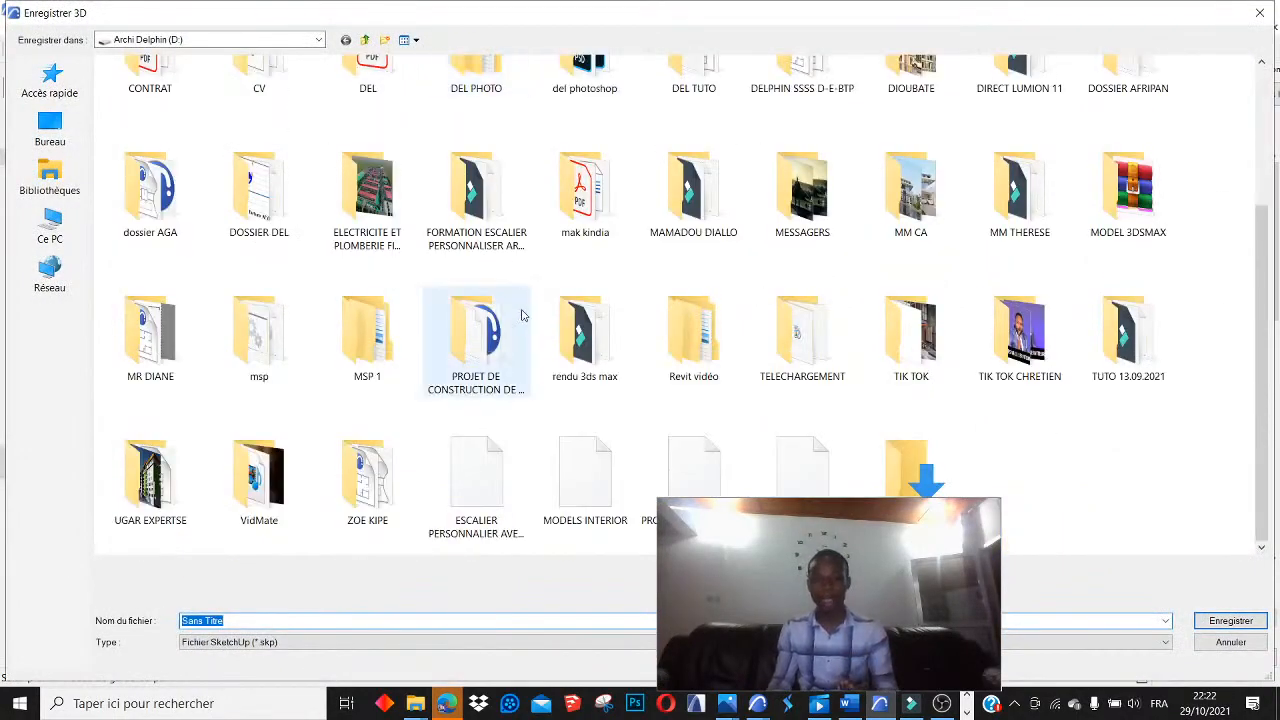
click(495, 480)
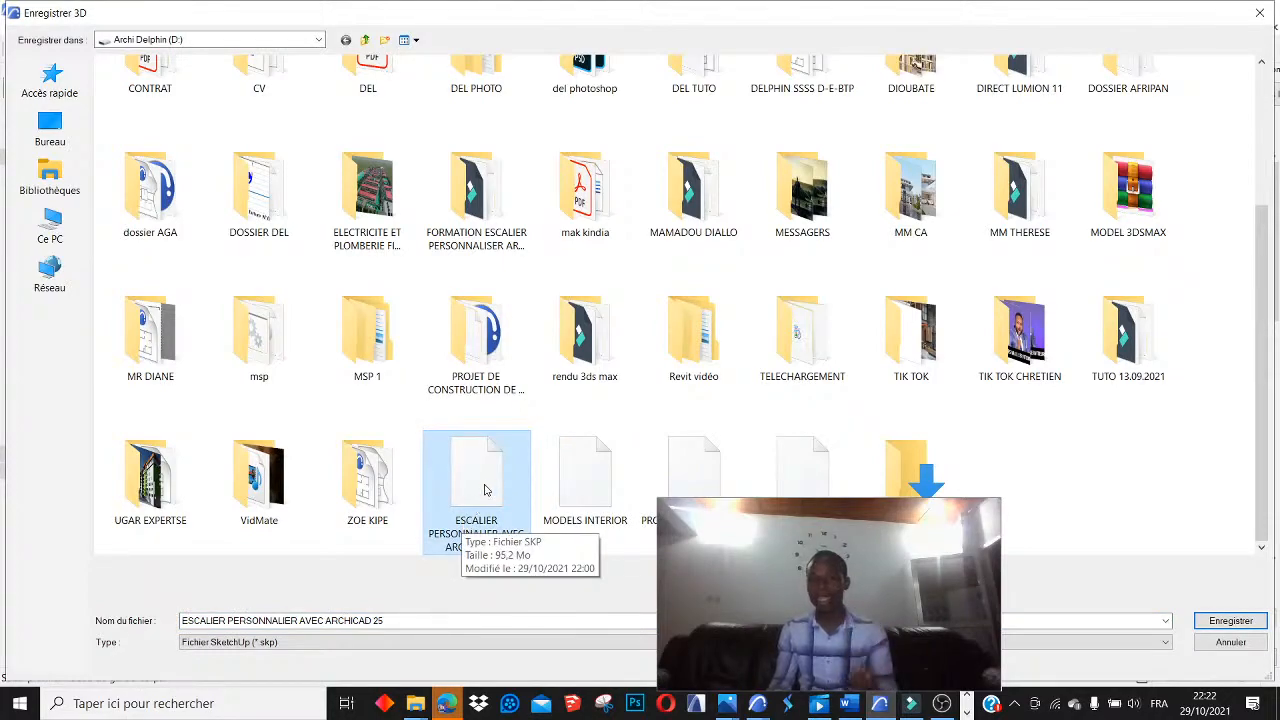
click(1258, 625)
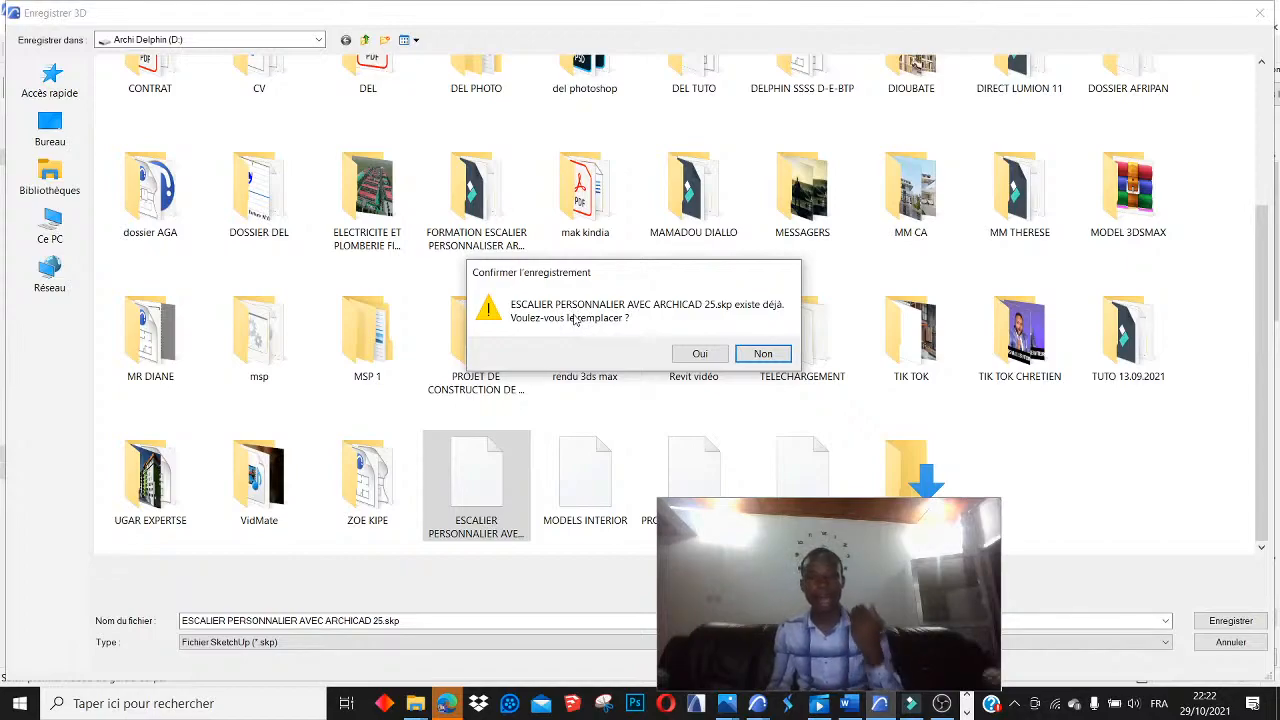
click(700, 354)
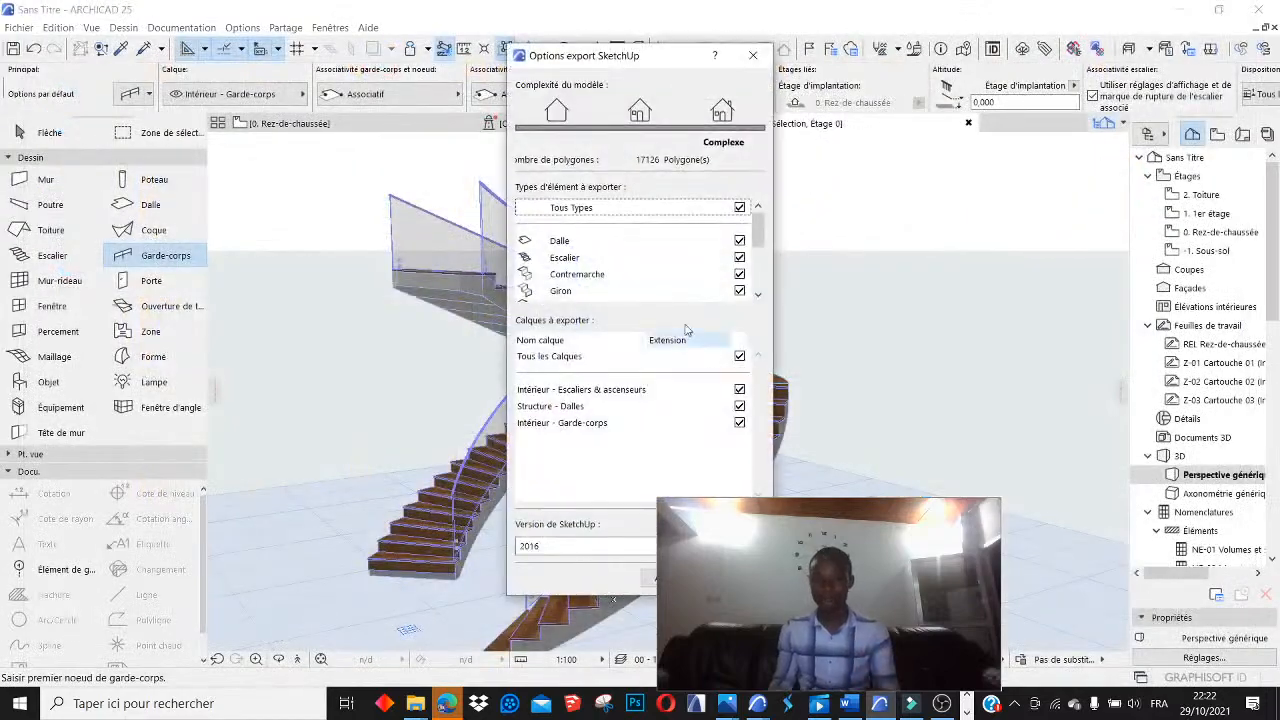
drag(603, 66, 413, 76)
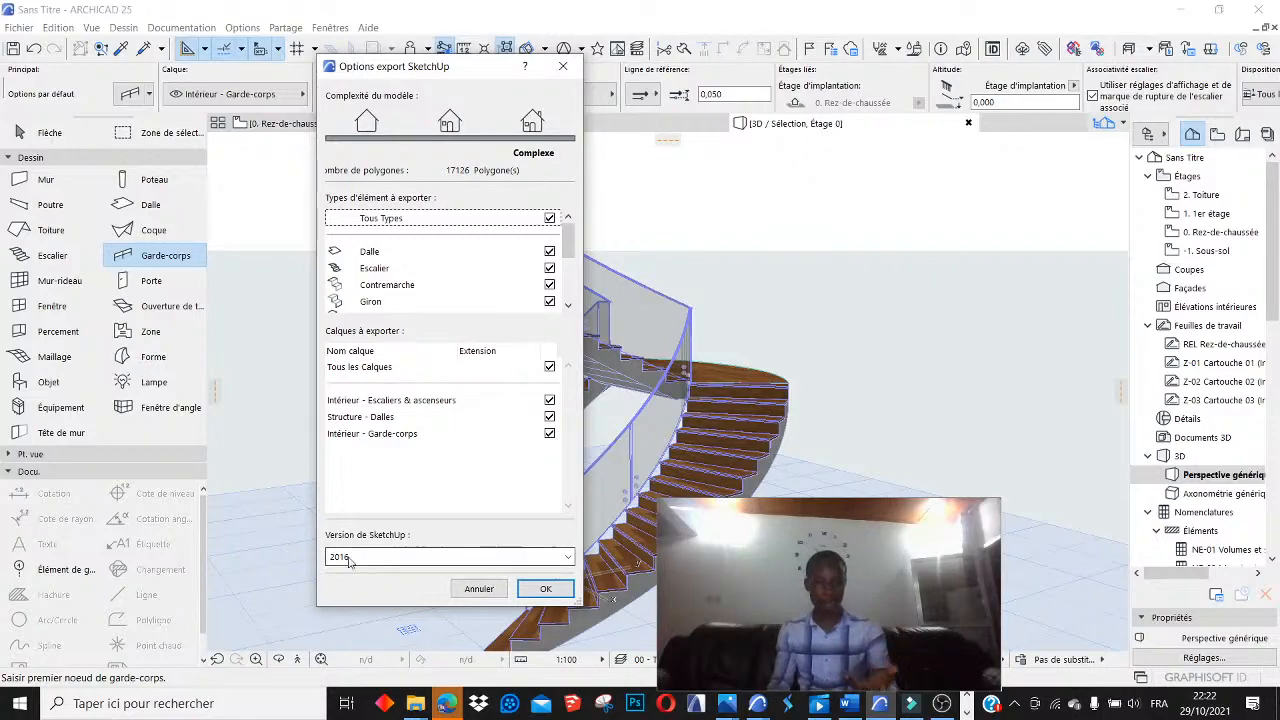
click(542, 590)
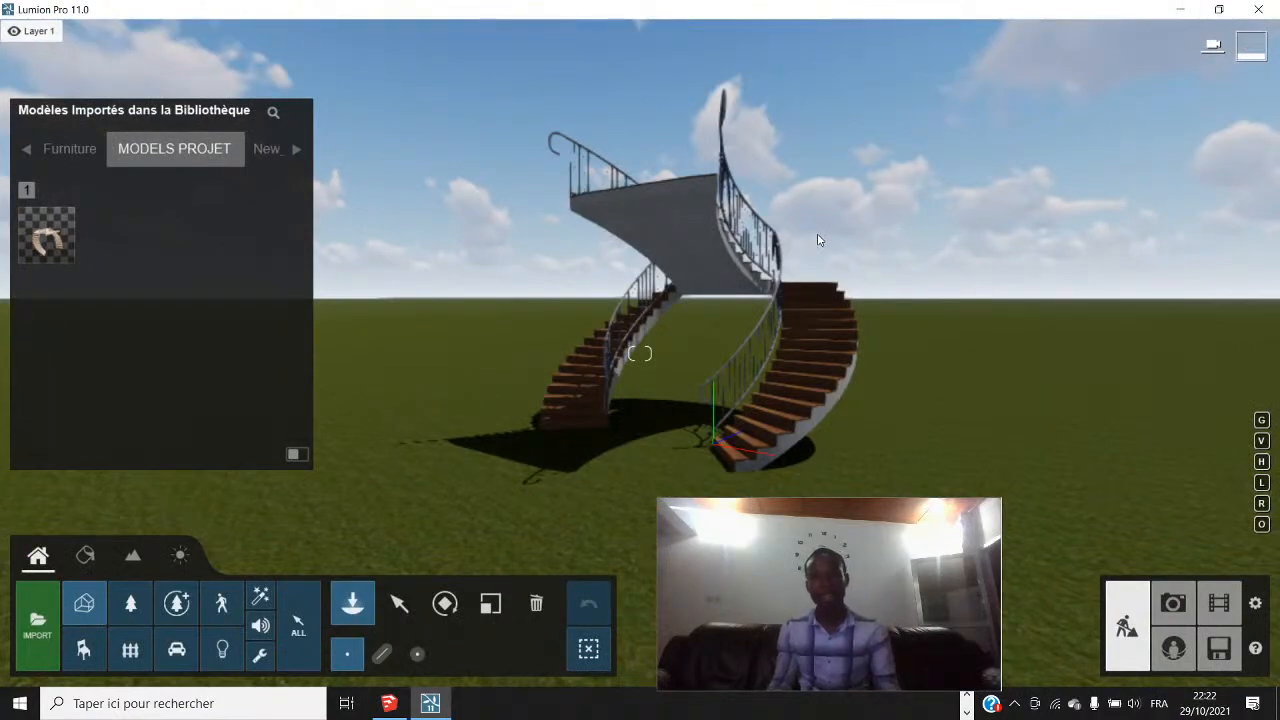
Switch back to Lumion, select the placed staircase and update its model from the re-exported file
click(397, 603)
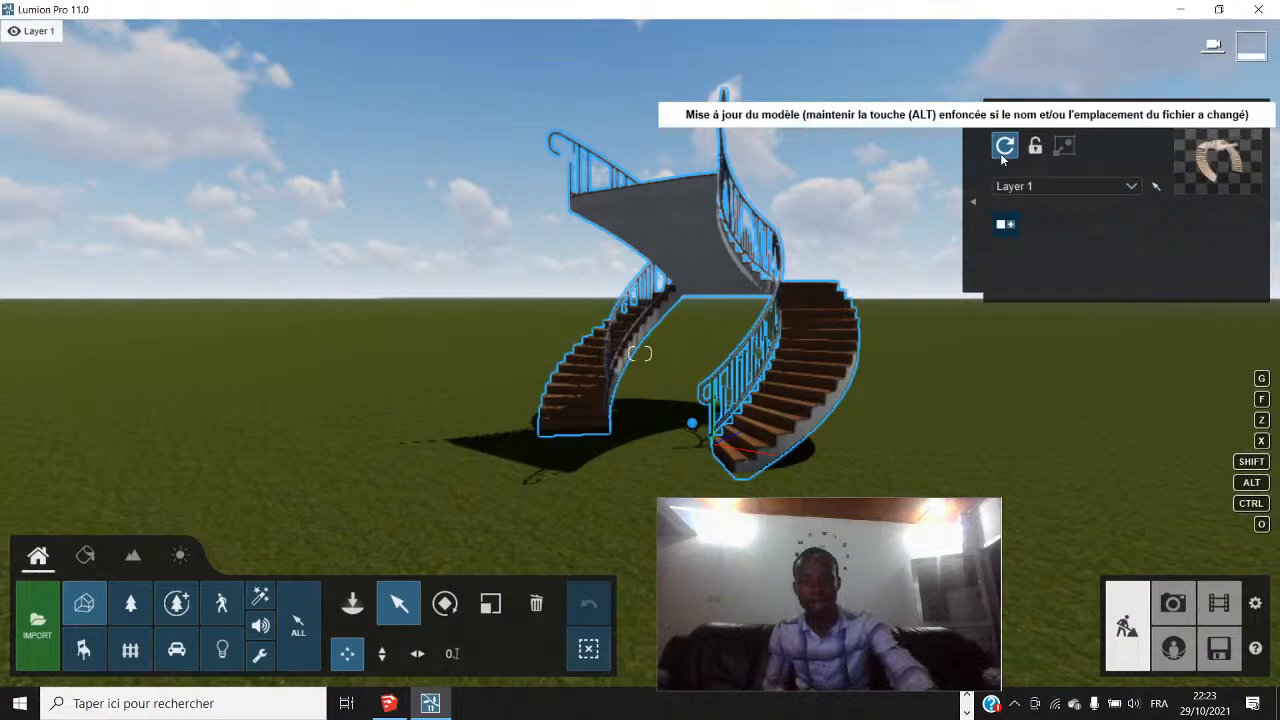
key(alt)
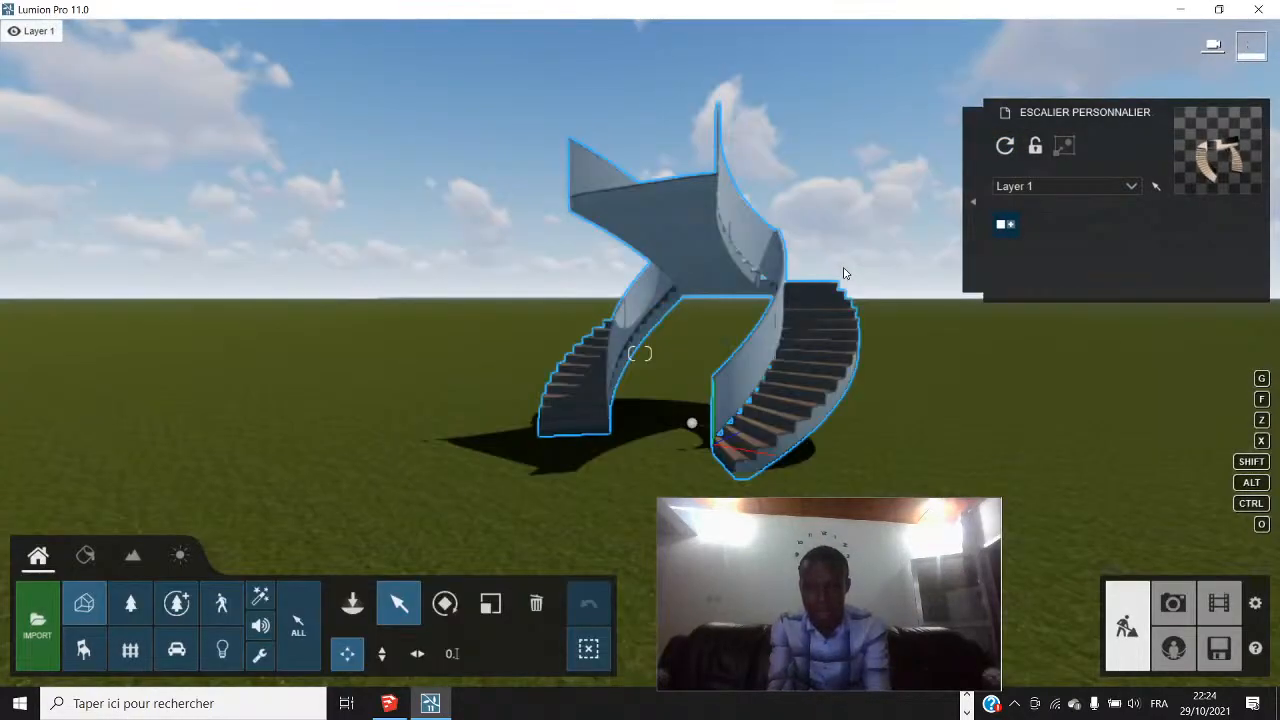
Examine the updated staircase and its glass railings up close and from several angles
scroll(805, 320, up, 5)
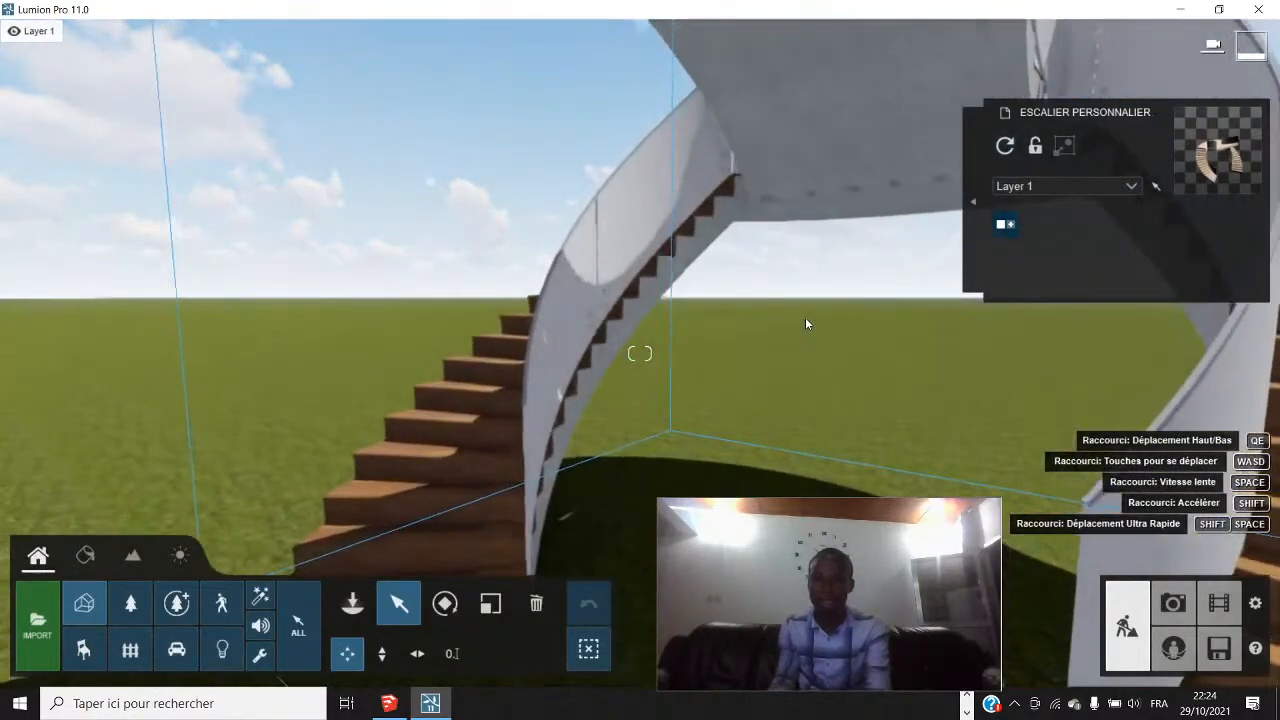
scroll(805, 318, down, 5)
scroll(808, 319, up, 5)
scroll(808, 316, down, 5)
right_drag(813, 306, 930, 296)
right_drag(777, 325, 812, 325)
scroll(777, 325, down, 3)
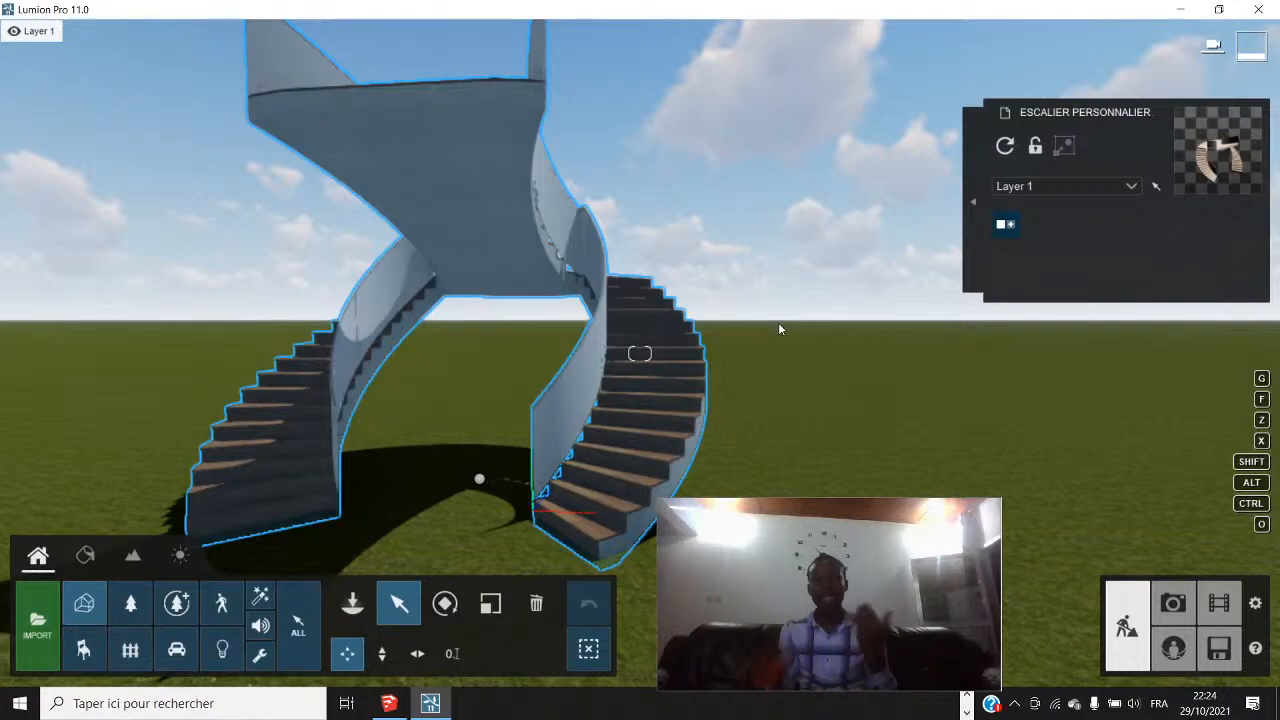
scroll(778, 324, down, 3)
scroll(604, 349, up, 1)
scroll(604, 353, up, 2)
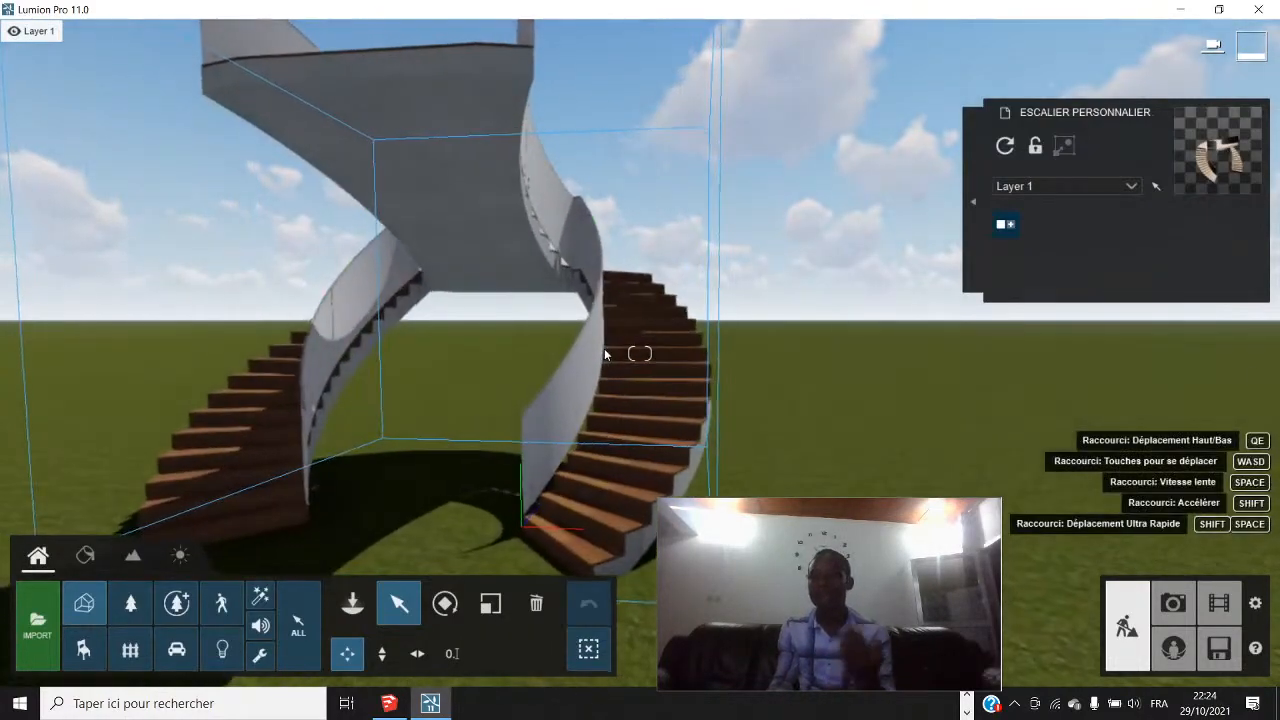
With the placed staircase selected, start re-importing its model from a new file and show the contents of drive D
click(604, 353)
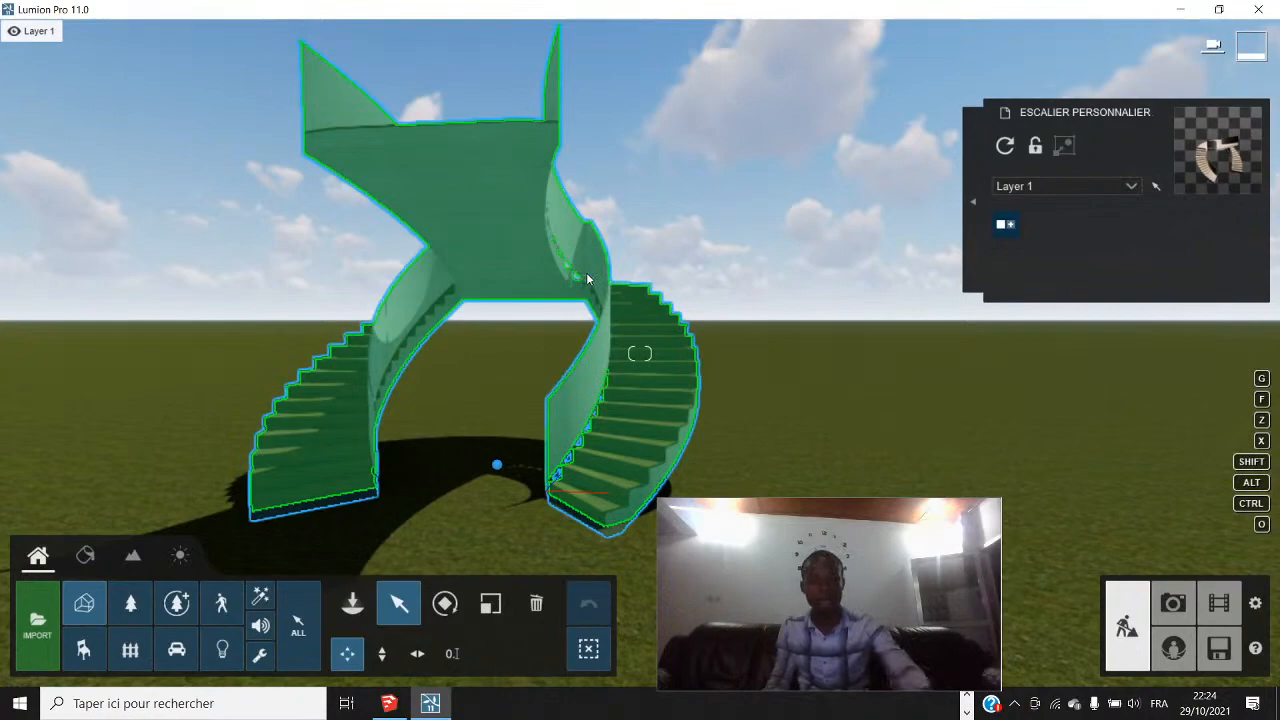
click(1005, 146)
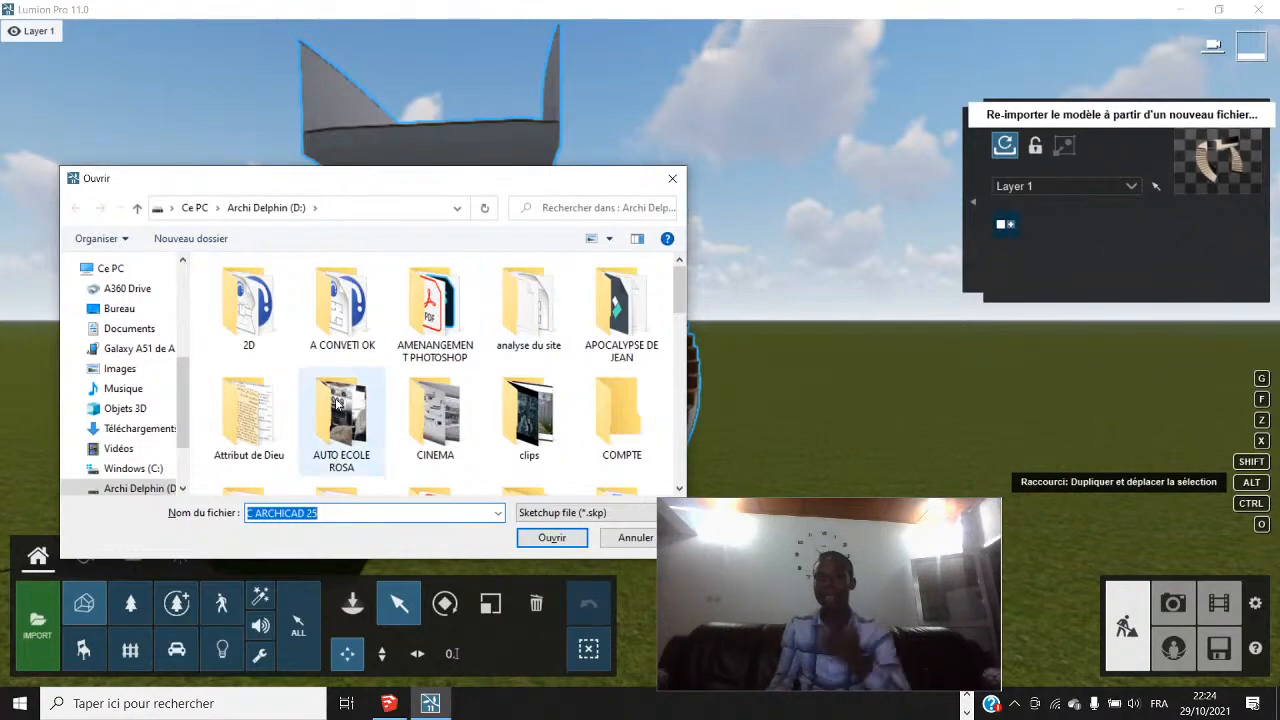
click(149, 489)
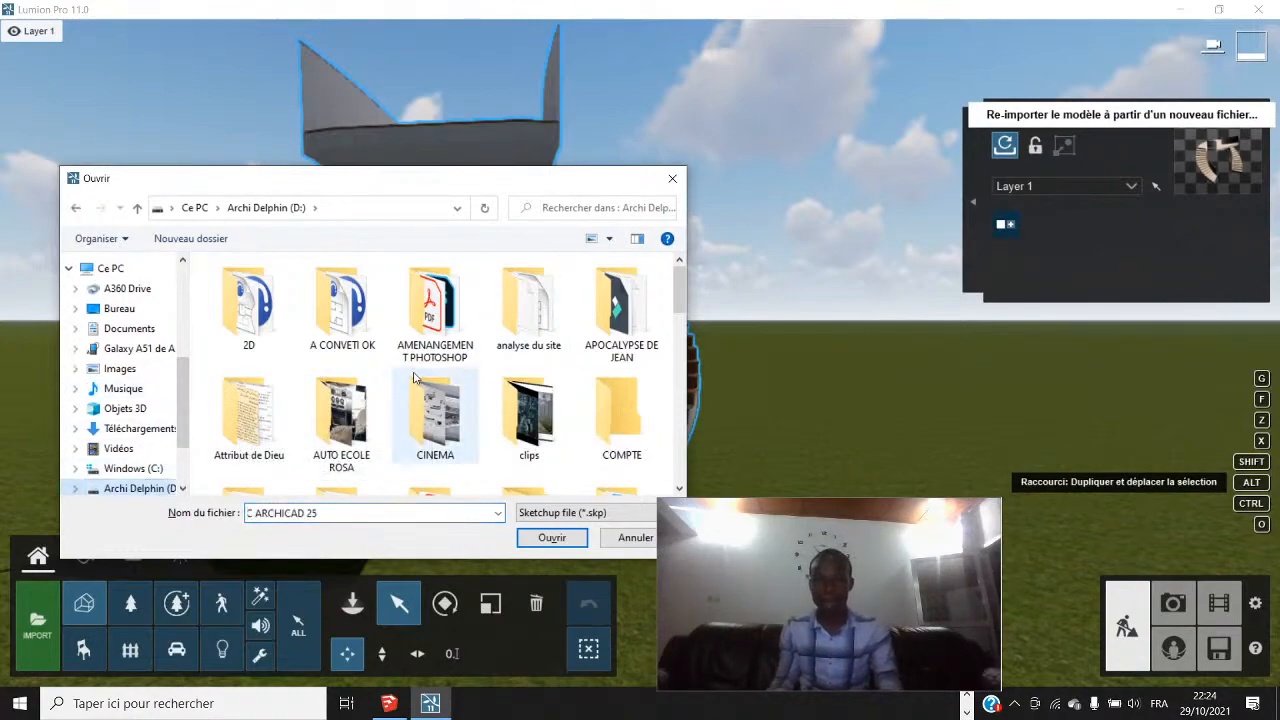
Look through the folders on drive D for a replacement SketchUp model and open the DOSSIER DEL folder
scroll(418, 375, down, 5)
scroll(513, 350, down, 1)
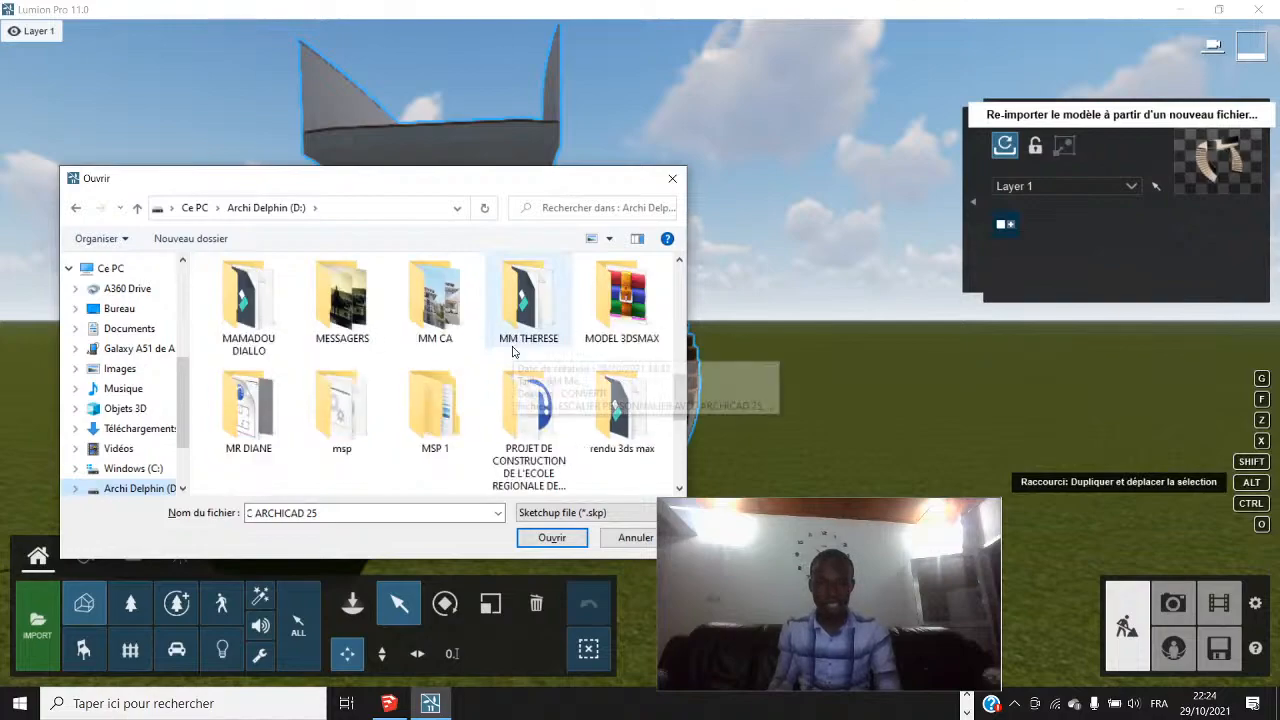
scroll(513, 350, down, 1)
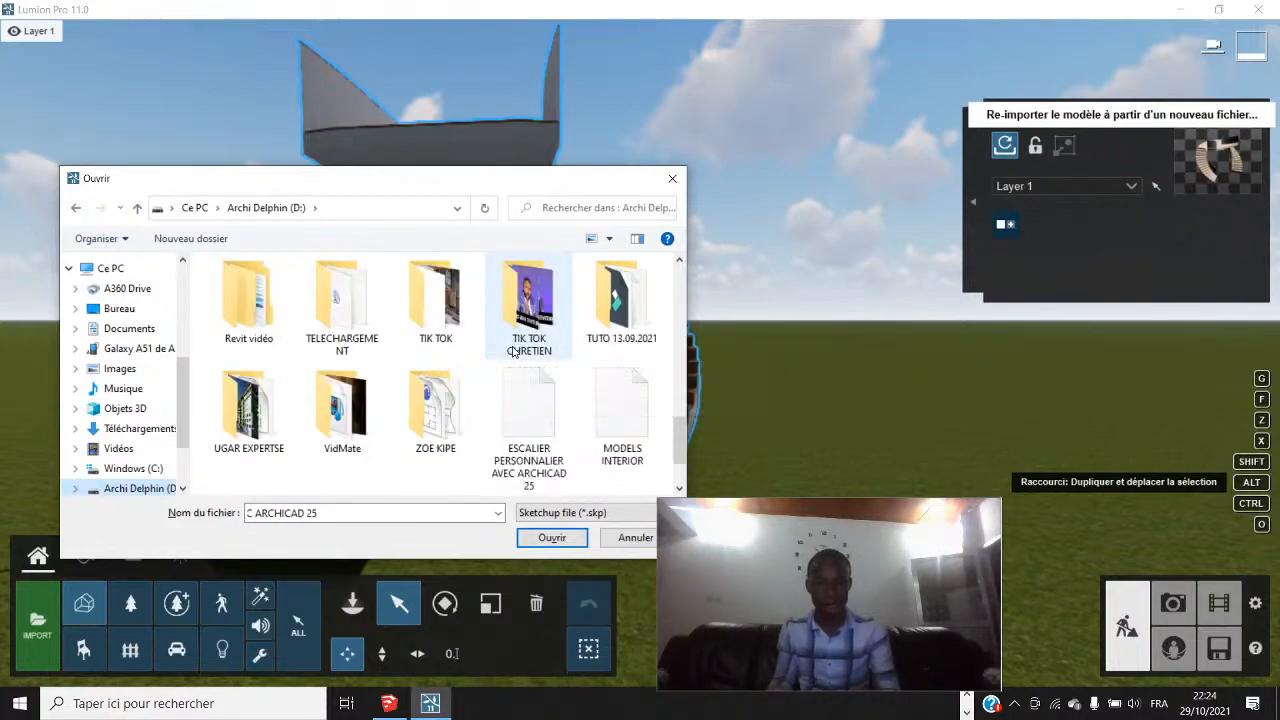
scroll(513, 350, down, 1)
scroll(513, 350, up, 1)
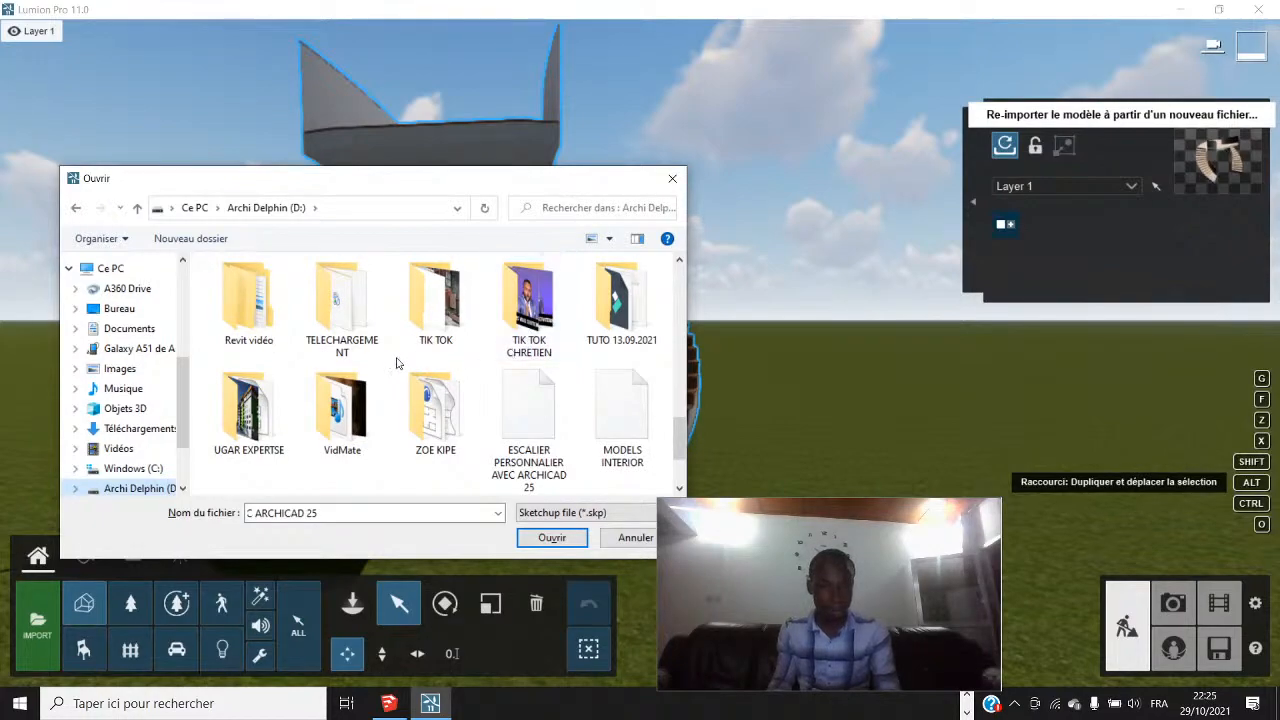
scroll(398, 362, up, 2)
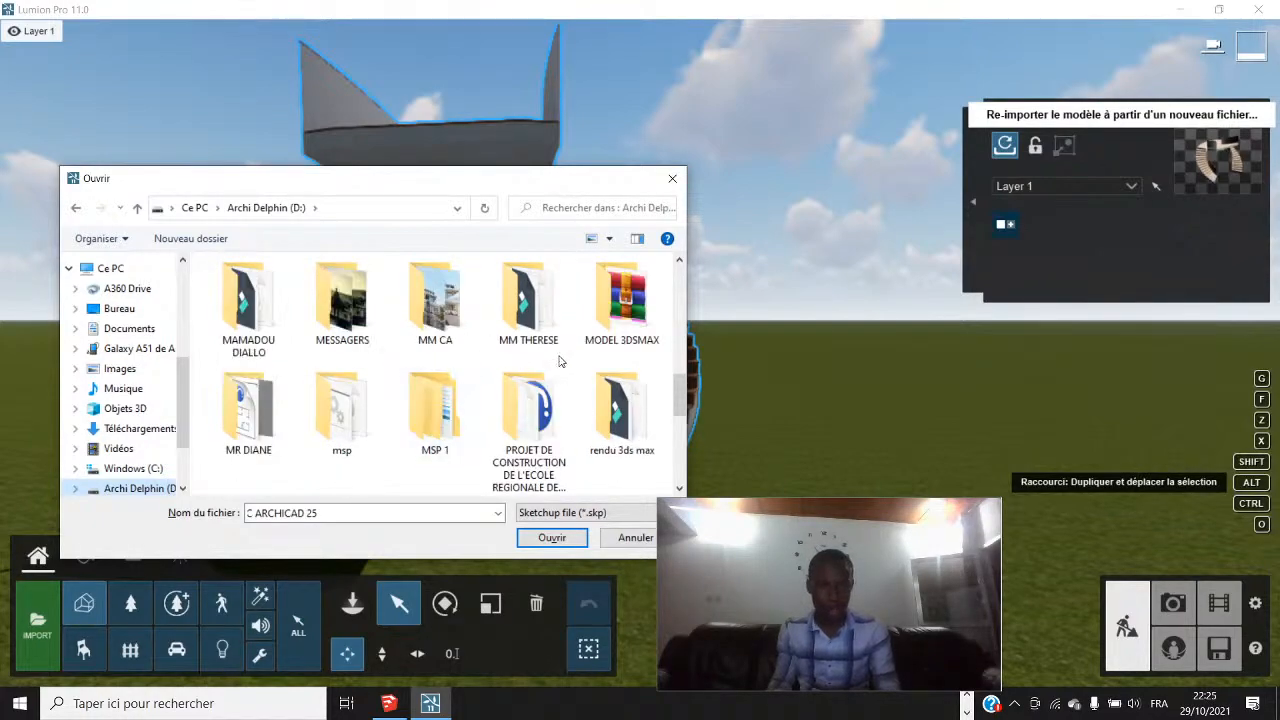
scroll(558, 360, up, 2)
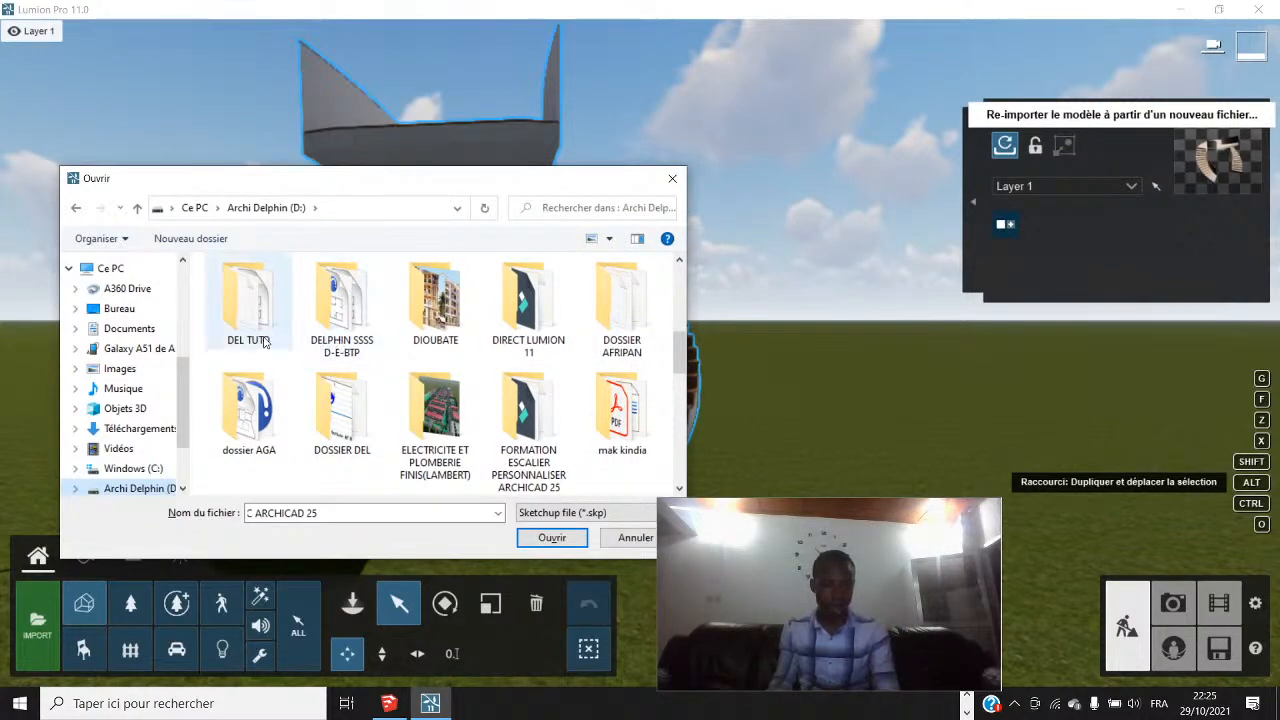
scroll(400, 385, up, 1)
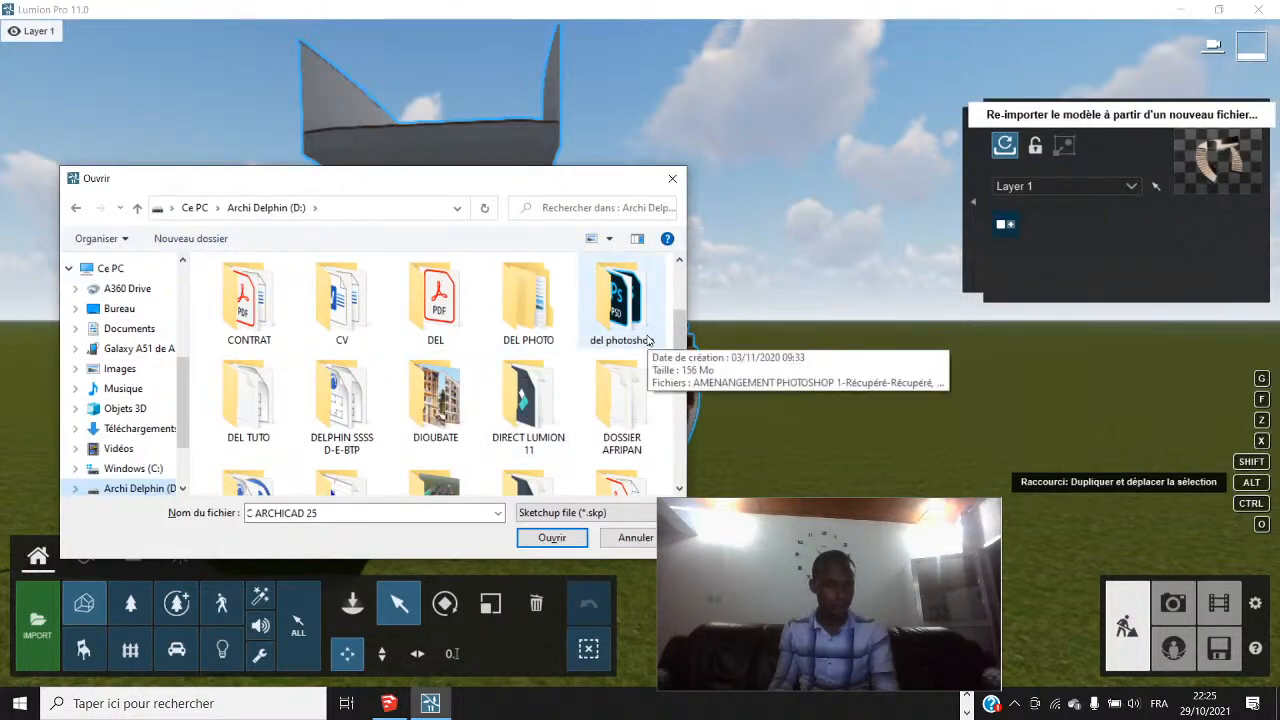
scroll(640, 345, up, 1)
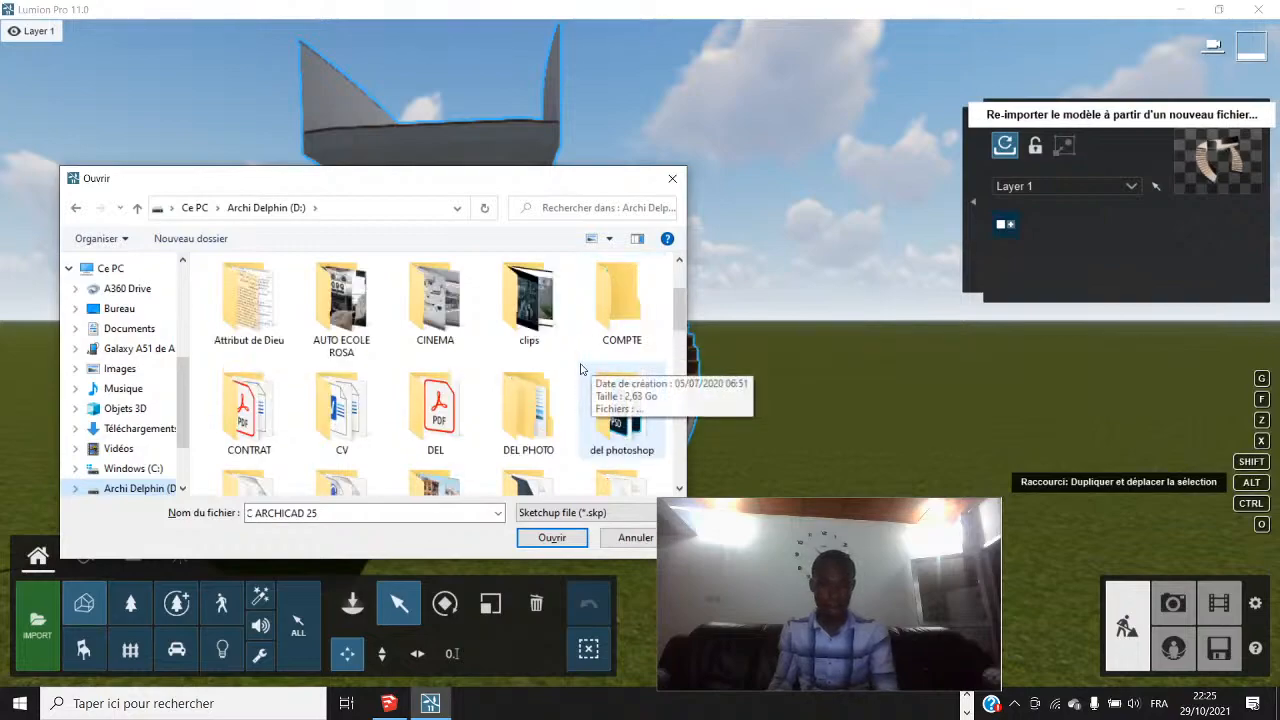
scroll(585, 365, down, 3)
scroll(581, 368, up, 1)
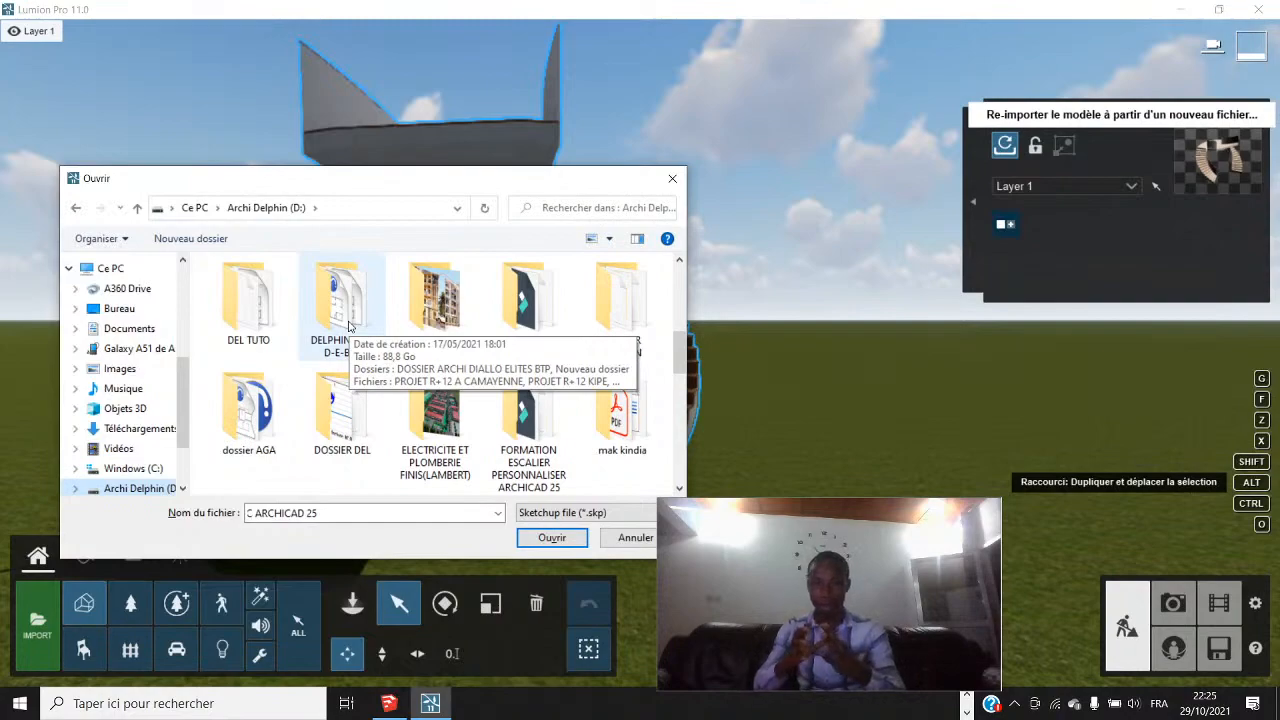
click(362, 419)
double_click(362, 419)
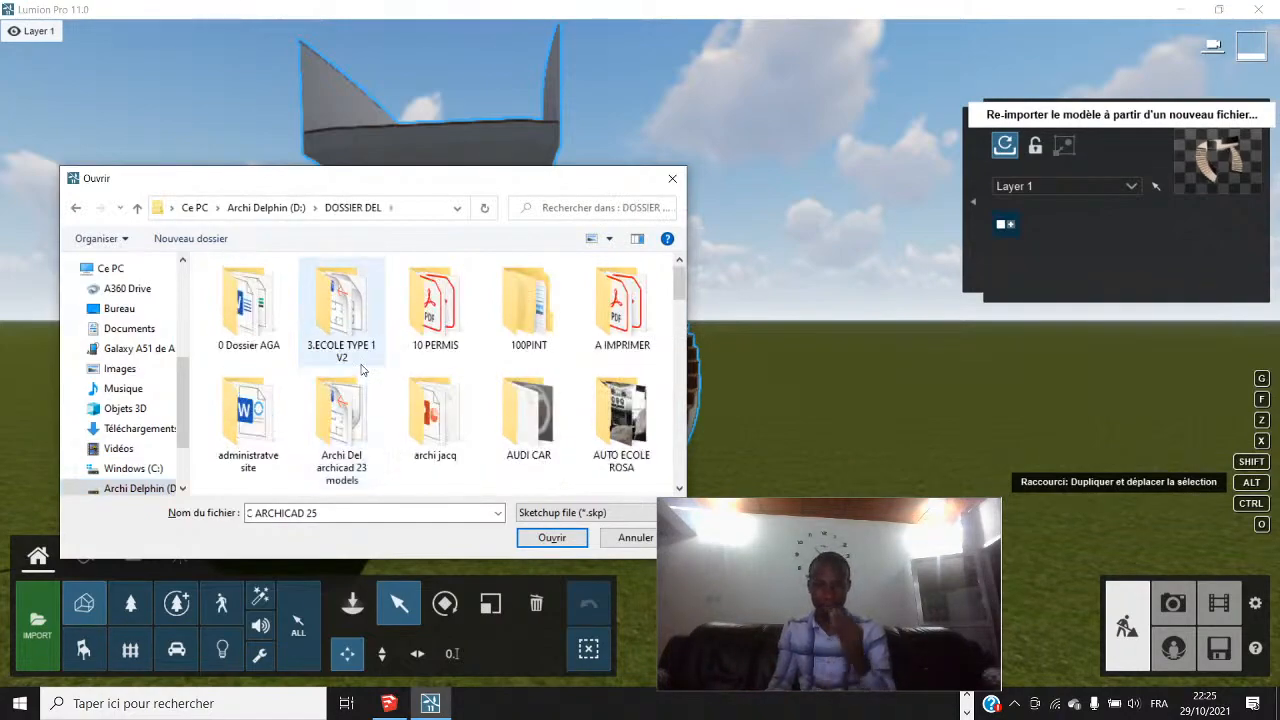
Search the DOSSIER DEL folder for the model library and open its BIBLIO VRAY subfolder
scroll(363, 370, down, 1)
scroll(362, 370, up, 1)
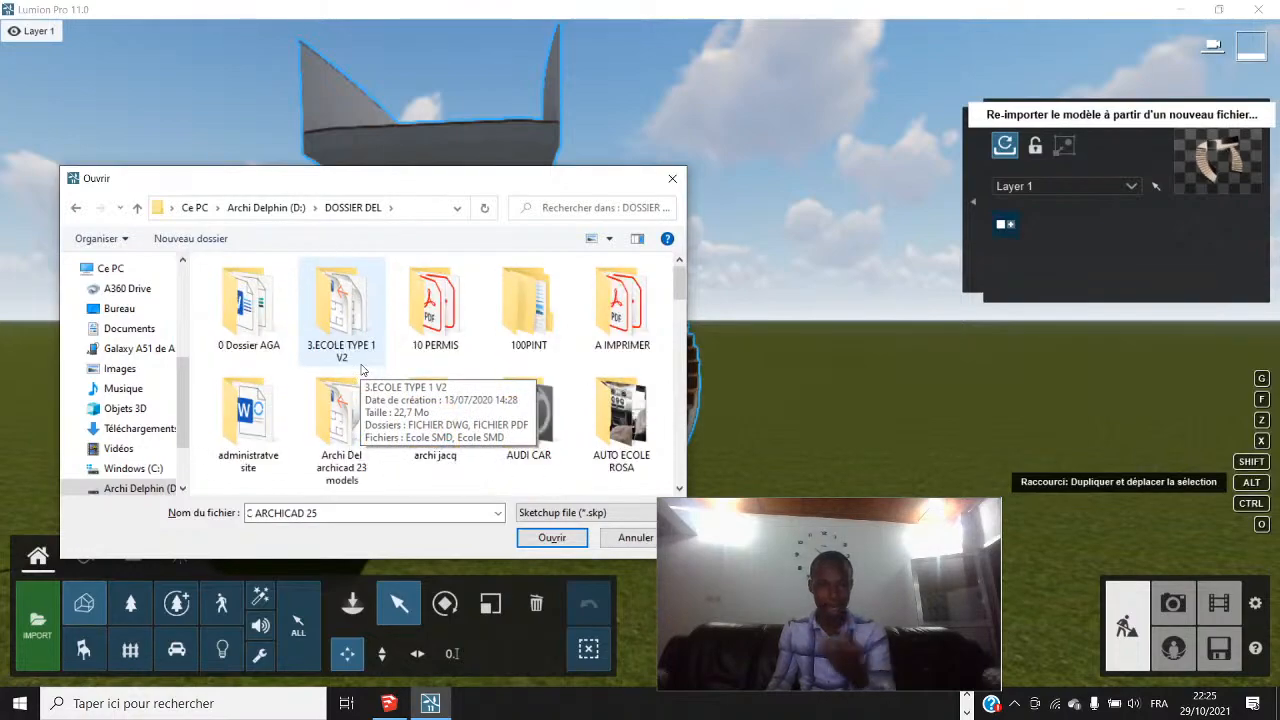
scroll(362, 370, down, 1)
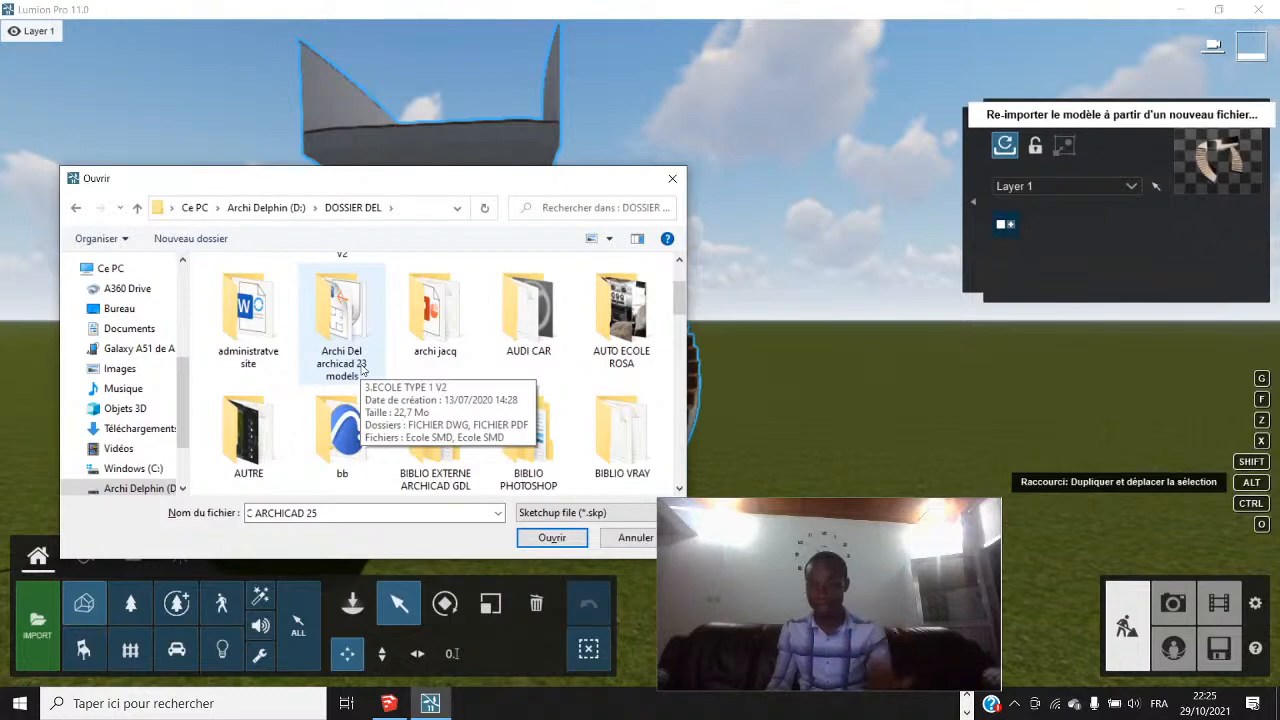
scroll(362, 370, down, 2)
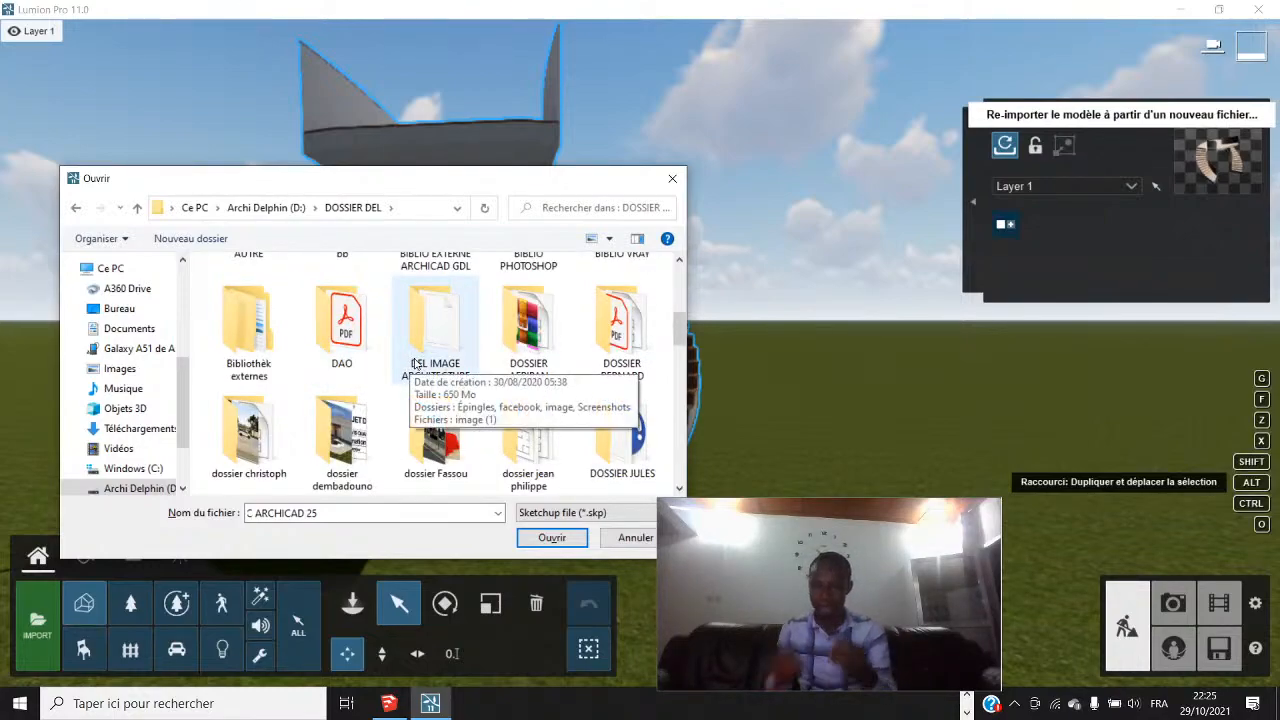
scroll(437, 362, down, 1)
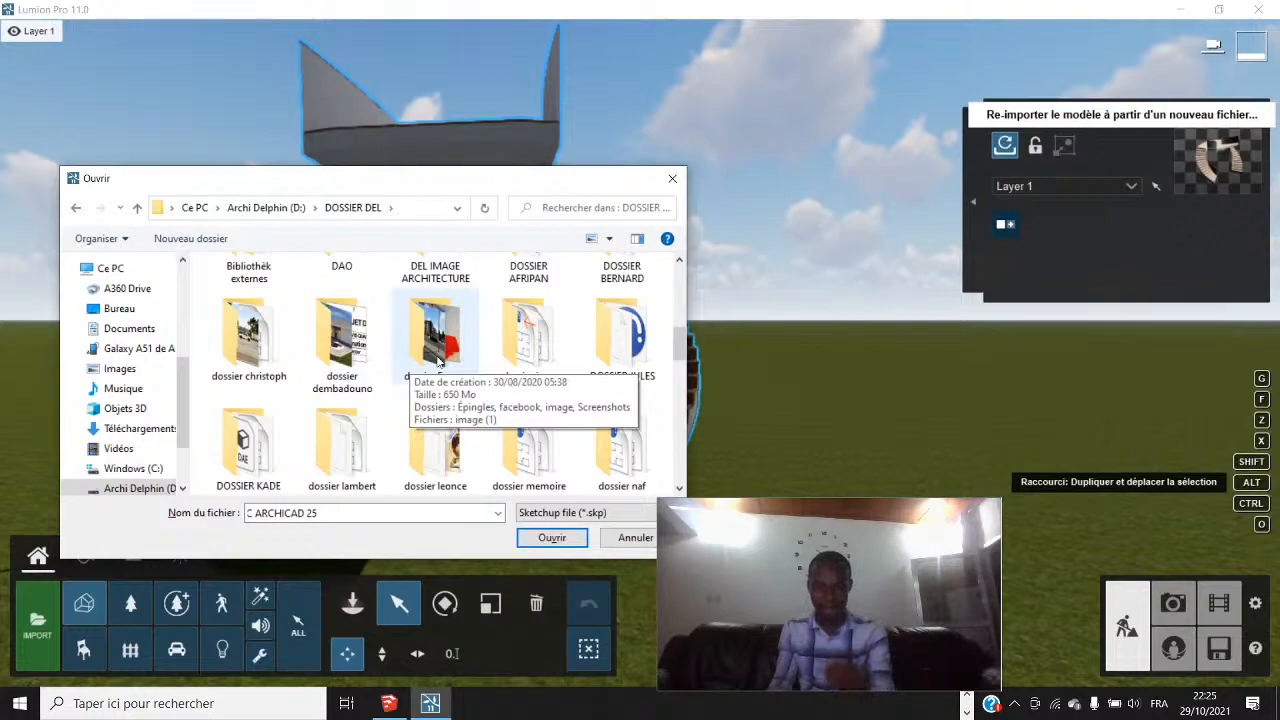
scroll(437, 362, down, 2)
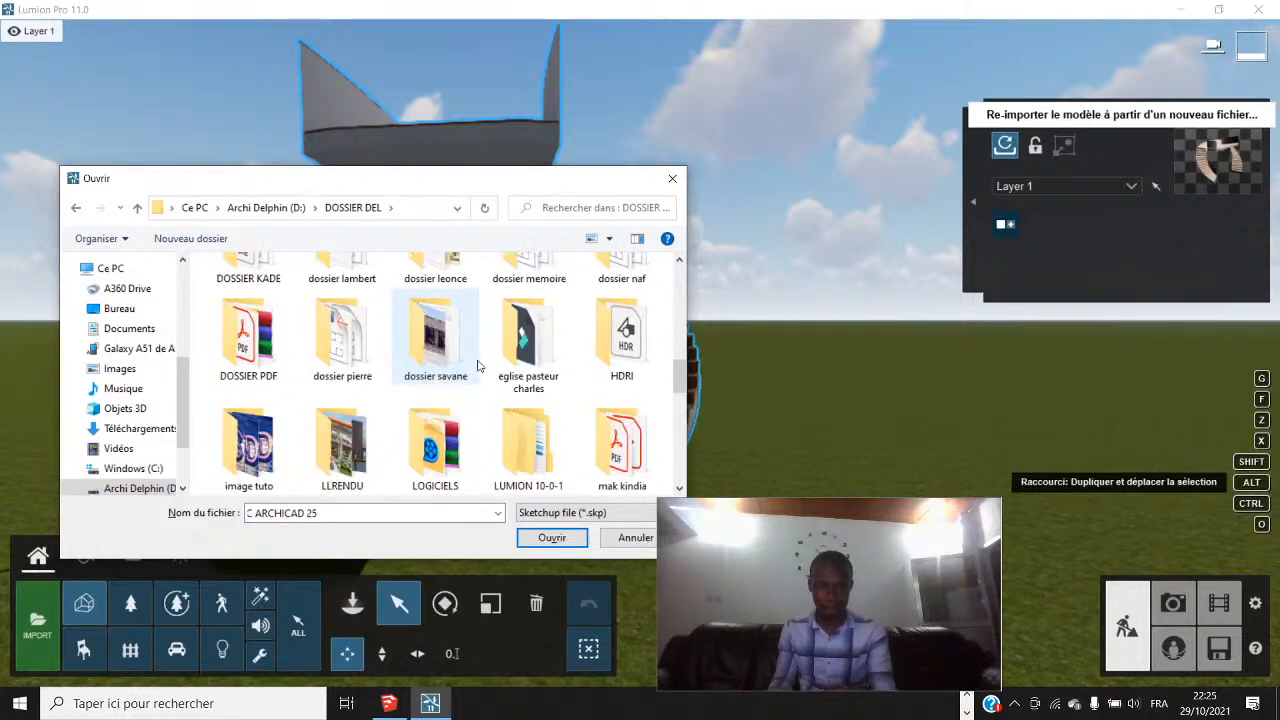
scroll(478, 366, up, 8)
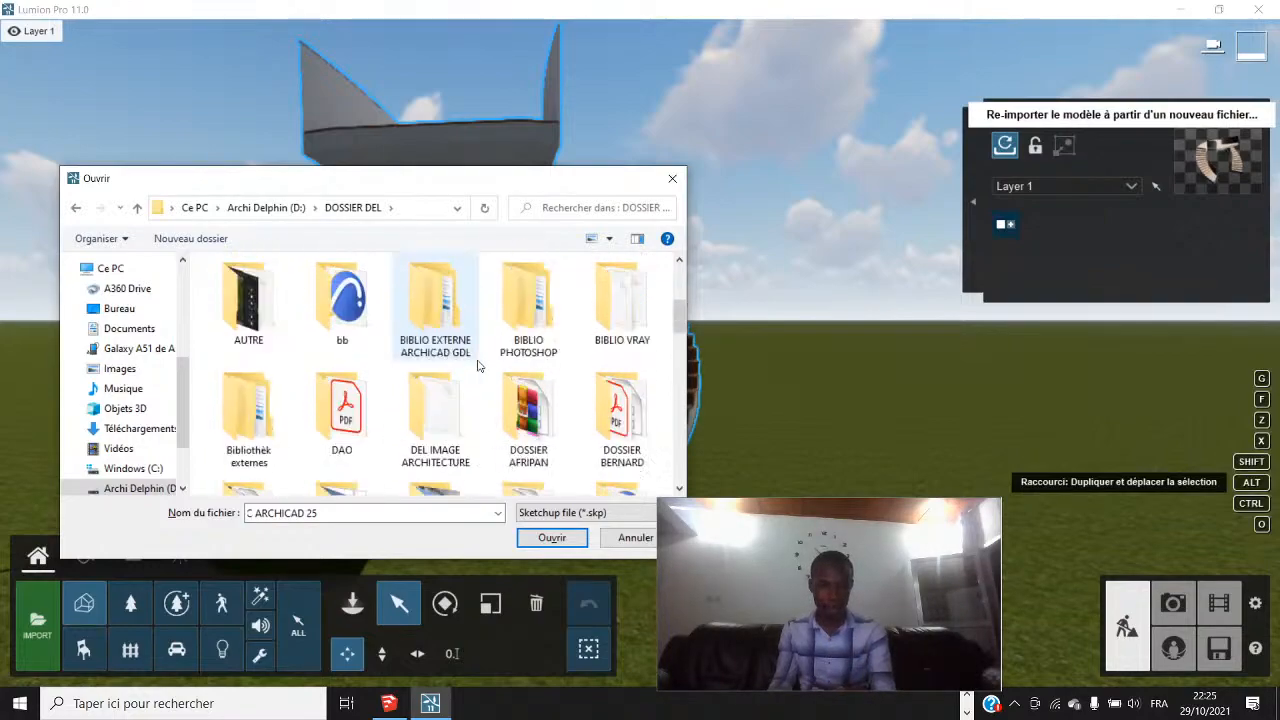
scroll(478, 366, down, 1)
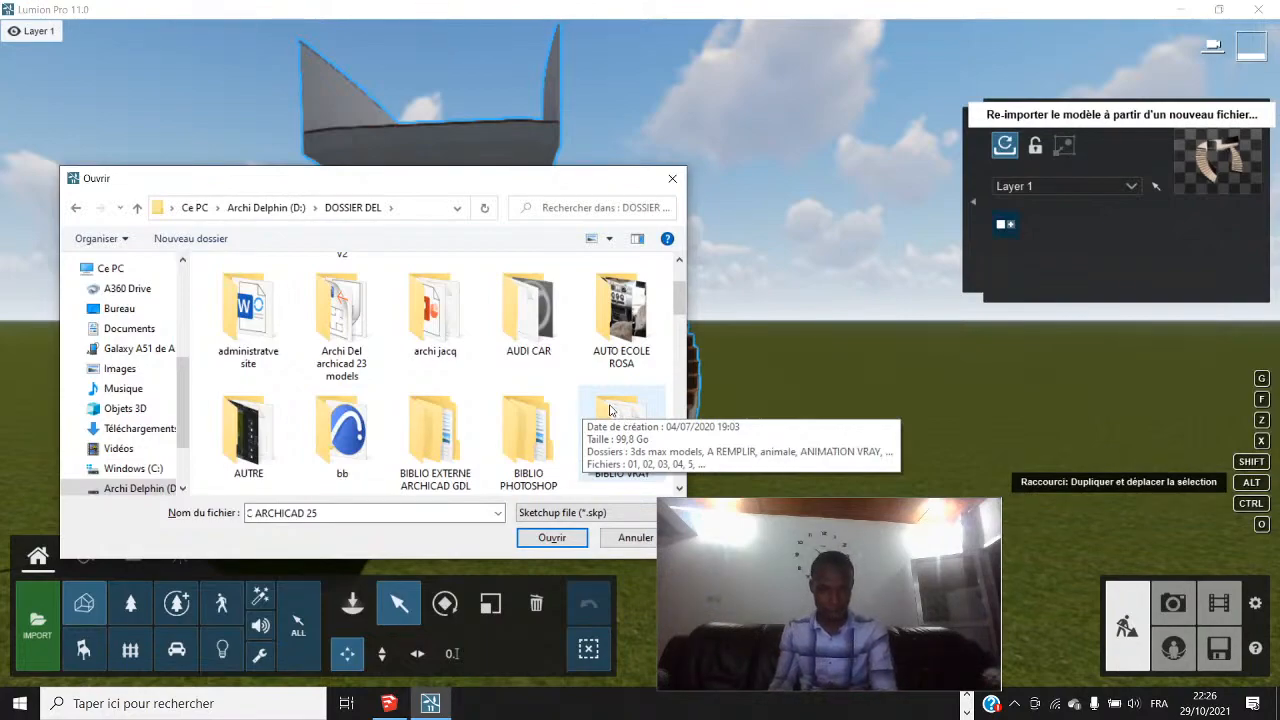
scroll(612, 410, down, 1)
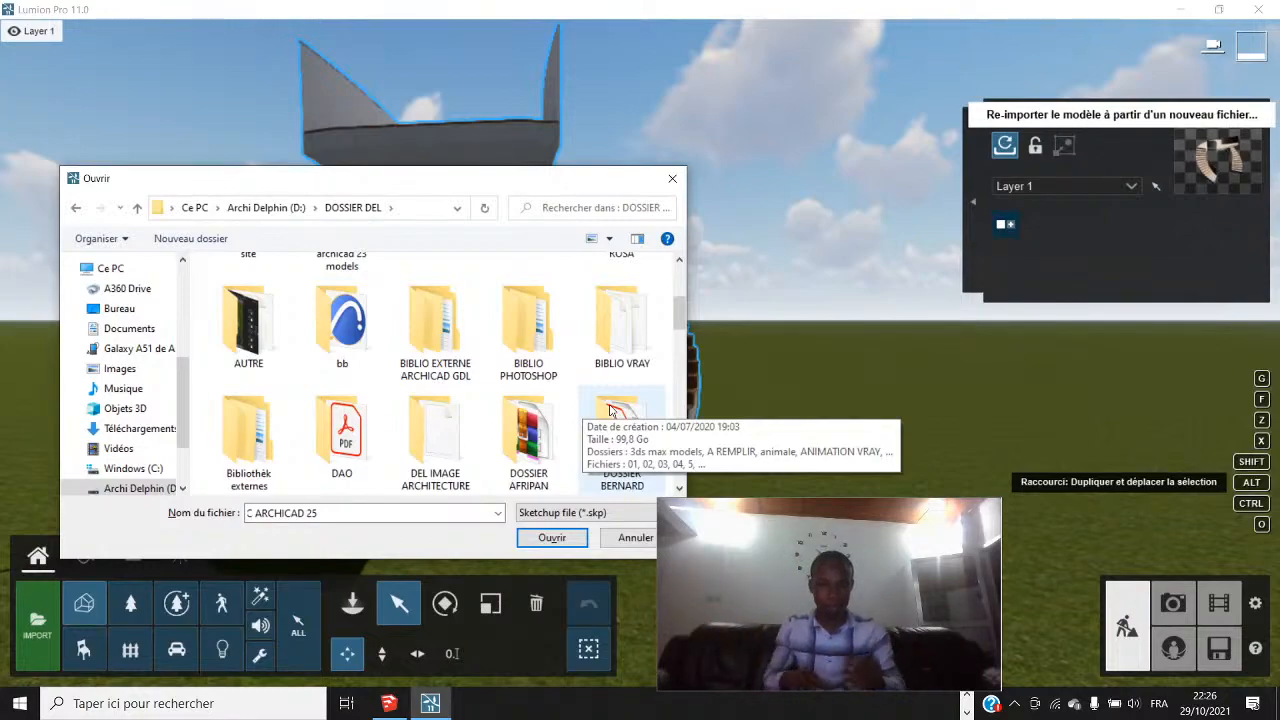
scroll(490, 400, down, 2)
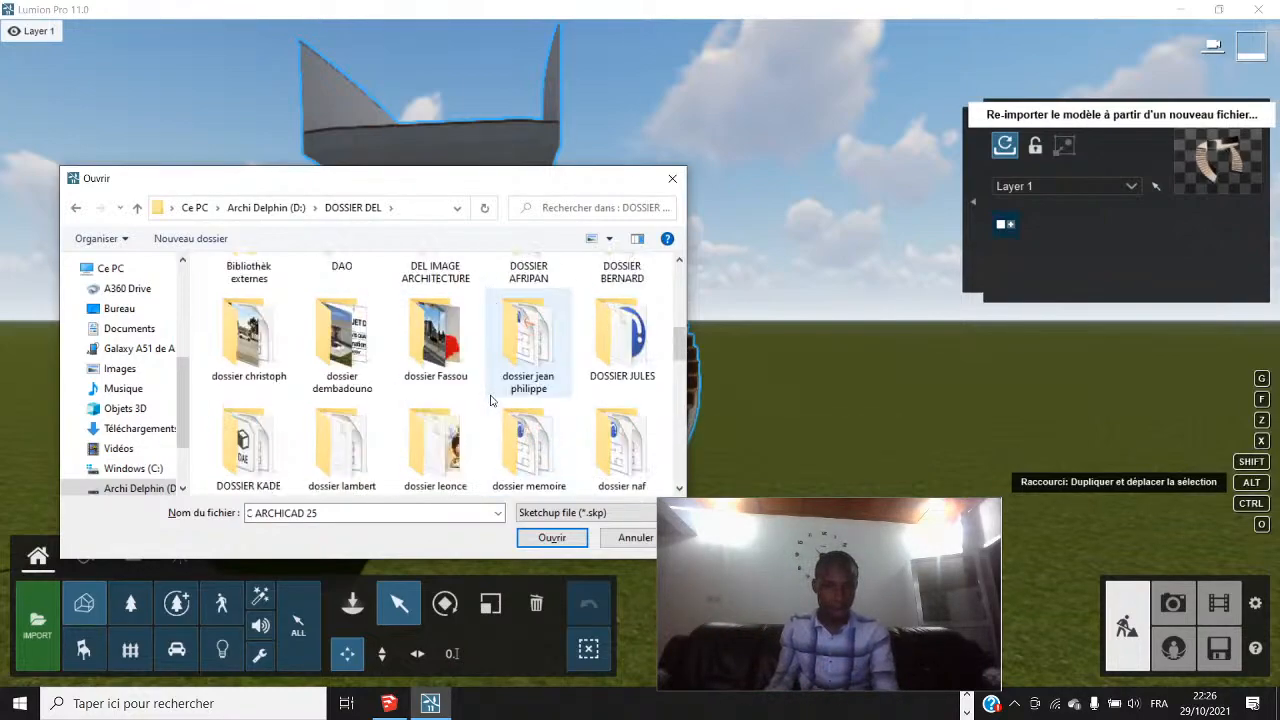
scroll(490, 400, down, 1)
scroll(490, 400, up, 5)
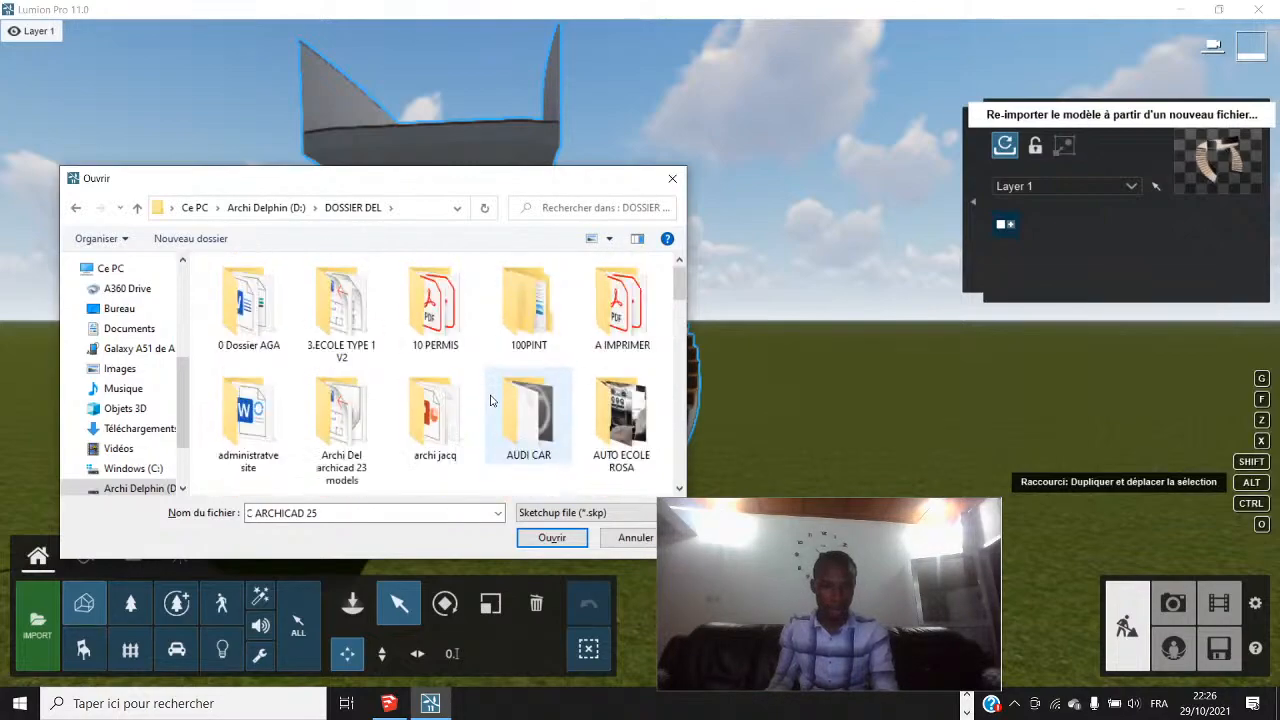
scroll(490, 400, down, 2)
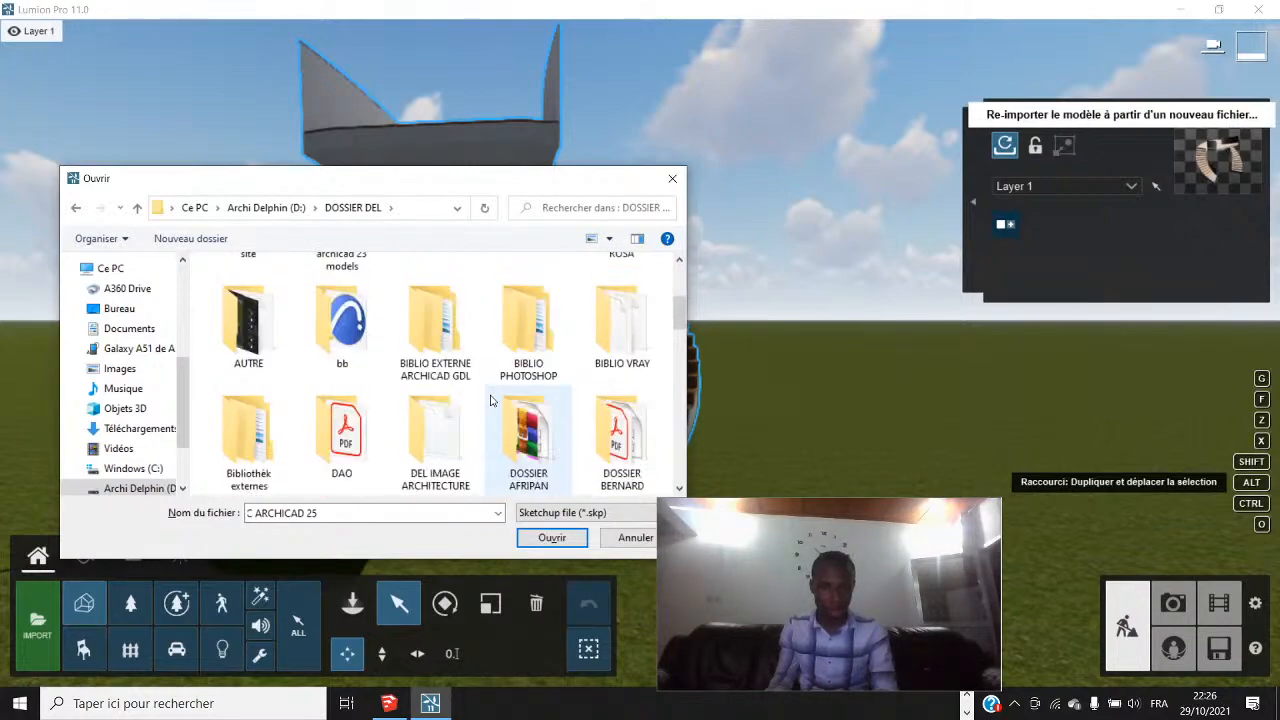
double_click(605, 345)
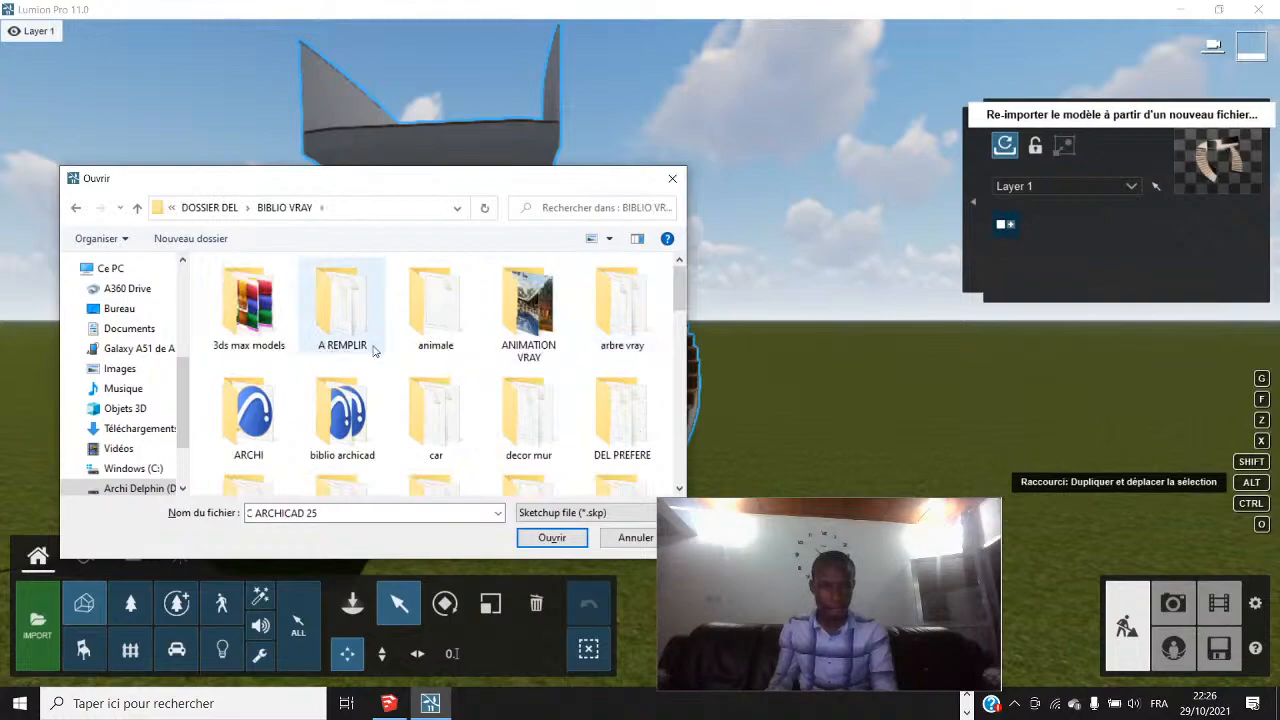
Browse the BIBLIO VRAY library and open its DEL PREFERE folder
scroll(363, 347, down, 5)
scroll(452, 366, down, 1)
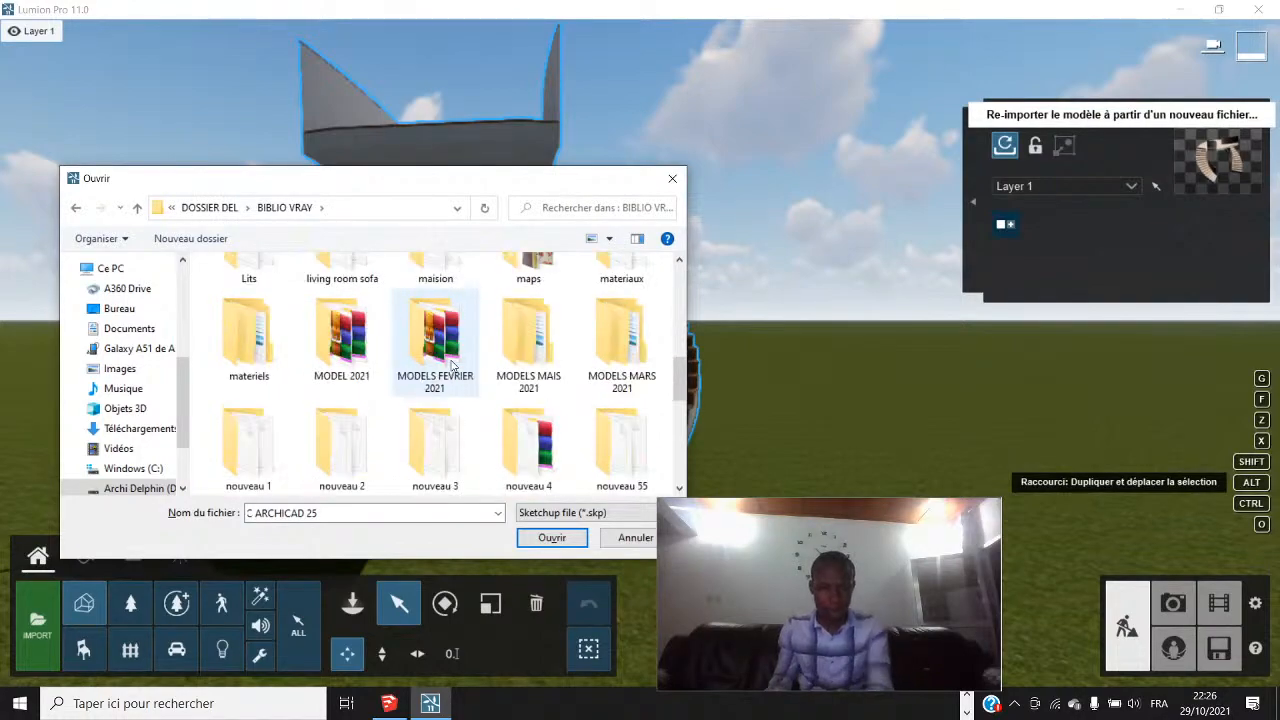
scroll(520, 403, down, 1)
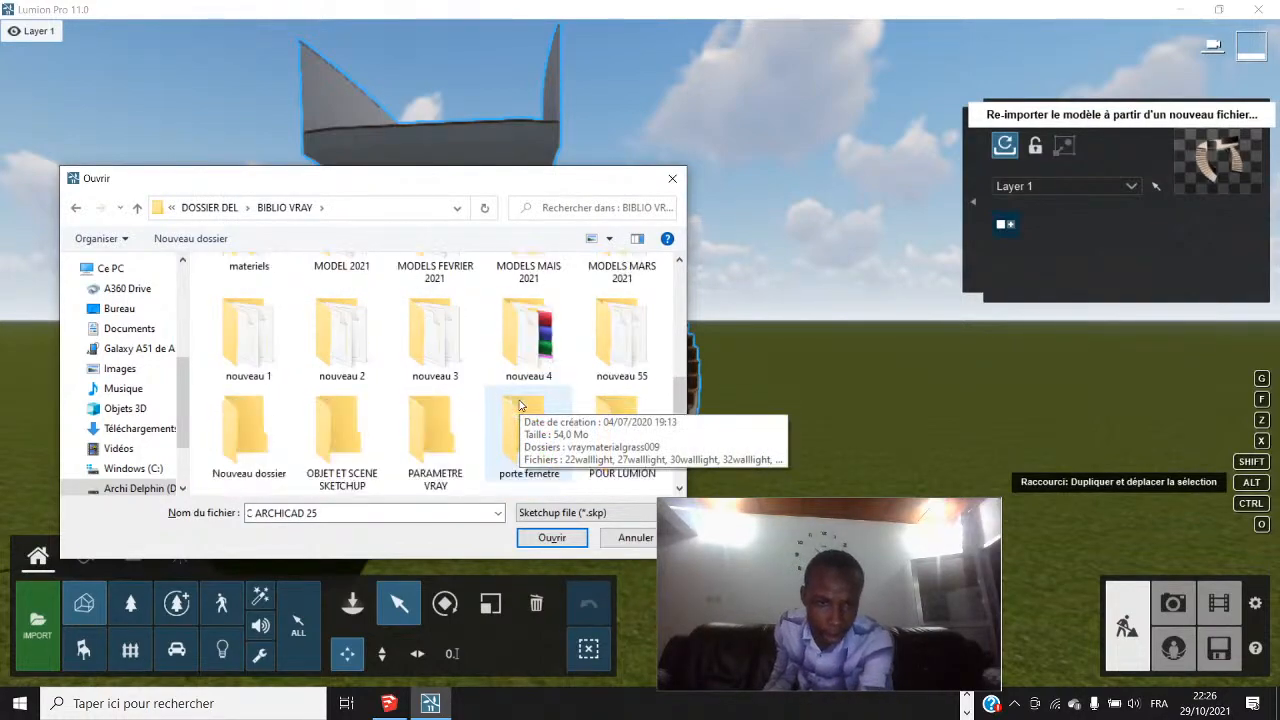
scroll(520, 403, up, 4)
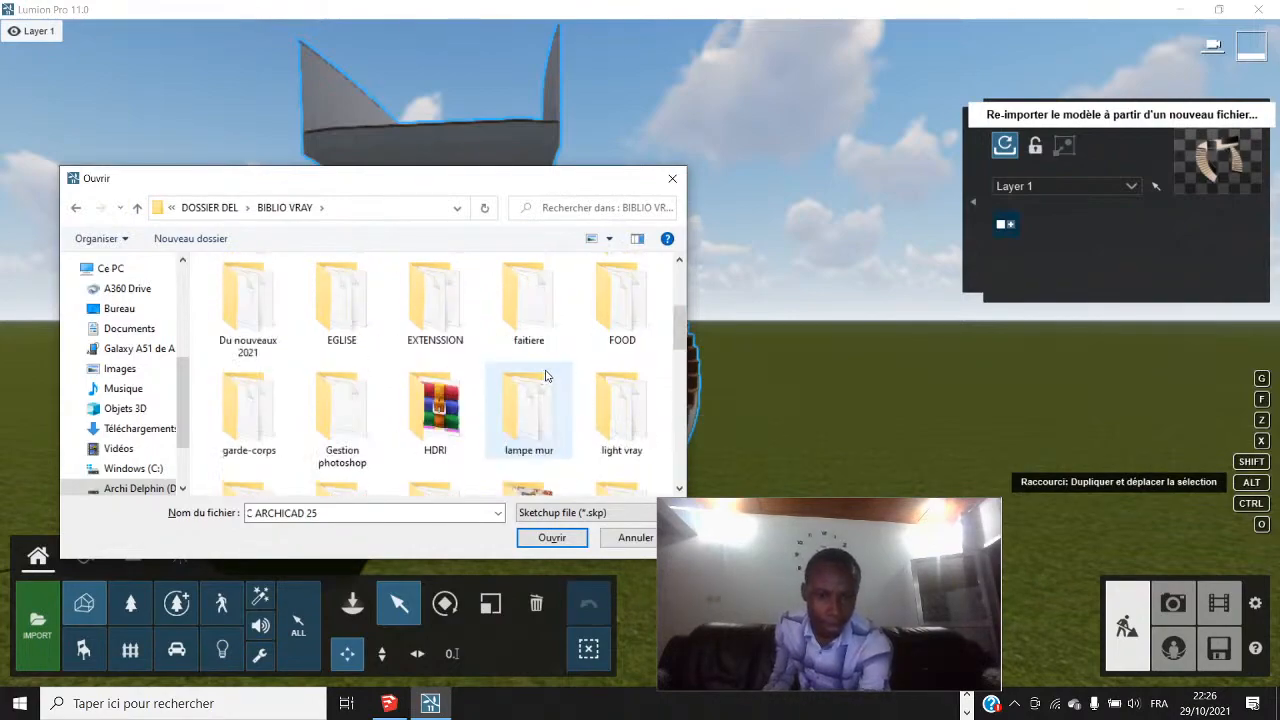
scroll(547, 368, up, 2)
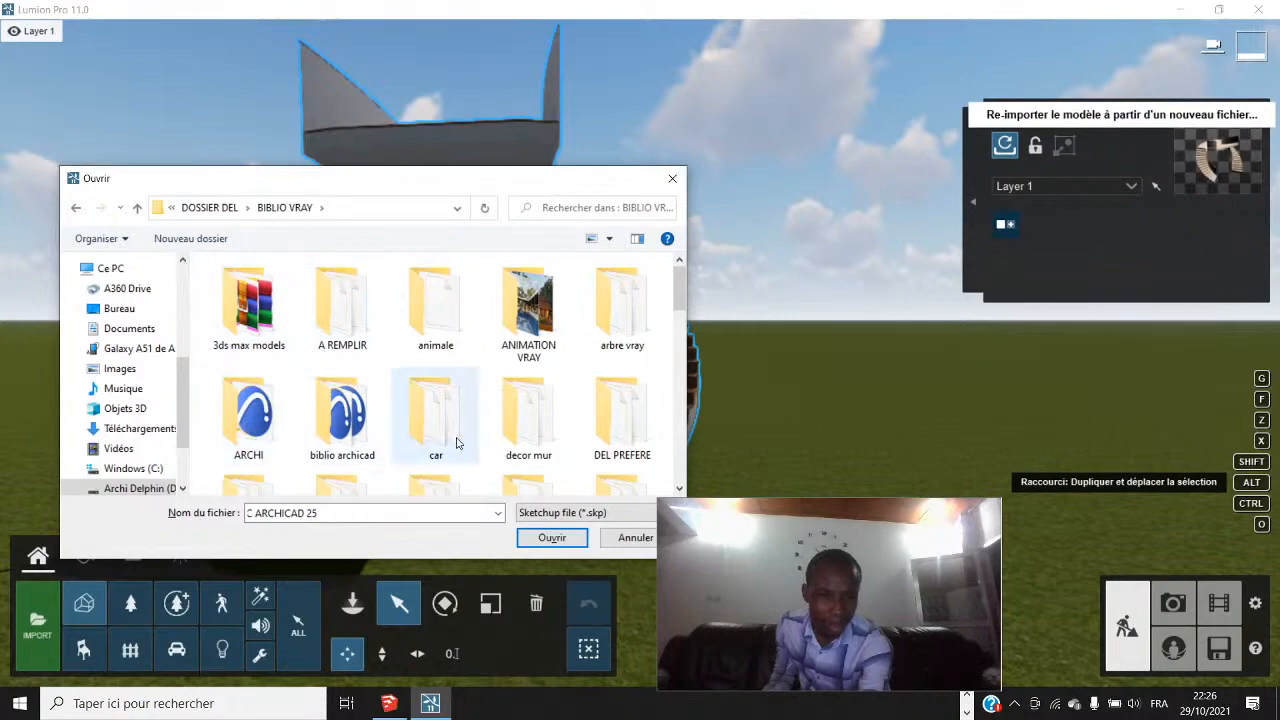
double_click(619, 433)
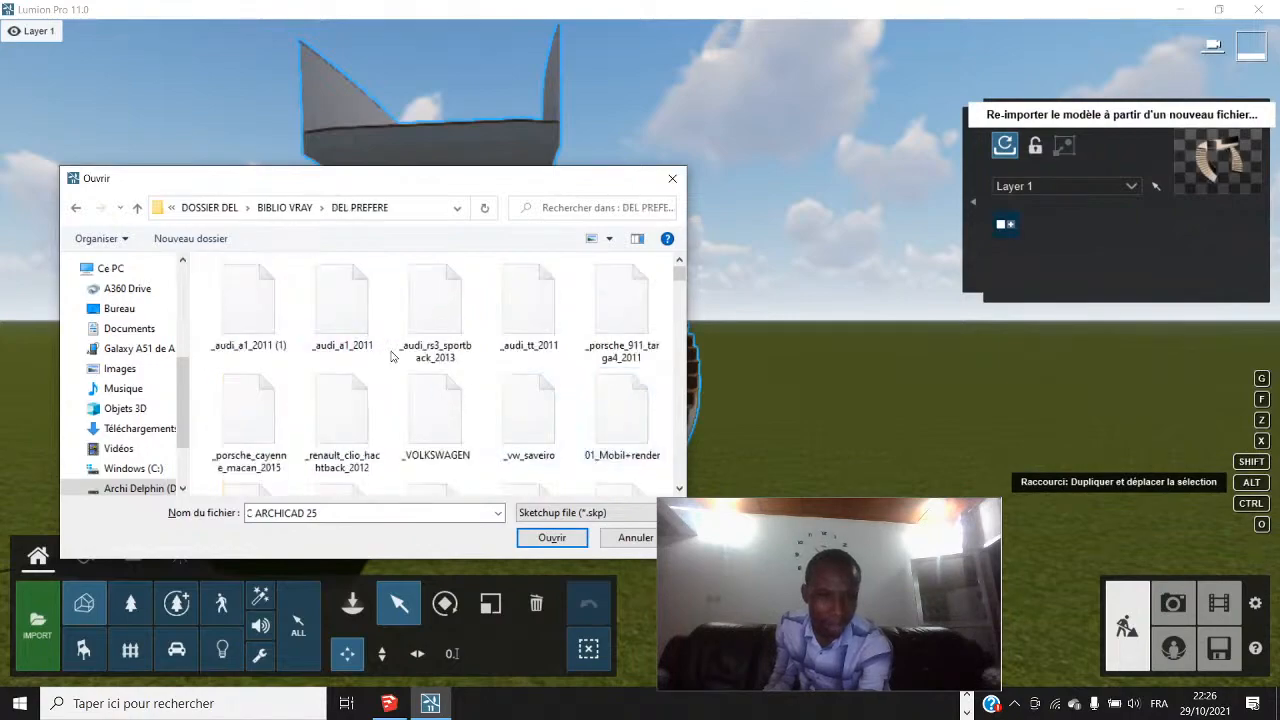
Re-import the placed staircase's model from the SOFA1 SketchUp file in the DEL PREFERE folder
scroll(393, 357, down, 1)
scroll(393, 357, down, 1)
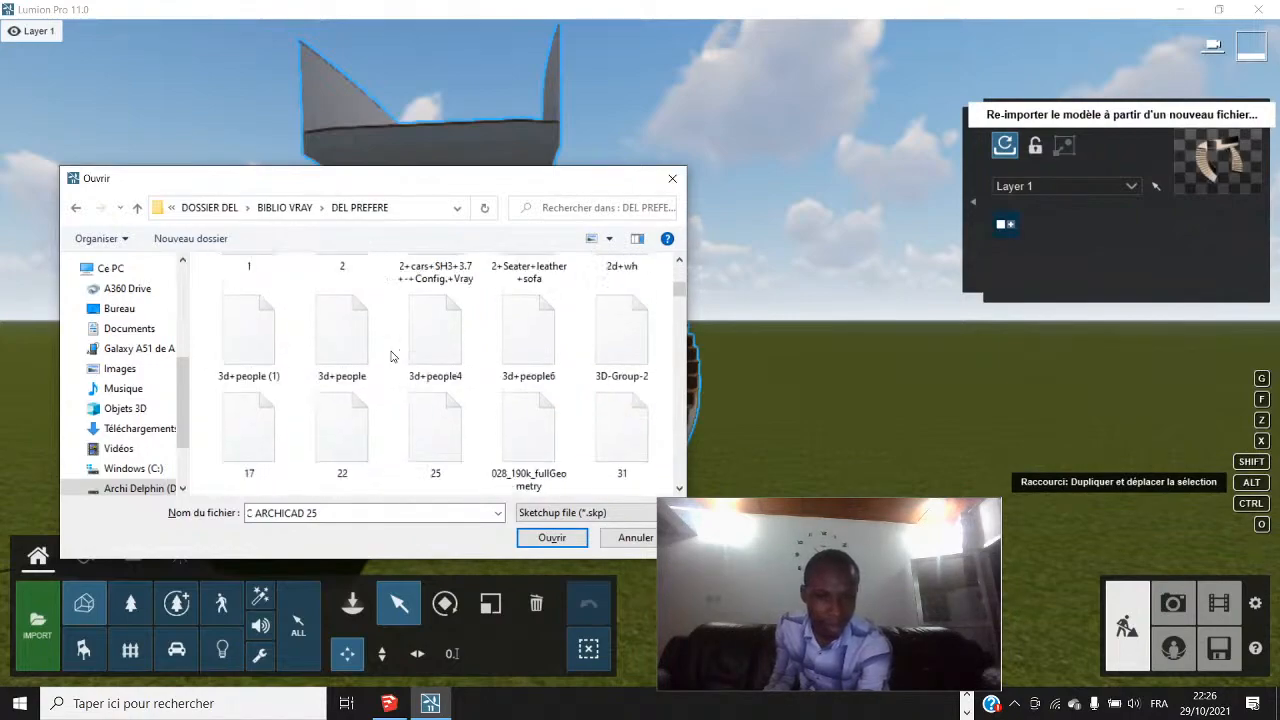
scroll(393, 357, down, 5)
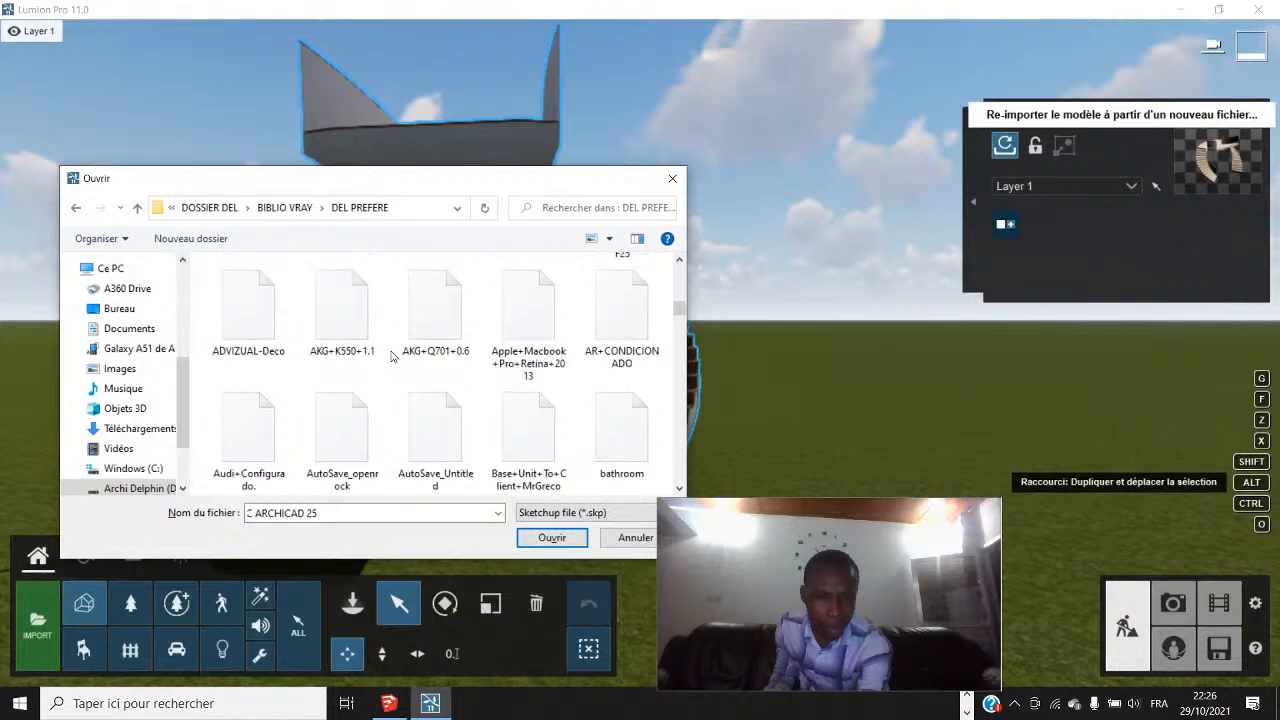
scroll(393, 357, down, 2)
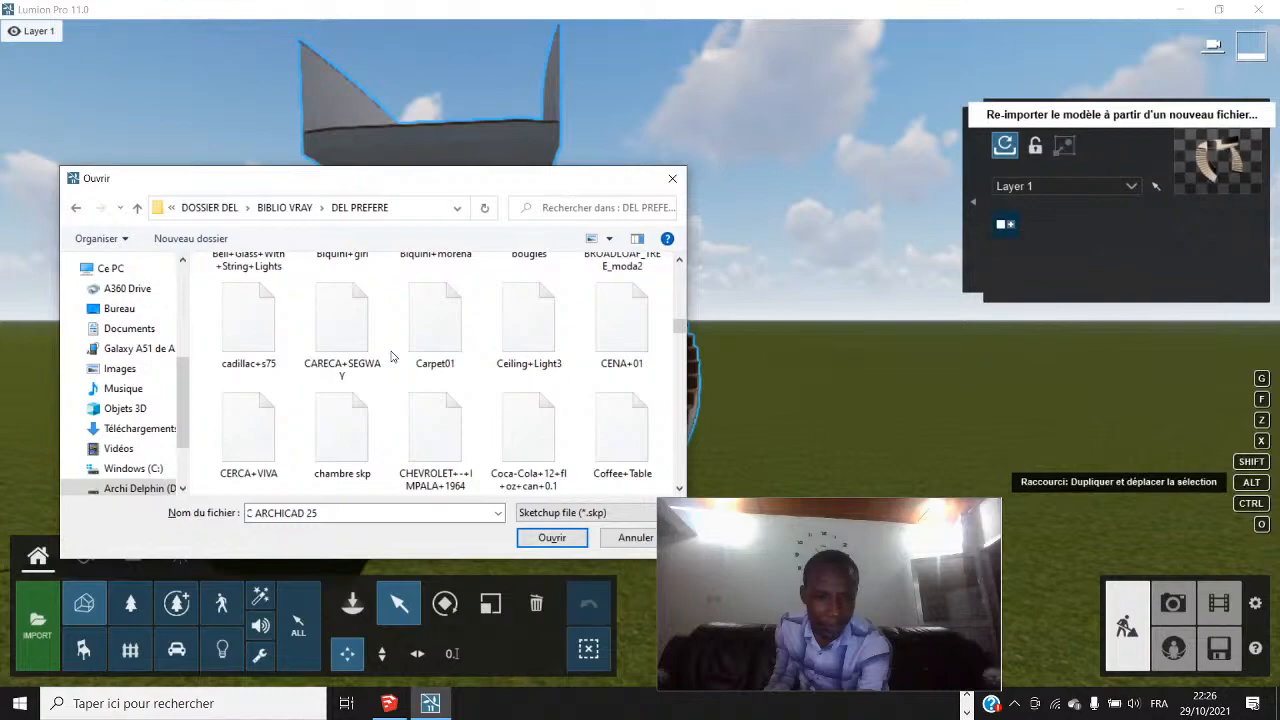
scroll(393, 357, down, 2)
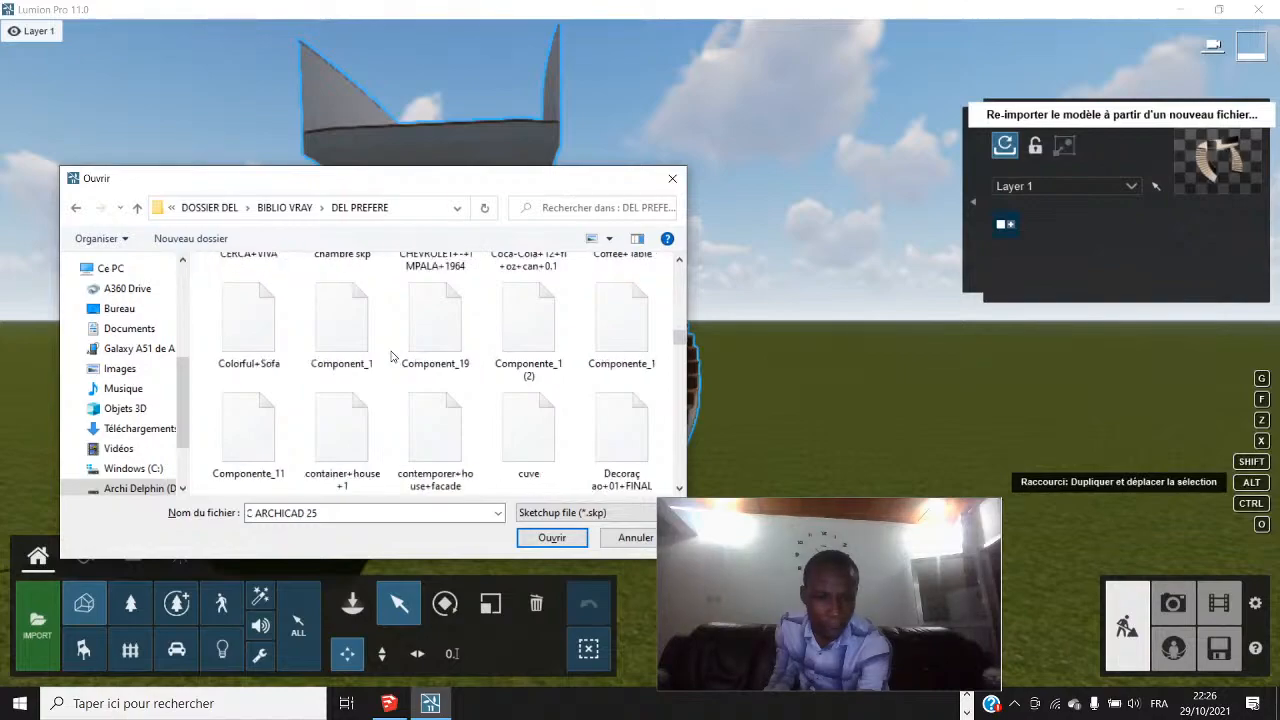
scroll(393, 357, down, 5)
scroll(393, 357, down, 1)
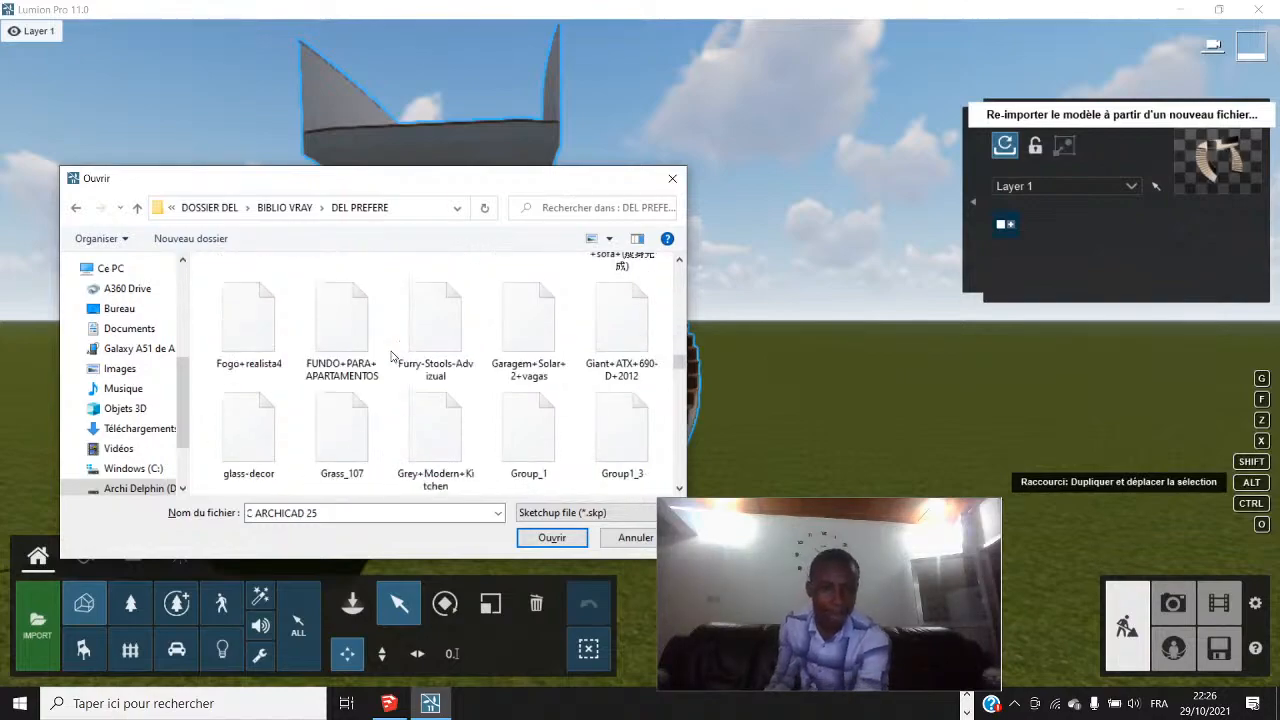
scroll(393, 357, down, 2)
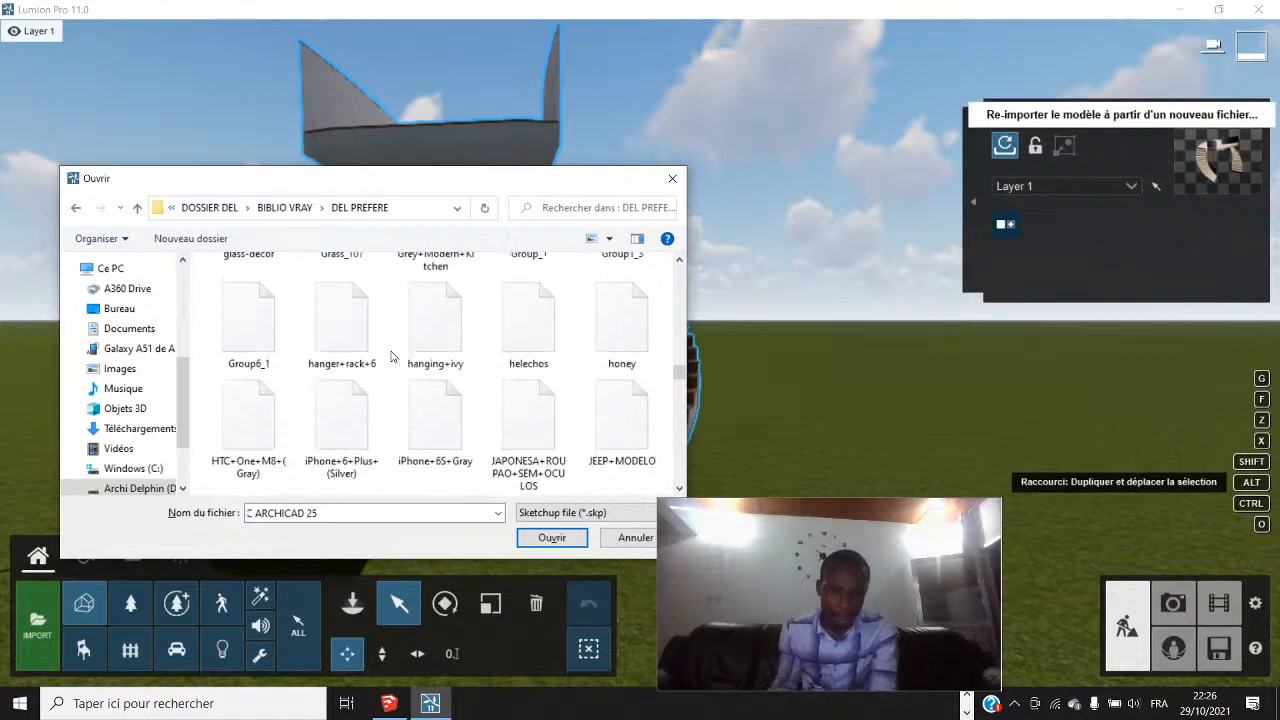
scroll(393, 357, down, 2)
scroll(392, 357, down, 6)
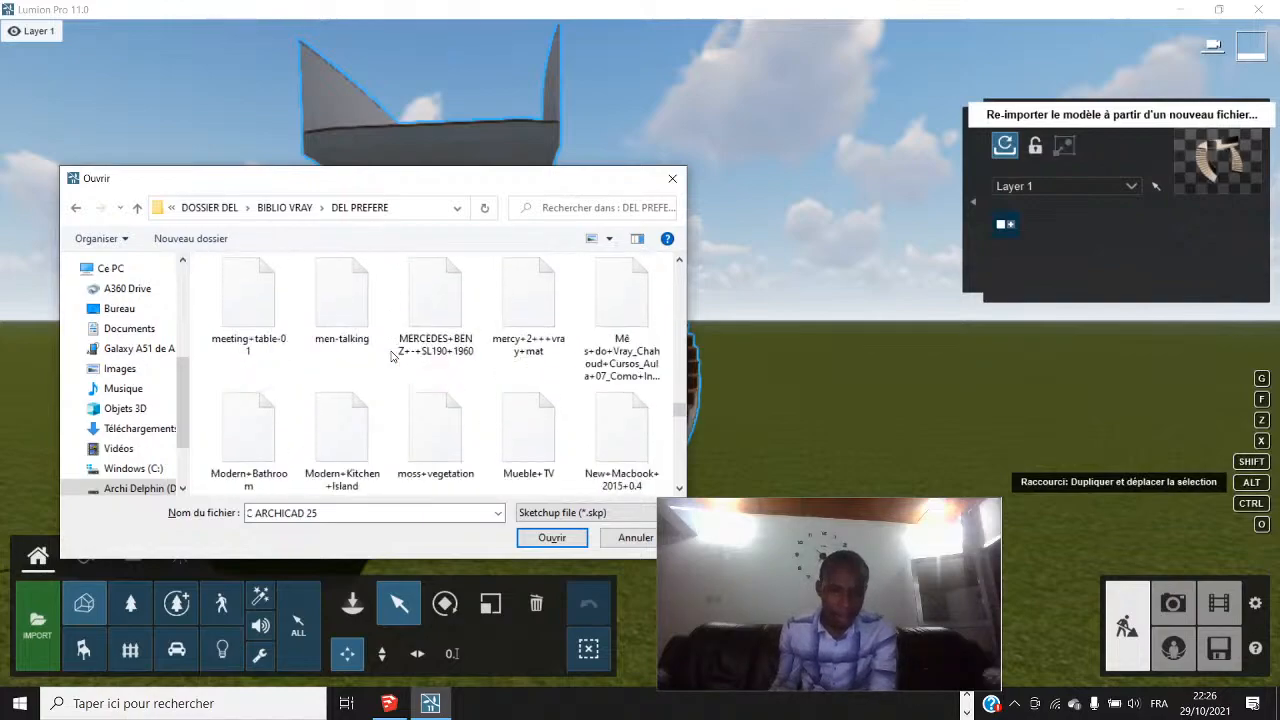
scroll(392, 357, down, 5)
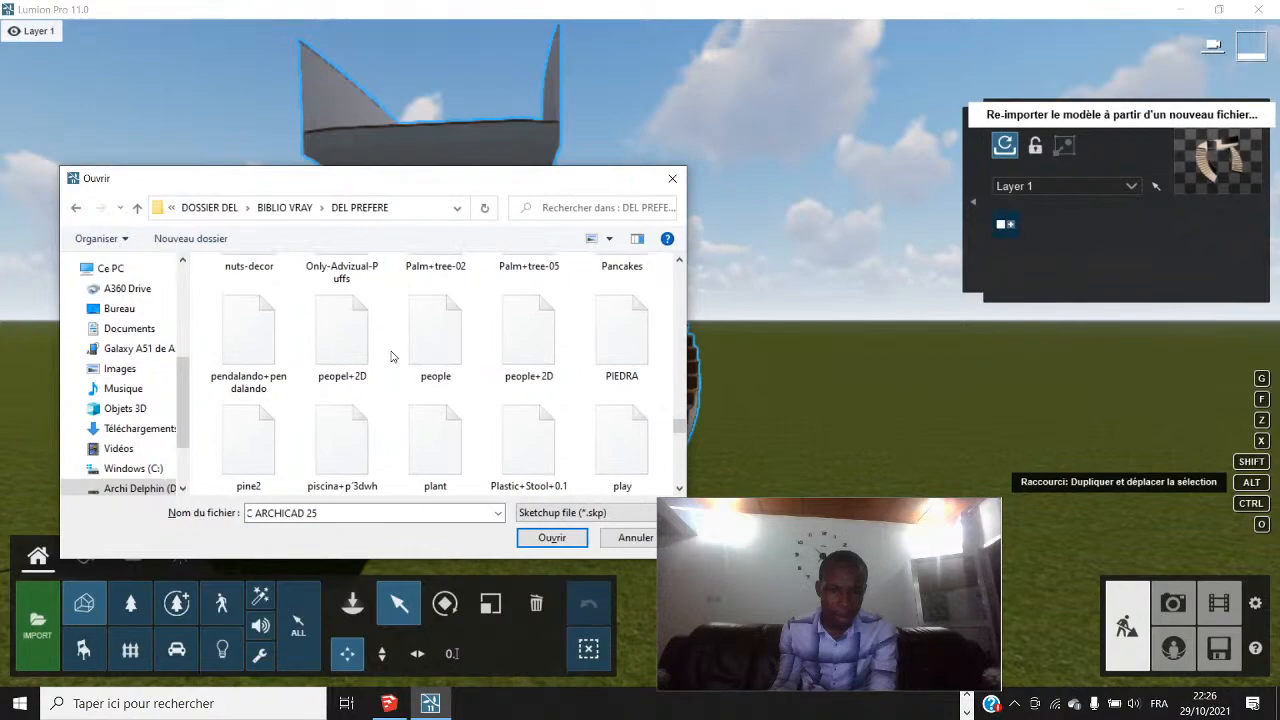
scroll(392, 357, down, 1)
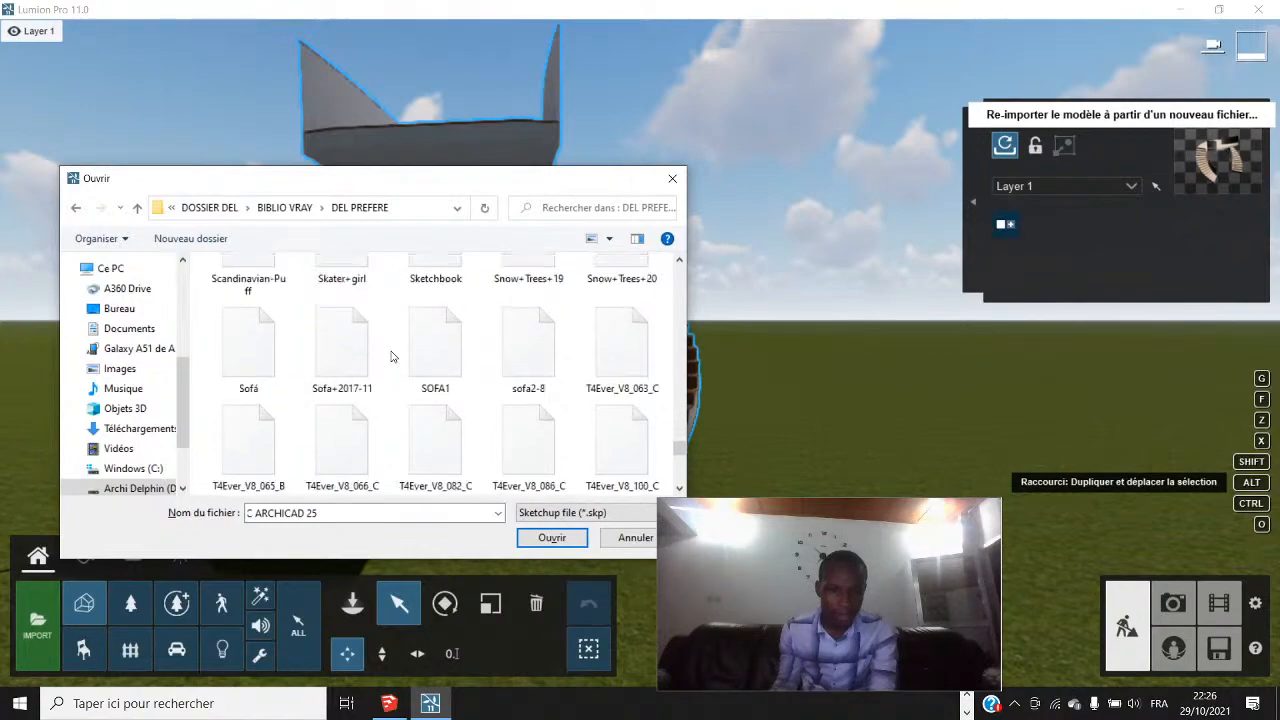
scroll(392, 357, down, 1)
click(440, 285)
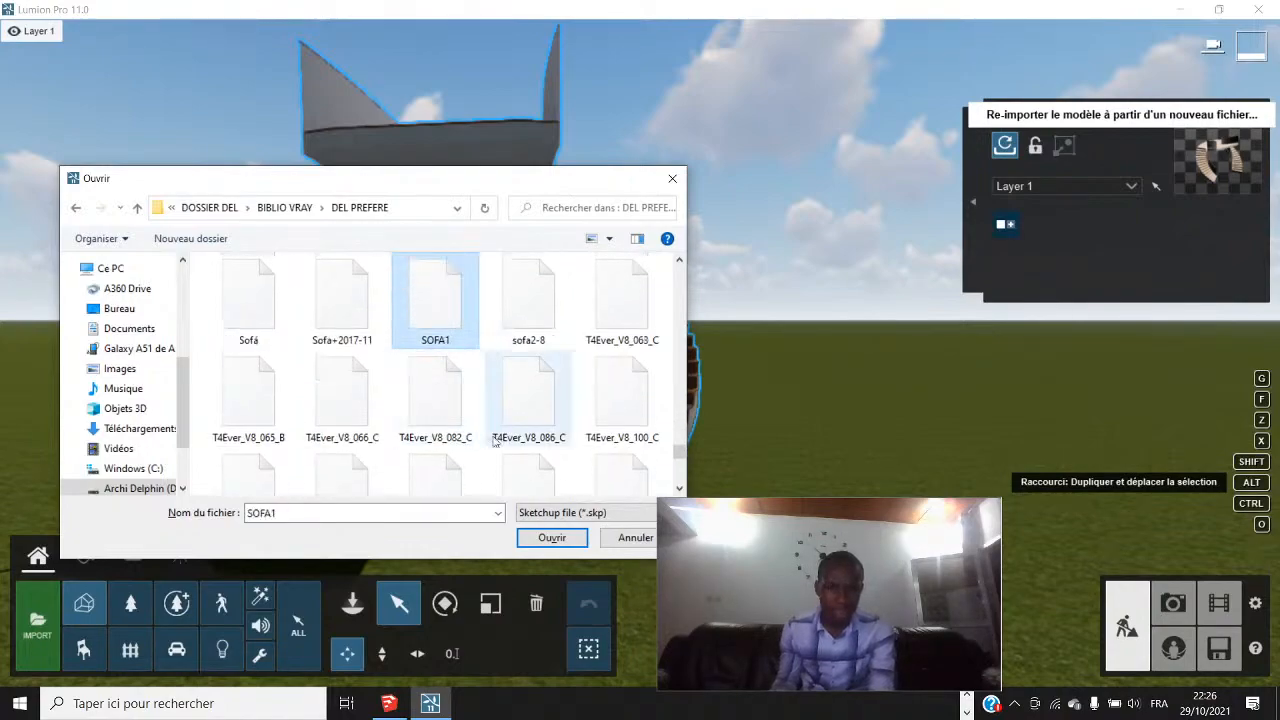
click(548, 537)
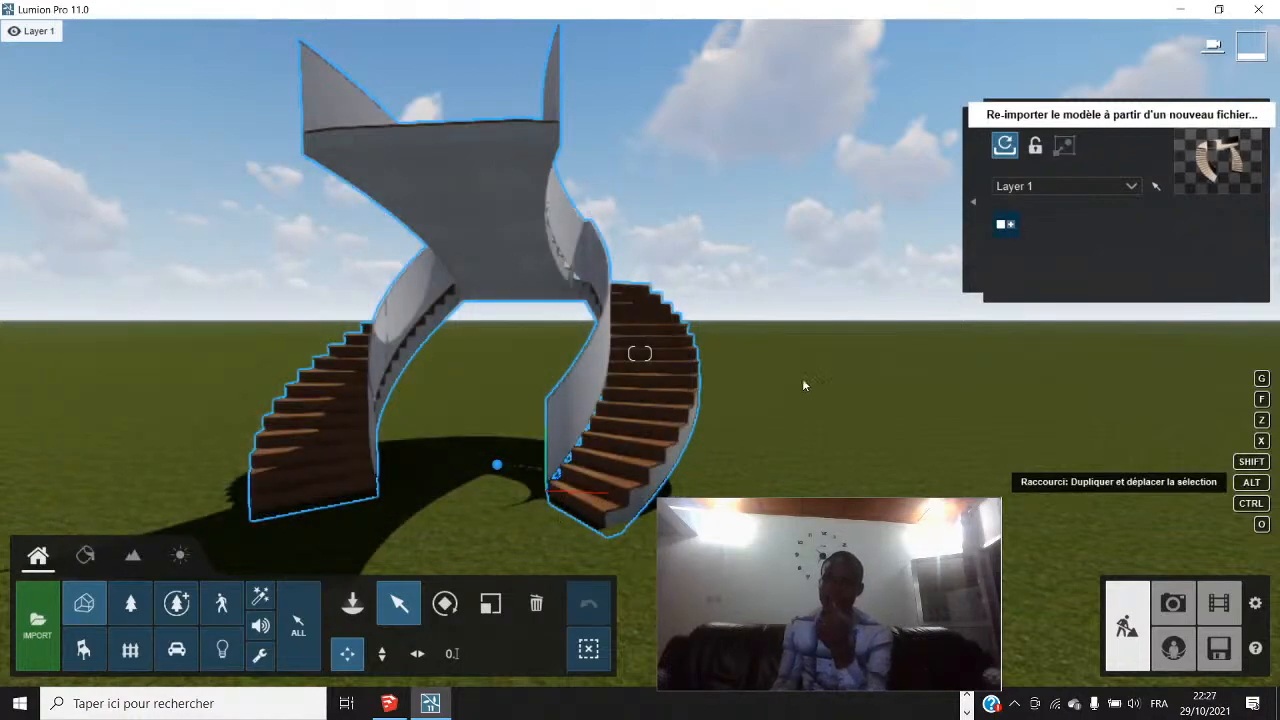
click(1005, 147)
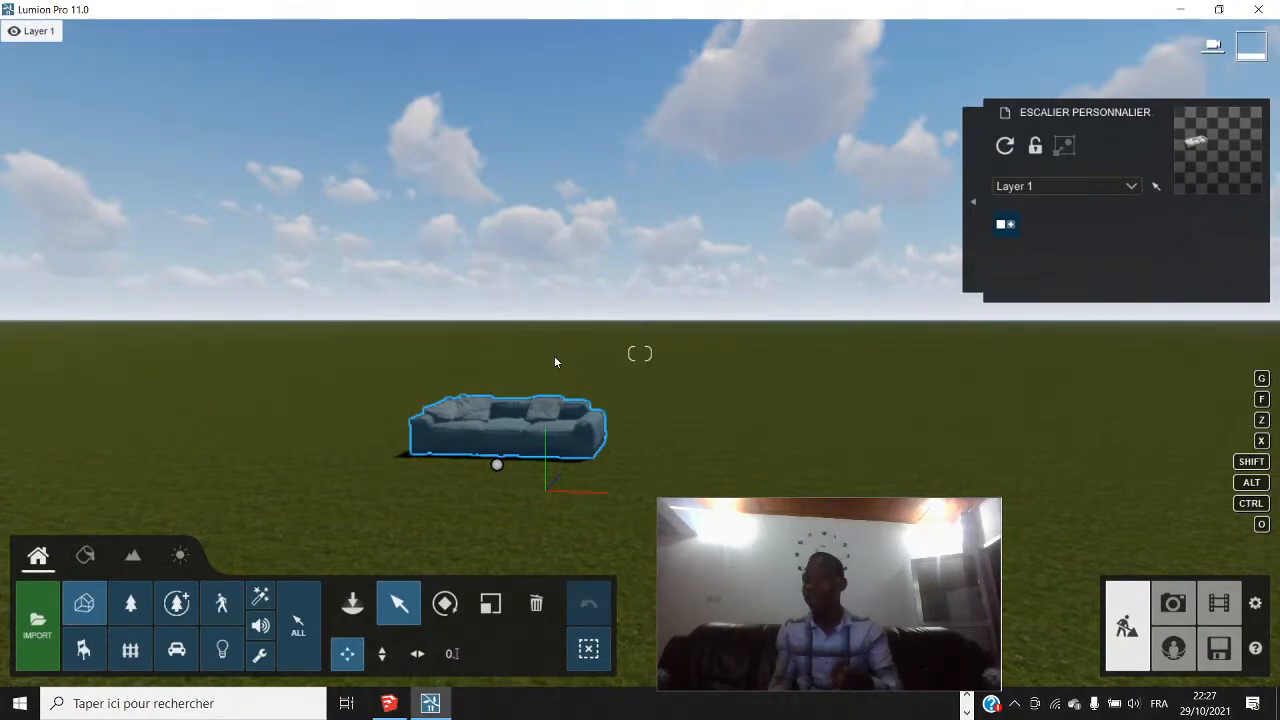
Examine the sofa that replaced the staircase, up close and from several angles
scroll(536, 459, up, 3)
scroll(536, 459, up, 1)
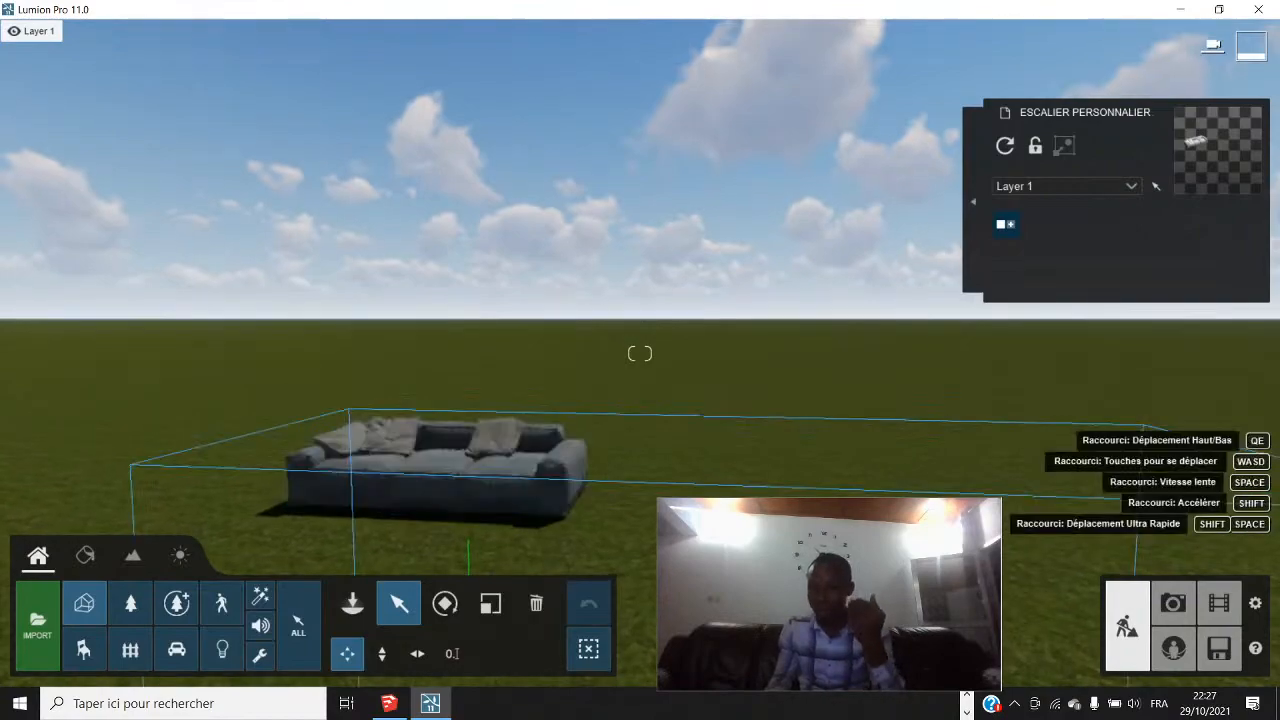
right_drag(535, 457, 515, 520)
scroll(530, 457, up, 3)
scroll(527, 455, down, 2)
scroll(526, 452, down, 3)
scroll(526, 452, down, 2)
scroll(464, 451, up, 3)
scroll(464, 451, down, 1)
click(464, 451)
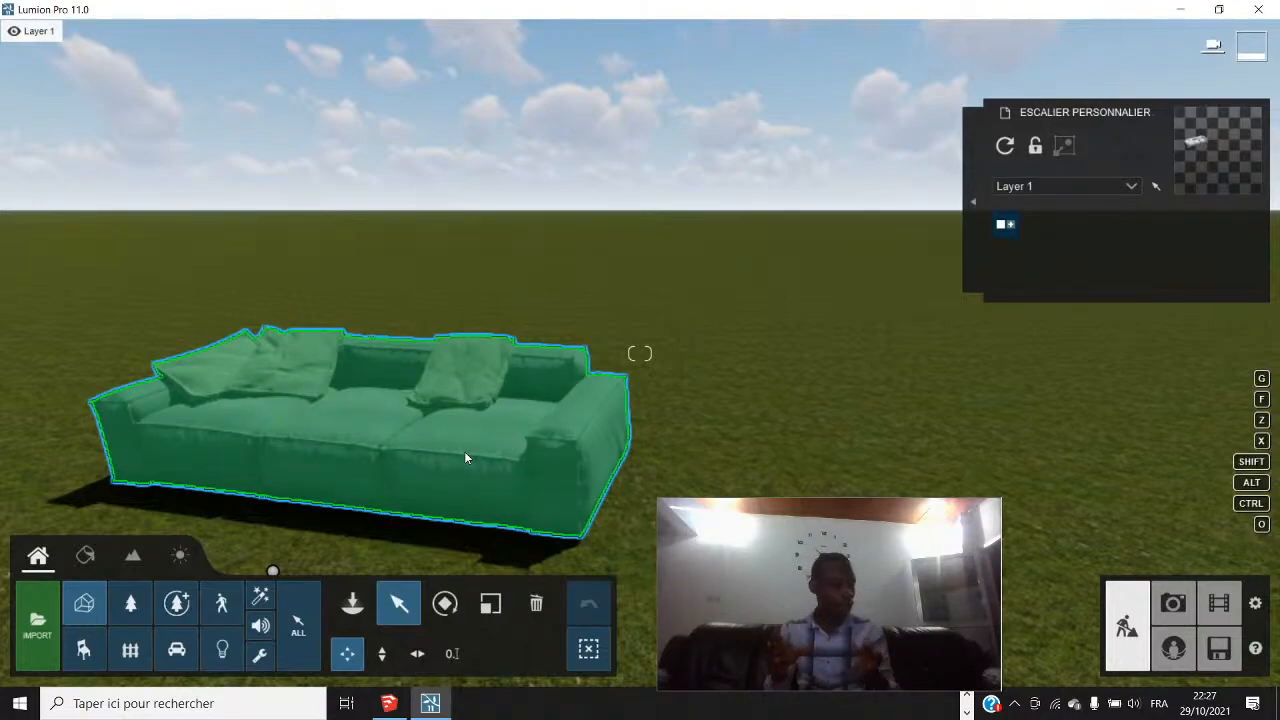
right_drag(464, 452, 480, 428)
scroll(478, 427, up, 4)
scroll(480, 429, down, 3)
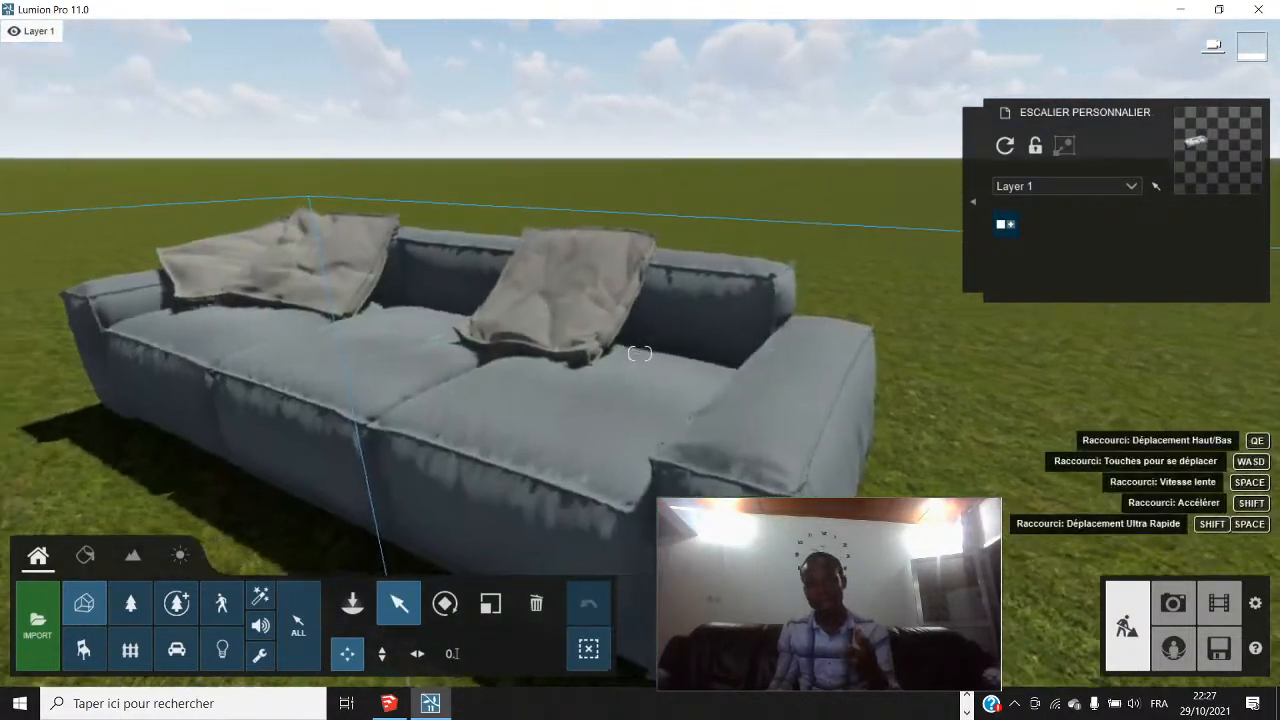
scroll(532, 428, down, 3)
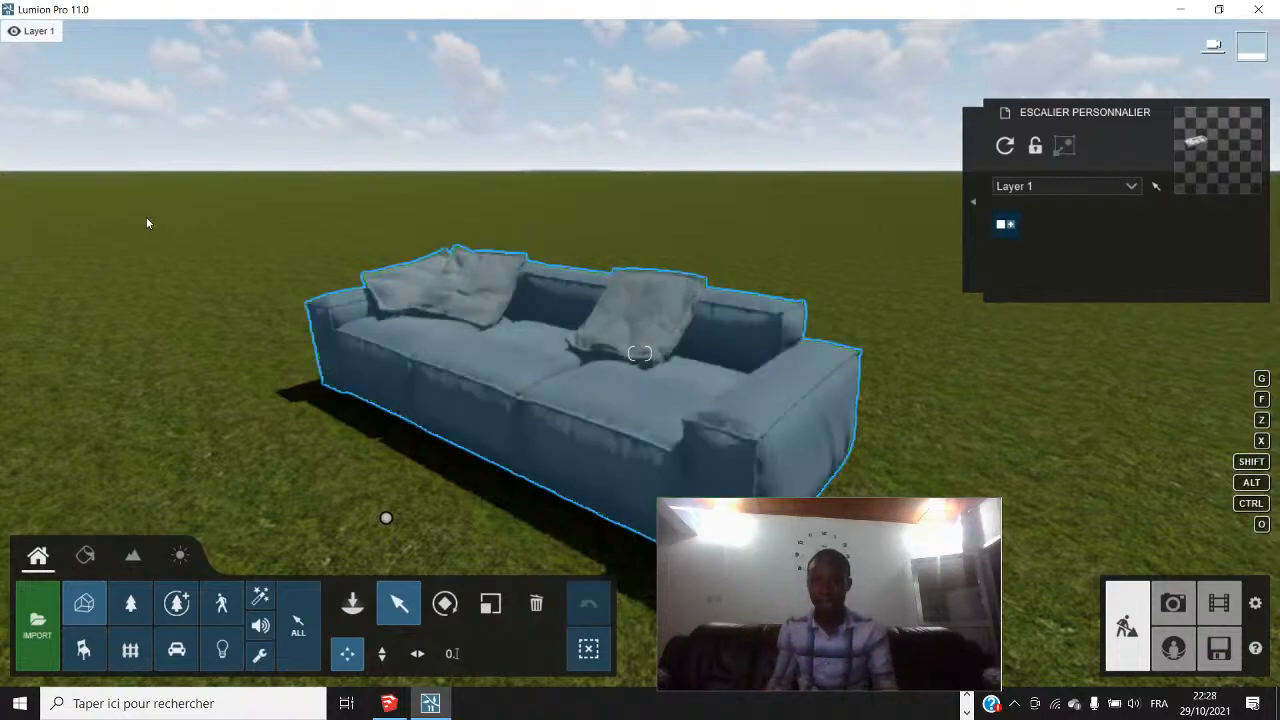
Make Layer 2 the active layer, and hide and show Layer 1 again to check the sofa's layer
click(96, 33)
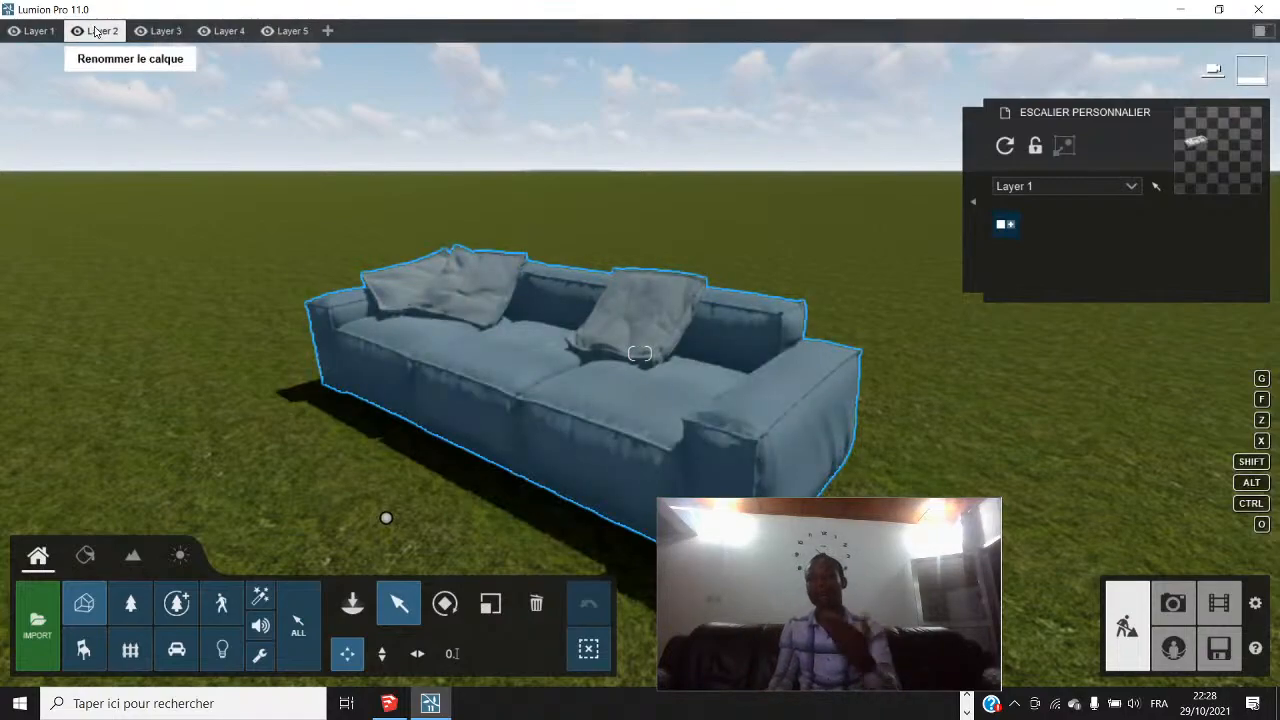
click(13, 31)
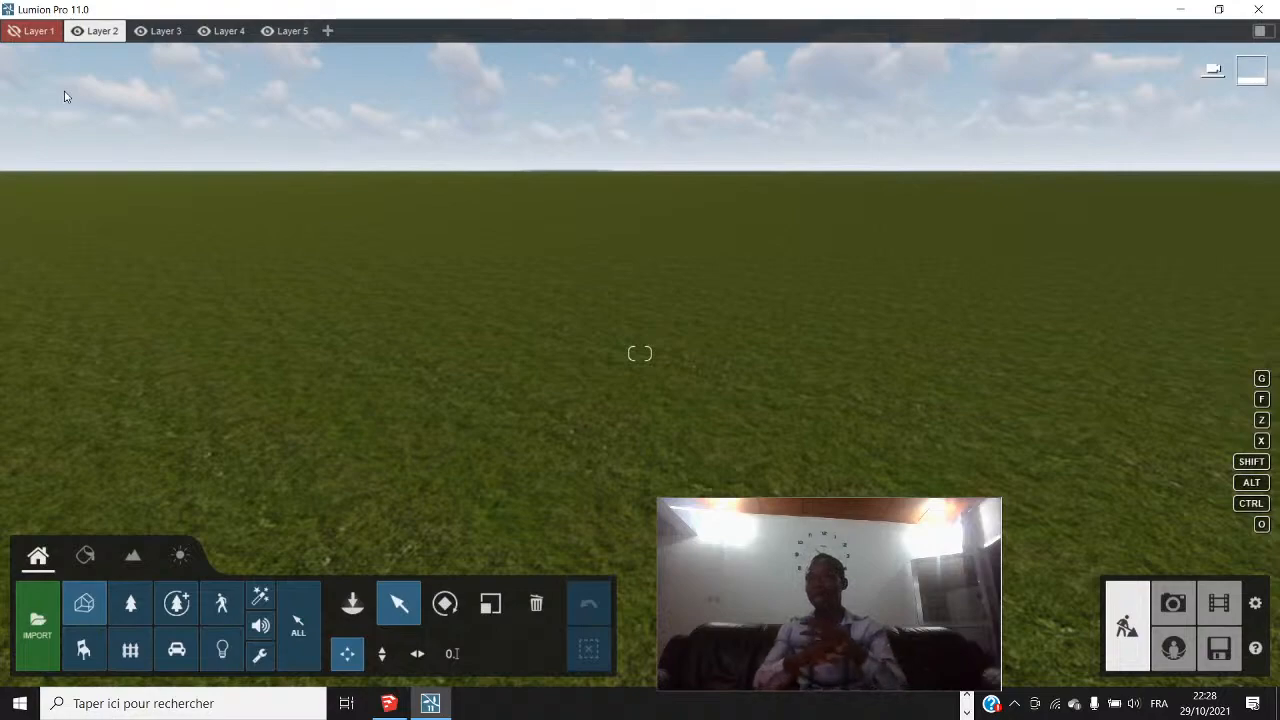
click(20, 38)
click(577, 320)
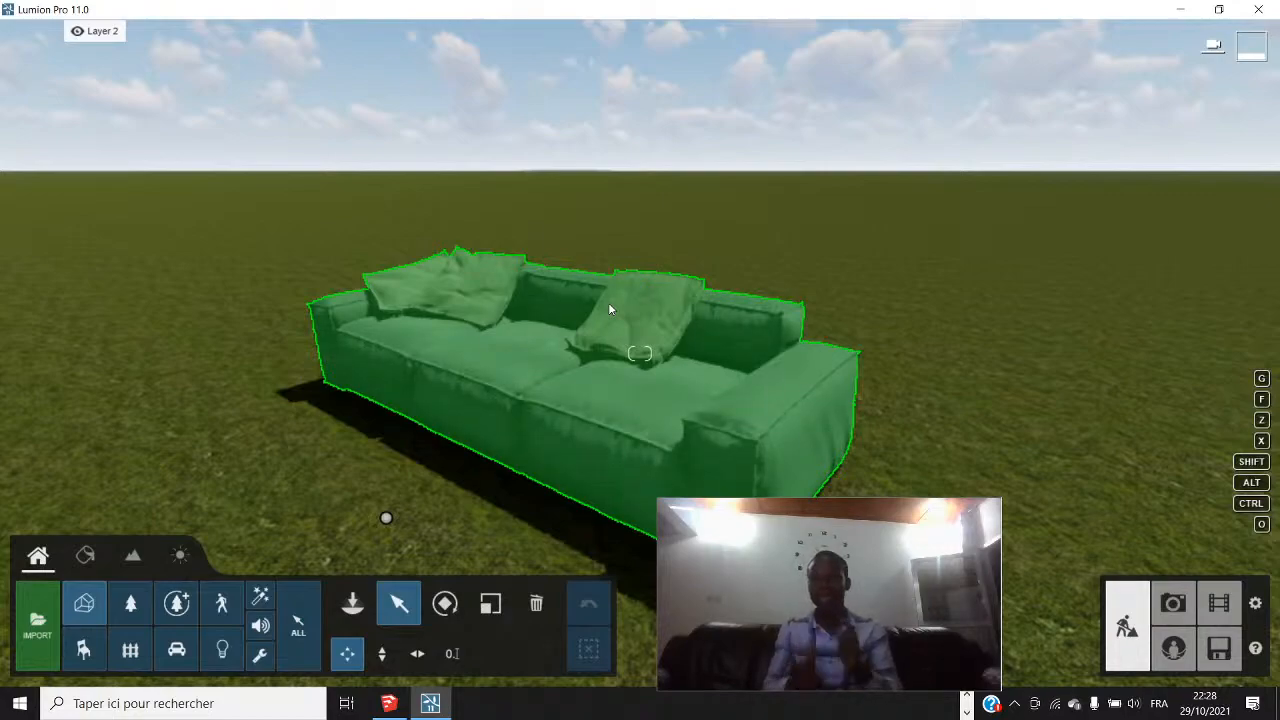
drag(611, 309, 560, 380)
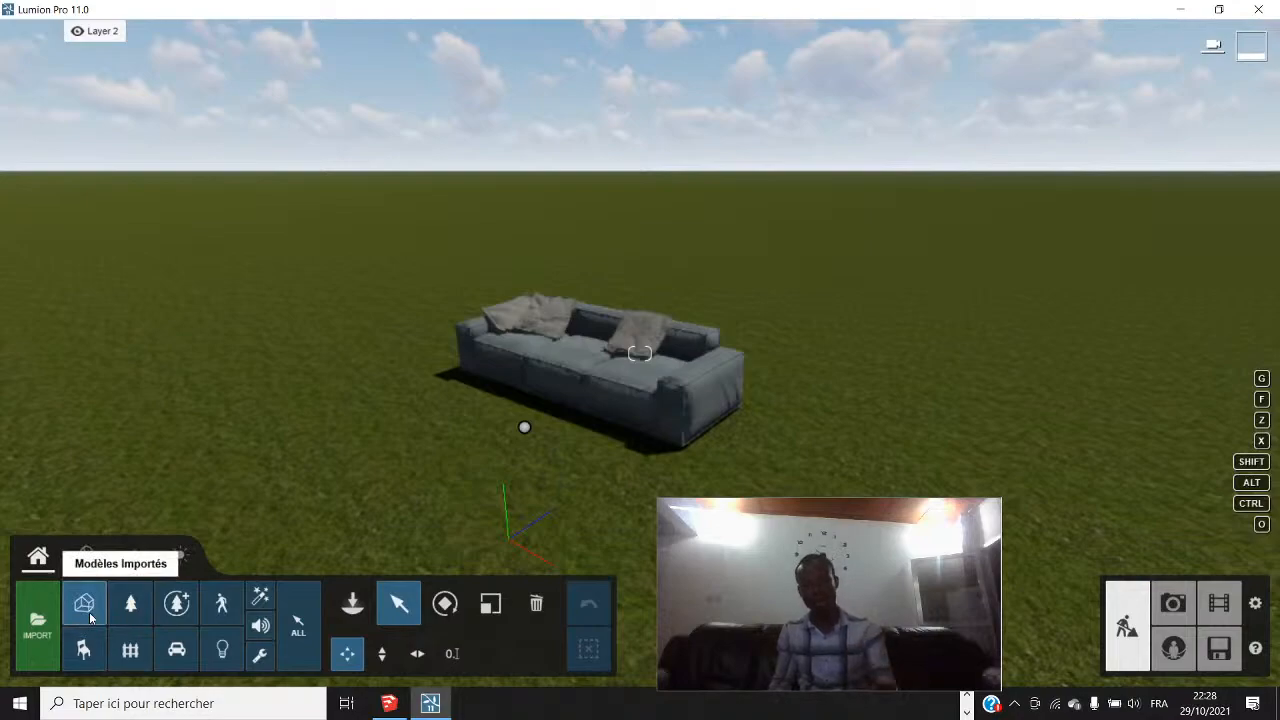
Check the imported models in MODELS PROJET and start importing ESCALIER PERSONNALIER AVEC ARCHICAD 25 from drive D as a new model
click(352, 606)
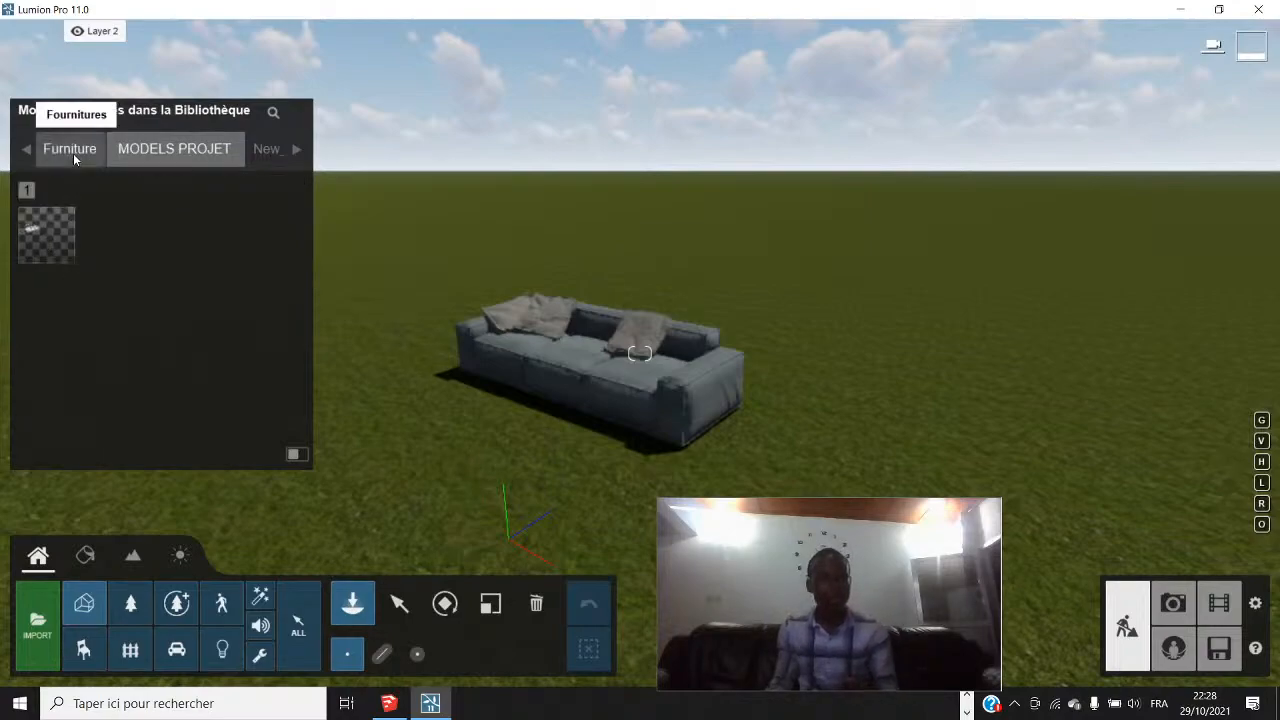
mouse_move(49, 256)
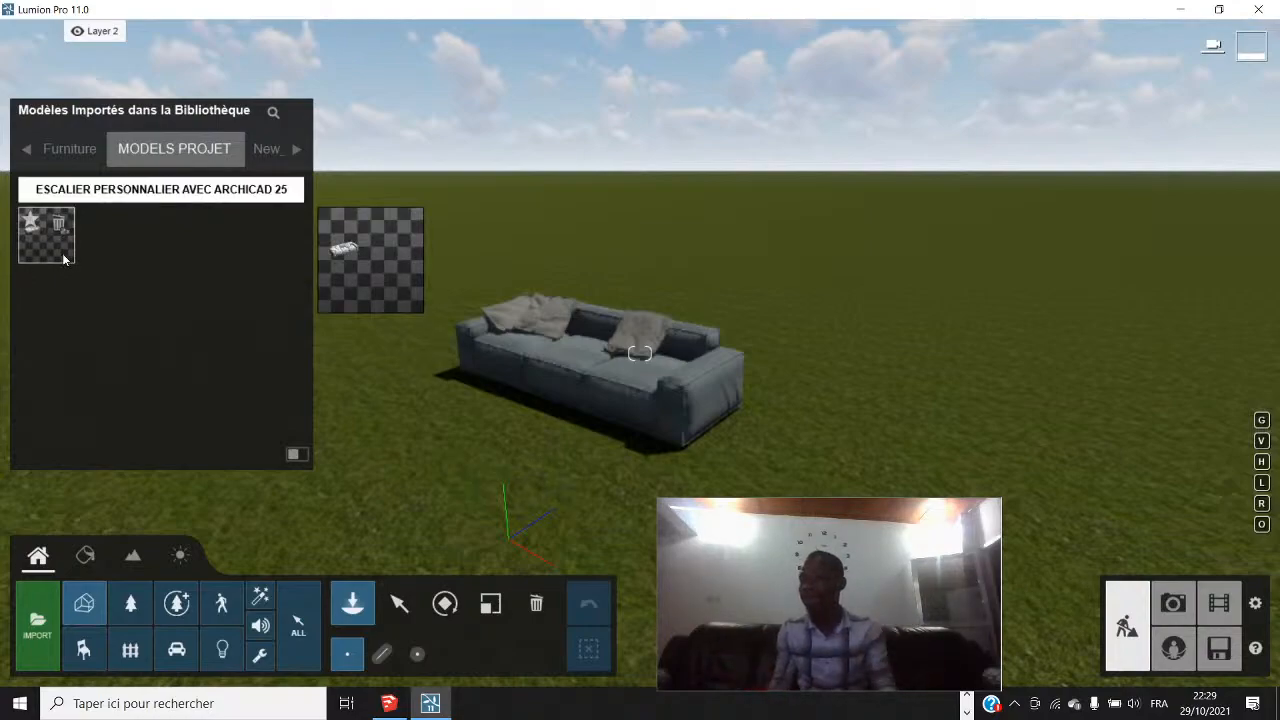
click(38, 620)
scroll(300, 414, down, 6)
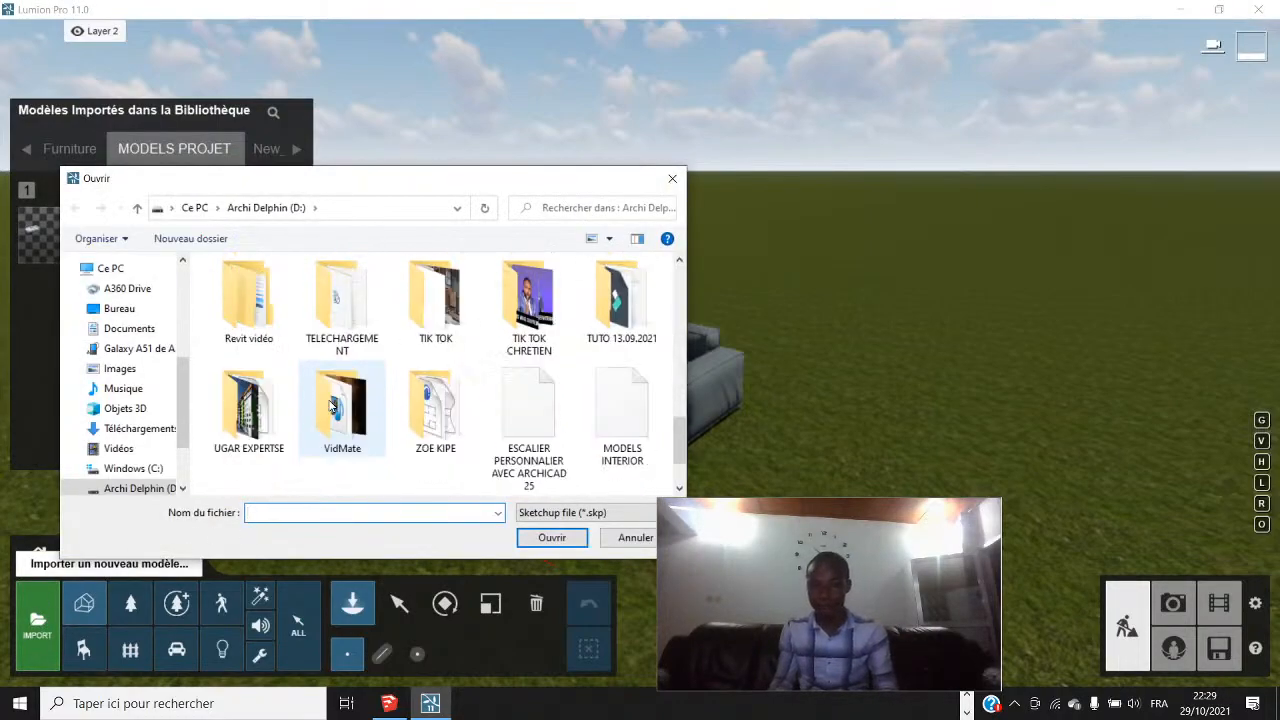
click(529, 415)
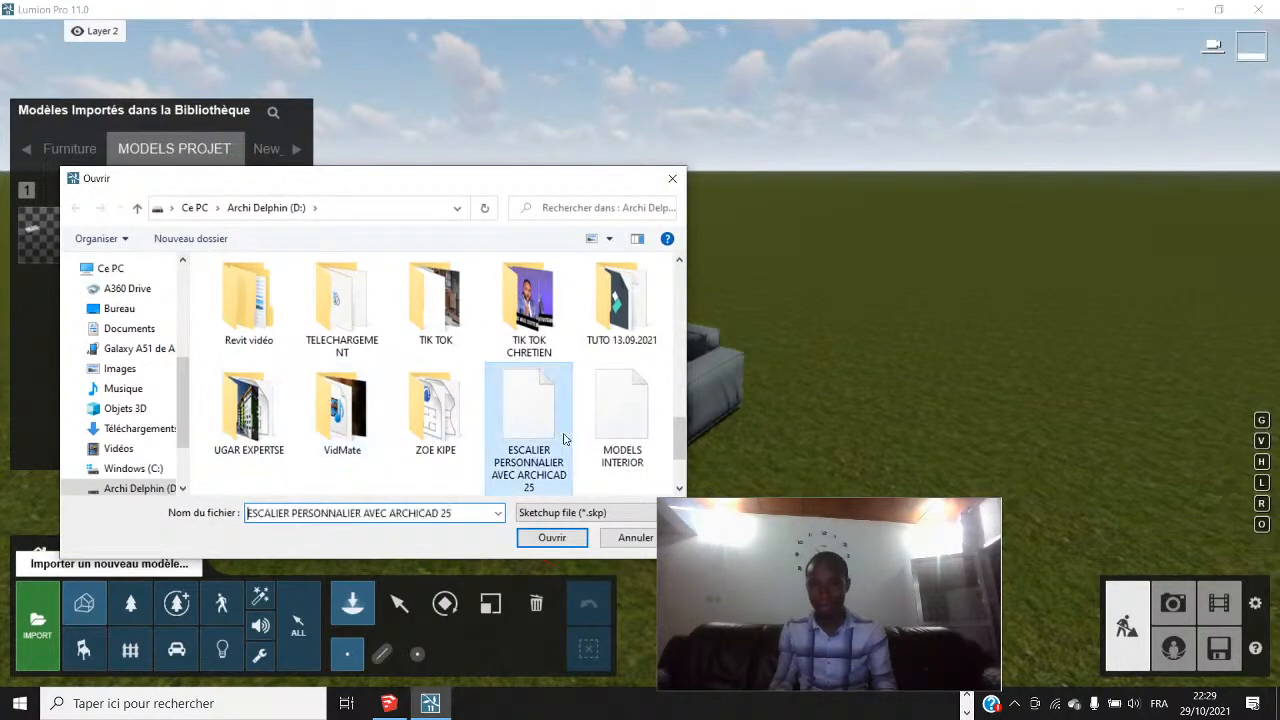
click(552, 538)
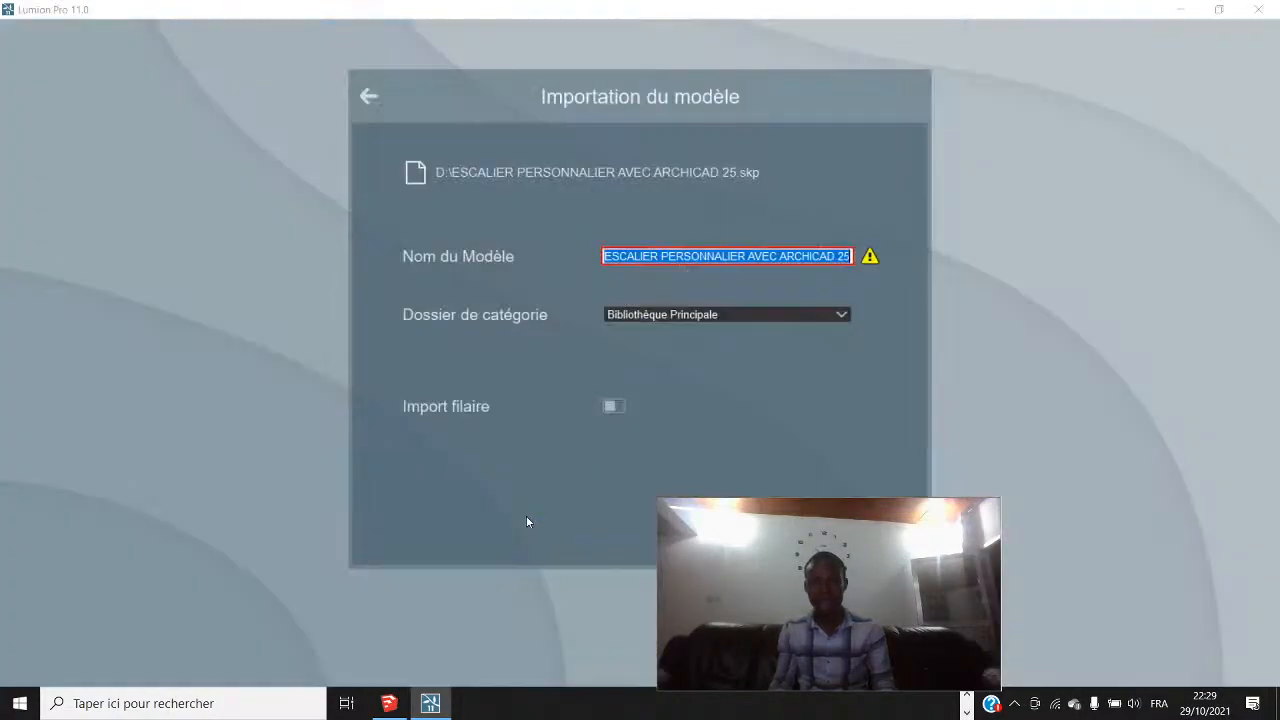
Shorten the imported model's name to ESCALIER PERSONNALIER
click(848, 258)
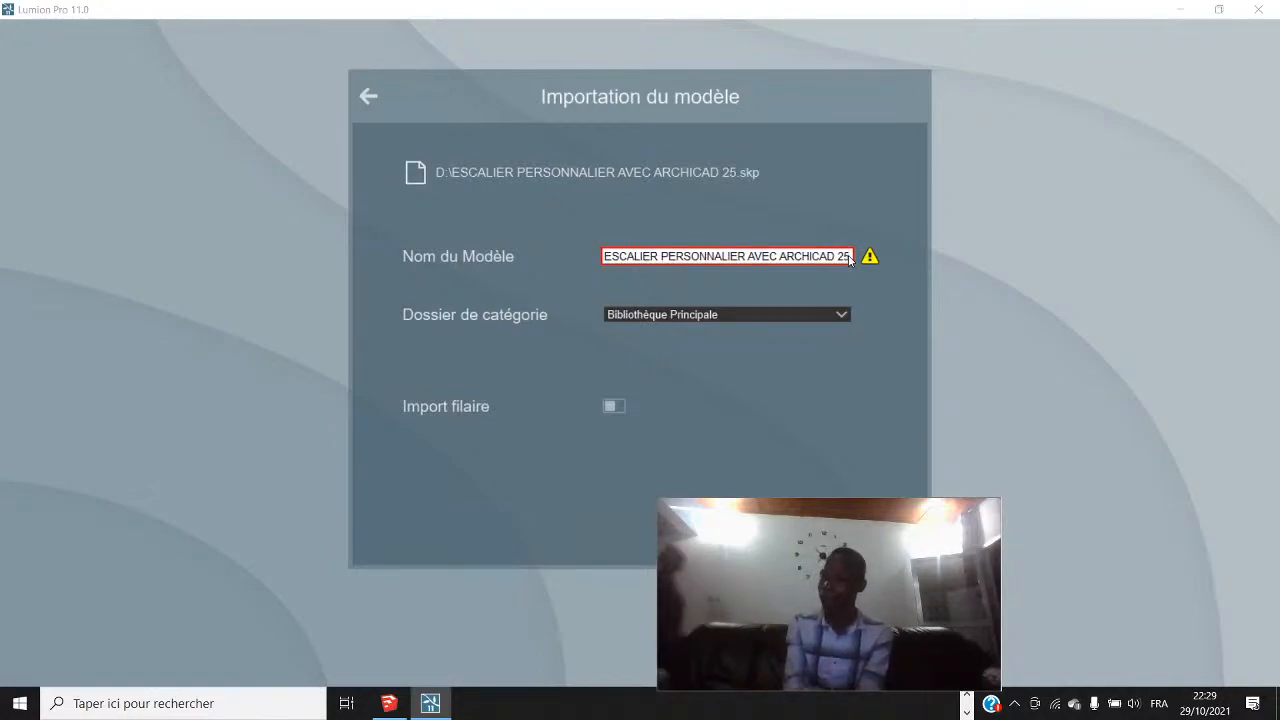
key(BackSpace)
key(BackSpace)
key(BackSpace)
key(BackSpace)
key(BackSpace)
key(BackSpace)
key(BackSpace)
key(BackSpace)
key(BackSpace)
key(BackSpace)
key(BackSpace)
key(BackSpace)
key(BackSpace)
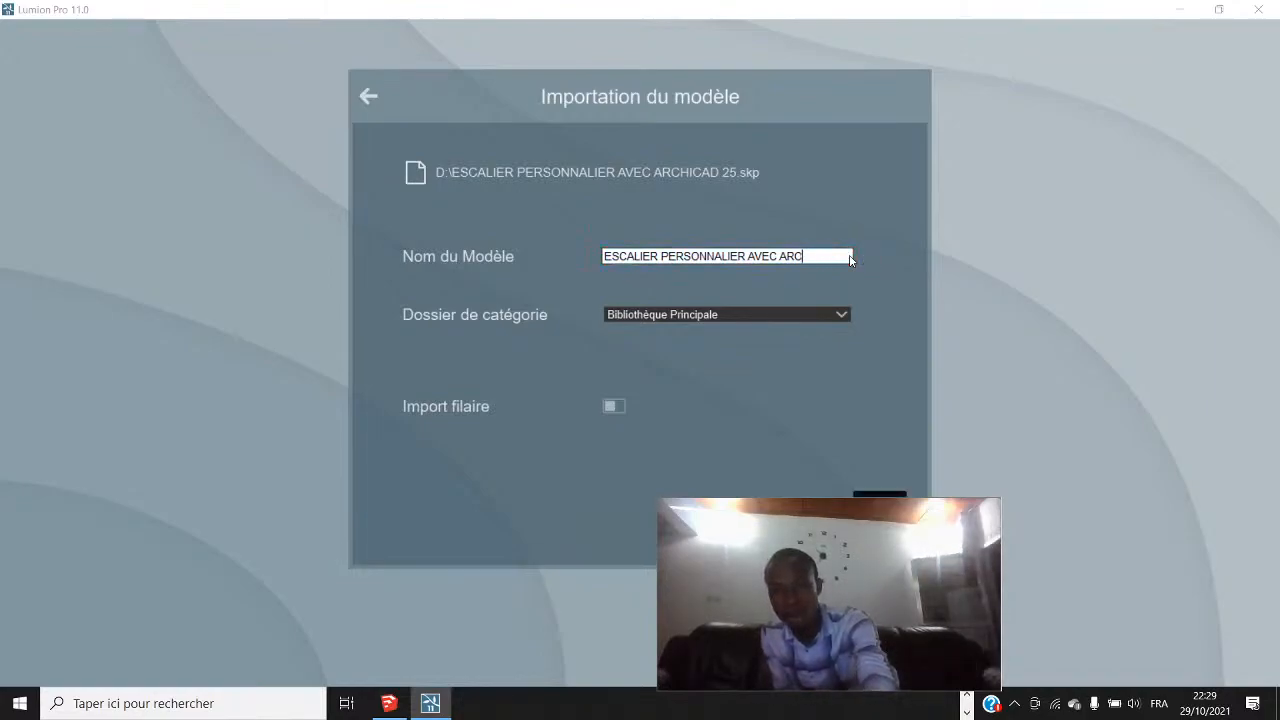
key(BackSpace)
key(BackSpace)
key(BackSpace)
key(BackSpace)
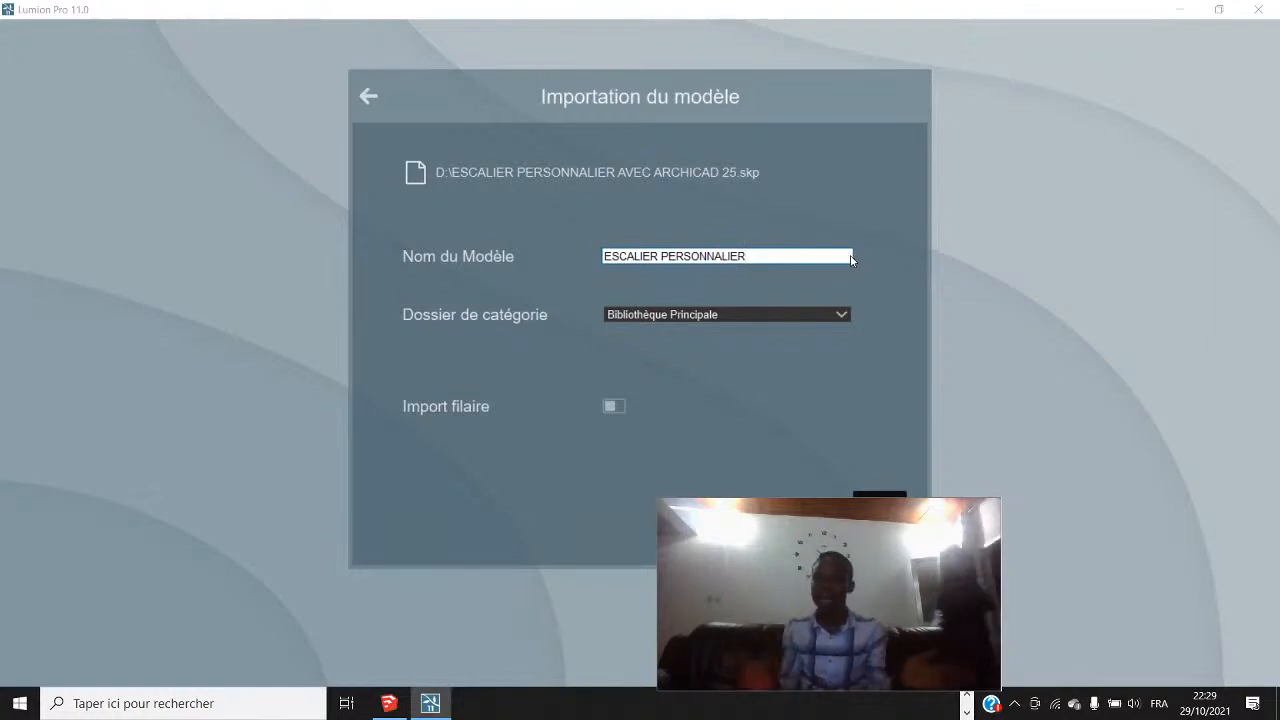
Assign the model to the MODELS PROJET category folder and complete the import
drag(838, 592, 1122, 582)
click(837, 314)
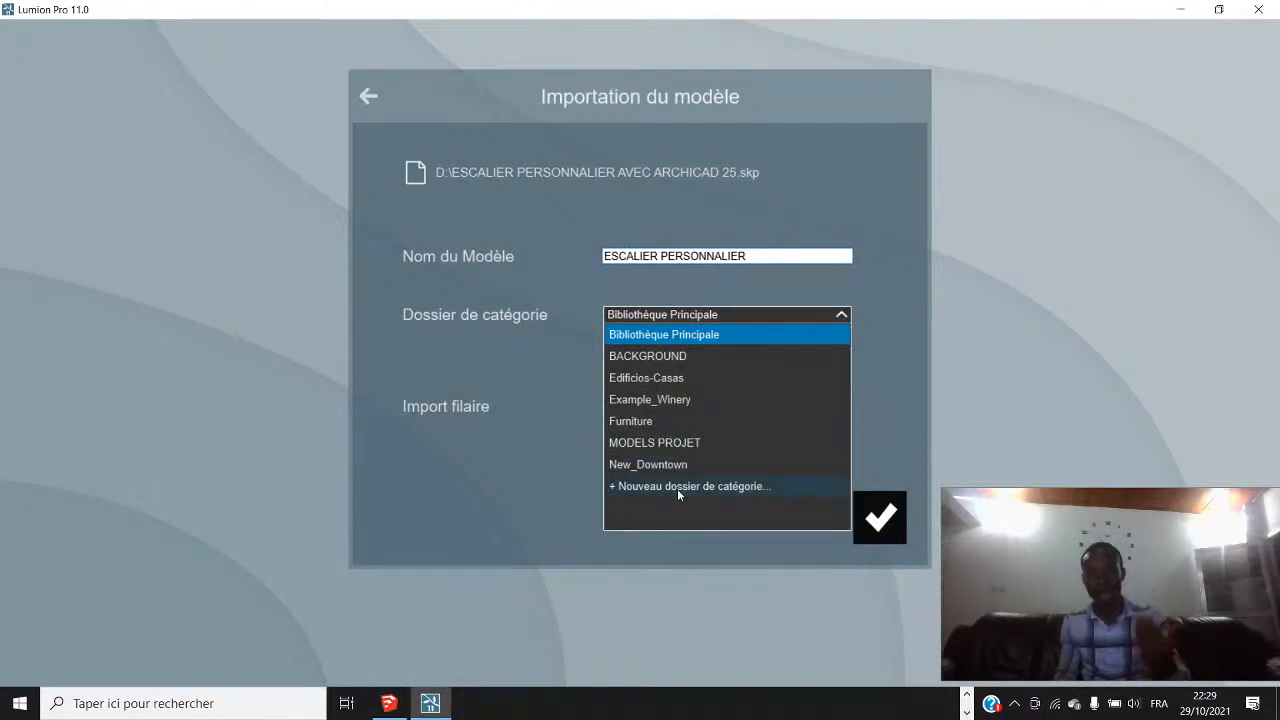
click(667, 442)
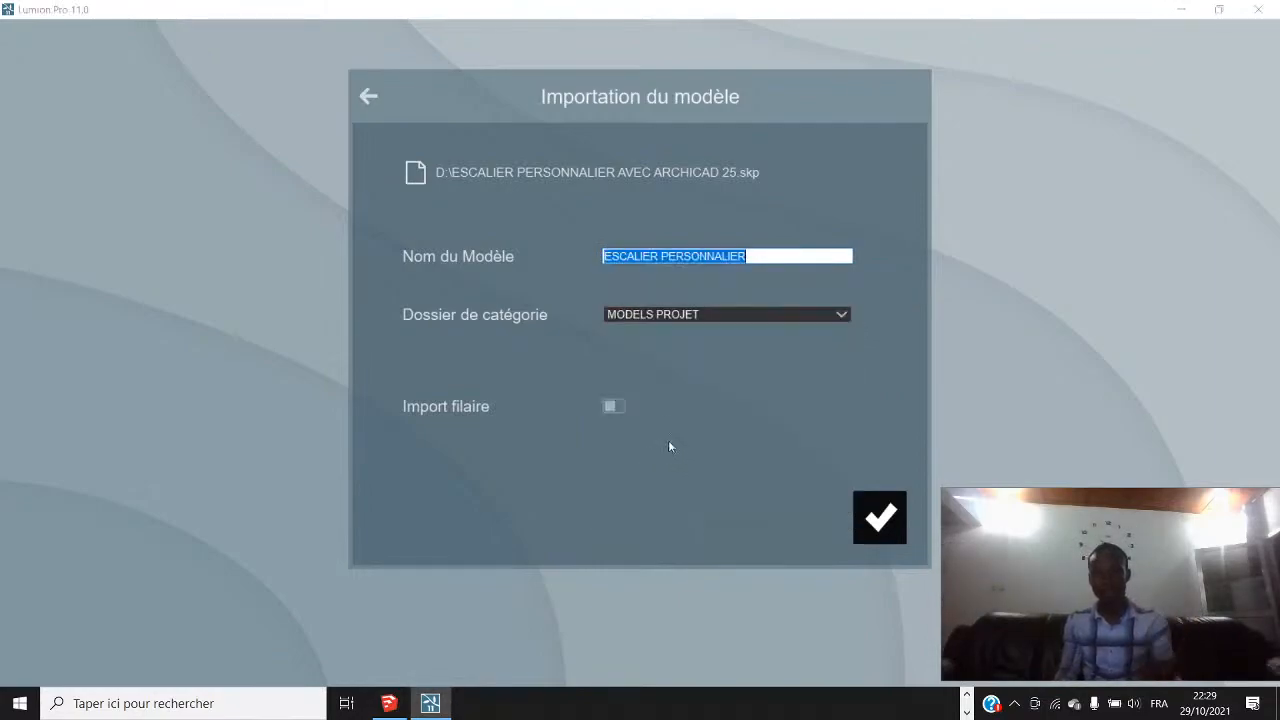
click(870, 530)
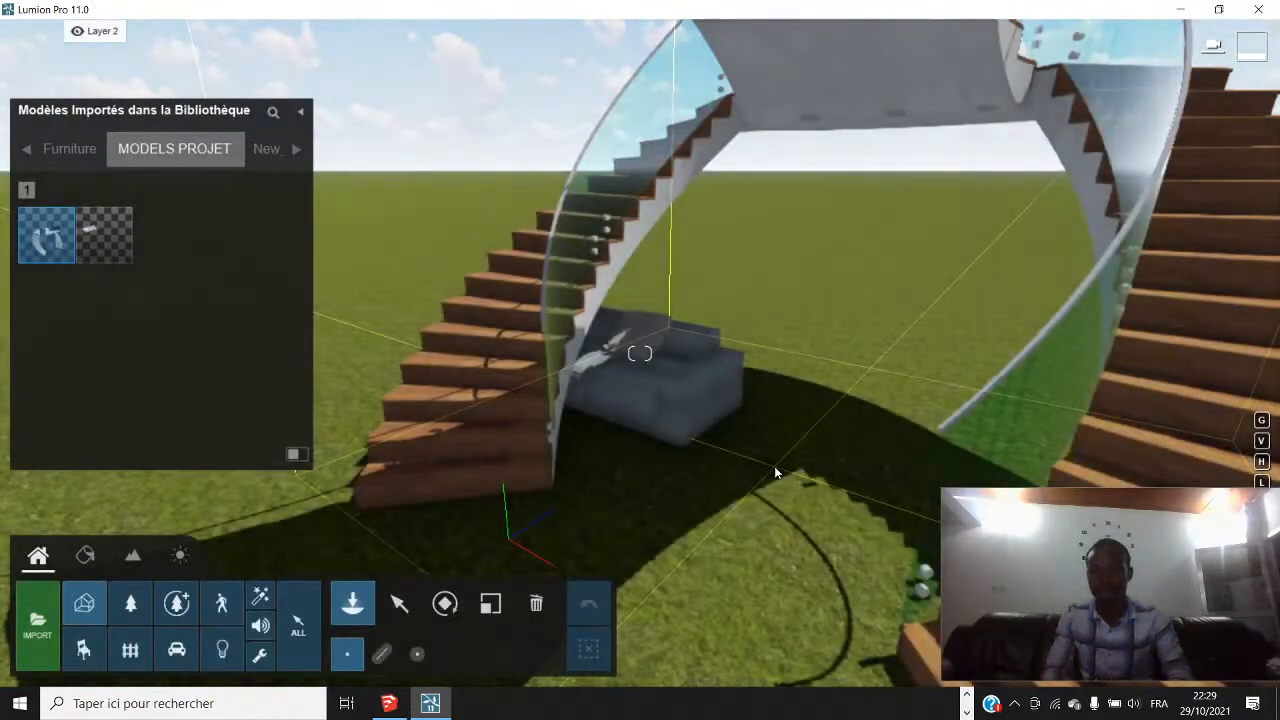
Place the imported staircase on the grass beside the sofa and return to the Select tool
scroll(778, 468, down, 3)
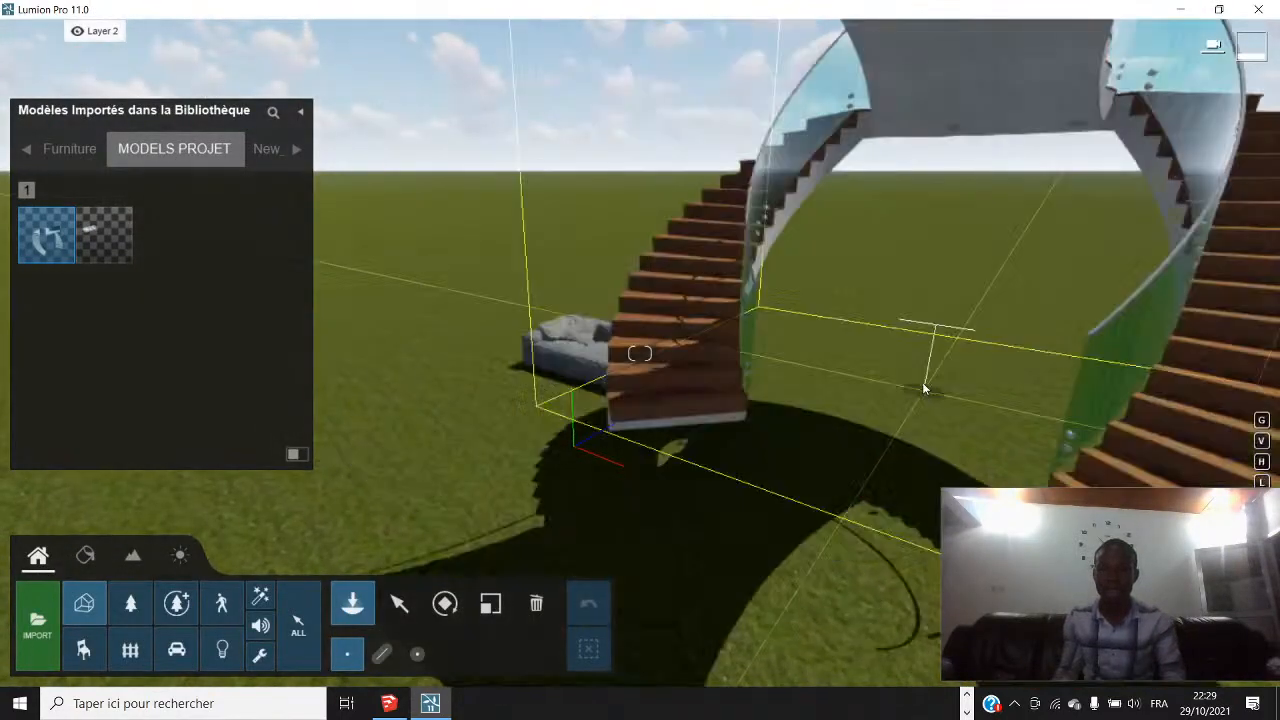
click(900, 374)
right_drag(590, 422, 667, 406)
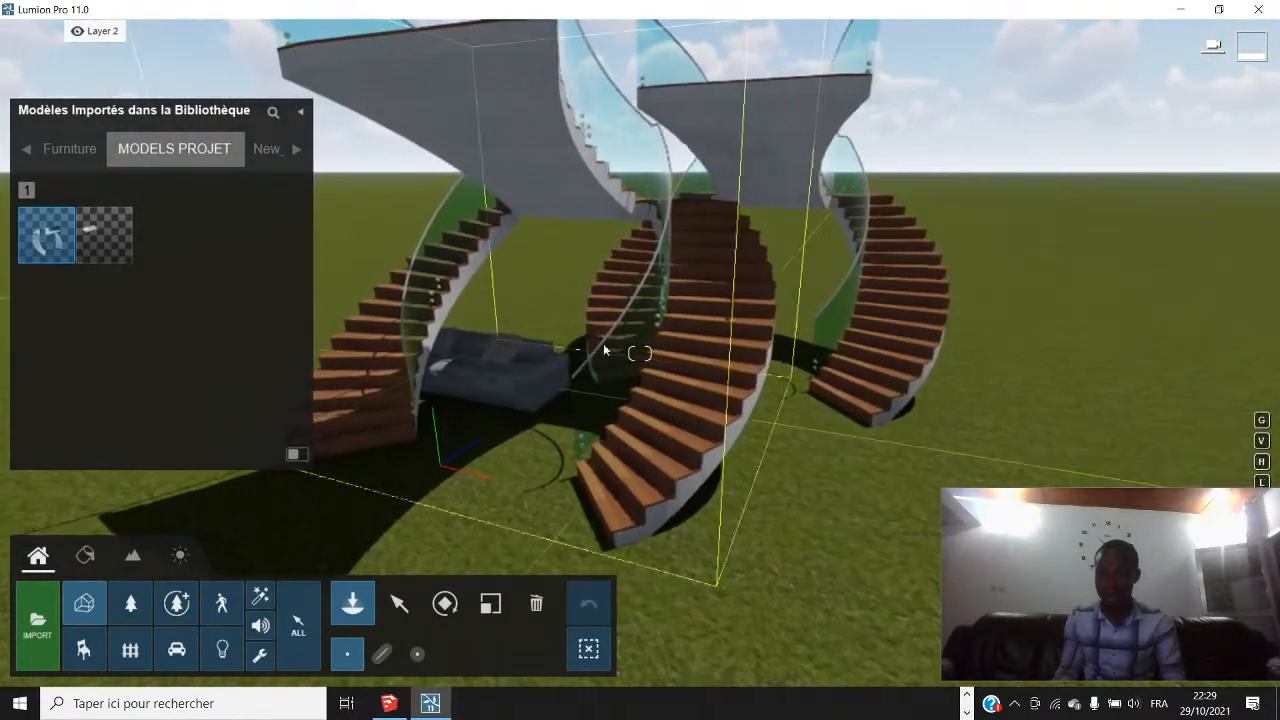
click(399, 603)
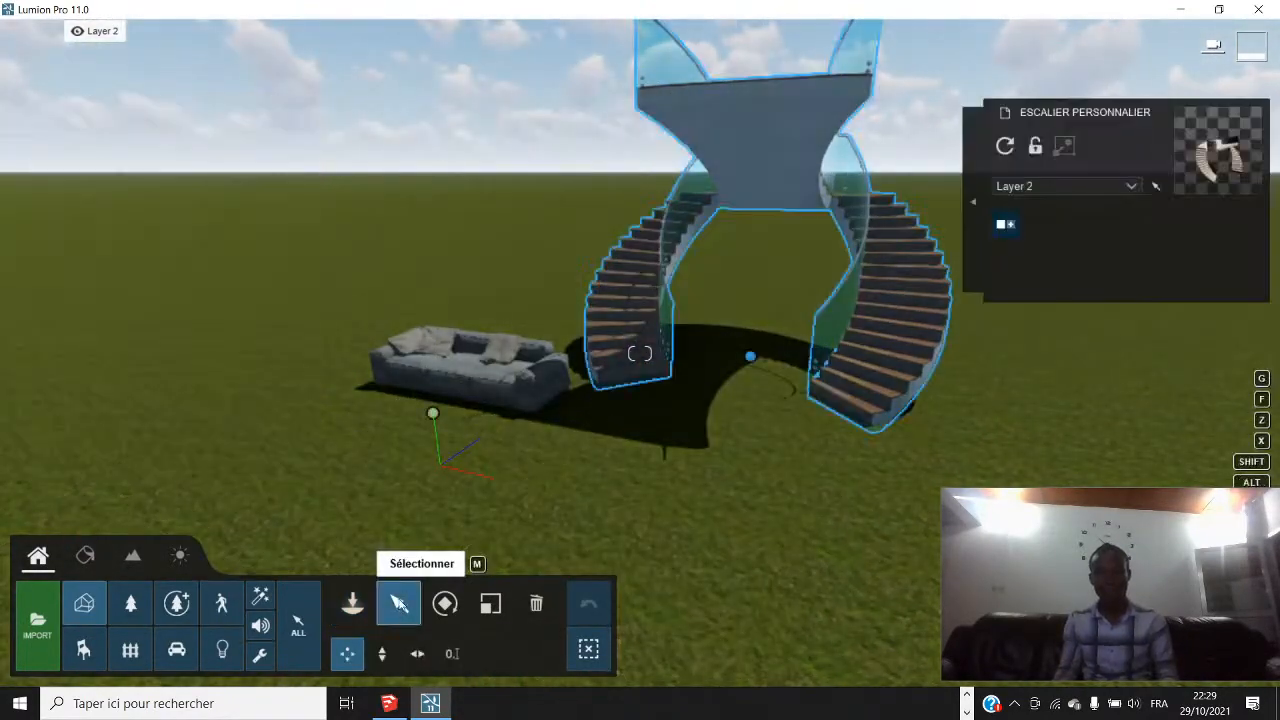
mouse_move(608, 482)
right_down()
mouse_move(609, 500)
mouse_move(609, 482)
right_up()
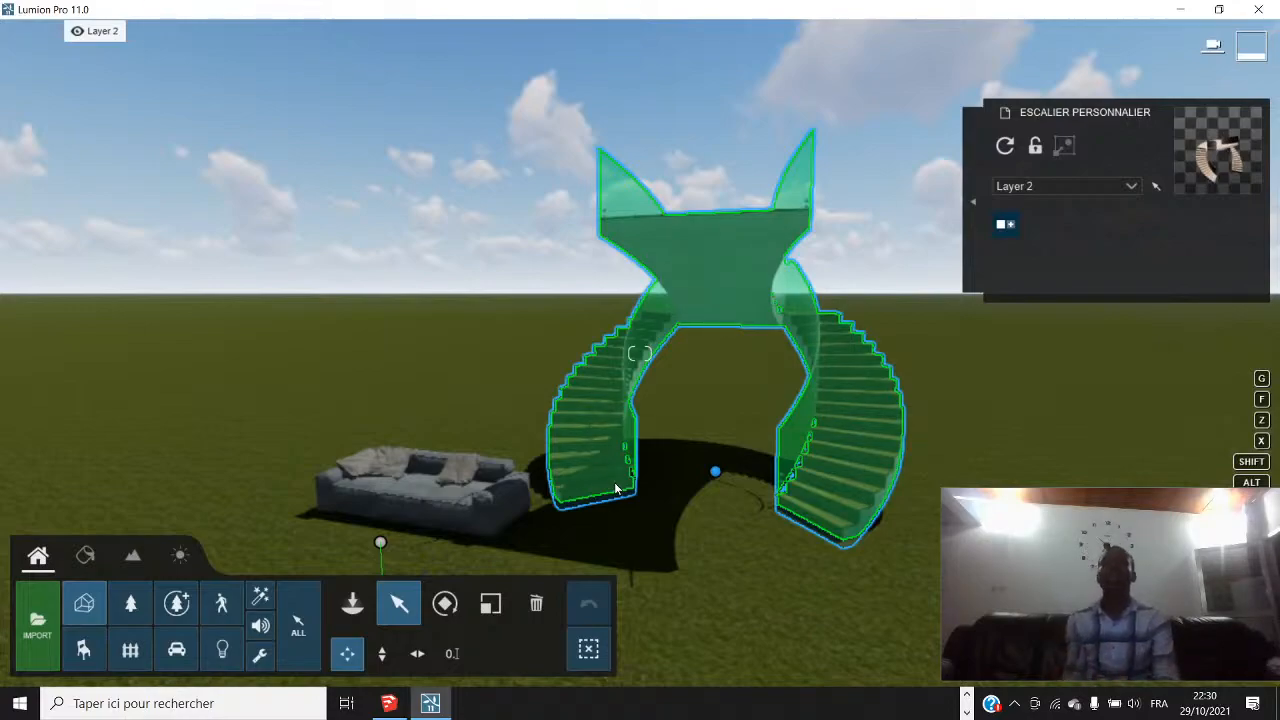
Switch to the material editor and pick the staircase's Béton - Lissé surface to edit its material
scroll(638, 491, up, 3)
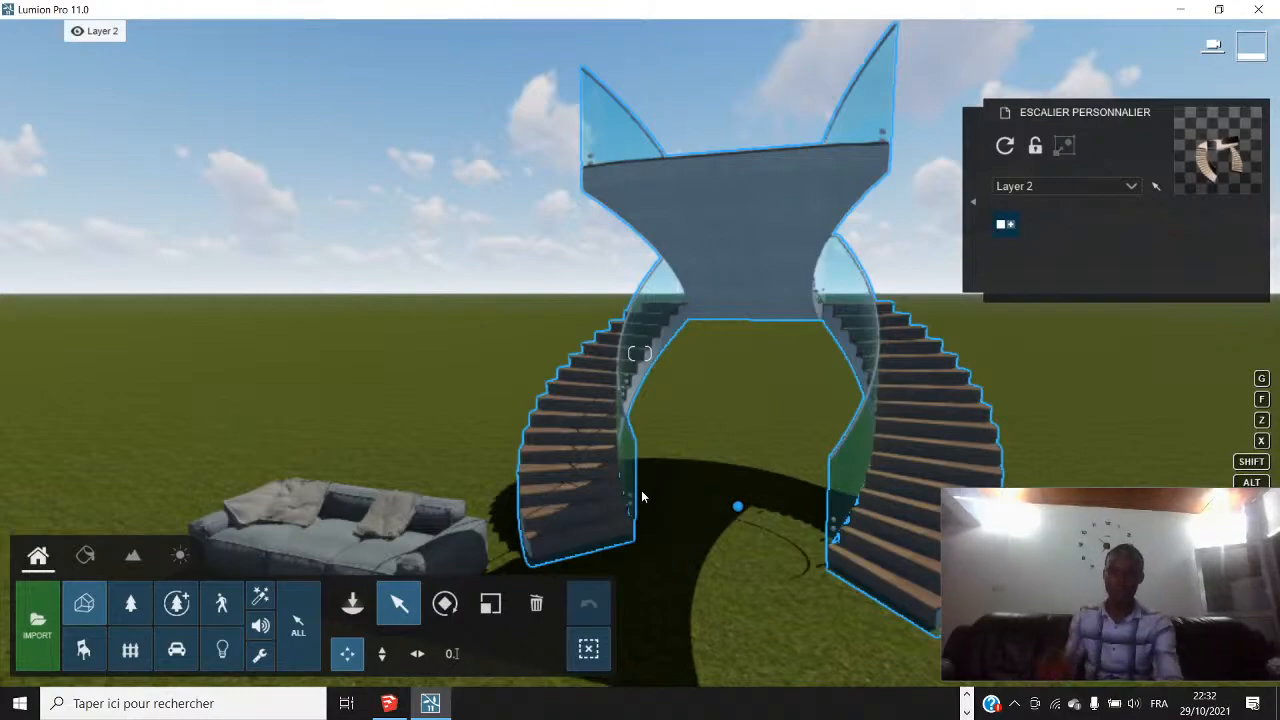
scroll(770, 330, up, 3)
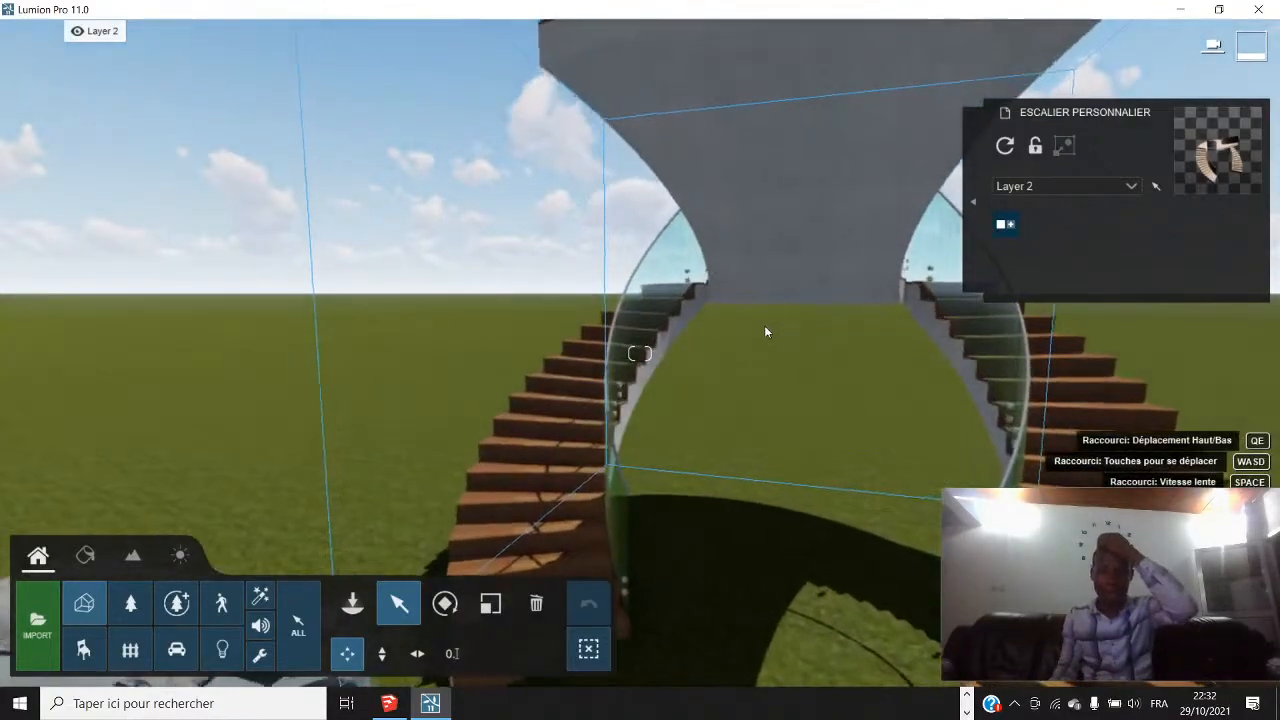
scroll(770, 330, down, 3)
mouse_move(728, 361)
right_down()
mouse_move(890, 398)
mouse_move(720, 360)
right_up()
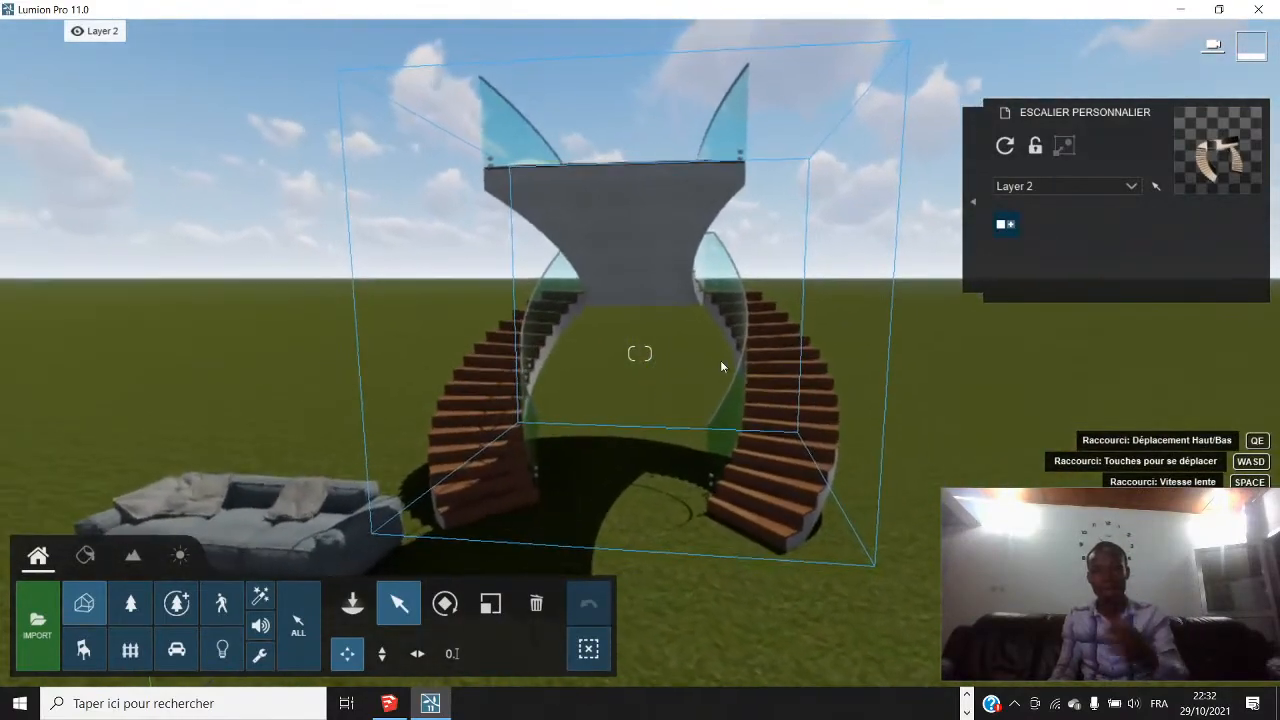
click(720, 365)
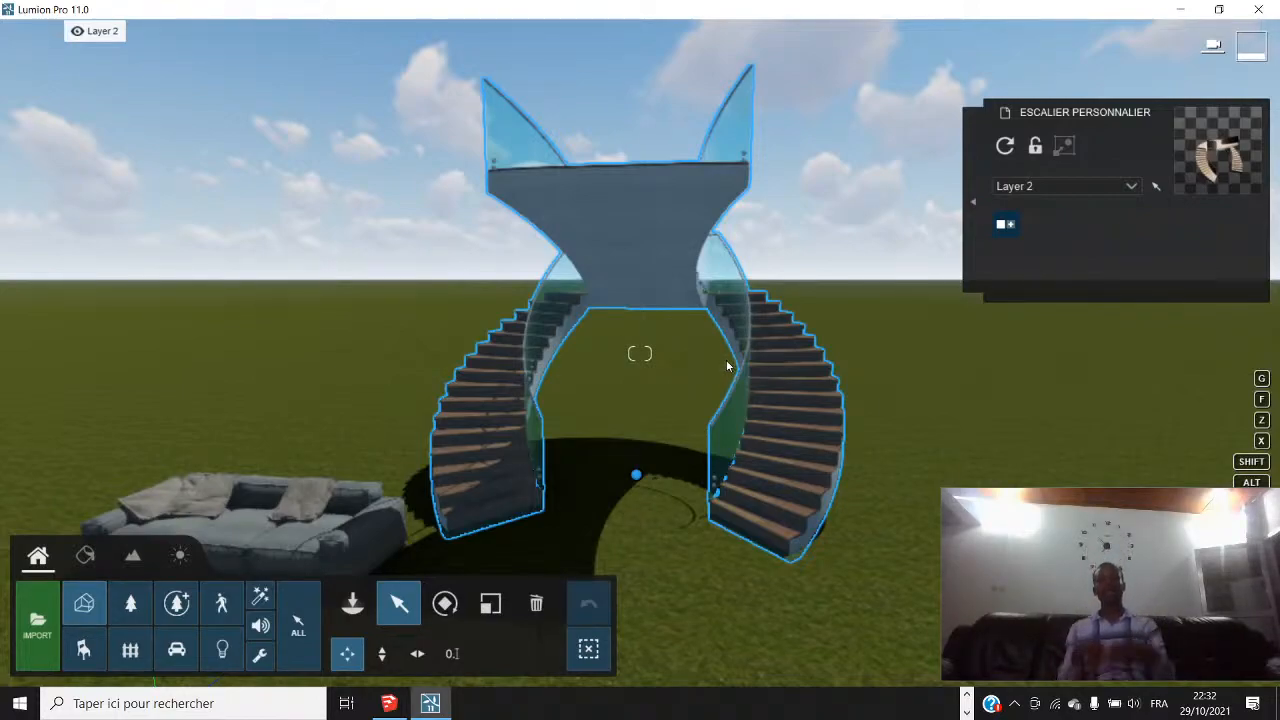
click(86, 562)
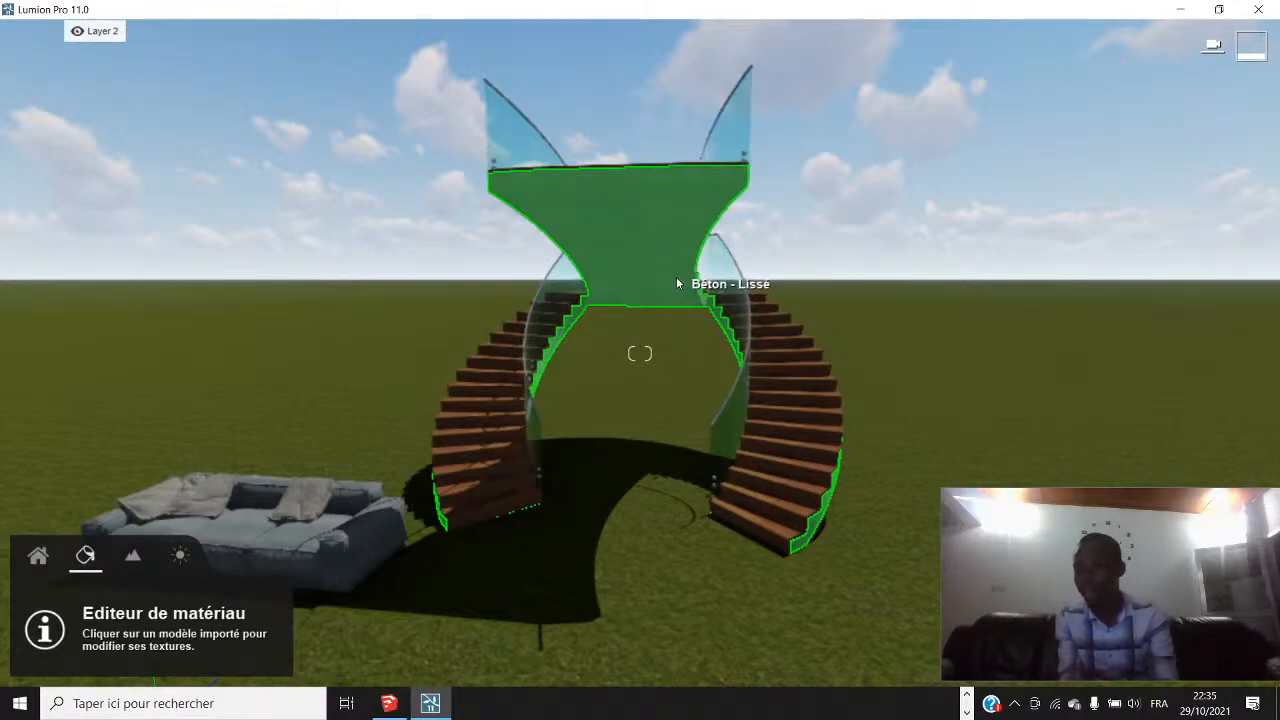
click(614, 221)
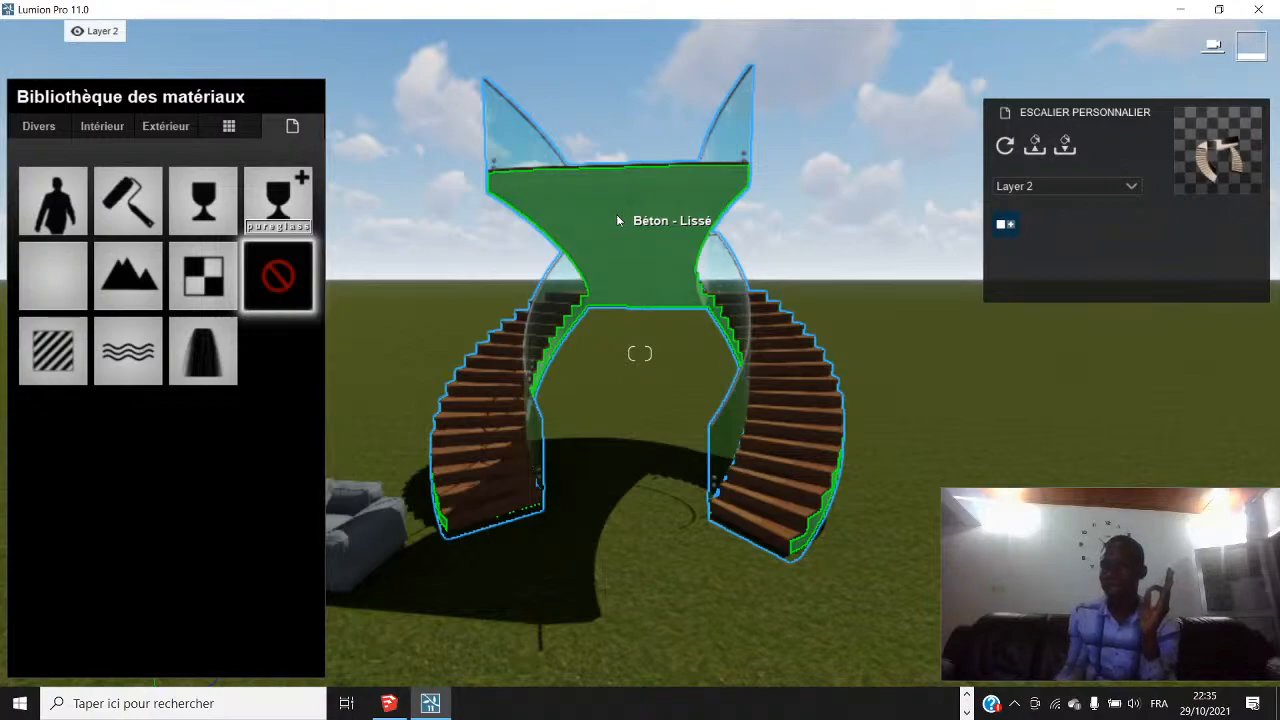
Examine the staircase's concrete landing, glass railings and wooden steps from close up and from farther back
scroll(617, 216, up, 3)
scroll(619, 216, down, 2)
scroll(628, 149, up, 3)
scroll(630, 149, down, 3)
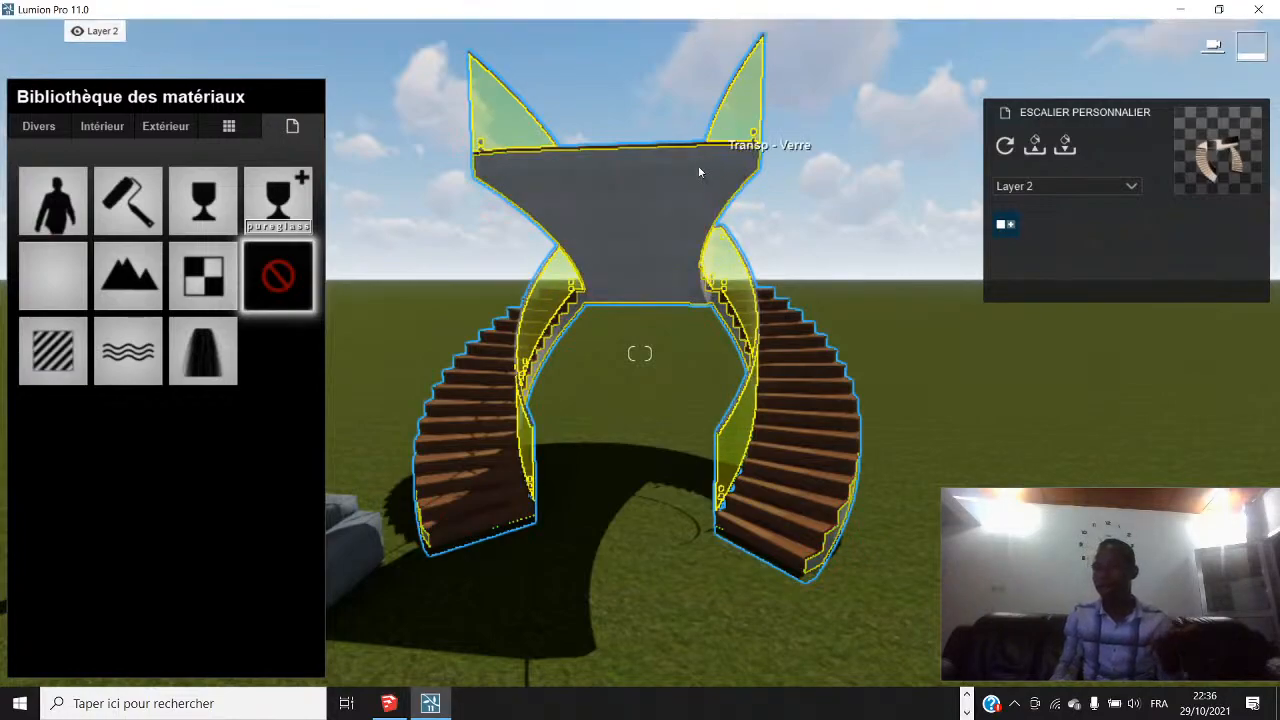
scroll(752, 420, up, 4)
scroll(756, 422, down, 3)
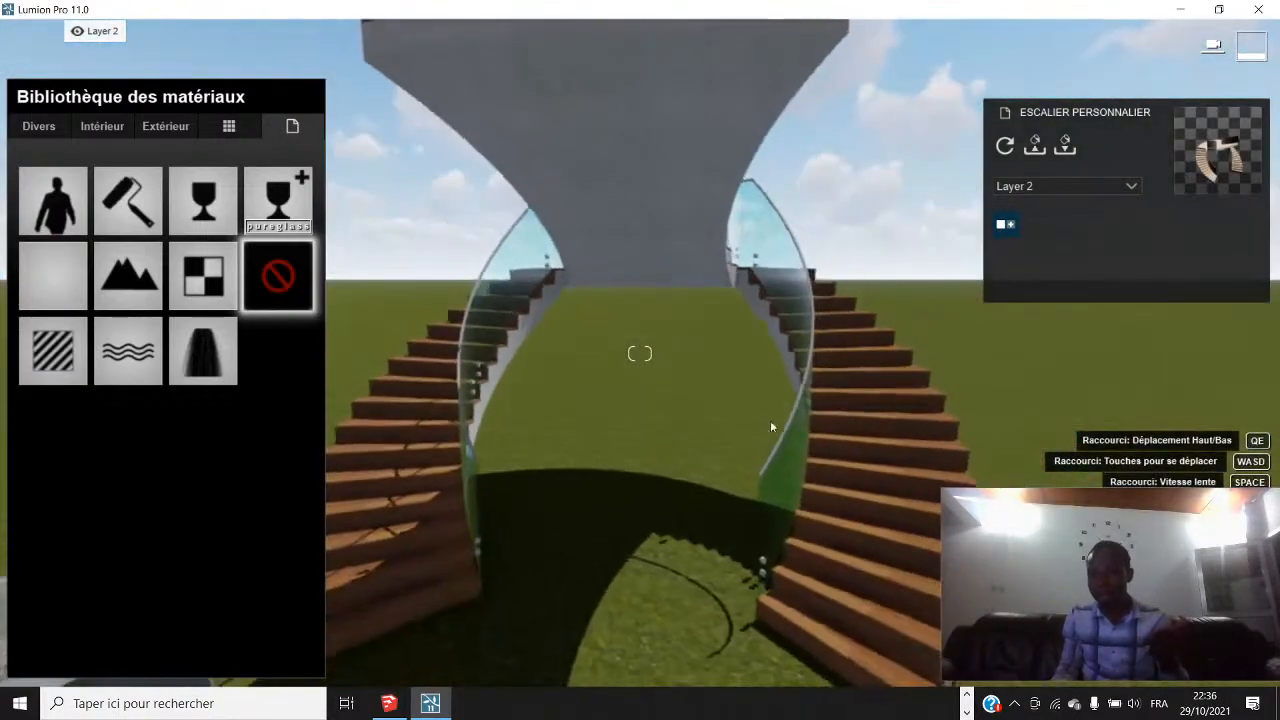
scroll(760, 420, up, 4)
scroll(654, 354, down, 4)
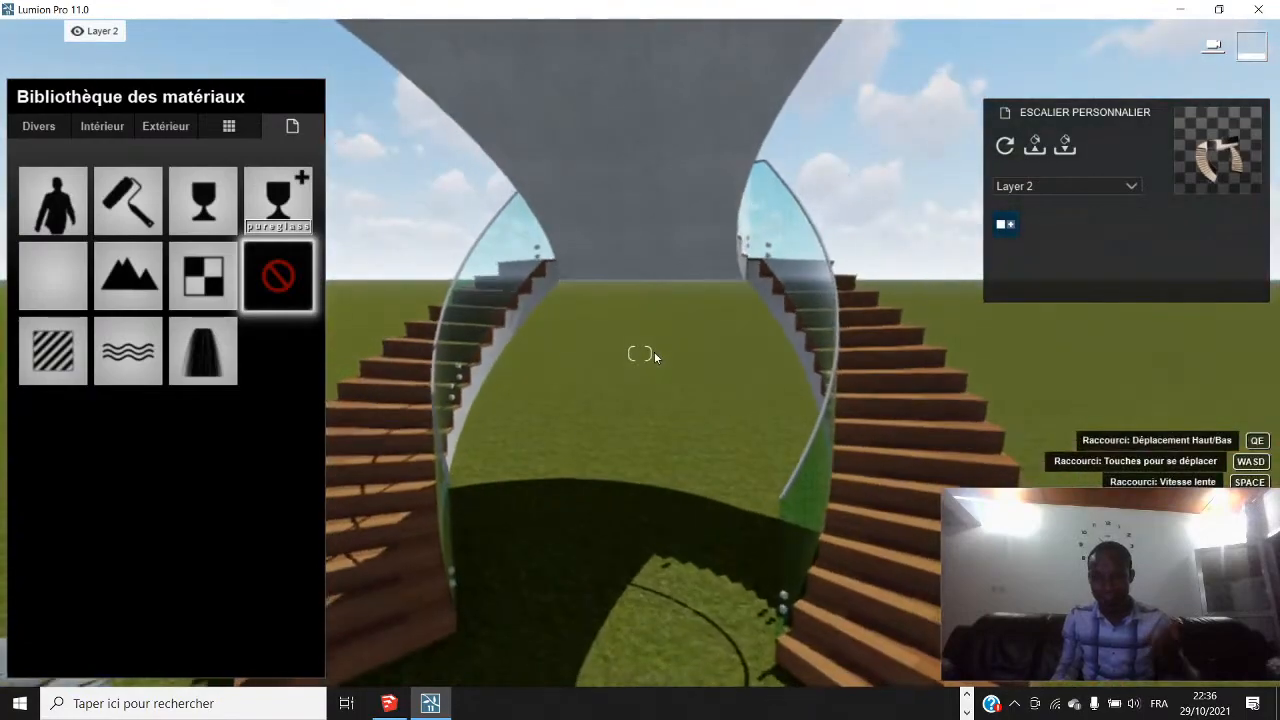
scroll(654, 351, up, 4)
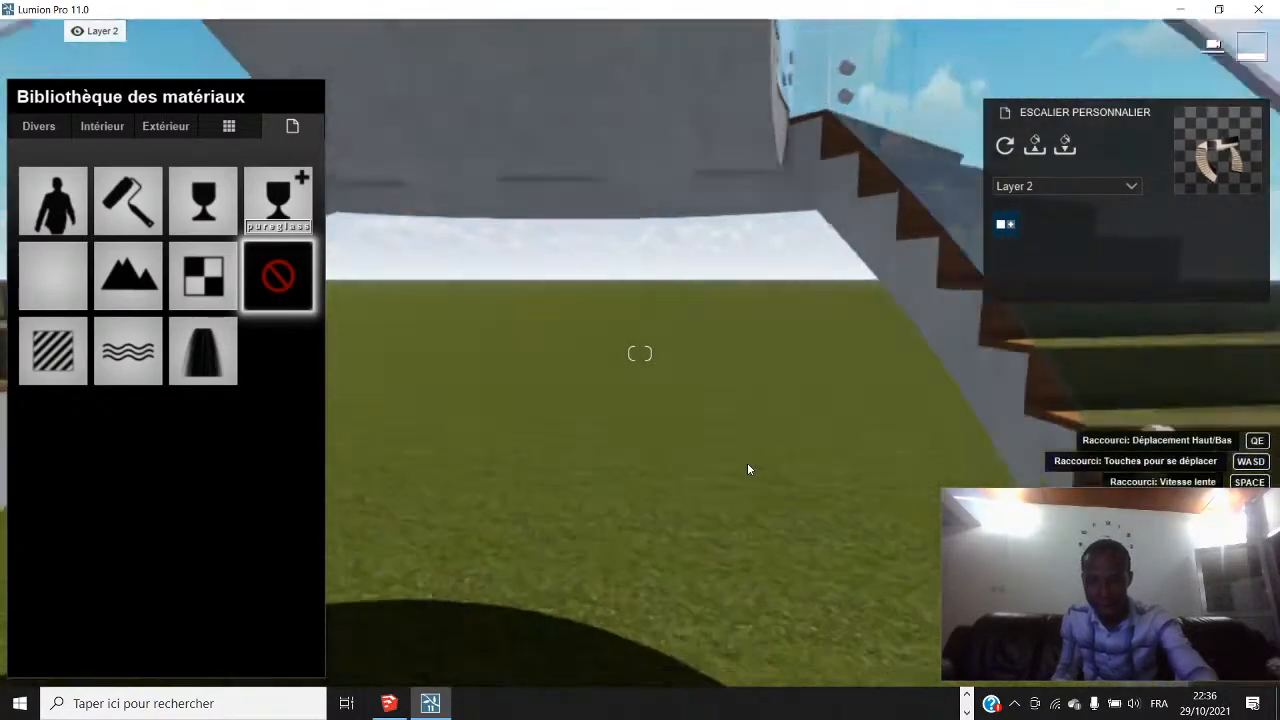
scroll(747, 462, down, 4)
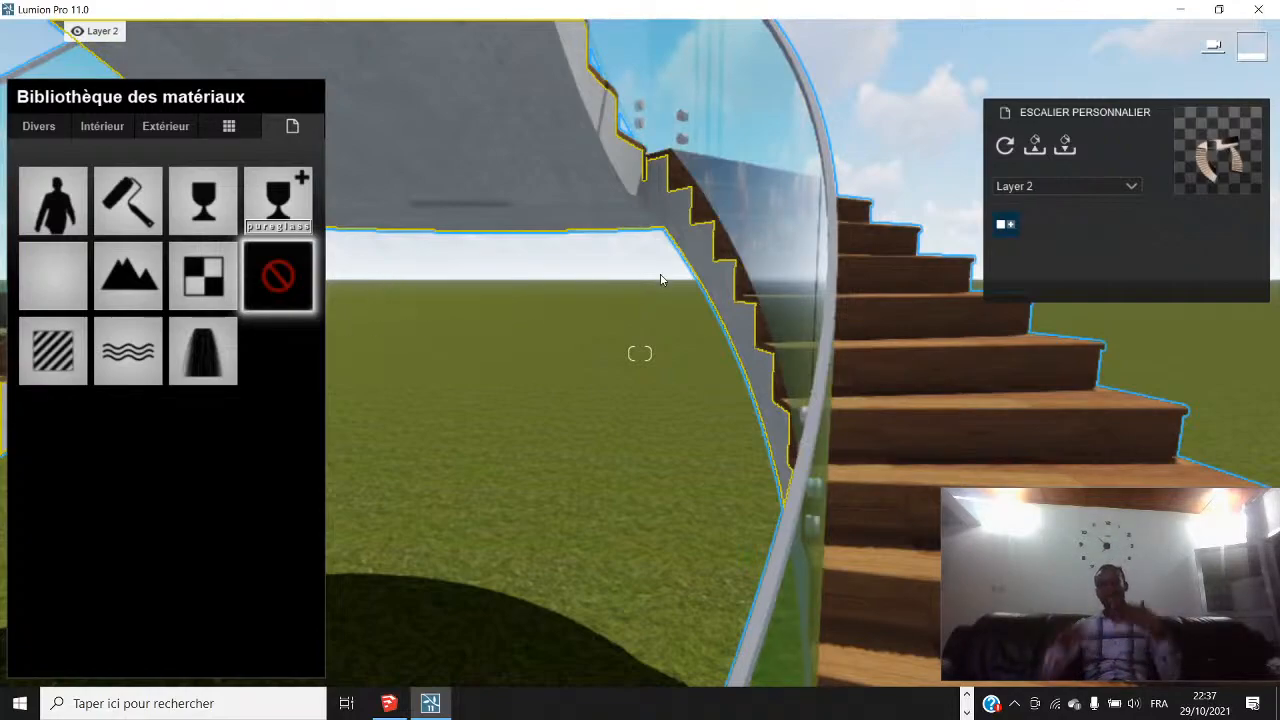
key(shift+s)
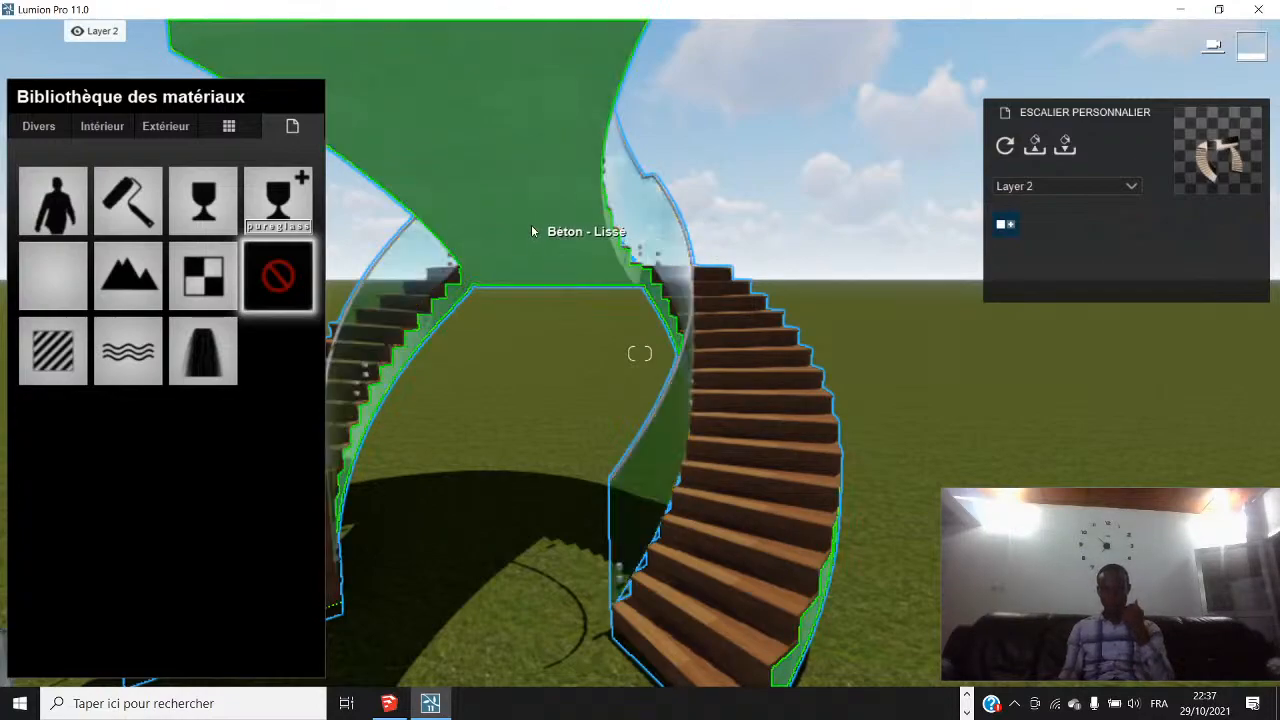
scroll(754, 288, down, 3)
scroll(603, 284, up, 4)
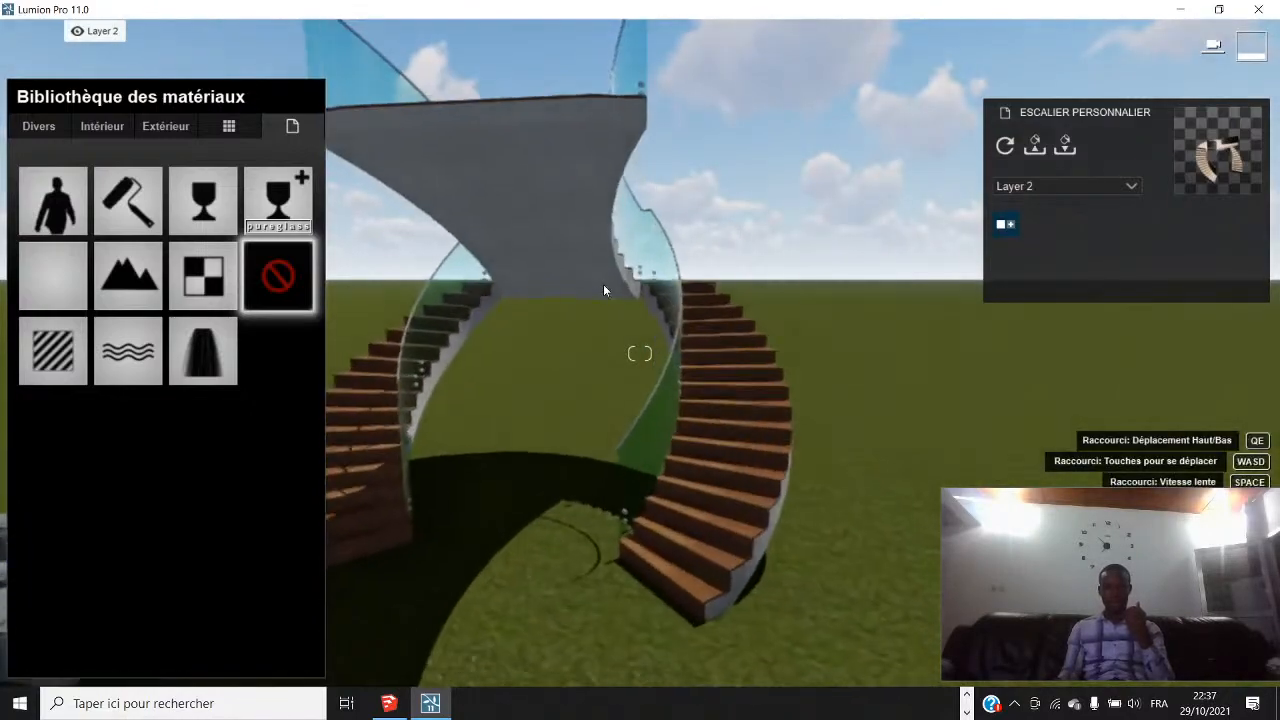
Assign the Standard material to the Béton - Lissé surface and start choosing a new color map for it
scroll(535, 195, up, 3)
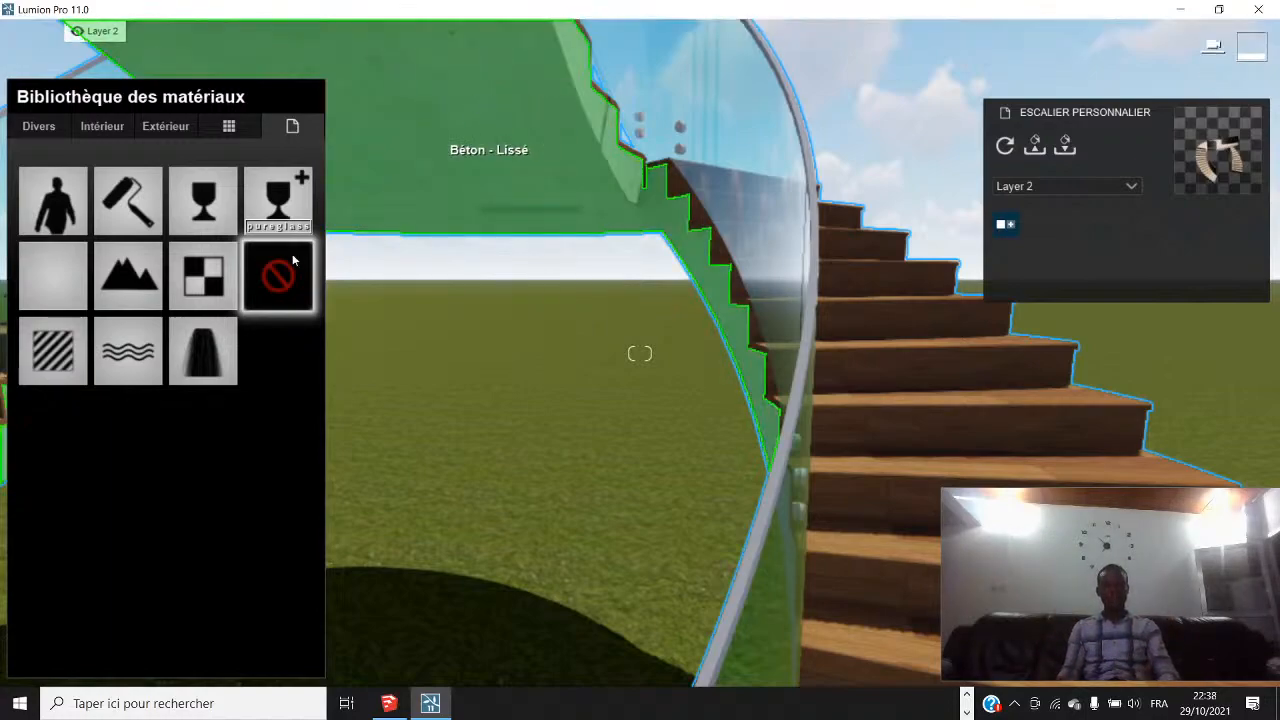
click(68, 347)
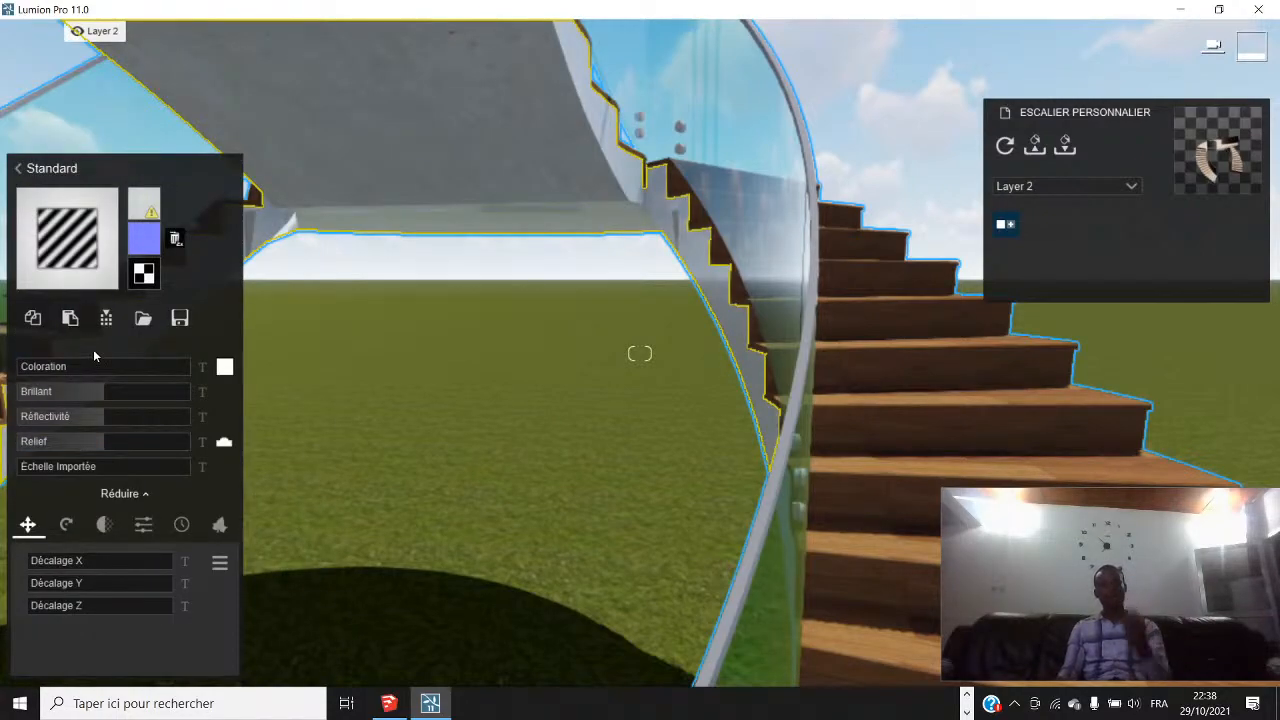
mouse_move(147, 207)
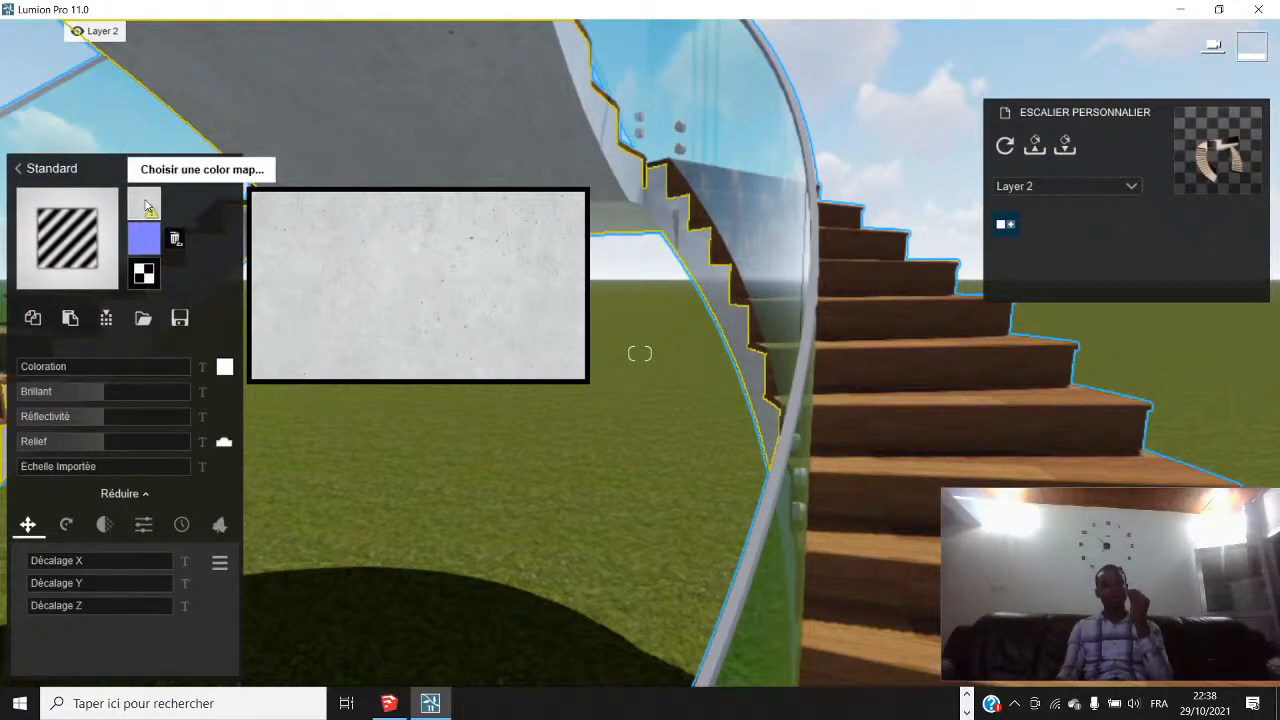
click(147, 207)
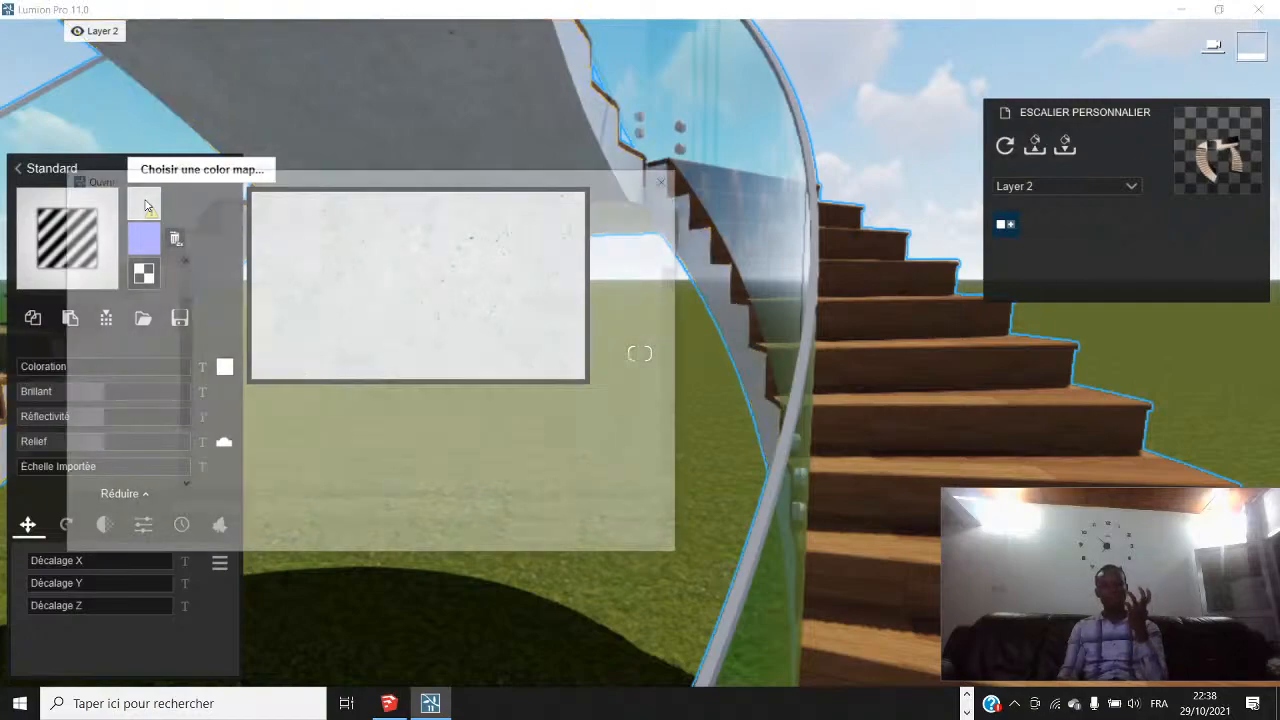
Browse drive D for the color map through DOSSIER DEL, 100PINT and Épingles to the beton folder
click(140, 488)
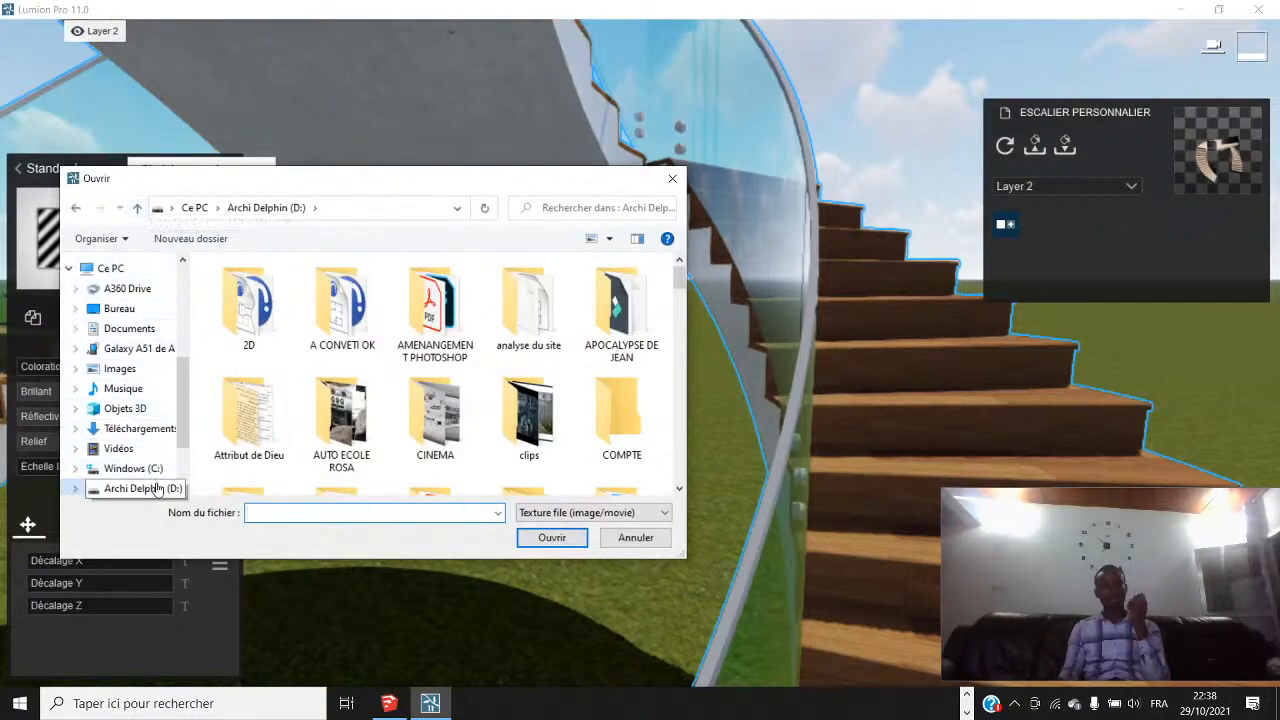
scroll(506, 374, down, 2)
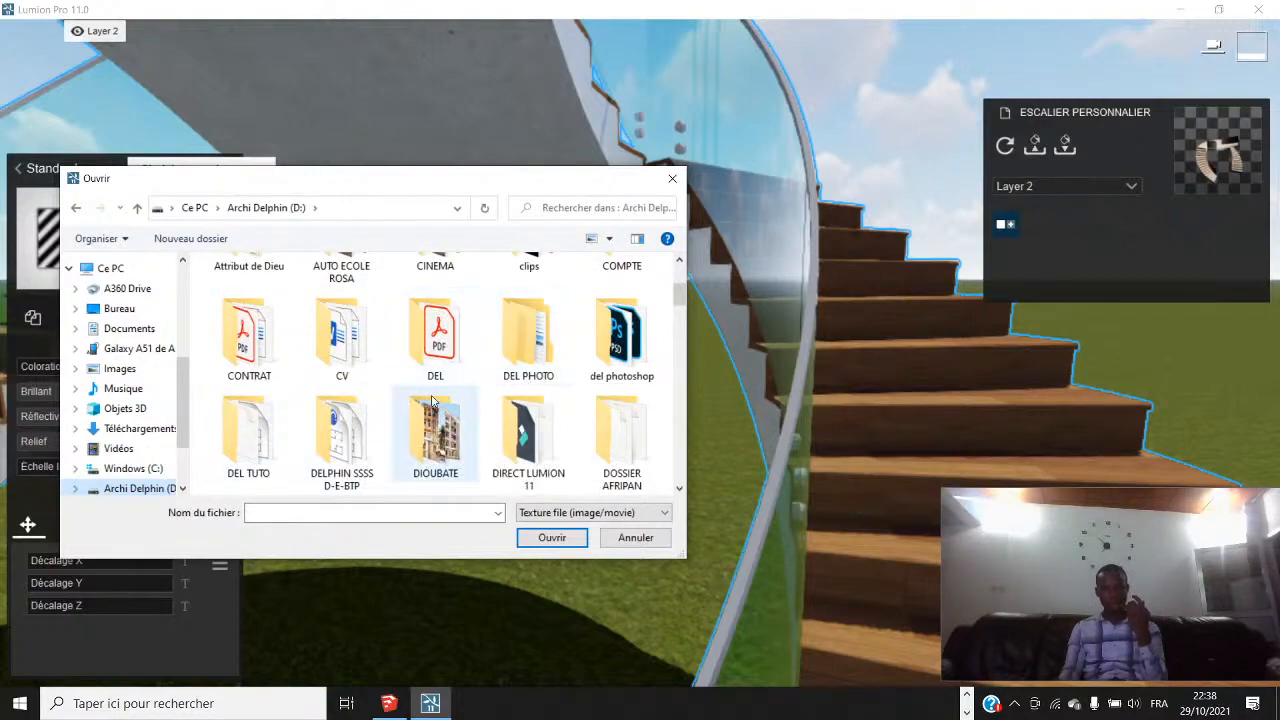
scroll(423, 403, down, 1)
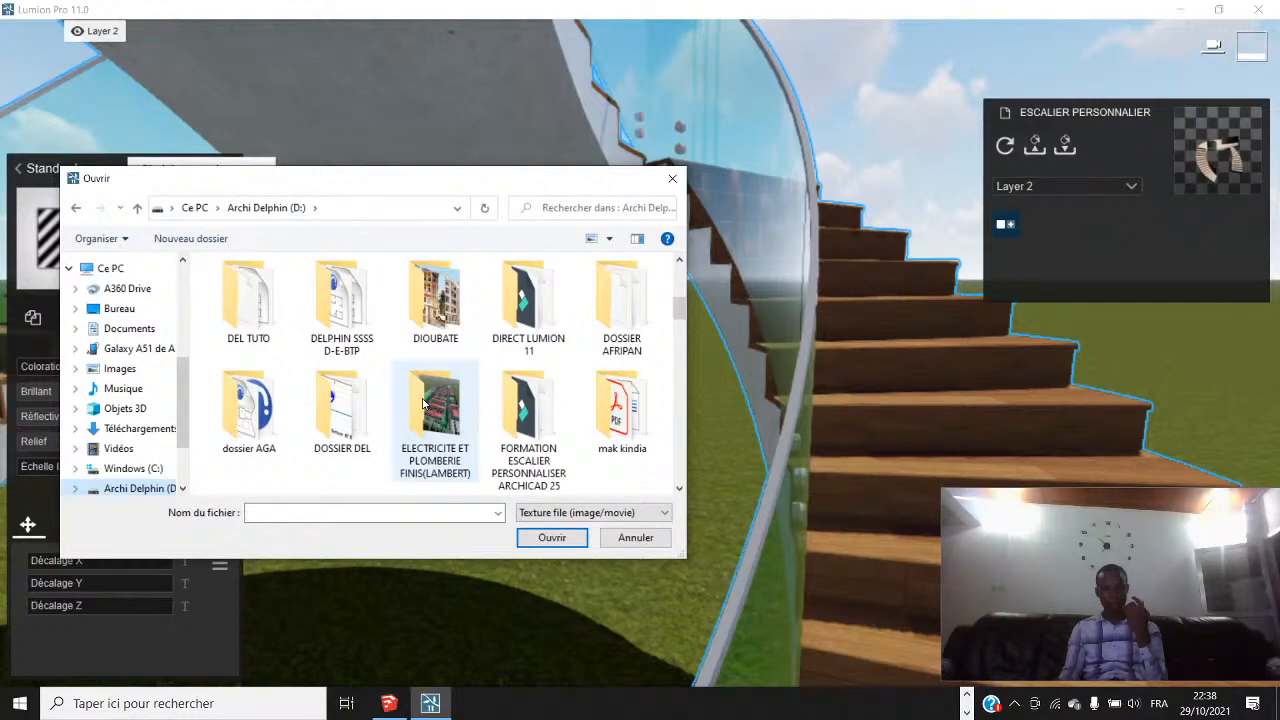
double_click(345, 405)
double_click(430, 318)
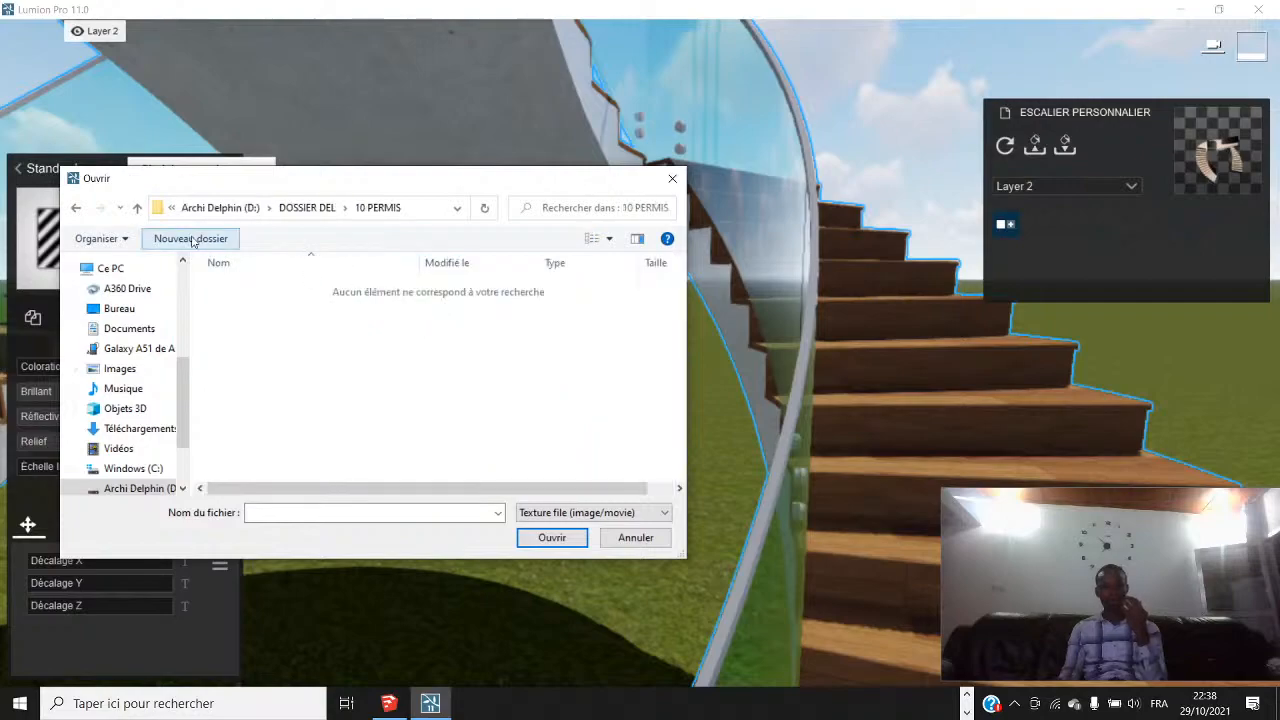
click(77, 208)
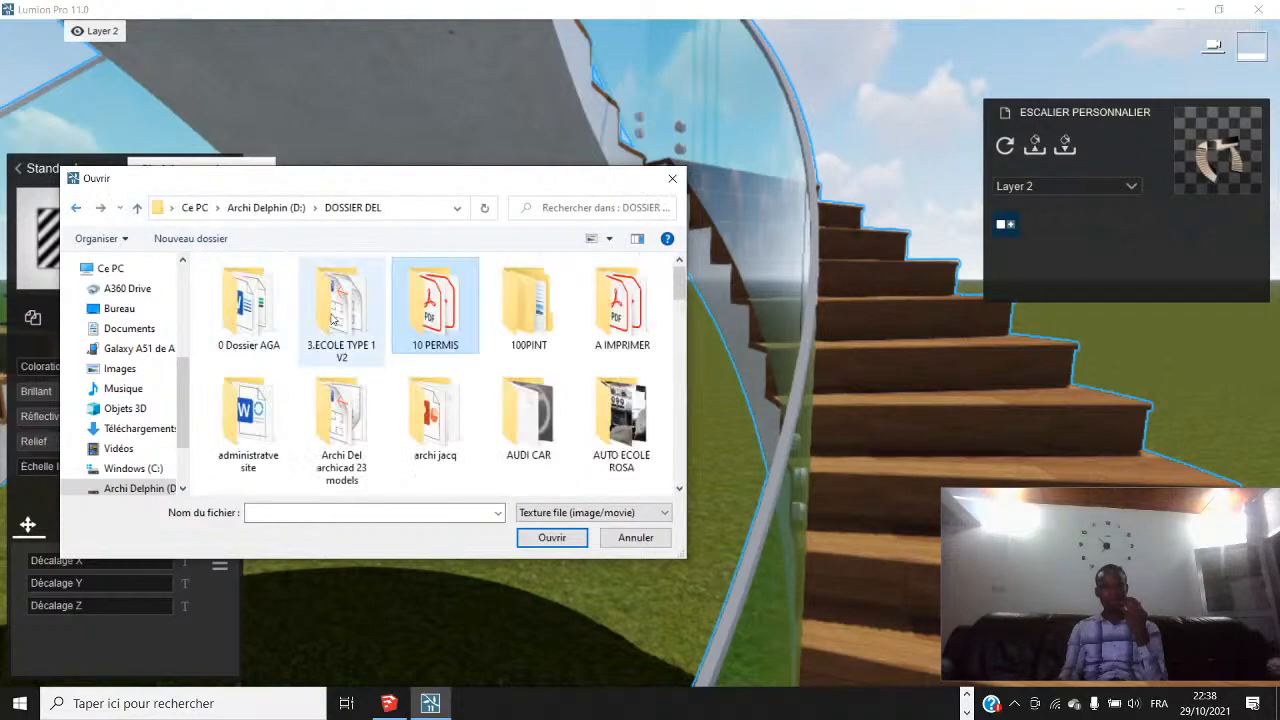
double_click(521, 290)
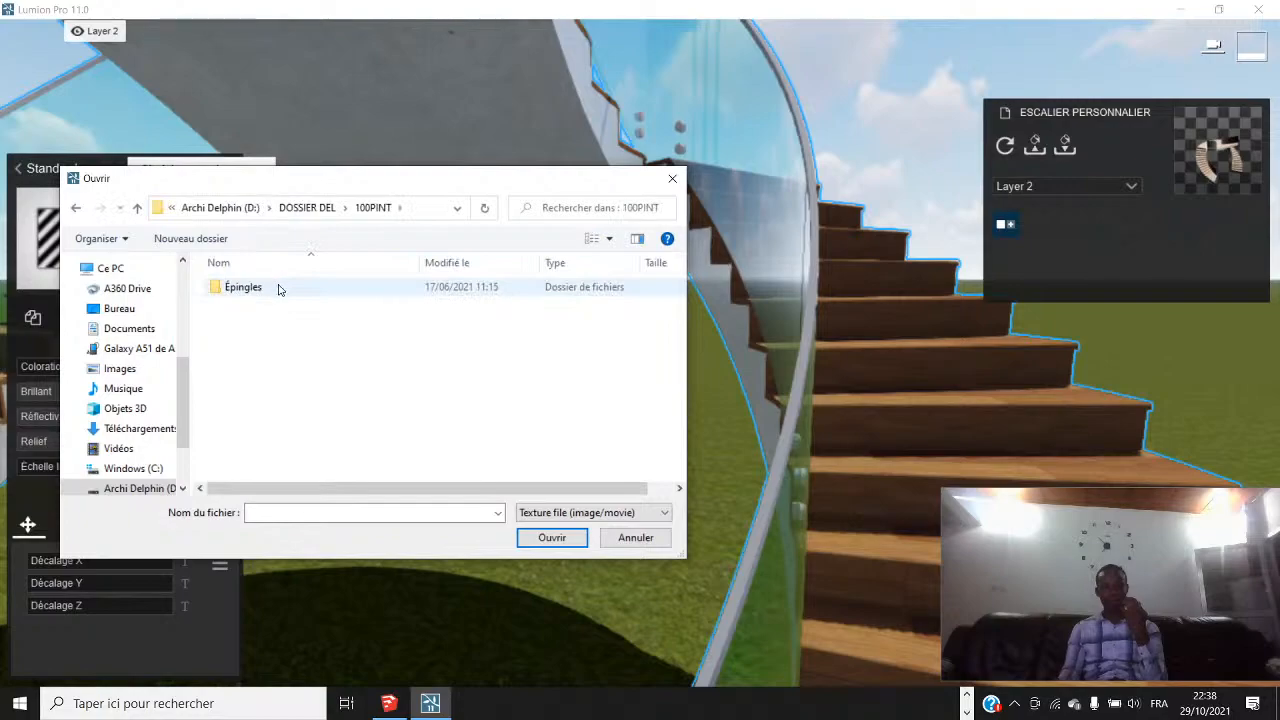
double_click(279, 289)
double_click(428, 318)
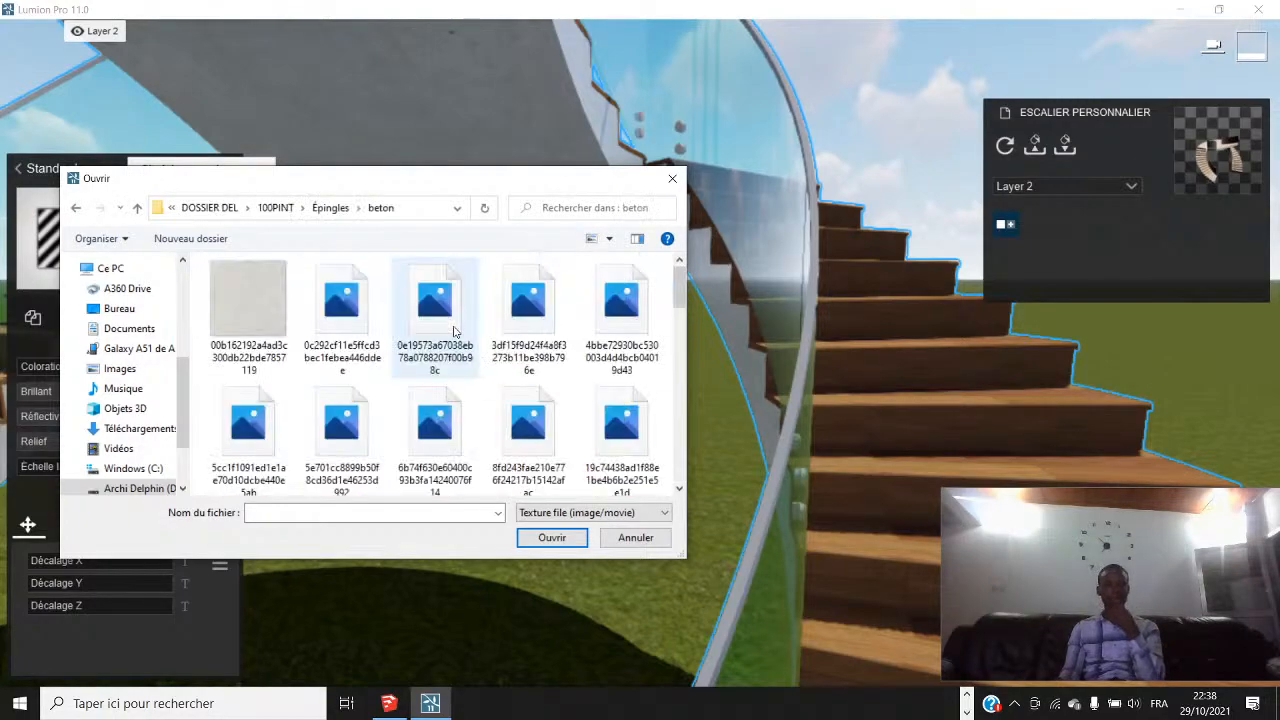
Load the light concrete image b7c0bc5af2163d7b13e74d0ba9e2c3ac from the beton folder as the surface's color map
scroll(402, 384, down, 5)
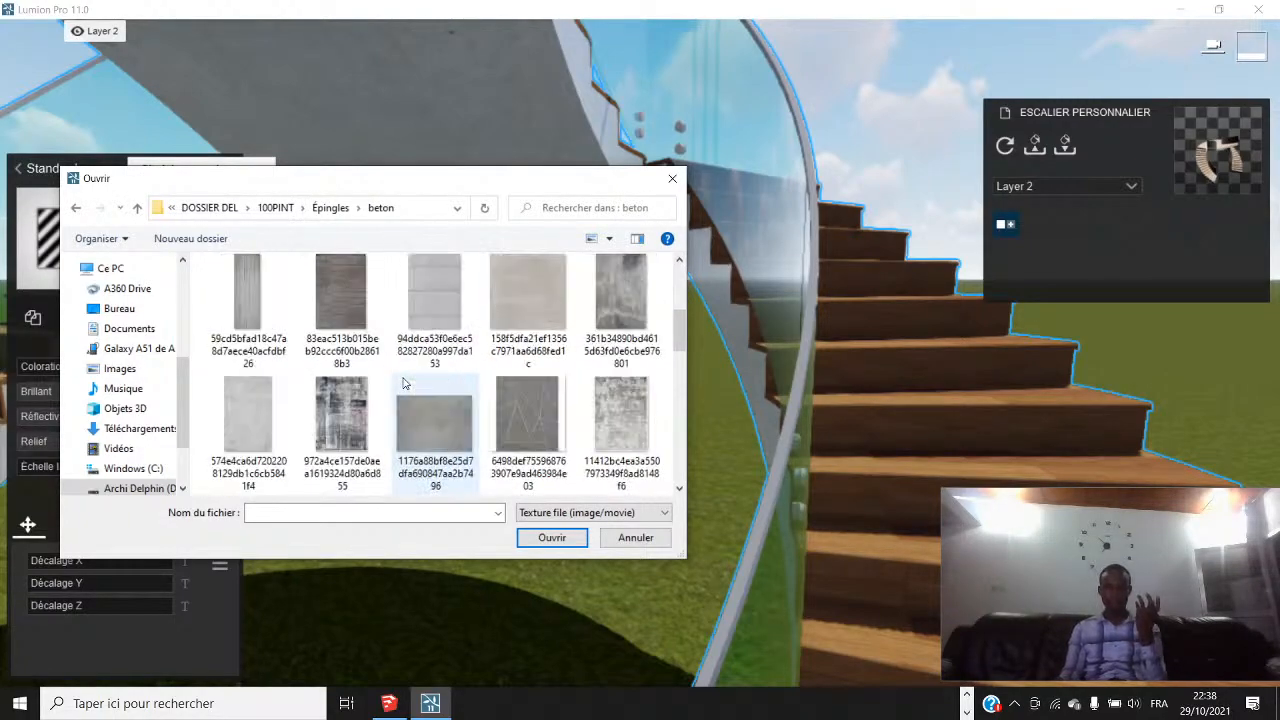
scroll(404, 383, down, 3)
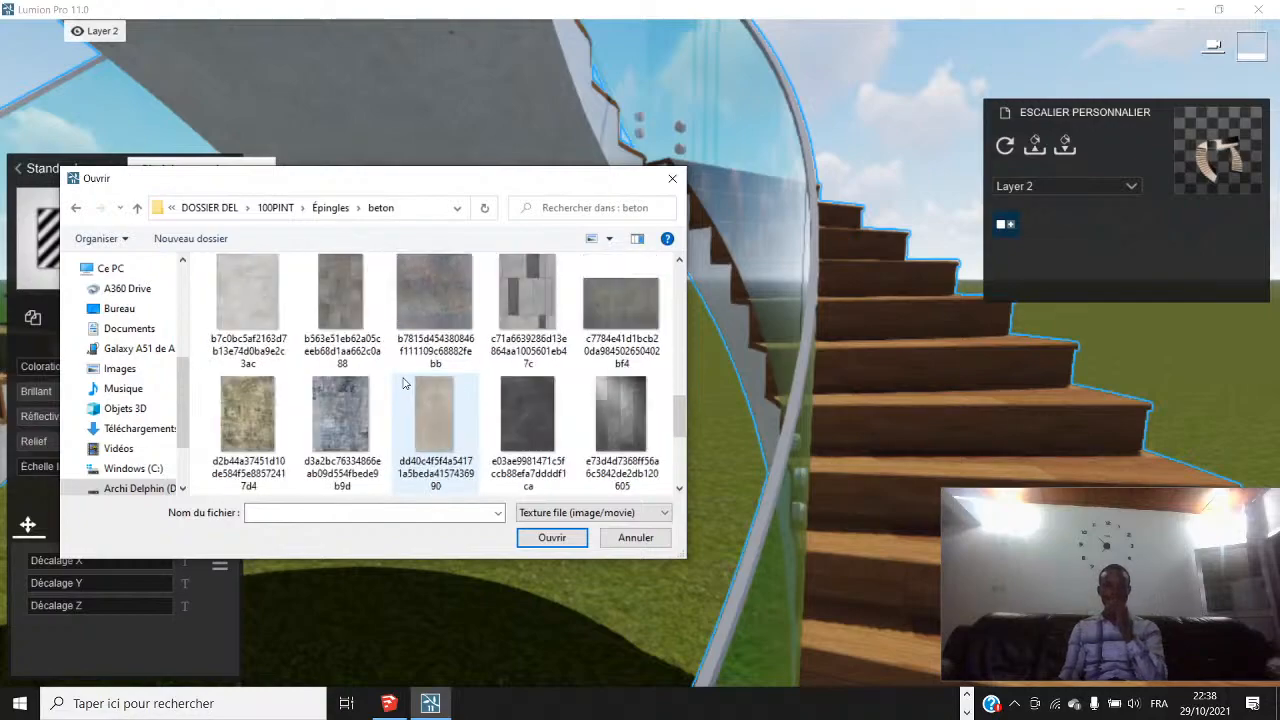
click(250, 292)
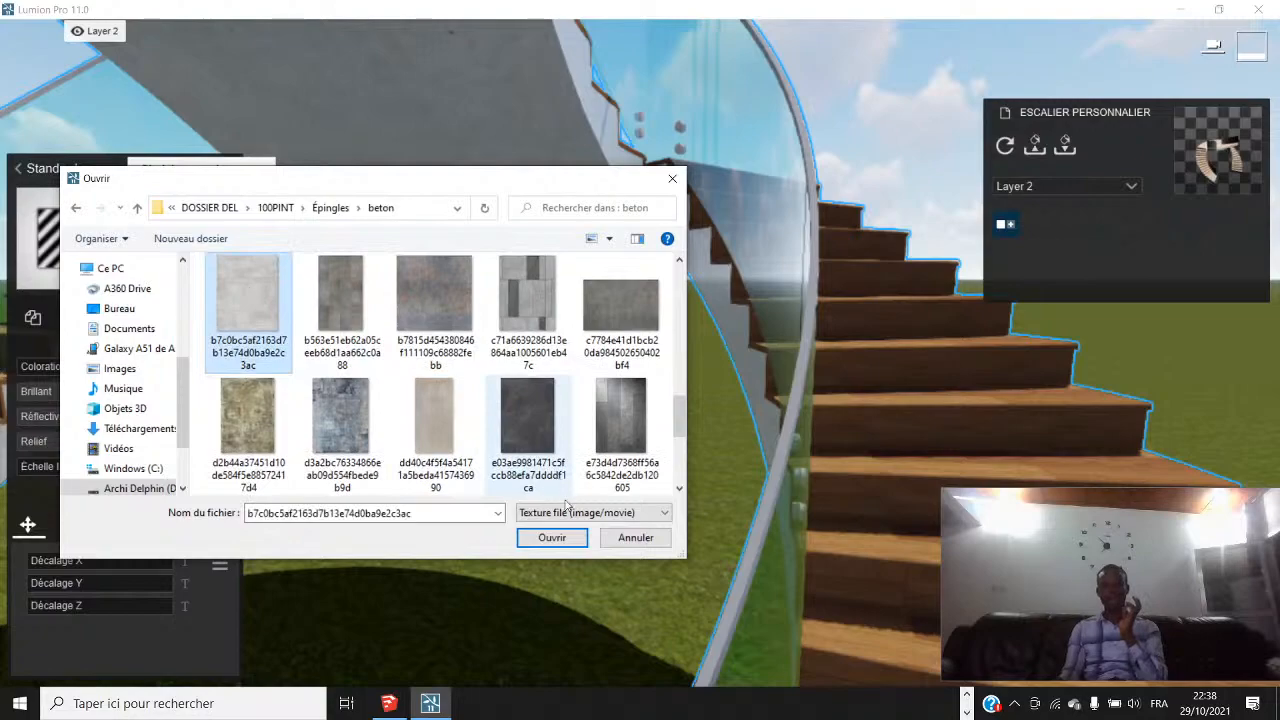
click(550, 538)
Examine the new concrete texture on the underside of the landing from near and far
scroll(628, 538, down, 5)
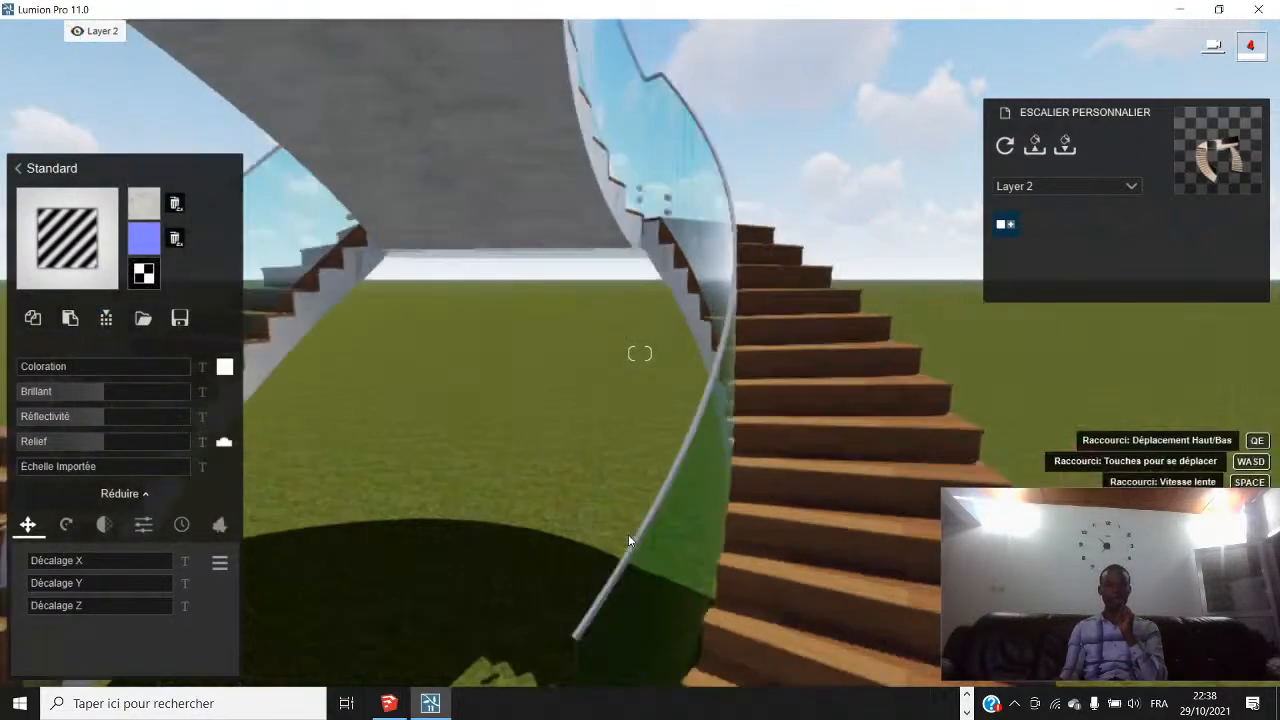
scroll(594, 380, up, 3)
right_drag(590, 345, 526, 195)
scroll(554, 152, up, 5)
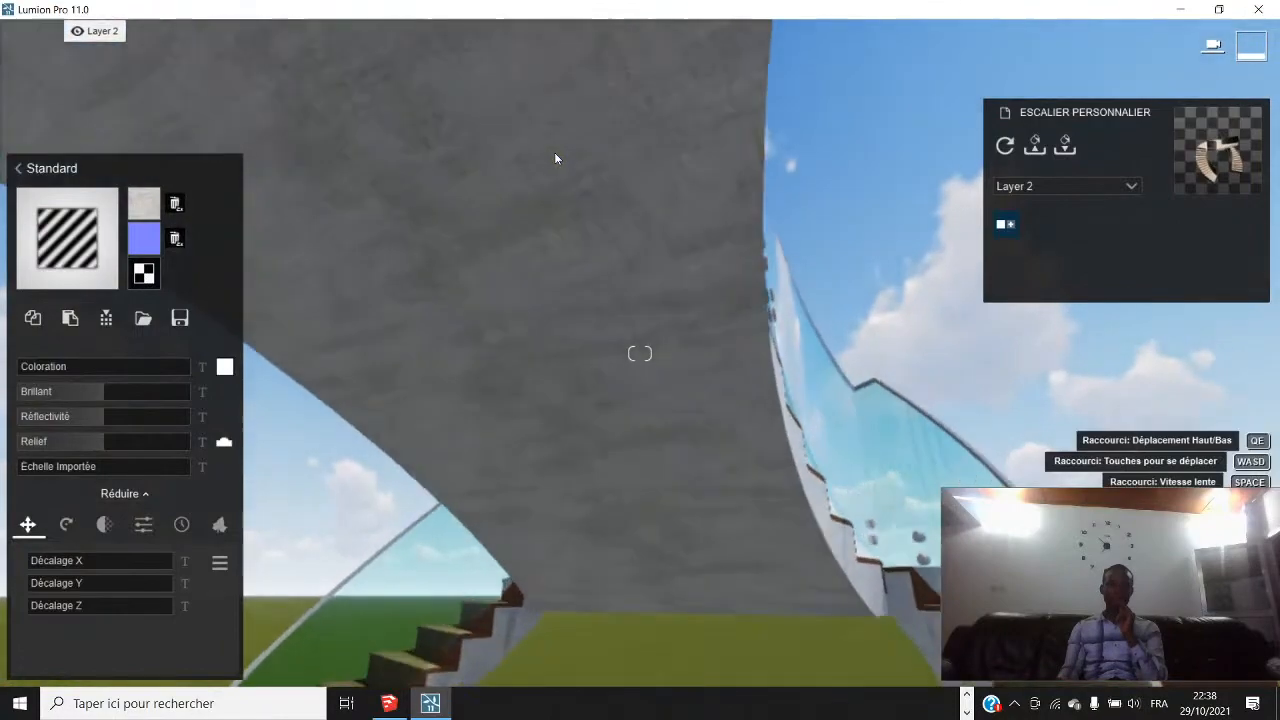
scroll(577, 238, up, 4)
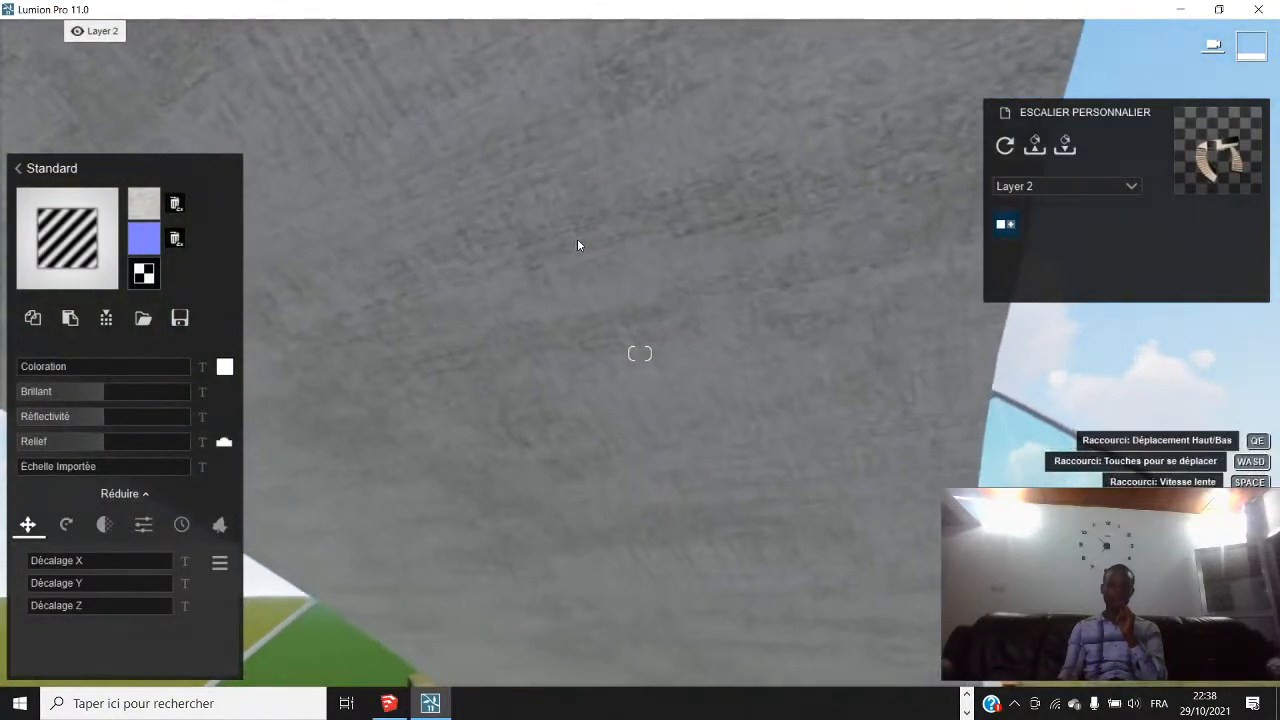
scroll(600, 282, down, 3)
scroll(600, 281, down, 5)
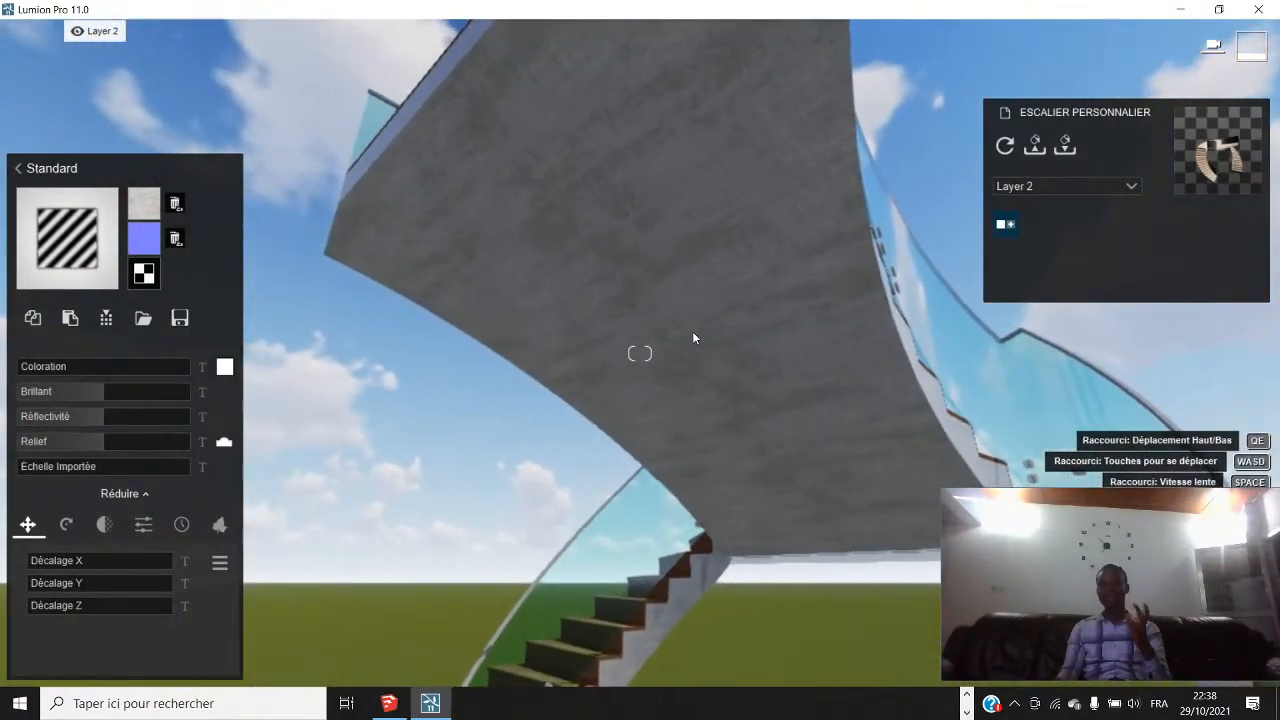
scroll(694, 334, up, 4)
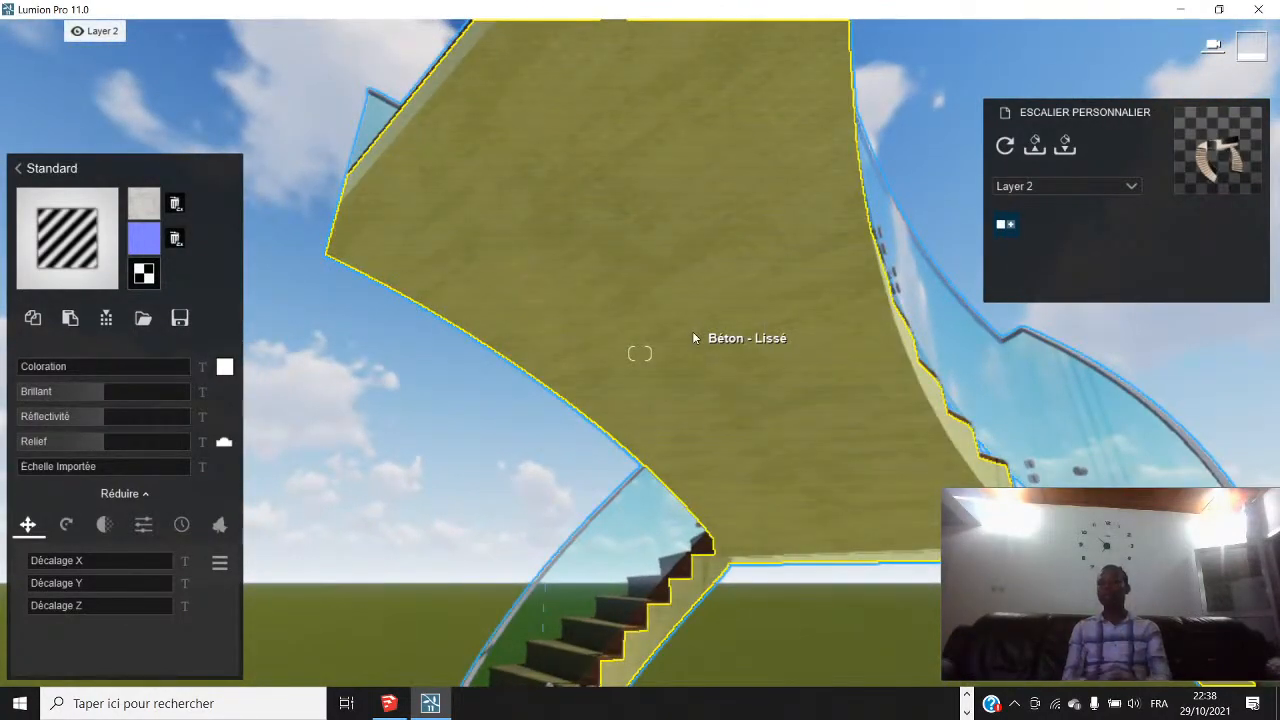
right_drag(694, 334, 634, 359)
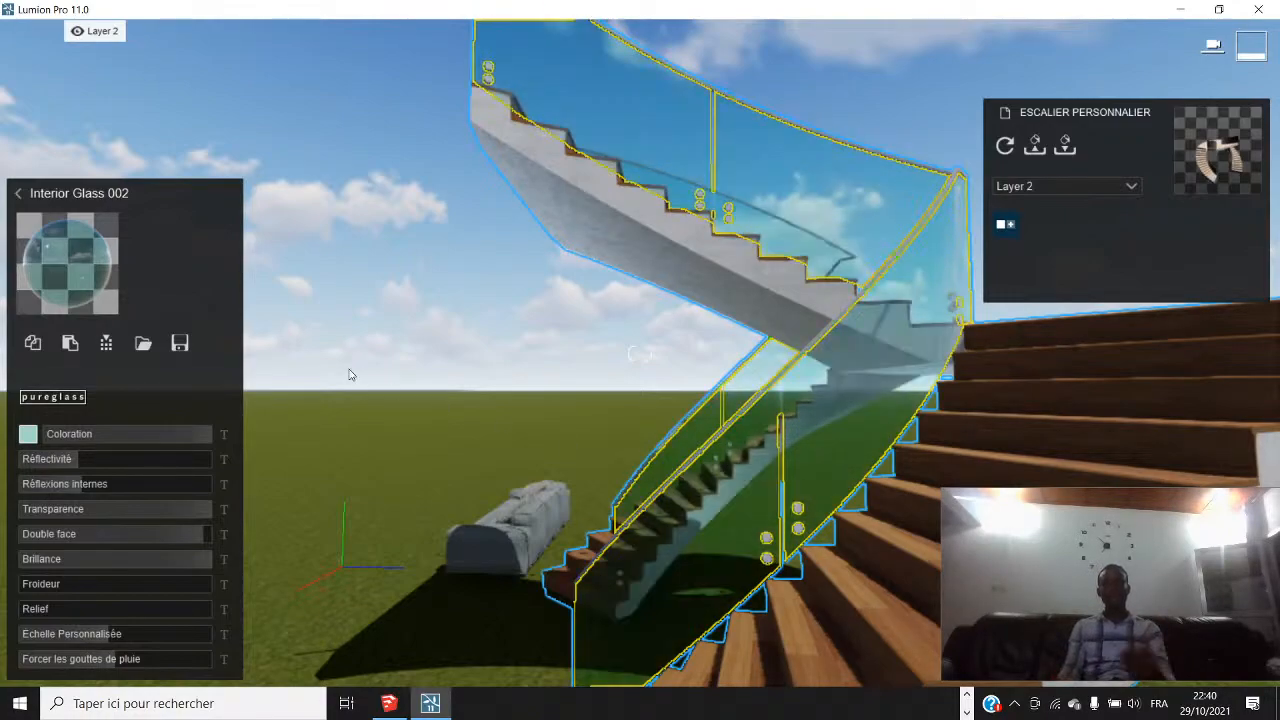
Start loading a saved material for the railing glass and browse through DOSSIER DEL and scene lumion to the materiaux folder
click(144, 352)
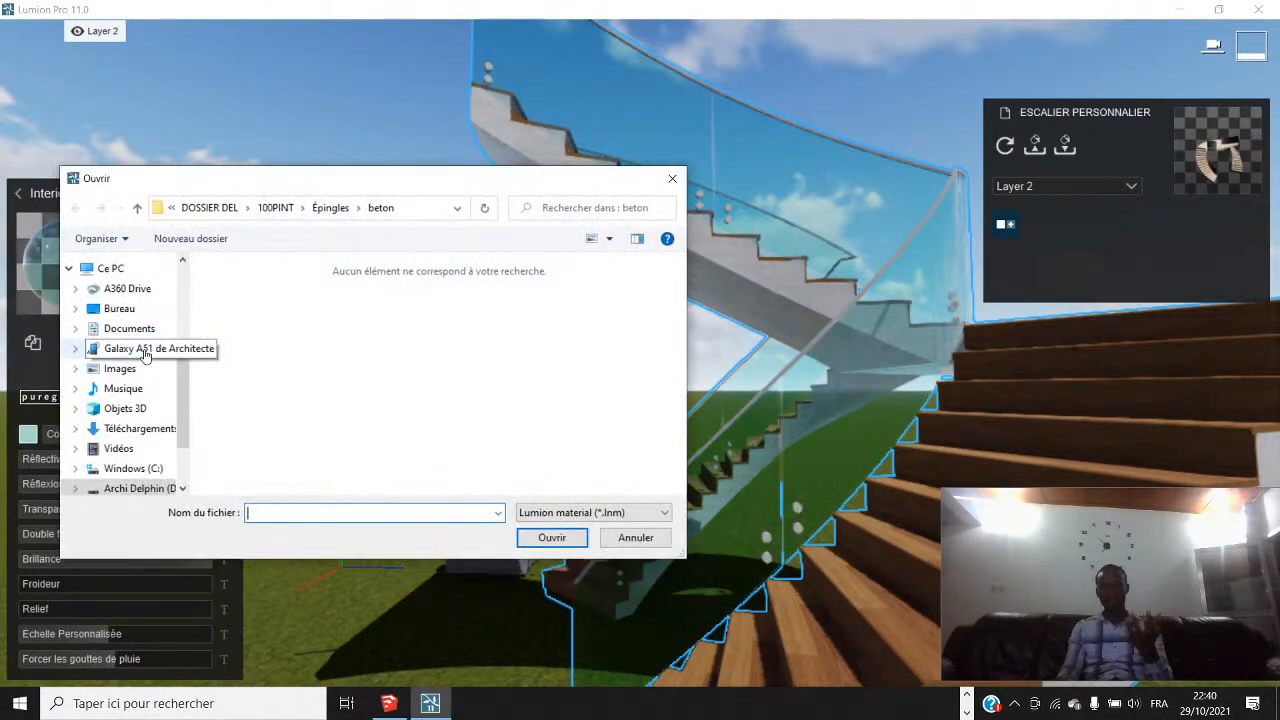
click(330, 207)
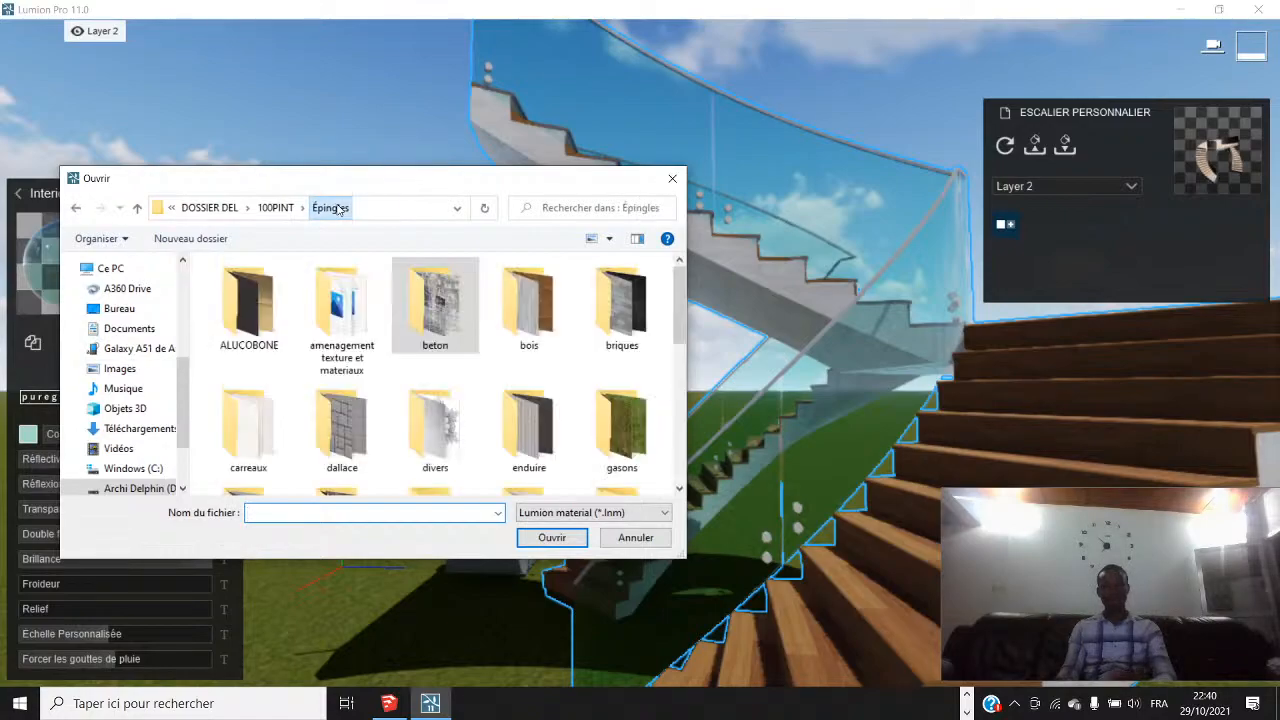
click(210, 207)
scroll(430, 360, down, 10)
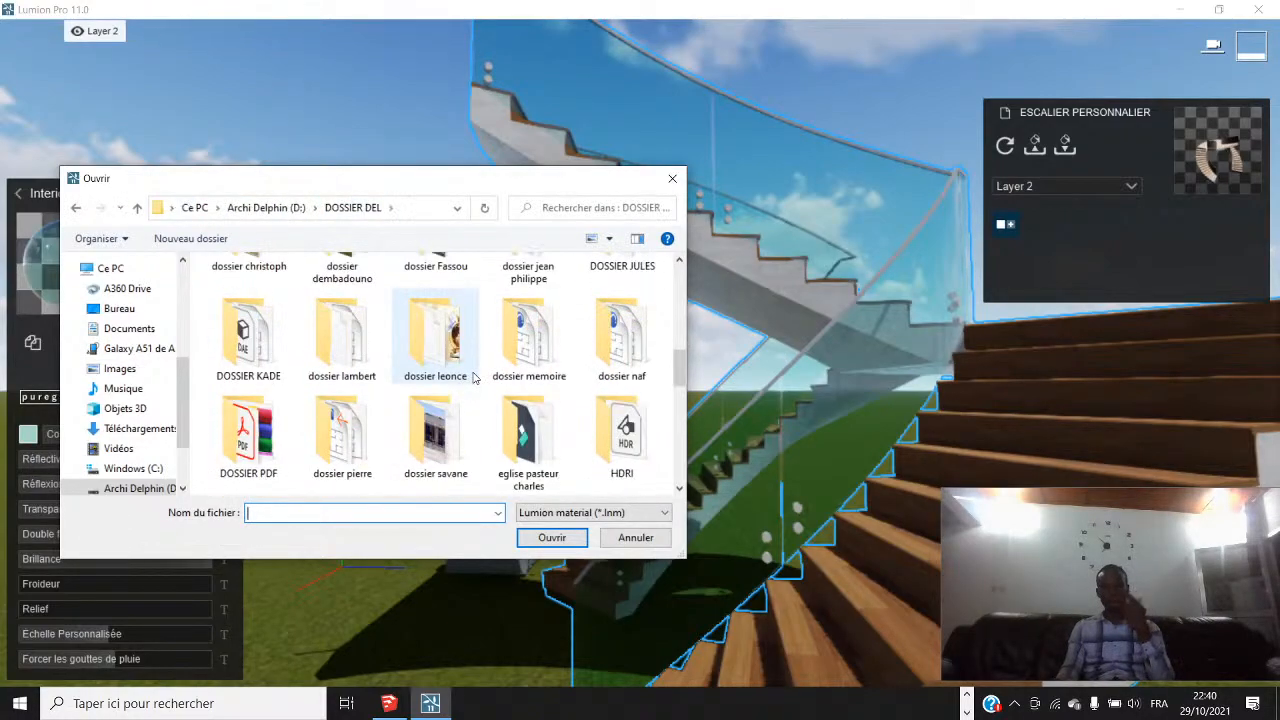
double_click(621, 340)
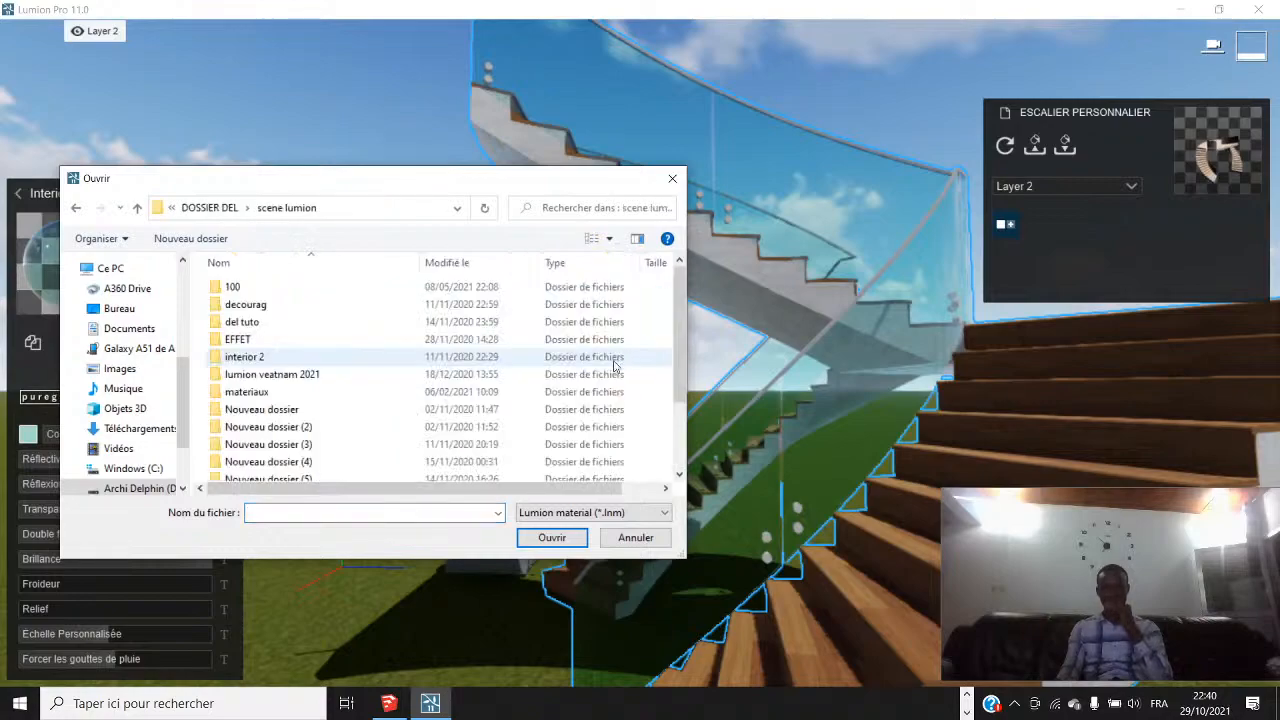
double_click(246, 391)
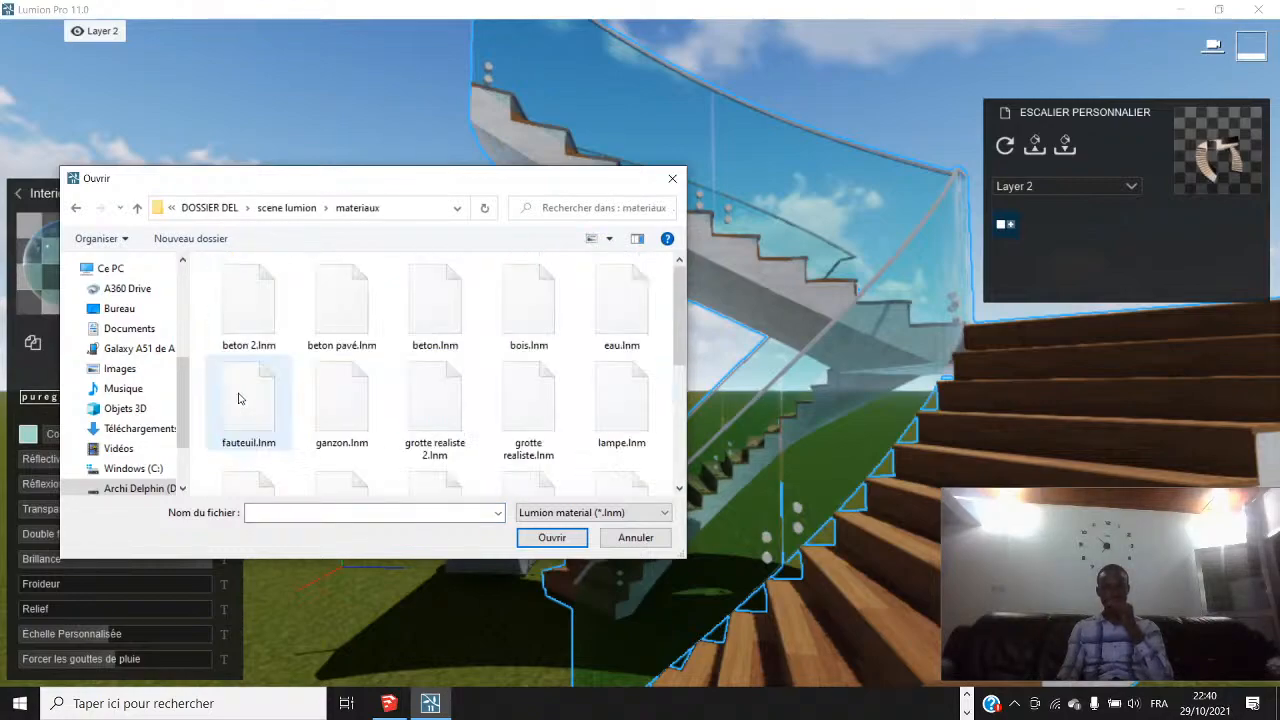
Load the saved glass material vitrage ok 2.lnm from the materiaux folder onto the railing glass
scroll(520, 413, down, 3)
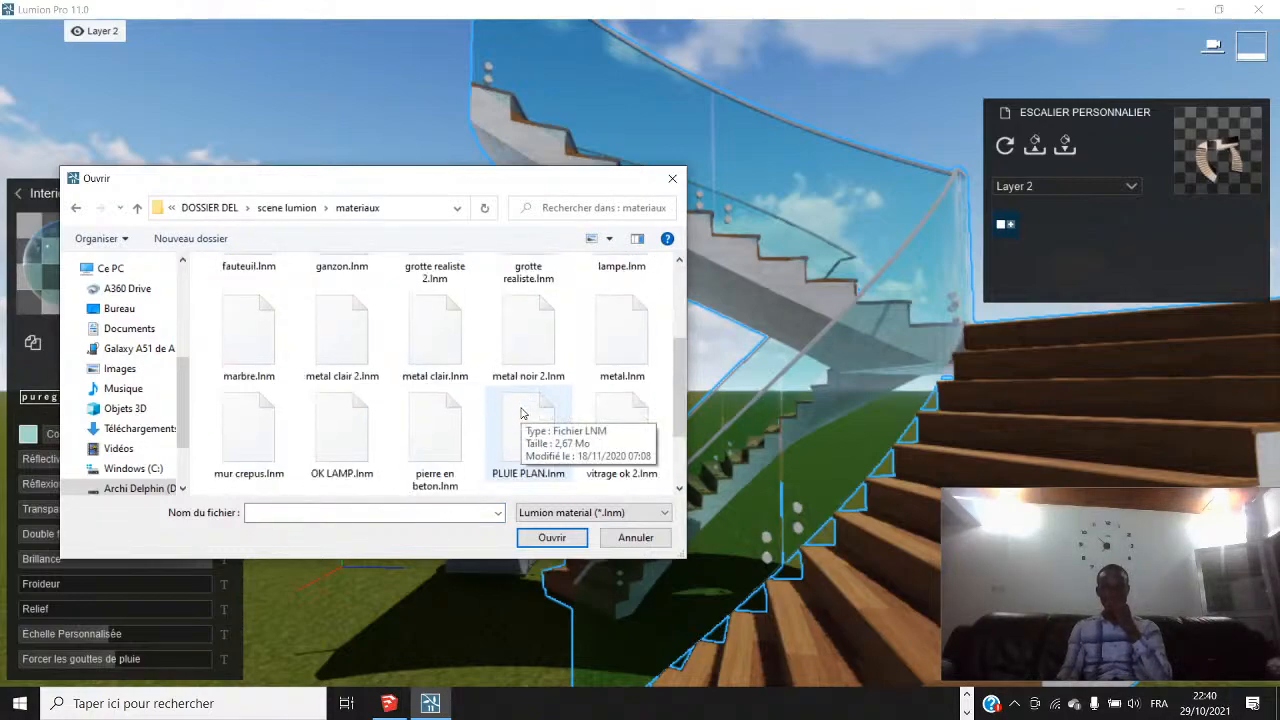
click(620, 345)
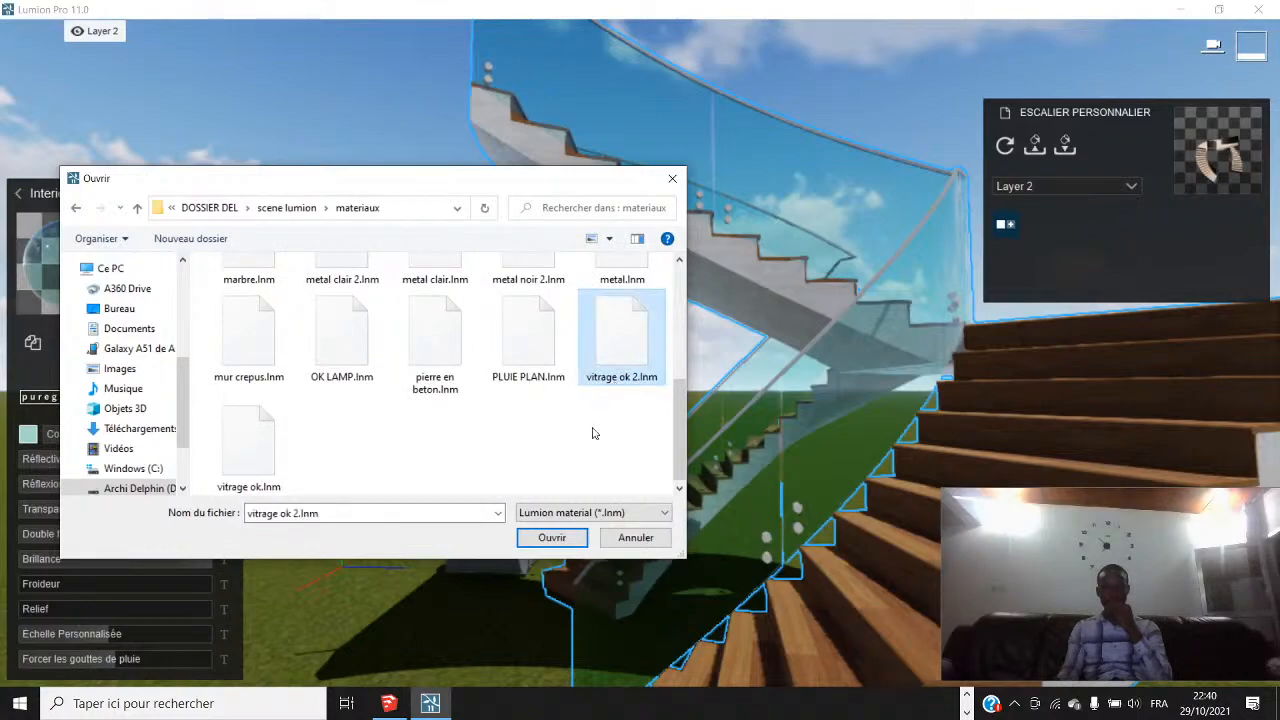
click(548, 538)
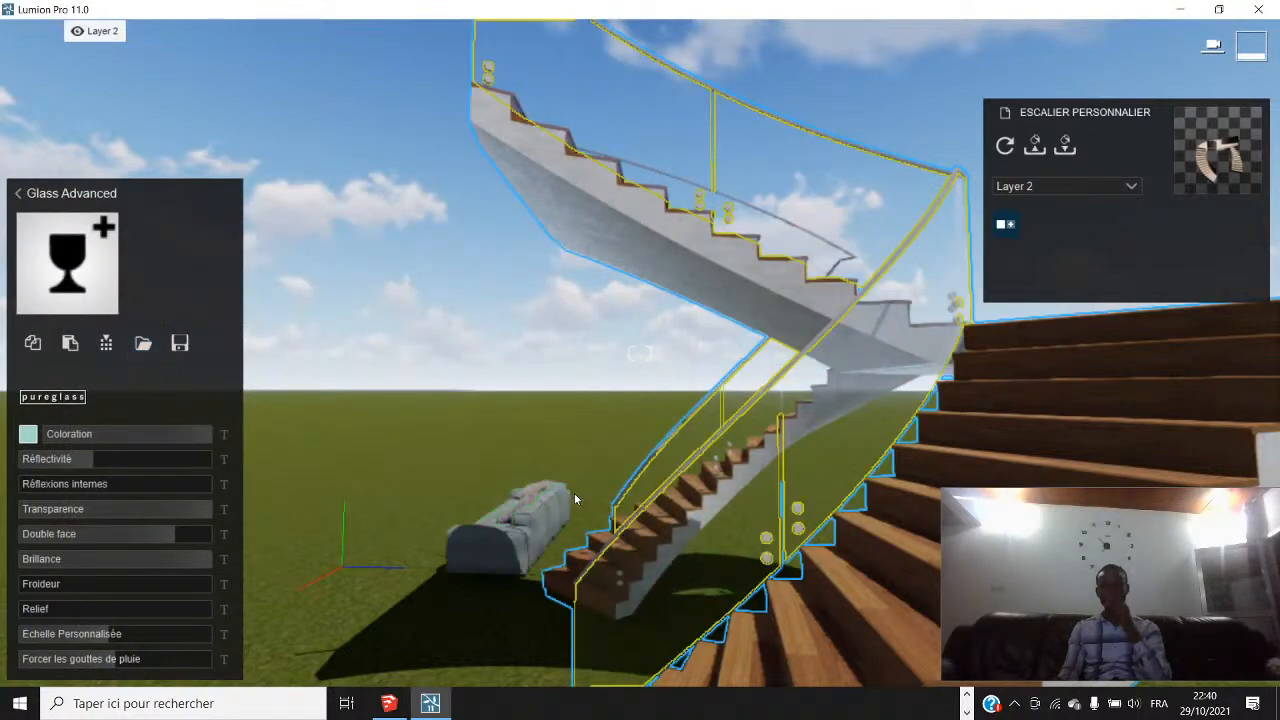
Inspect the railing's new glass up close and reselect its Transp - Verre surface
scroll(732, 537, up, 2)
right_drag(703, 515, 680, 465)
scroll(658, 448, up, 3)
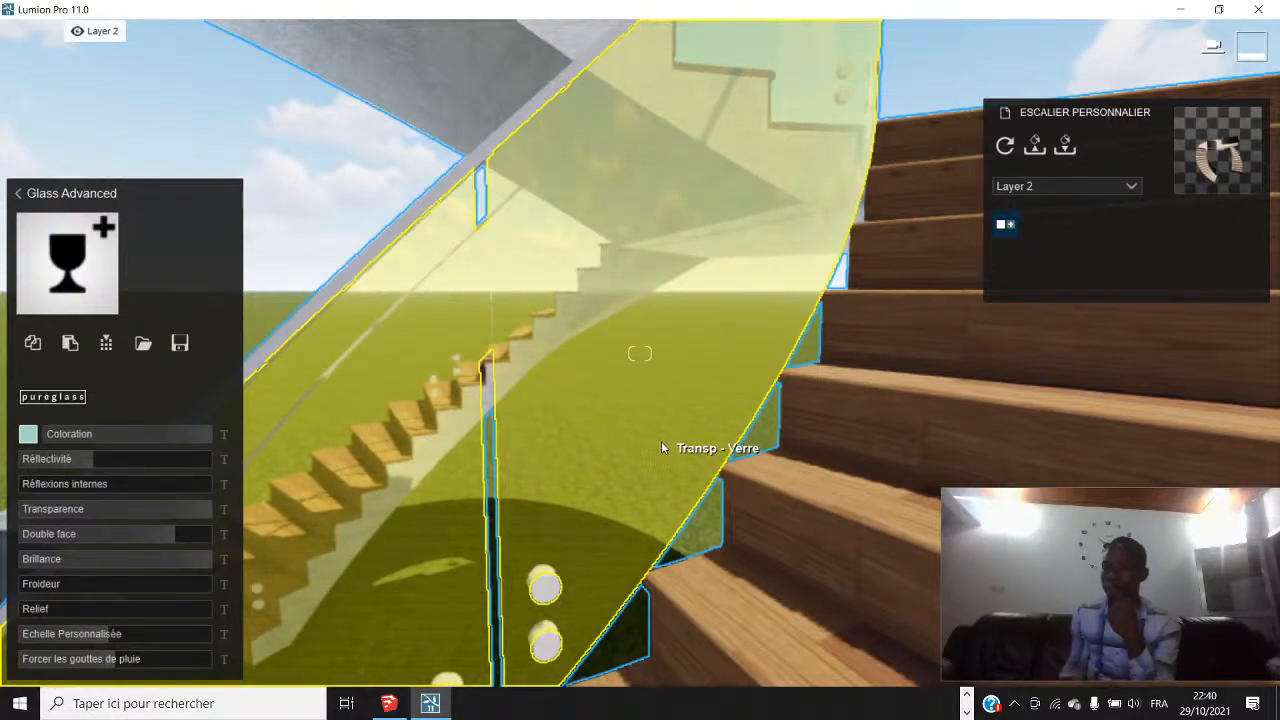
click(663, 443)
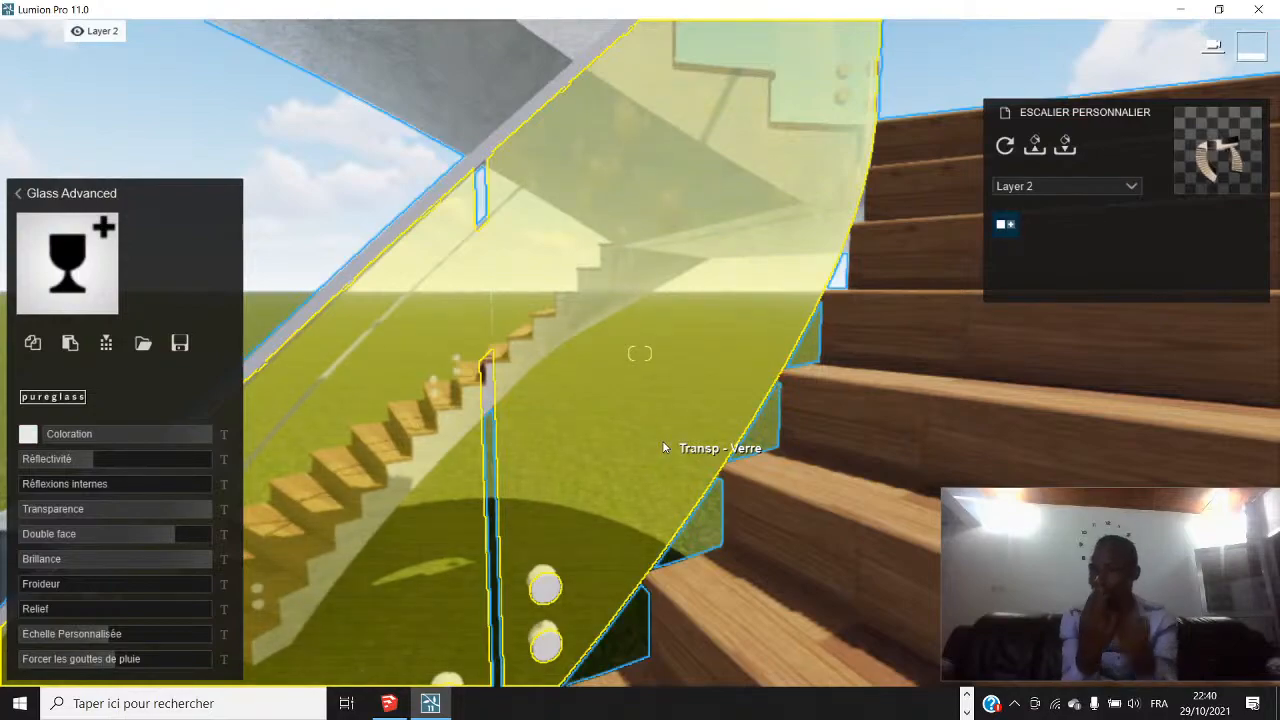